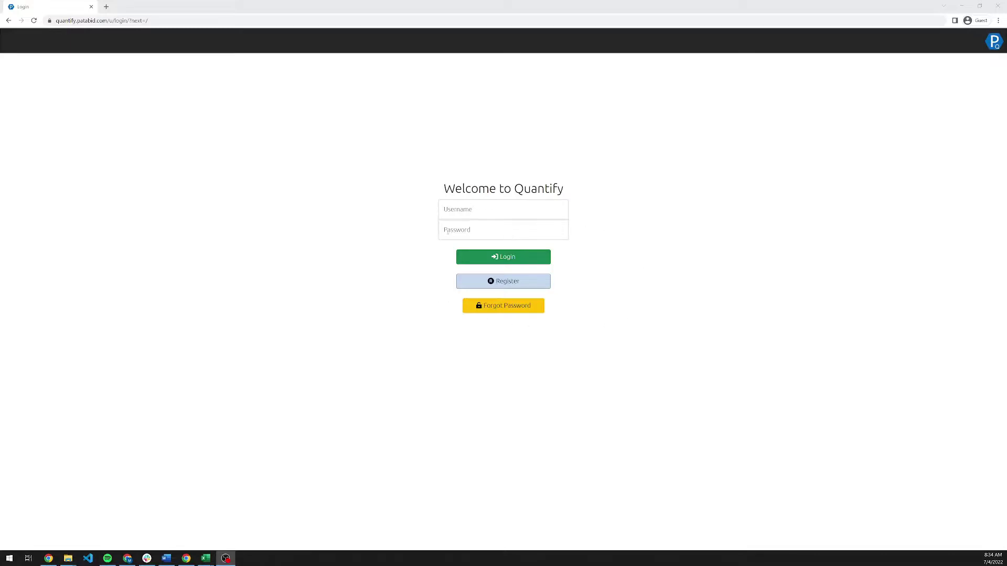
Dismiss the signup form and log in with the account's username and password.
{"action": "left_click", "coordinate": [521, 288]}
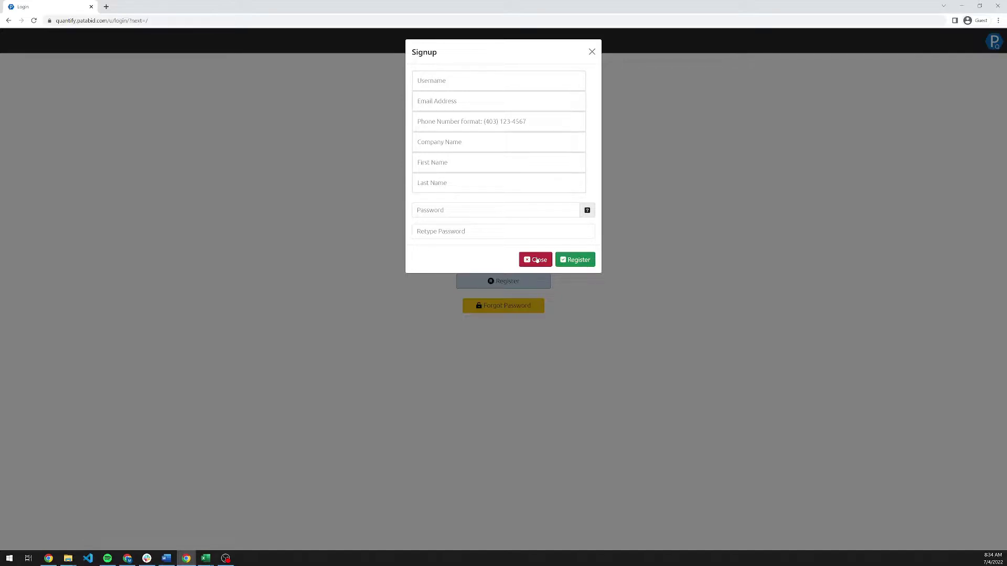
{"action": "left_click", "coordinate": [537, 260]}
{"action": "left_click", "coordinate": [459, 212]}
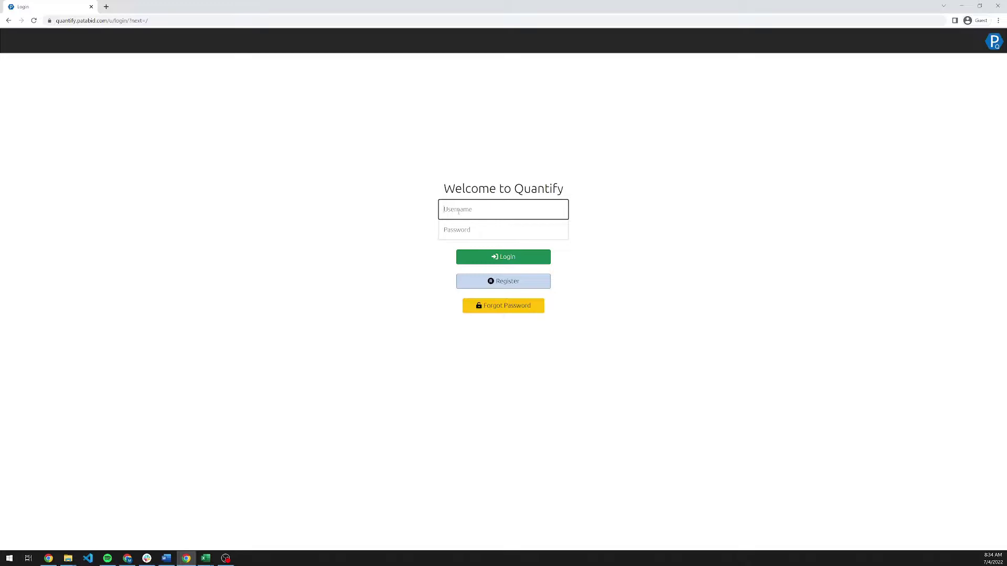
{"action": "key", "text": "Tab"}
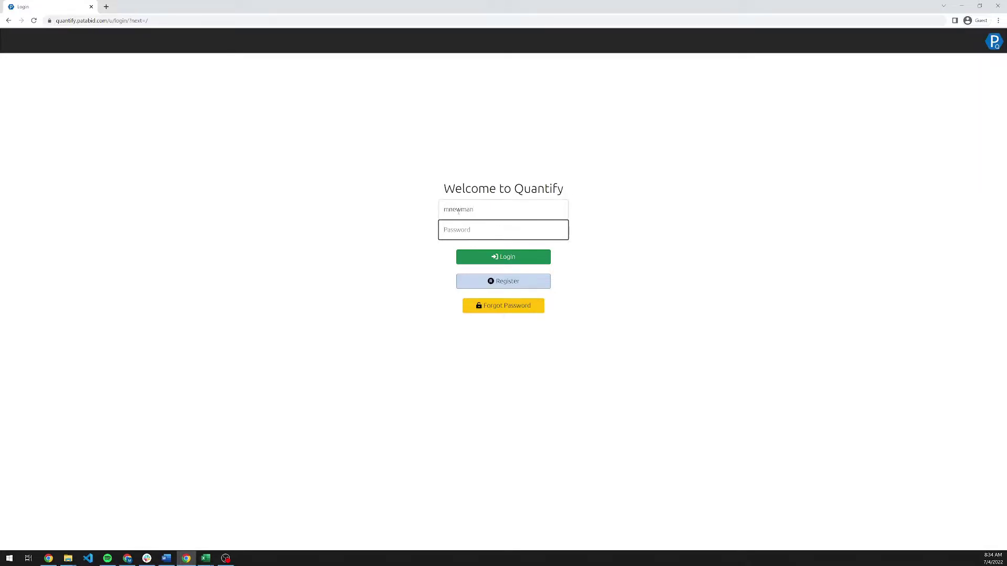
{"action": "type", "text": "********"}
{"action": "key", "text": "Return"}
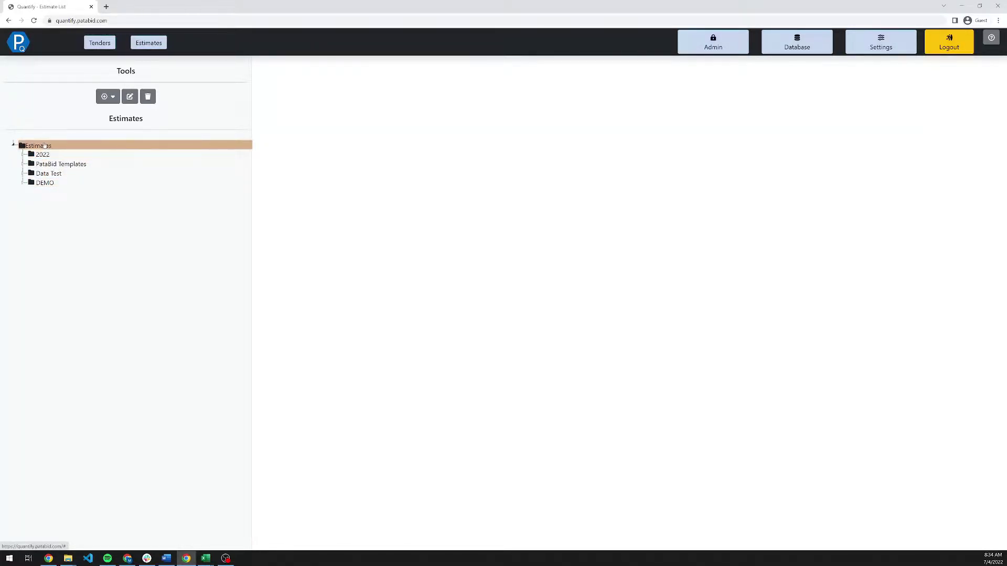
Create a new folder called 'Demonstration' directly under the Estimates root folder.
{"action": "right_click", "coordinate": [44, 145]}
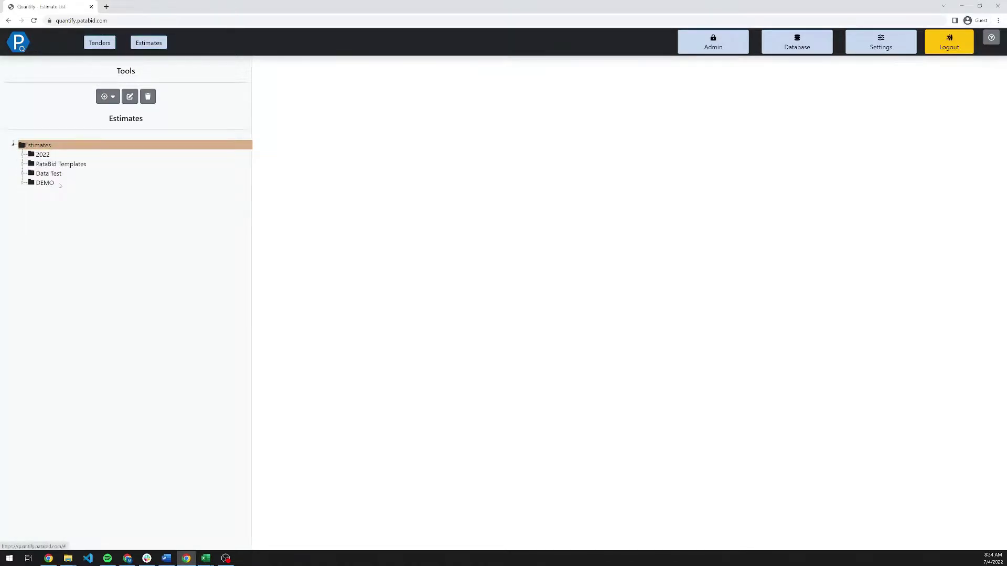
{"action": "left_click", "coordinate": [52, 182]}
{"action": "left_click", "coordinate": [461, 103]}
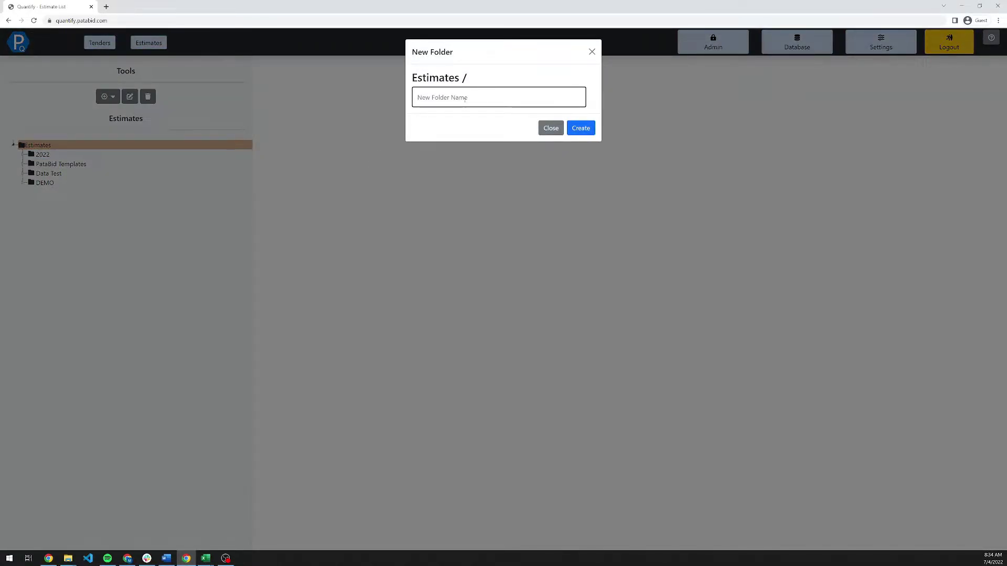
{"action": "type", "text": "Demonstration"}
{"action": "key", "text": "Tab"}
{"action": "key", "text": "Tab"}
{"action": "key", "text": "Return"}
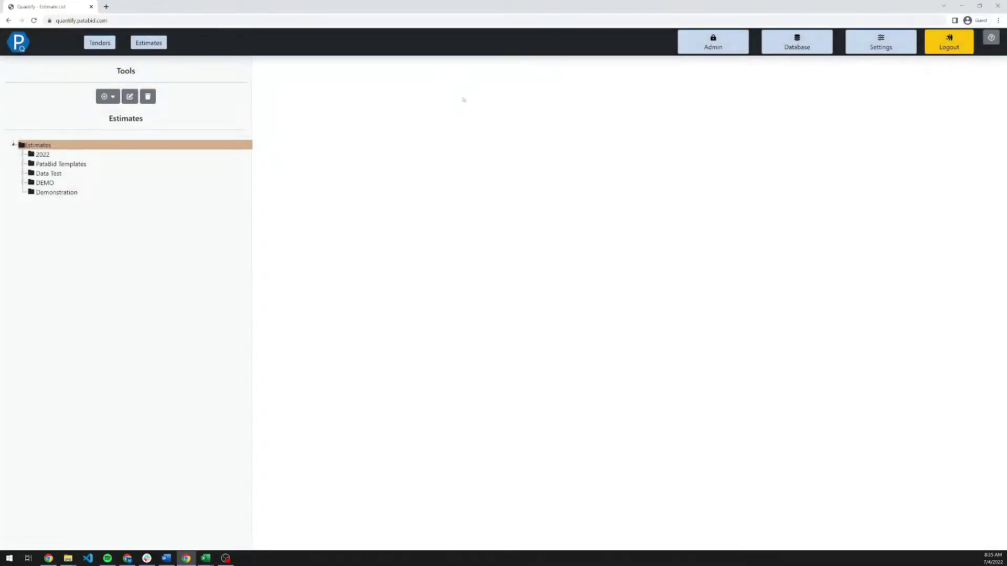
Create 'Demonstration Estimate' from the Default Template in Demonstration and open its details page.
{"action": "left_click", "coordinate": [90, 192]}
{"action": "right_click", "coordinate": [90, 192]}
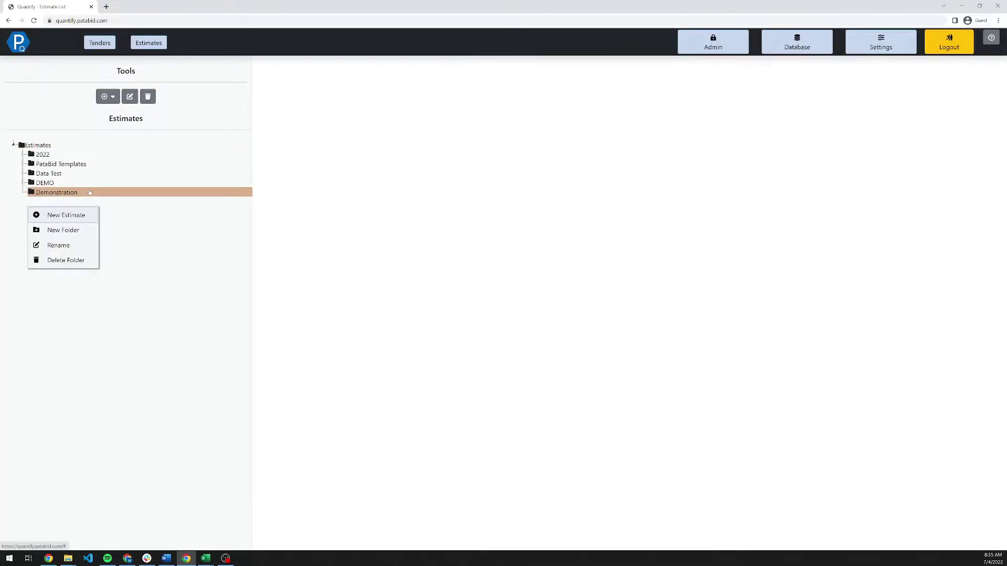
{"action": "left_click", "coordinate": [68, 217]}
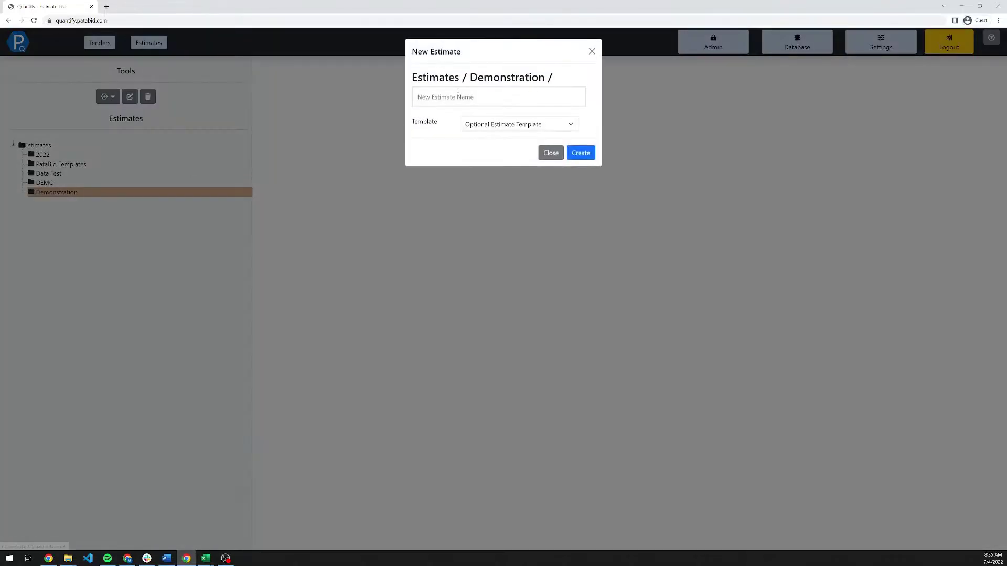
{"action": "left_click", "coordinate": [485, 97]}
{"action": "type", "text": "Demonstration Estimate"}
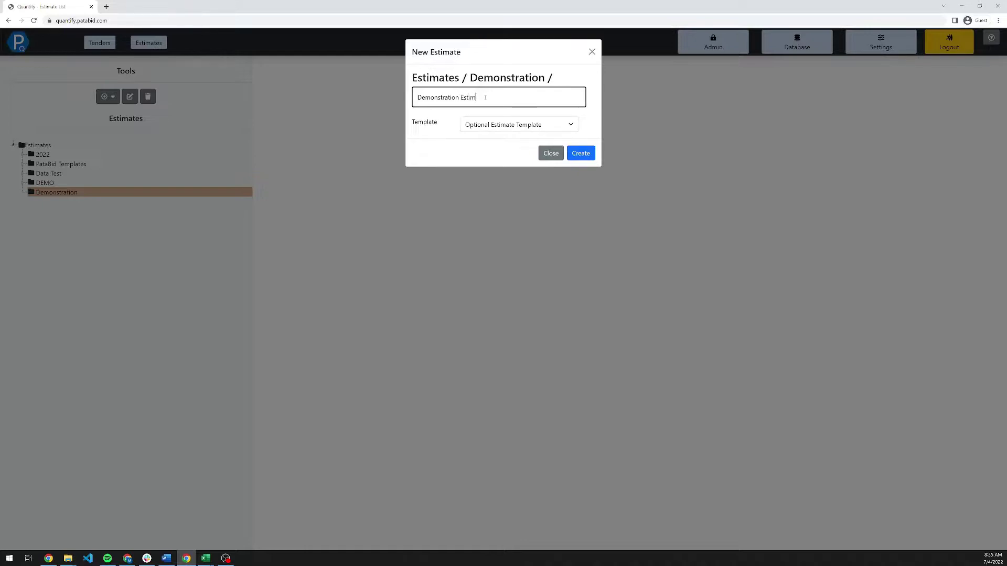
{"action": "left_click", "coordinate": [493, 124]}
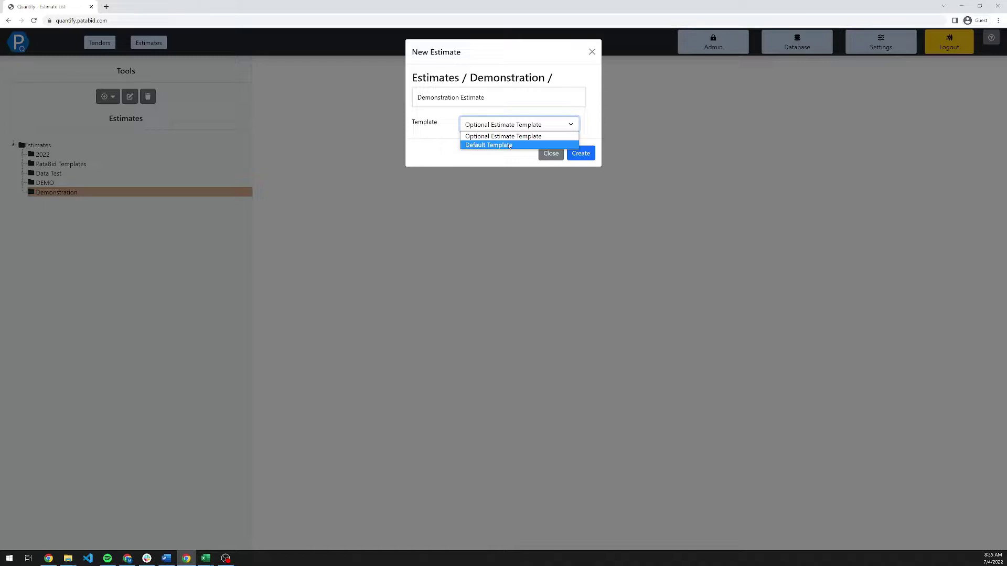
{"action": "left_click", "coordinate": [509, 146]}
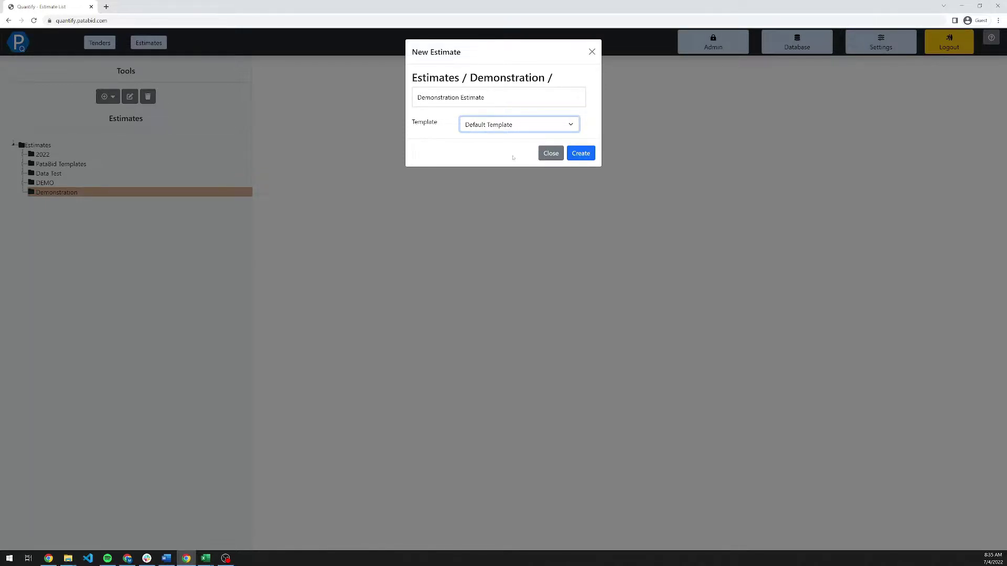
{"action": "left_click", "coordinate": [580, 153]}
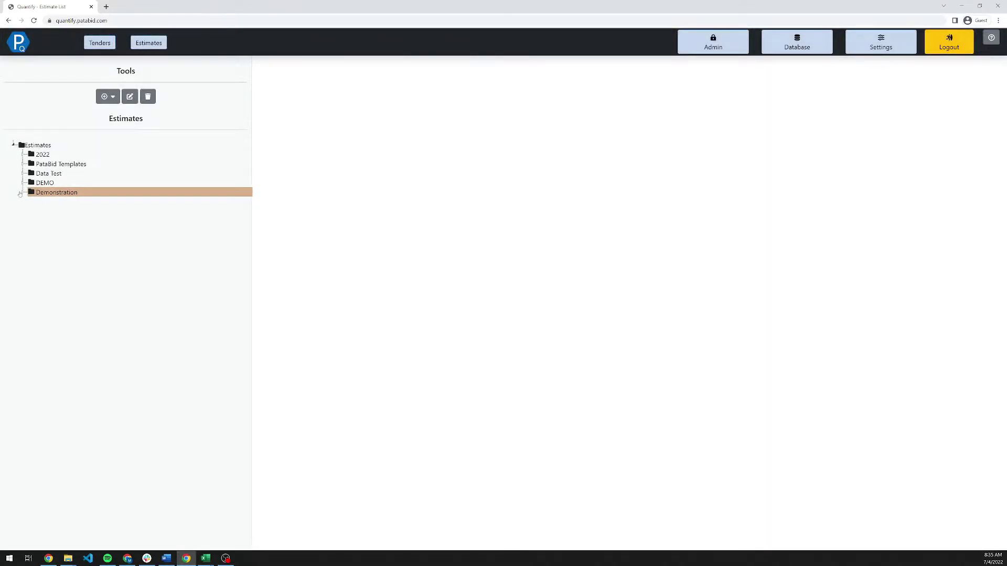
{"action": "left_click", "coordinate": [20, 193]}
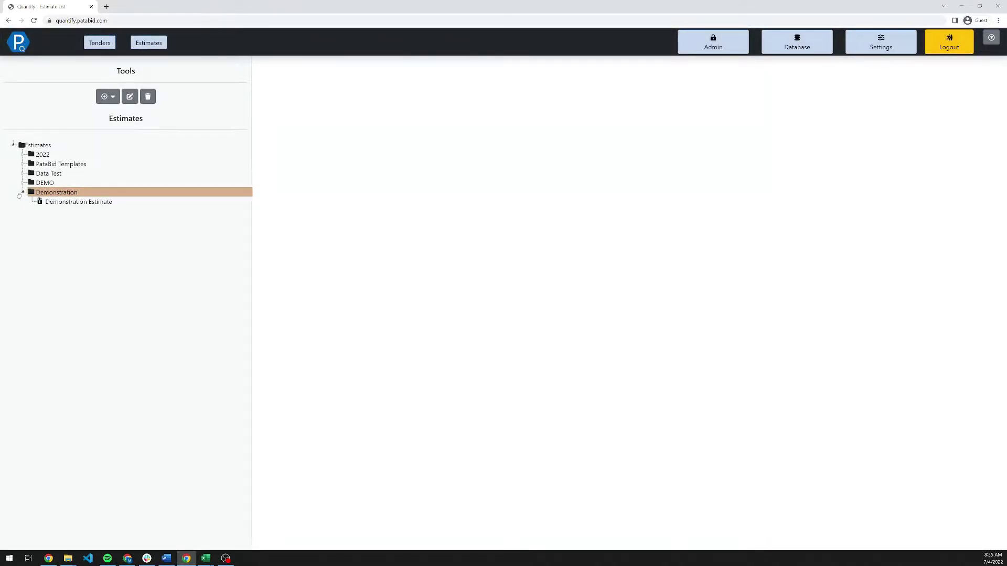
{"action": "left_click", "coordinate": [68, 202]}
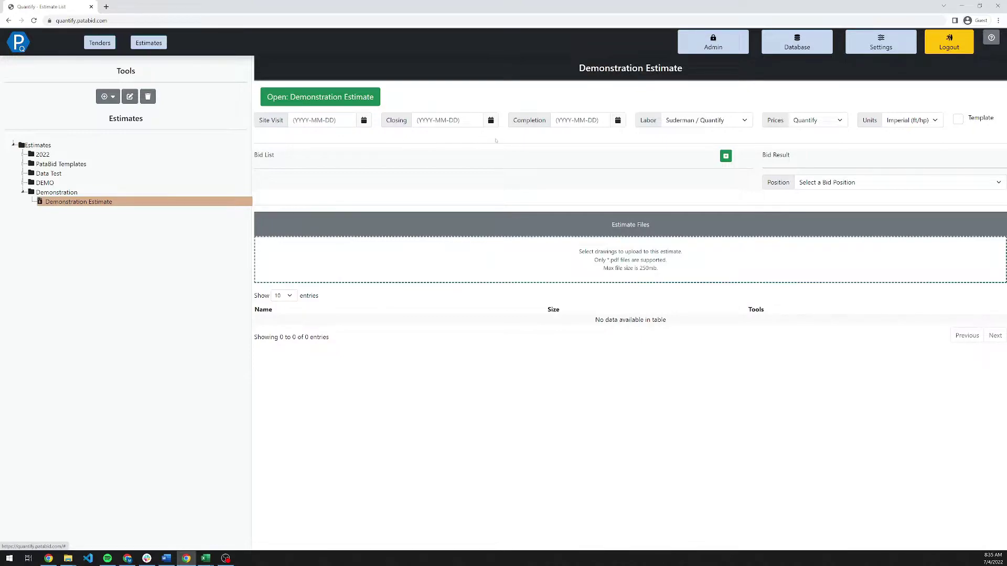
Pick June 7, July 27 and August 6, 2022 for Site Visit, Closing and Completion; keep Imperial (ft/hp) units.
{"action": "left_click", "coordinate": [364, 121]}
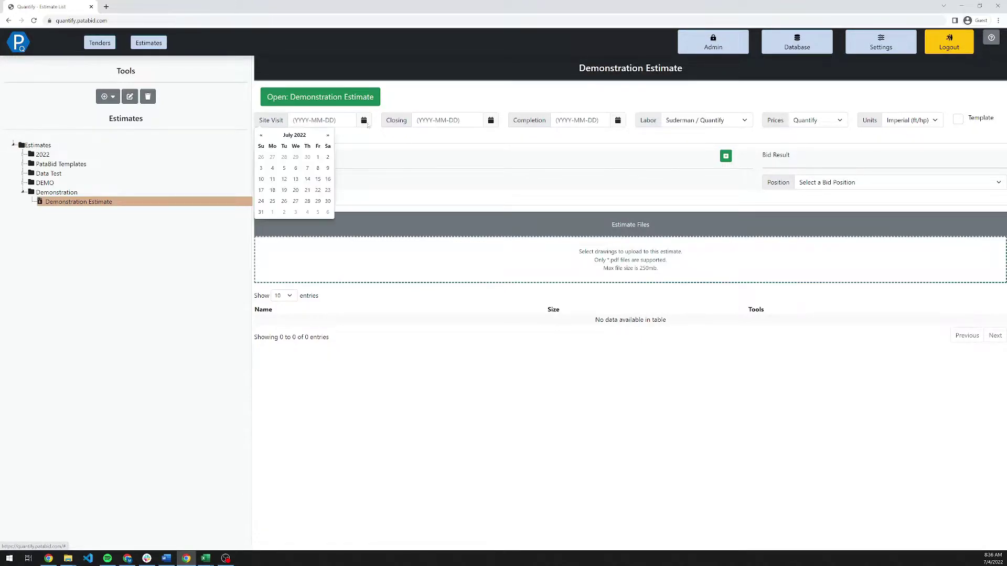
{"action": "left_click", "coordinate": [307, 157]}
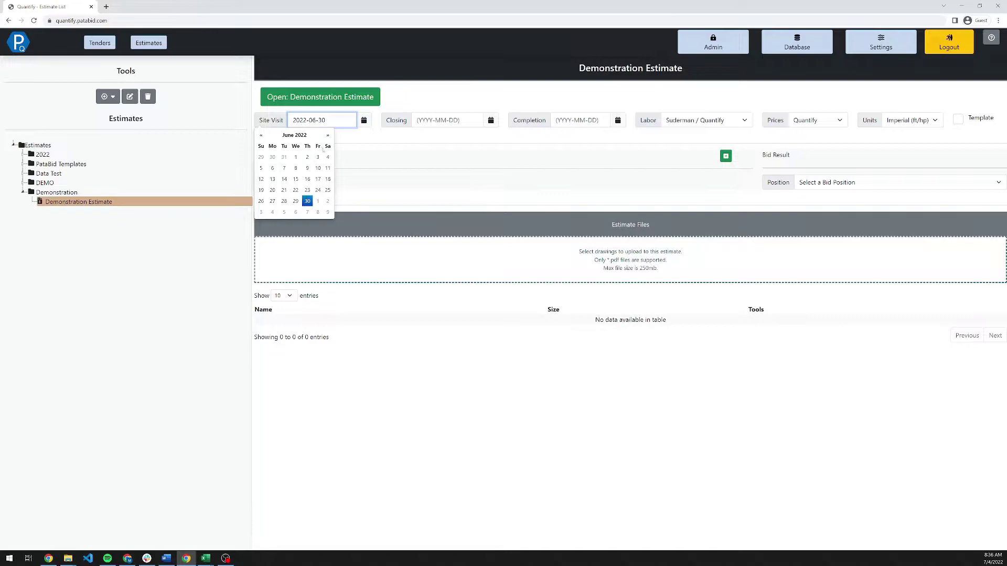
{"action": "left_click", "coordinate": [285, 168]}
{"action": "left_click", "coordinate": [423, 201]}
{"action": "left_click", "coordinate": [612, 121]}
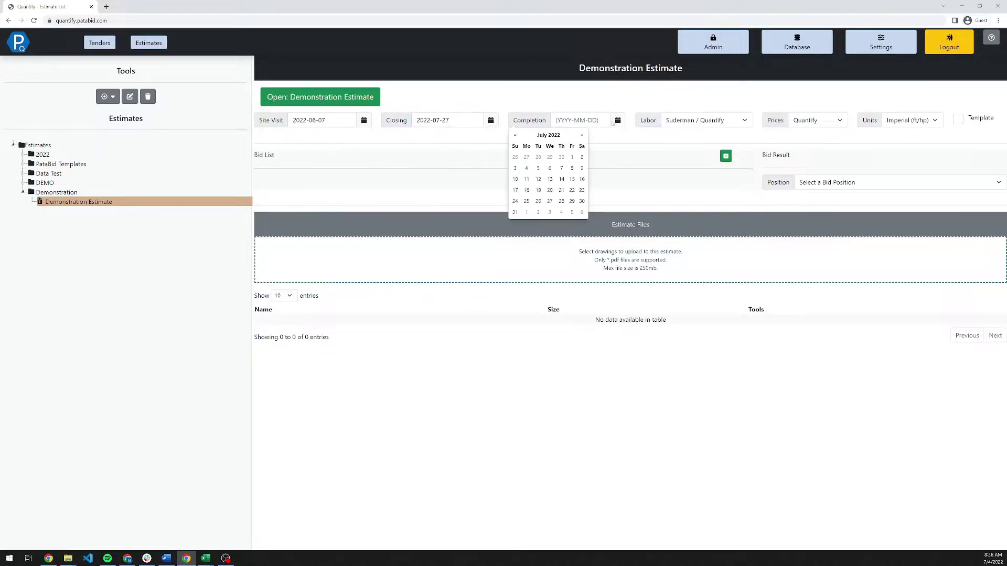
{"action": "left_click", "coordinate": [582, 212]}
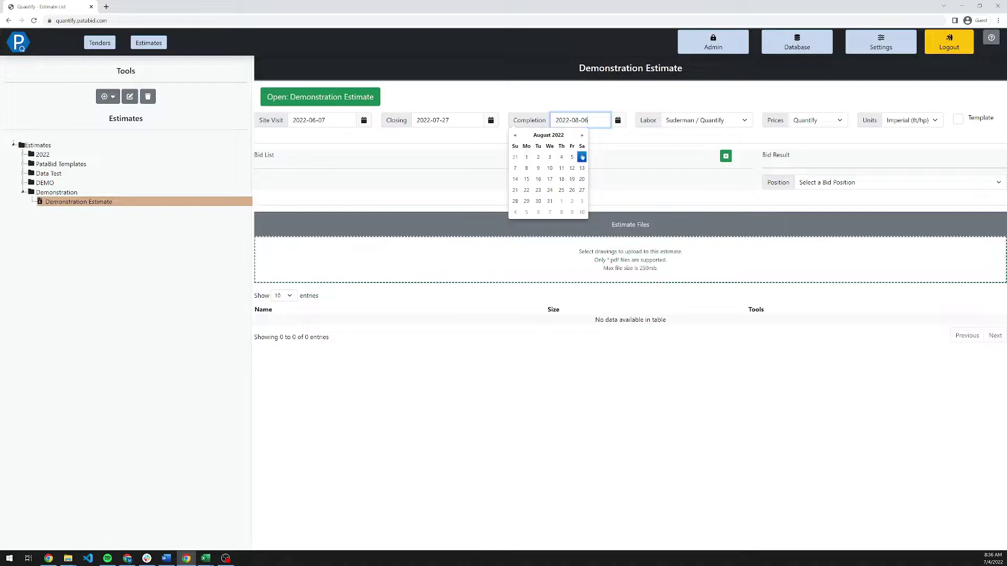
{"action": "left_click", "coordinate": [607, 138]}
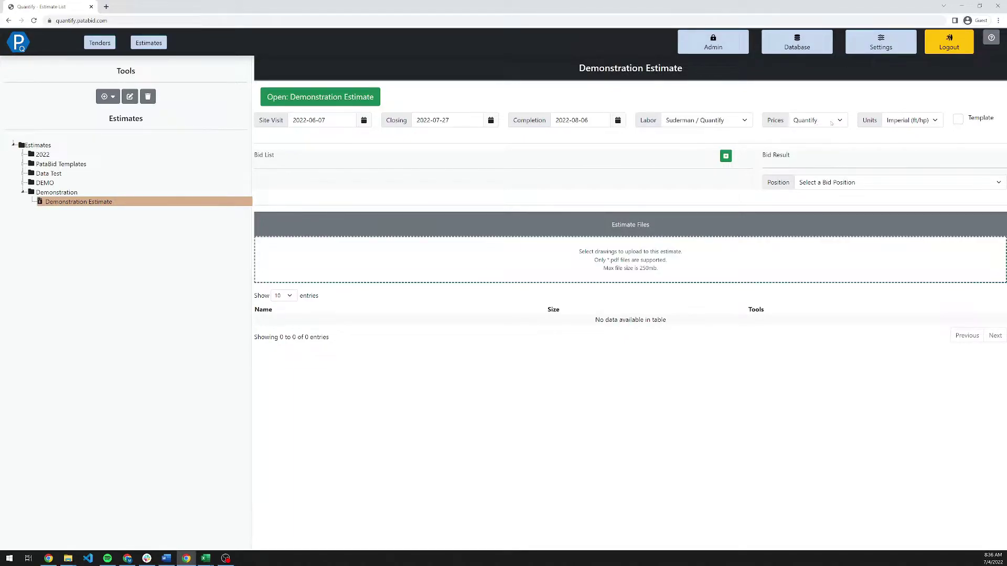
{"action": "left_click", "coordinate": [910, 121]}
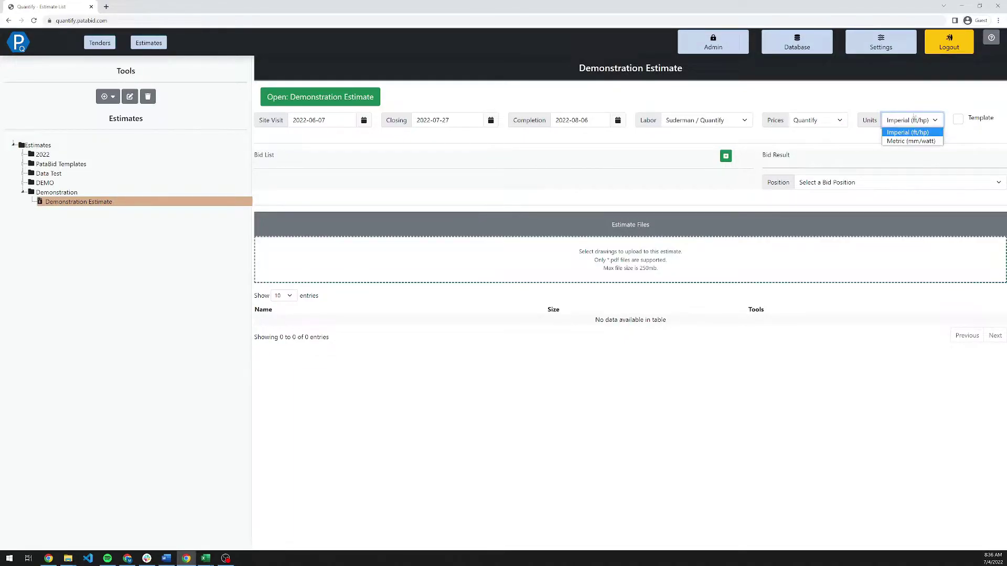
{"action": "left_click", "coordinate": [913, 108]}
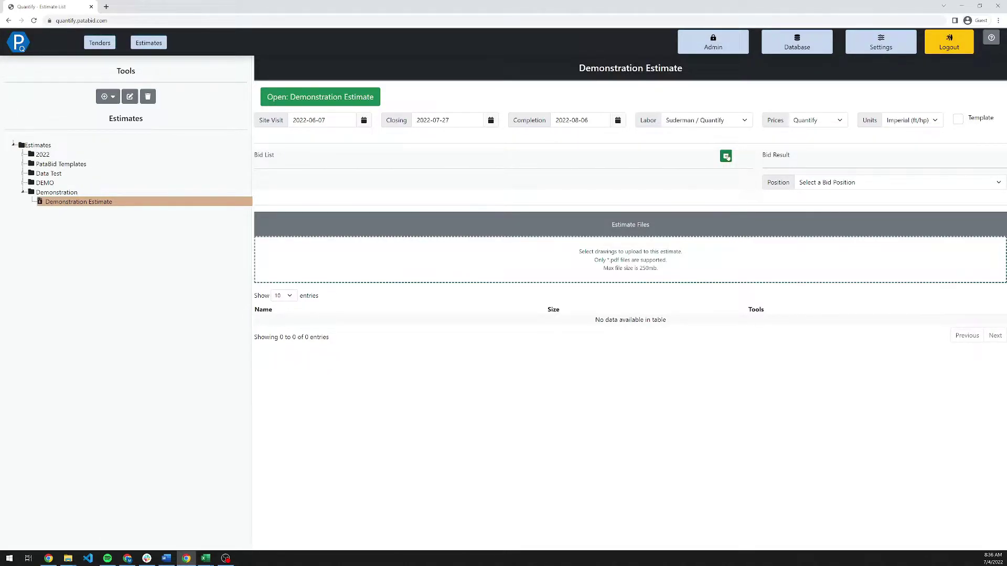
Add Specialty GC with its suggested contact to the bid list.
{"action": "left_click", "coordinate": [726, 157]}
{"action": "left_click", "coordinate": [538, 81]}
{"action": "type", "text": "Spe"}
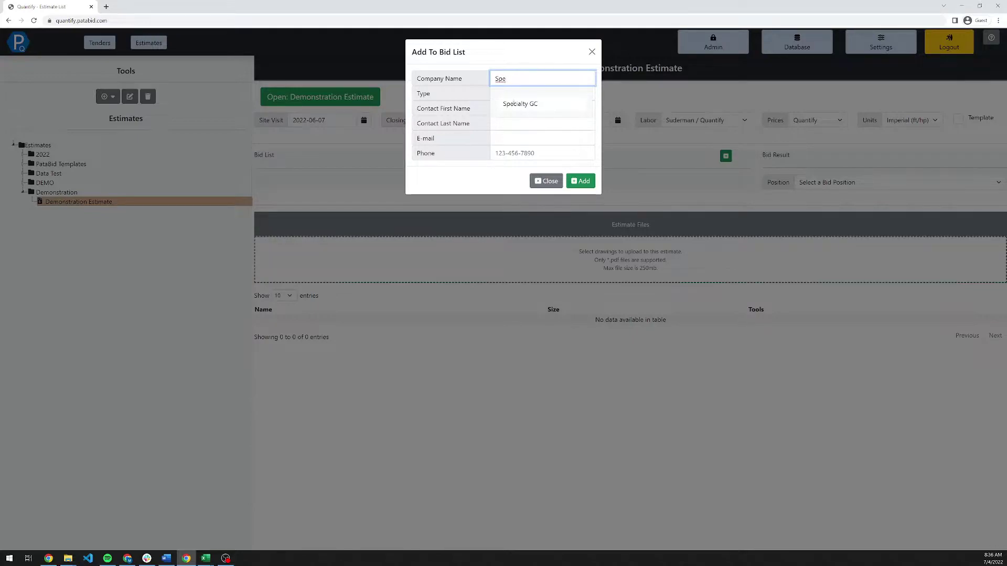
{"action": "left_click", "coordinate": [515, 103]}
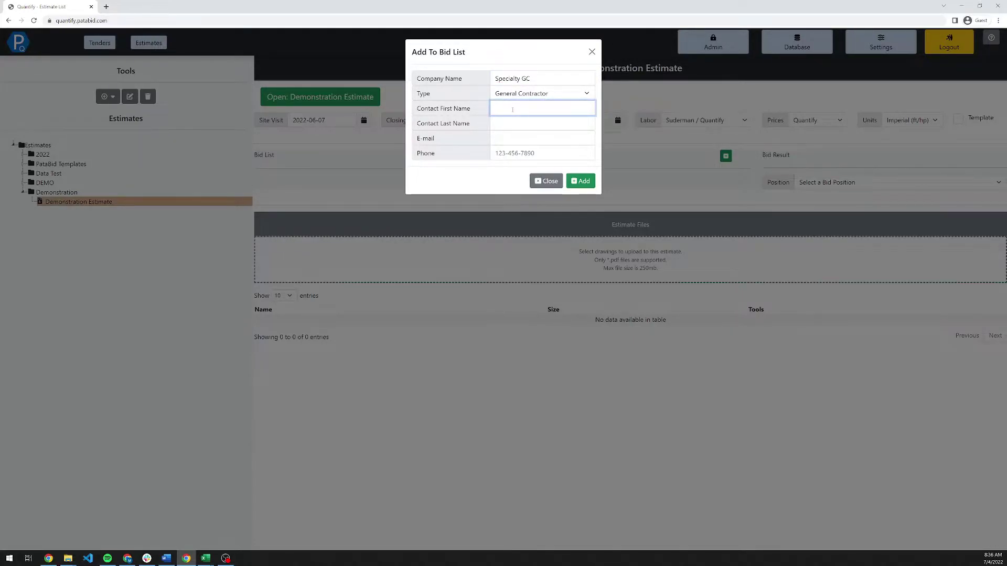
{"action": "type", "text": "John"}
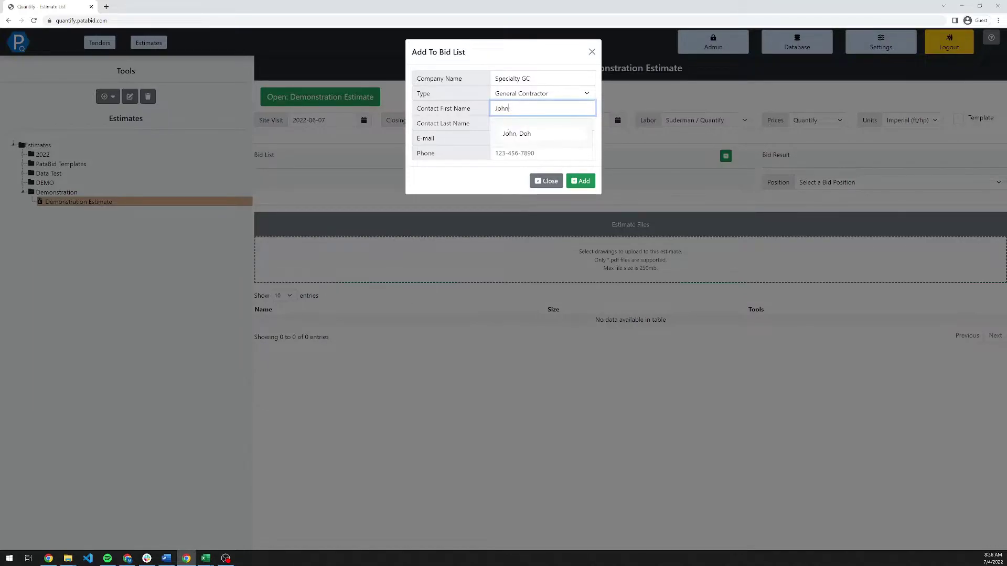
{"action": "left_click", "coordinate": [509, 133]}
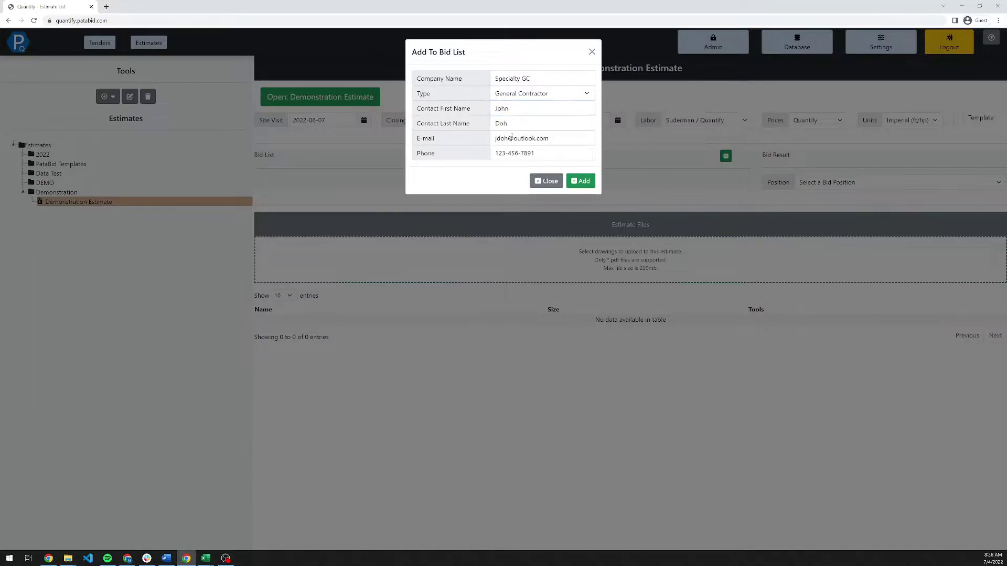
{"action": "left_click", "coordinate": [587, 180]}
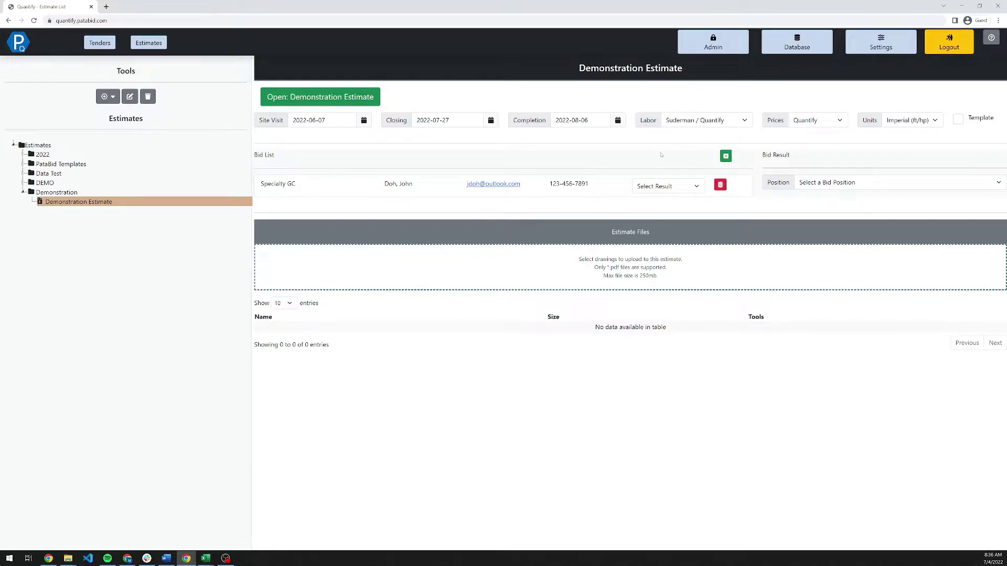
Set Specialty GC's bid result to Second and the bid position to Awarded.
{"action": "left_click", "coordinate": [665, 186]}
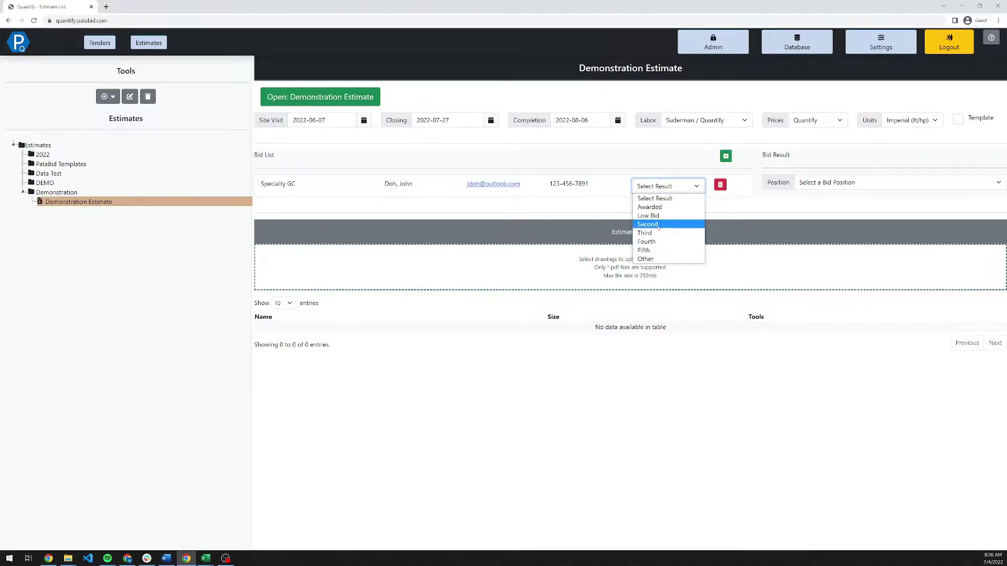
{"action": "left_click", "coordinate": [696, 212]}
{"action": "left_click", "coordinate": [815, 182]}
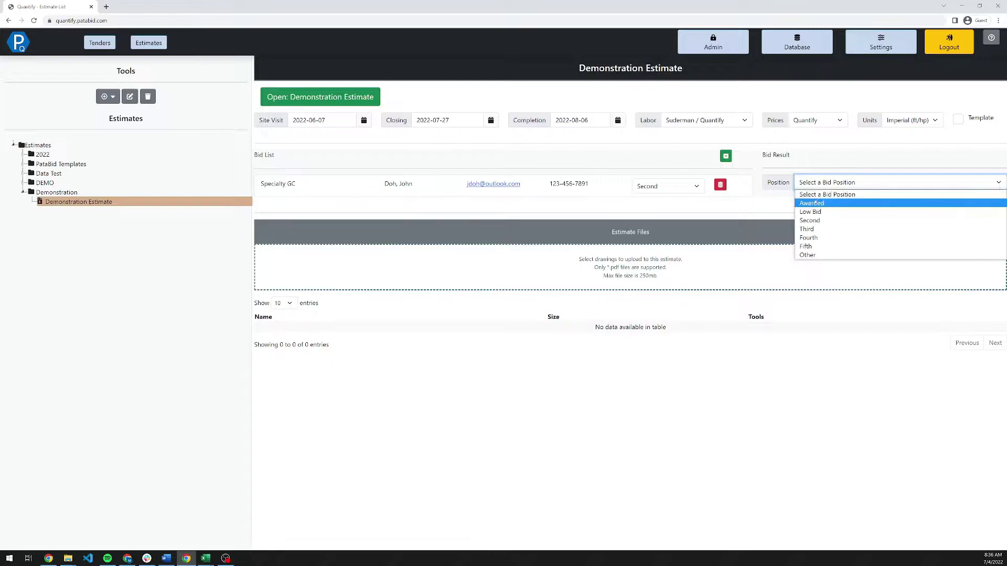
{"action": "left_click", "coordinate": [817, 200]}
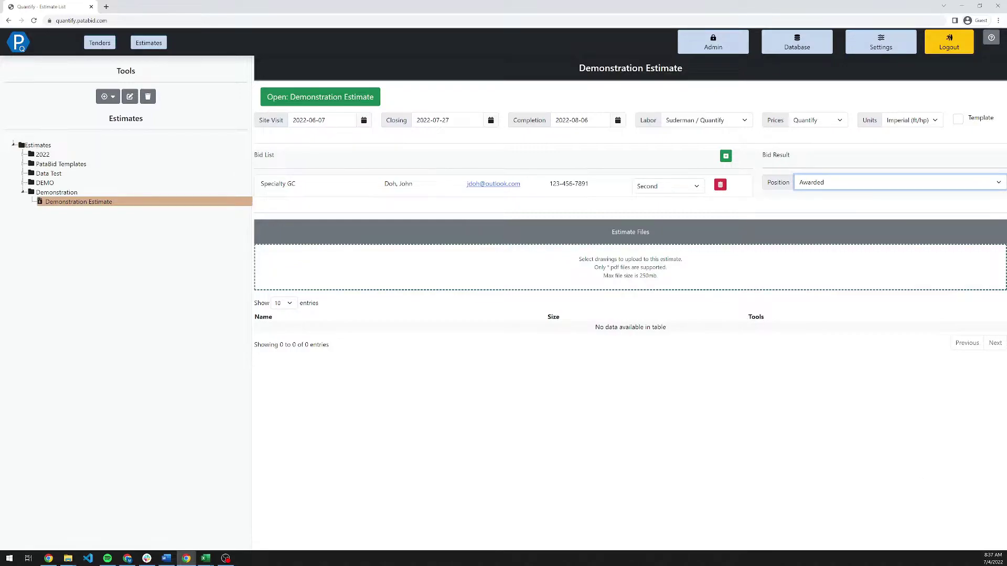
Upload the drawings PDF from File Explorer into the Demonstration Estimate's files.
{"action": "key", "text": "super+e"}
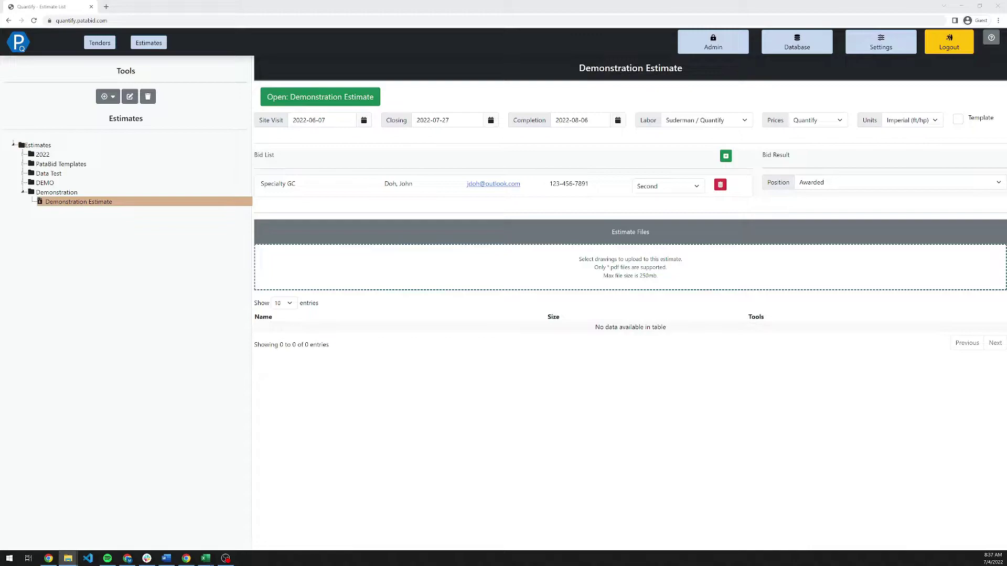
{"action": "left_click_drag", "start_coordinate": [598, 519], "coordinate": [556, 268]}
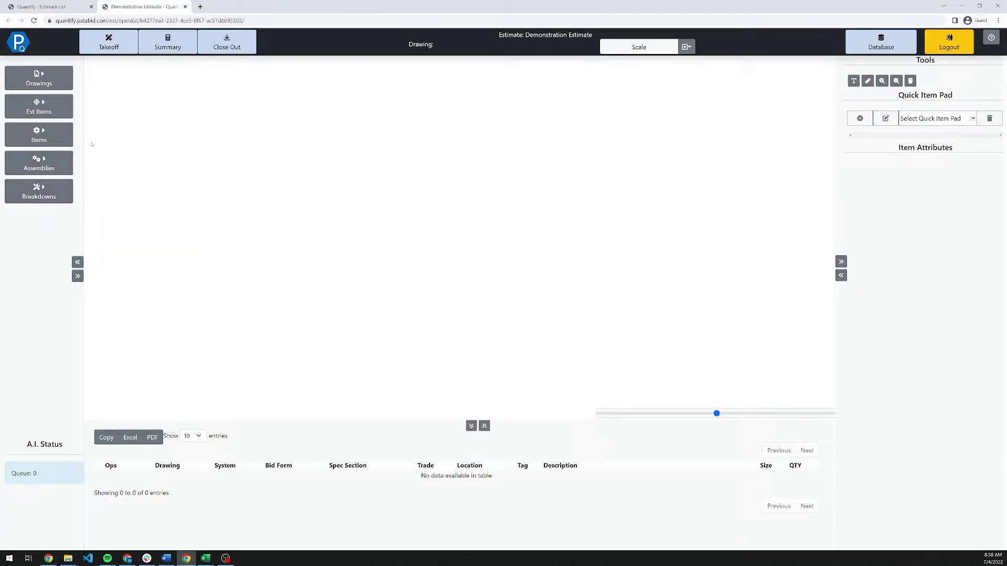
Load page 9 of 7495 - M&E.pdf from the Drawing List into the takeoff workspace.
{"action": "left_click", "coordinate": [38, 78]}
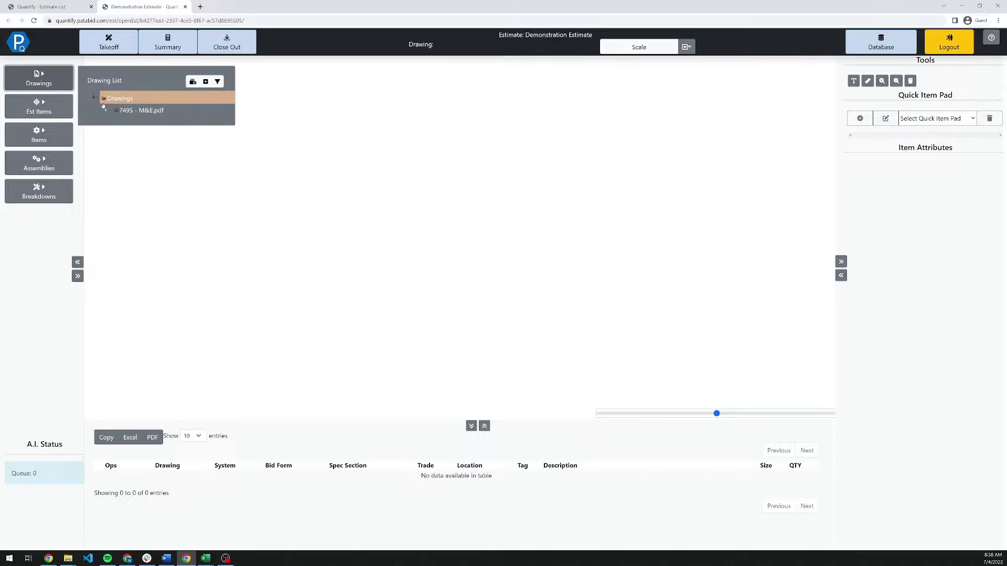
{"action": "left_click", "coordinate": [105, 110]}
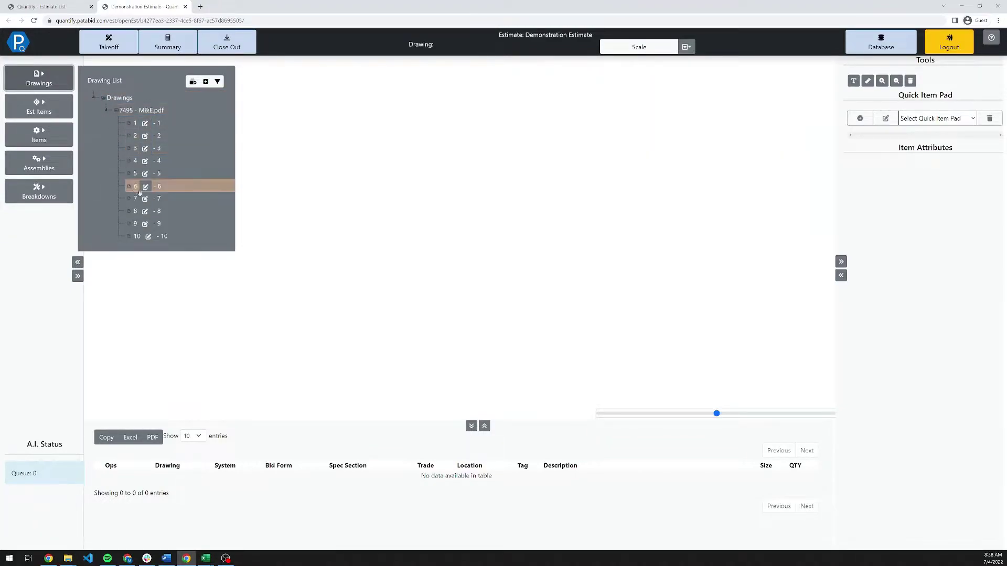
{"action": "left_click", "coordinate": [152, 124]}
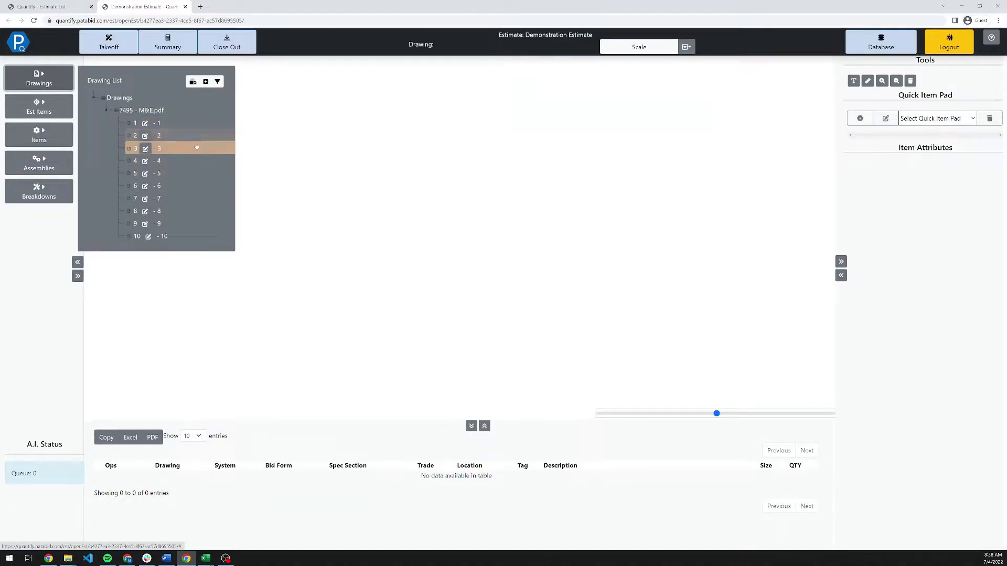
{"action": "left_click", "coordinate": [200, 223]}
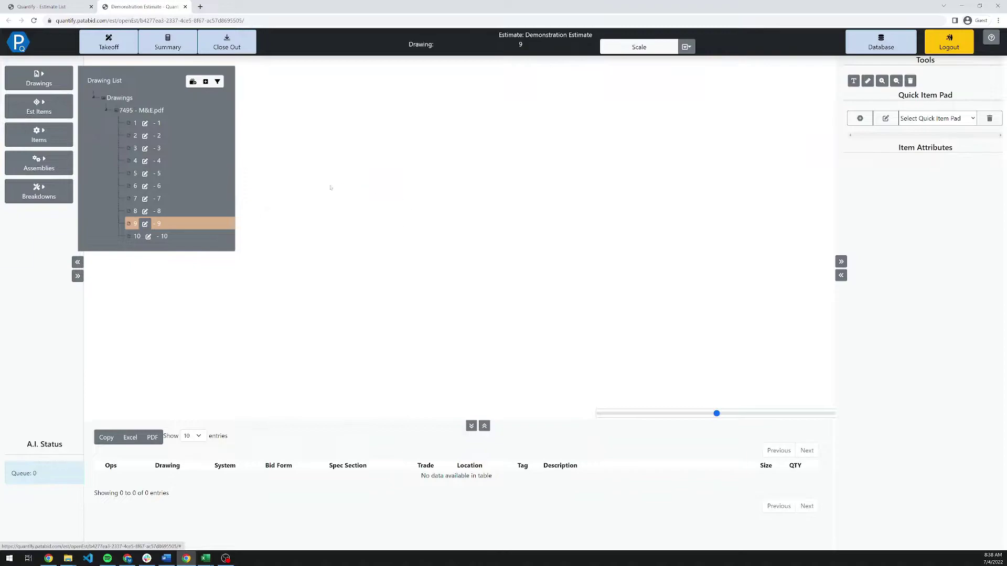
{"action": "left_click", "coordinate": [208, 226]}
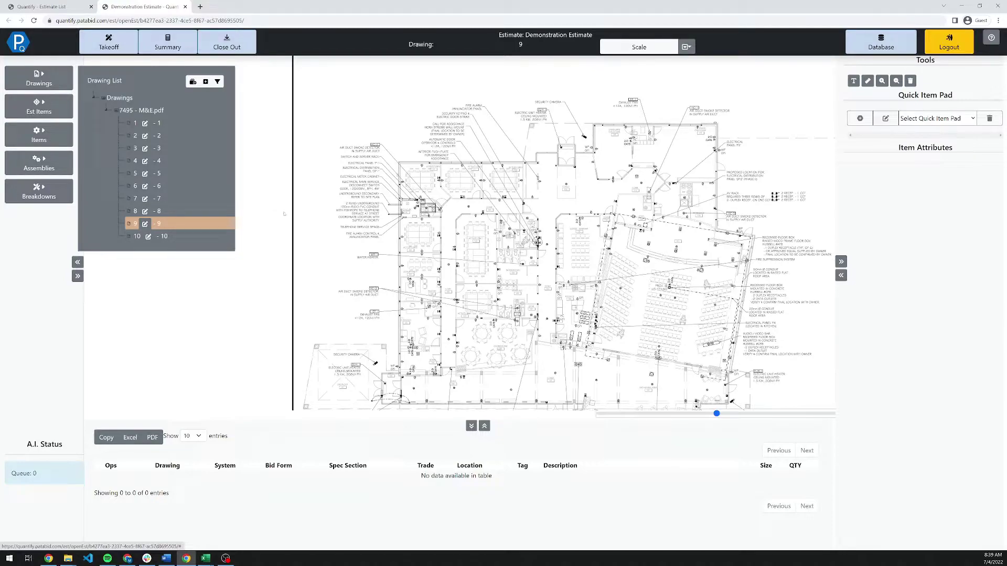
Rename drawing 9 to Destribution and drawing 10 to Lighting.
{"action": "left_click", "coordinate": [145, 223]}
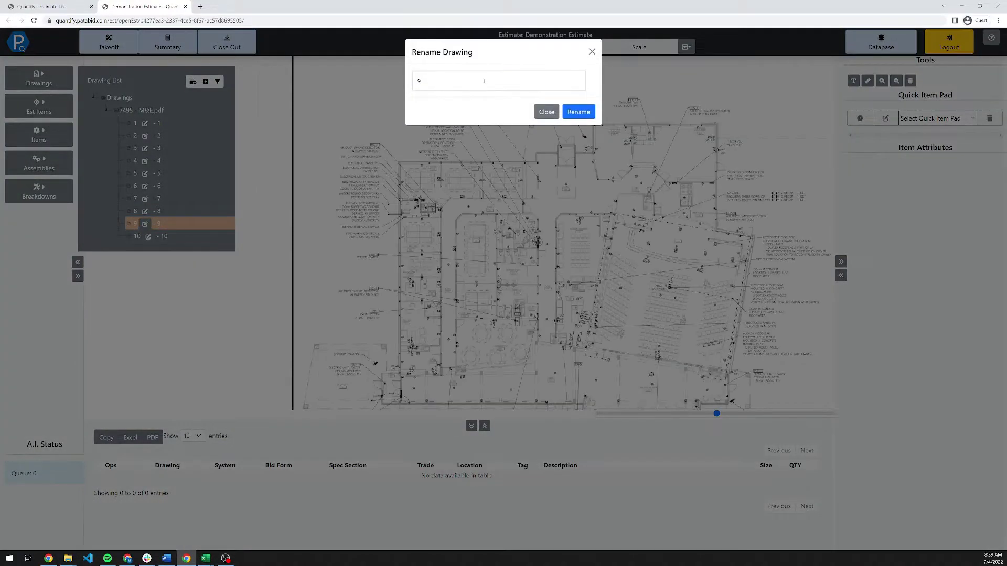
{"action": "left_click_drag", "start_coordinate": [485, 80], "coordinate": [405, 82]}
{"action": "type", "text": "Dem"}
{"action": "type", "text": "tribution"}
{"action": "key", "text": "Return"}
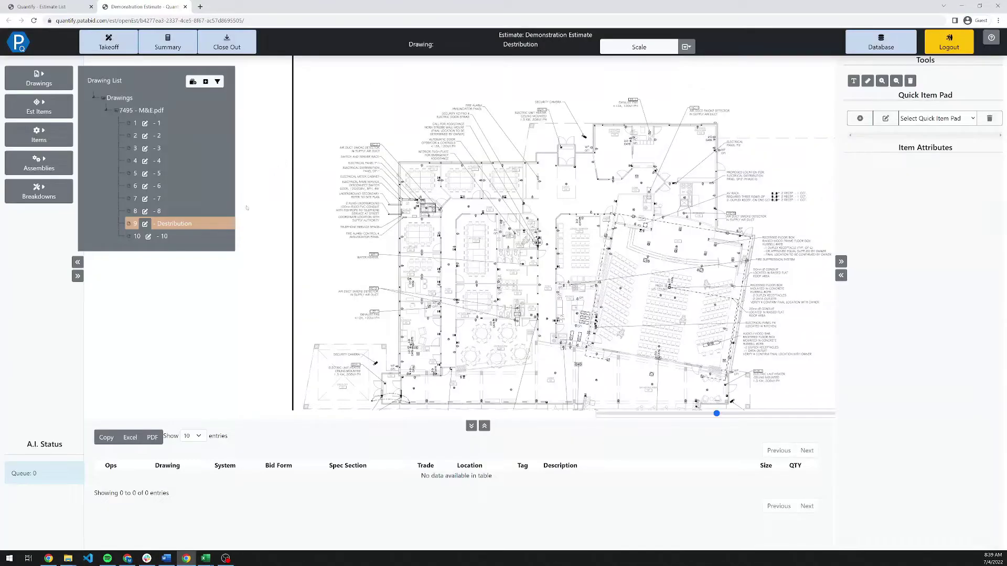
{"action": "left_click", "coordinate": [209, 236]}
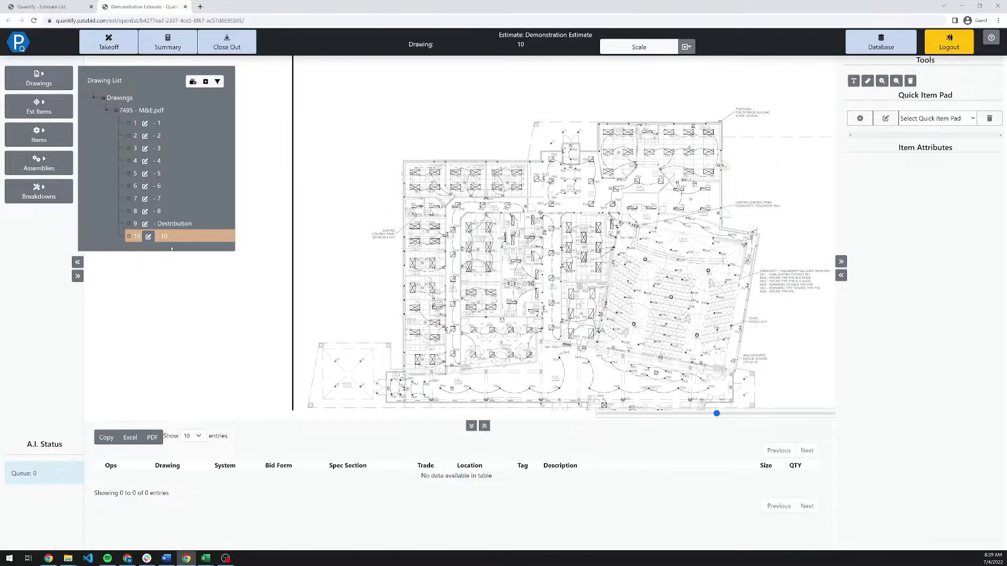
{"action": "left_click", "coordinate": [148, 237]}
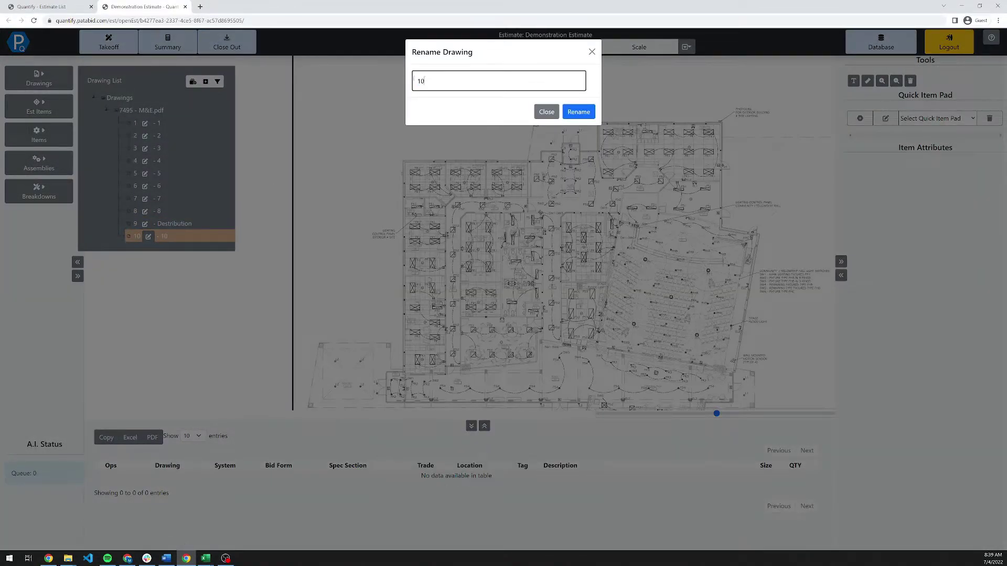
{"action": "type", "text": "Lighting"}
{"action": "key", "text": "Return"}
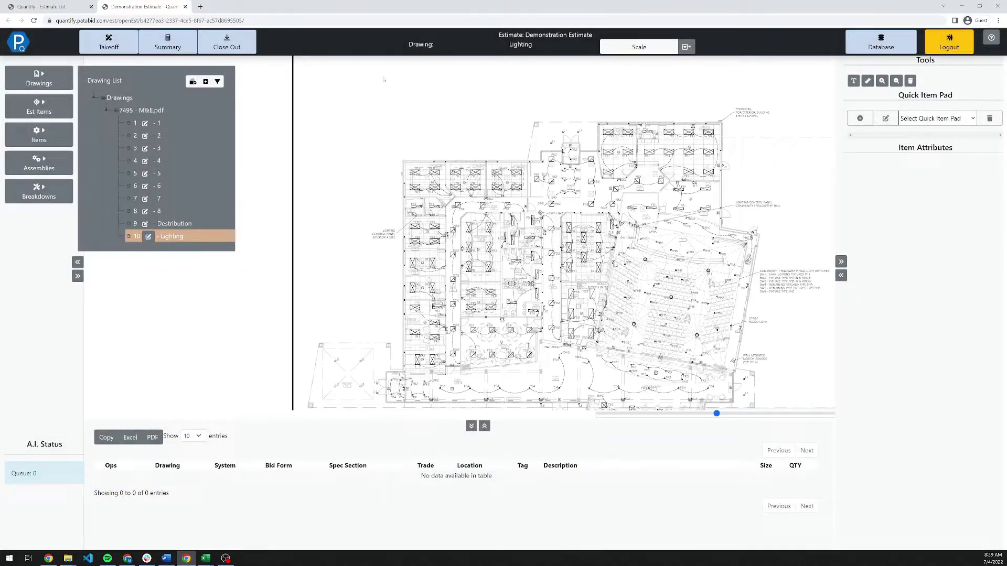
Return to the Destribution drawing and zoom out to show the whole sheet.
{"action": "left_click", "coordinate": [174, 224]}
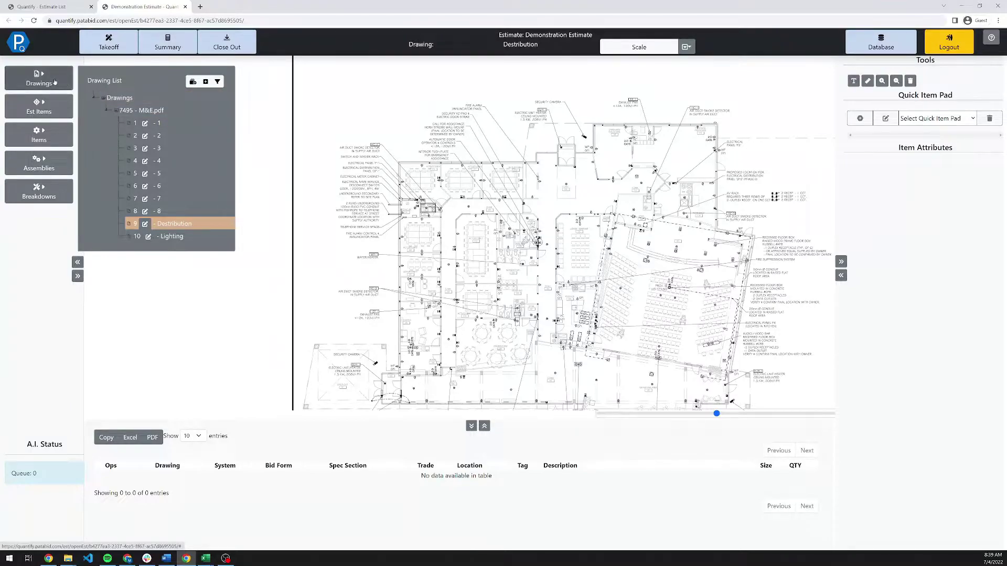
{"action": "left_click", "coordinate": [39, 79]}
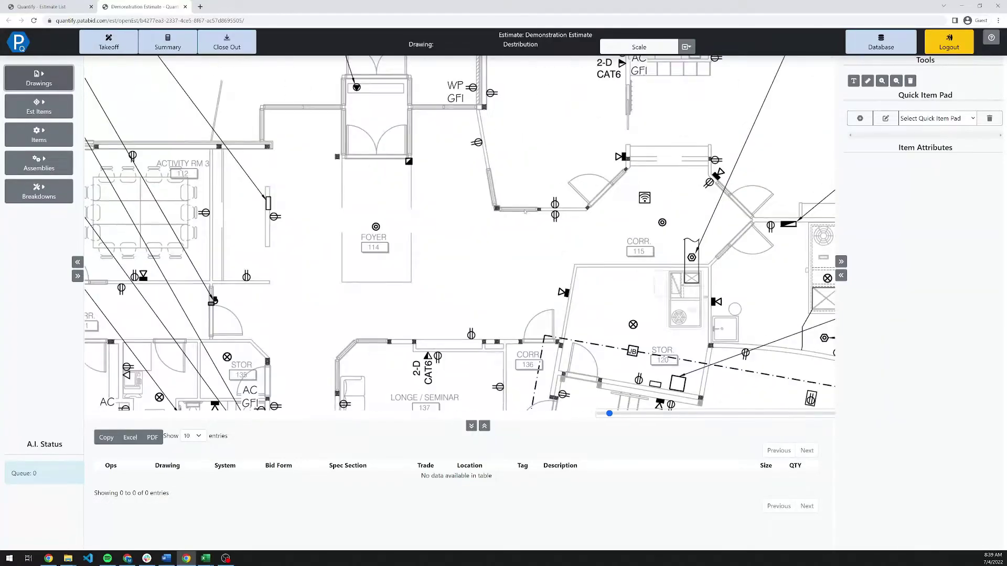
{"action": "scroll", "coordinate": [516, 217], "scroll_direction": "up", "scroll_amount": 1}
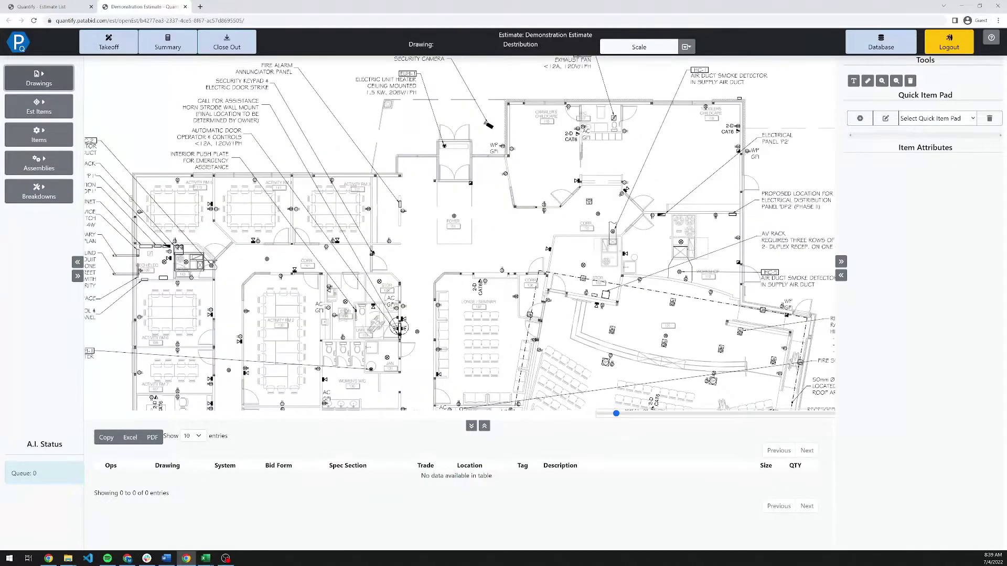
{"action": "left_click_drag", "start_coordinate": [616, 413], "coordinate": [623, 414]}
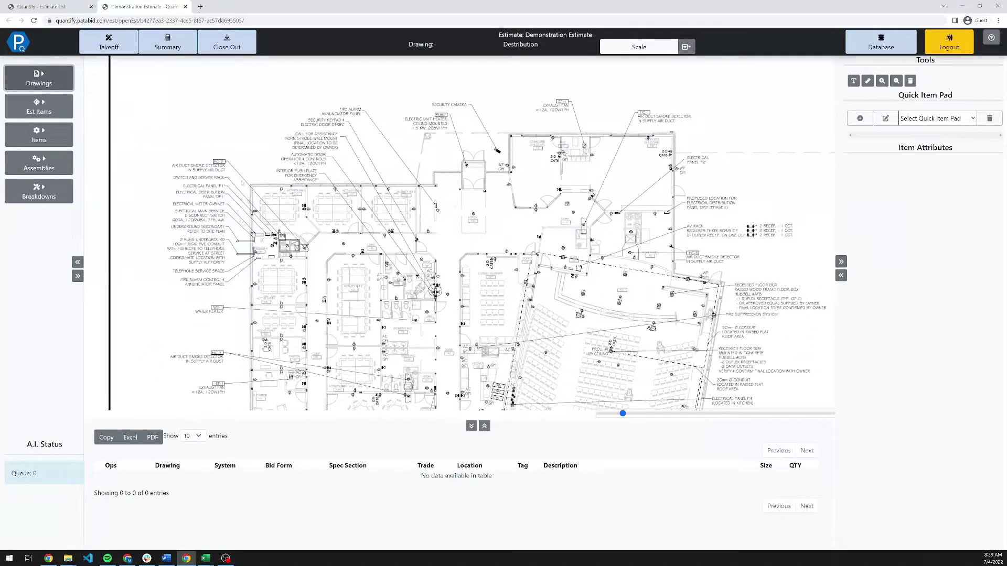
Create a 'Specialty Items' folder under Estimate Items.
{"action": "left_click", "coordinate": [63, 111]}
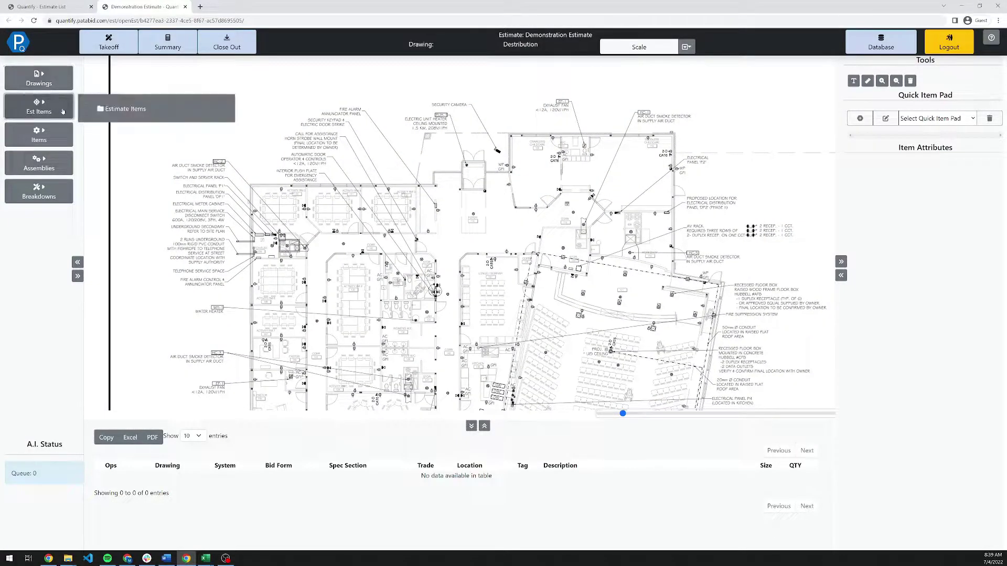
{"action": "right_click", "coordinate": [100, 112]}
{"action": "left_click", "coordinate": [105, 124]}
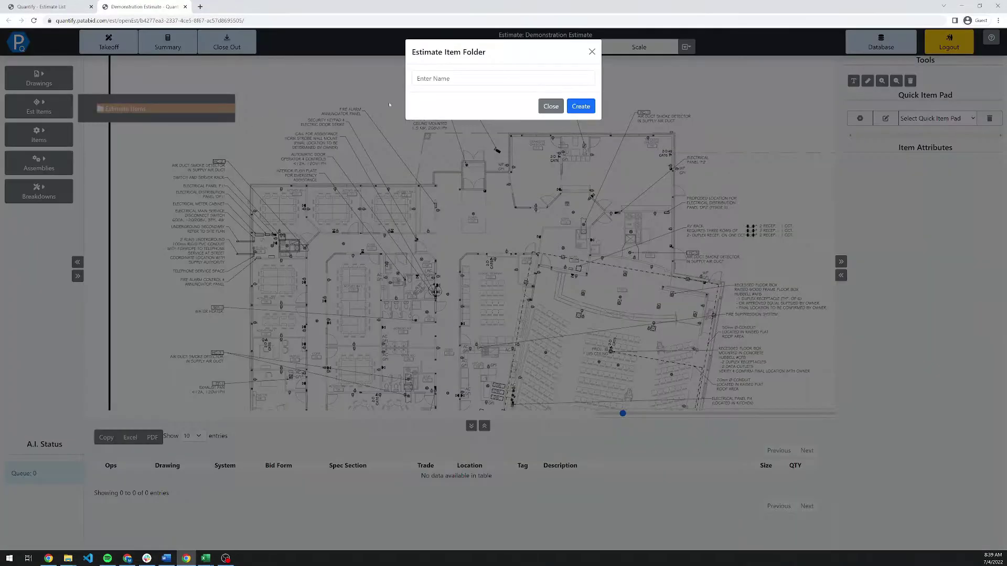
{"action": "left_click", "coordinate": [475, 78]}
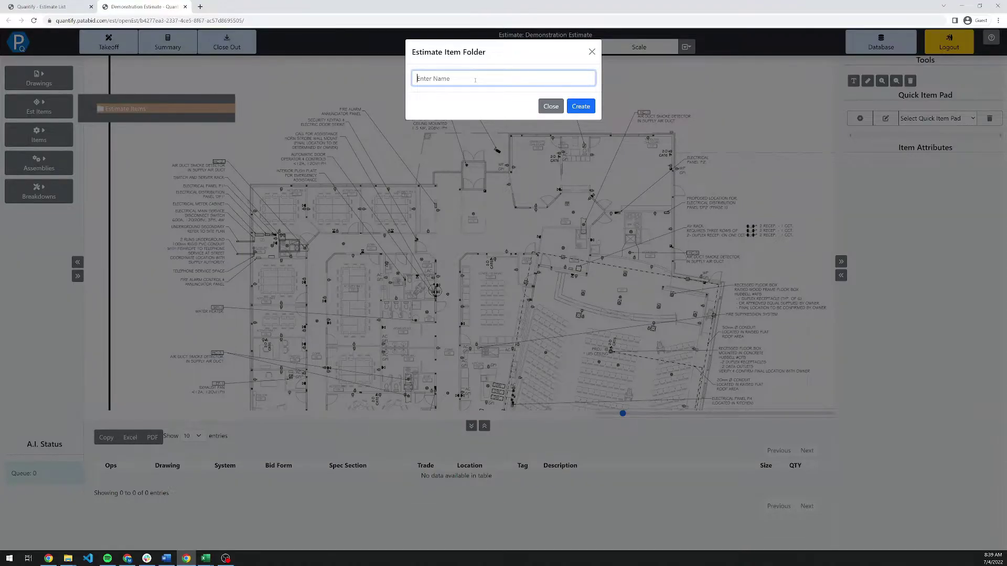
{"action": "type", "text": "Specialty Items"}
{"action": "key", "text": "Tab"}
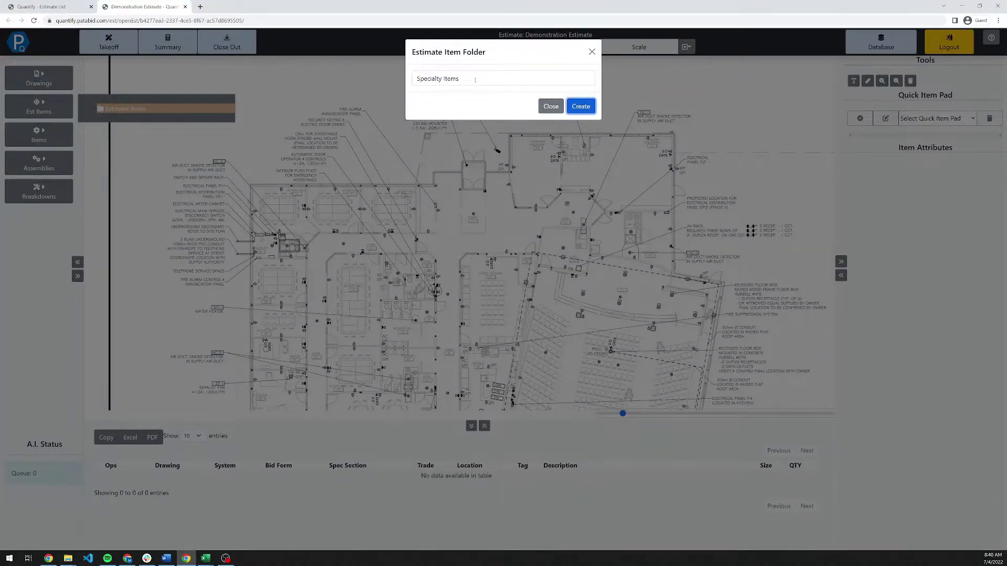
{"action": "key", "text": "Return"}
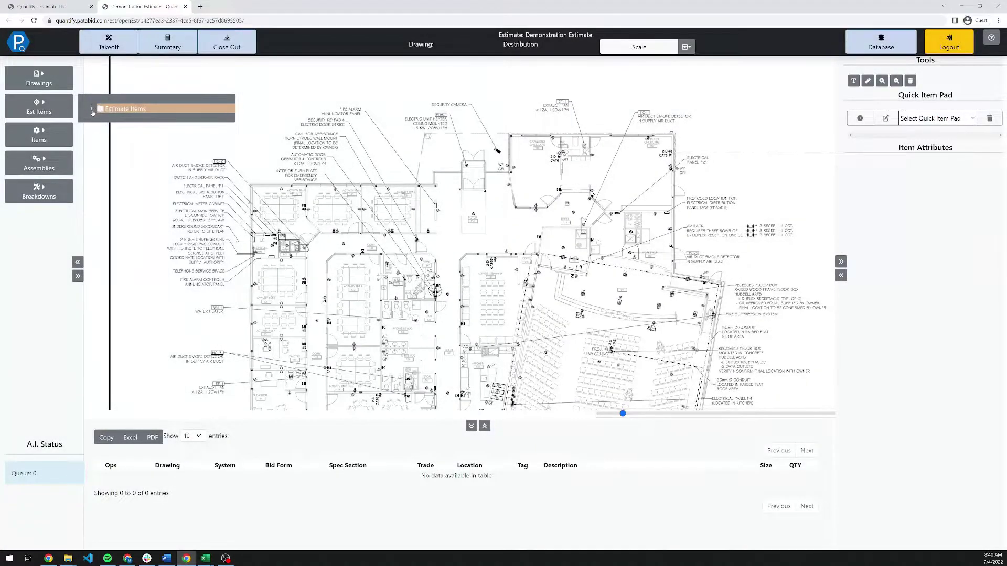
Add item 'Special Panel 01' with labor notes 'Careful Installation', labor unit 10 and price unit 50.
{"action": "left_click", "coordinate": [92, 110]}
{"action": "right_click", "coordinate": [110, 119]}
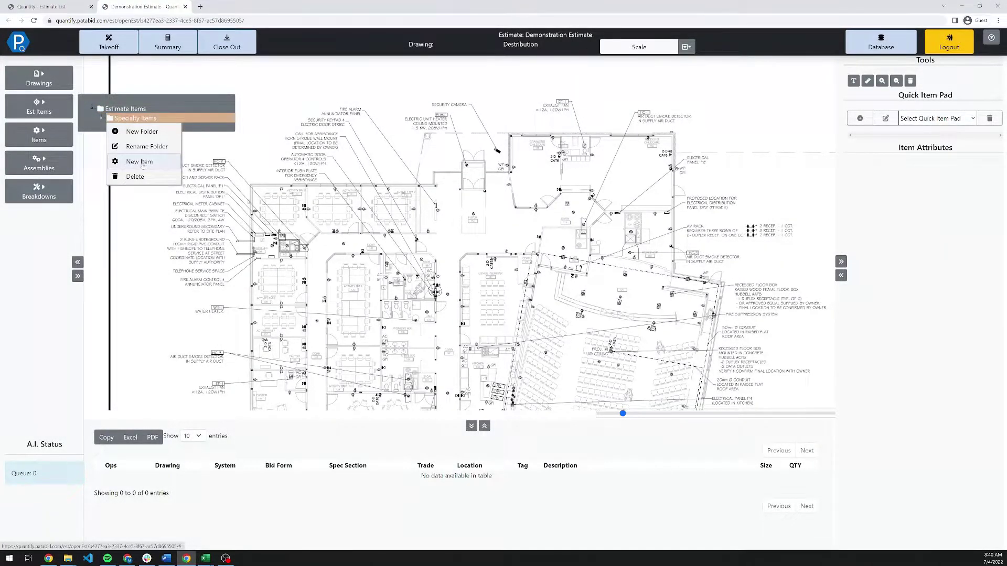
{"action": "left_click", "coordinate": [139, 162]}
{"action": "left_click", "coordinate": [502, 83]}
{"action": "type", "text": "Spe"}
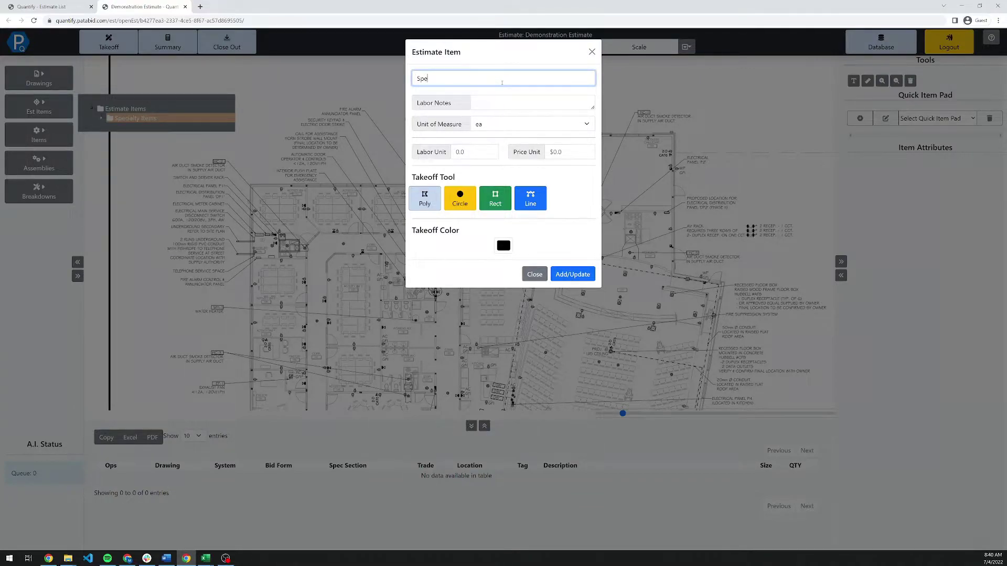
{"action": "type", "text": "cial Panel 01"}
{"action": "key", "text": "Tab"}
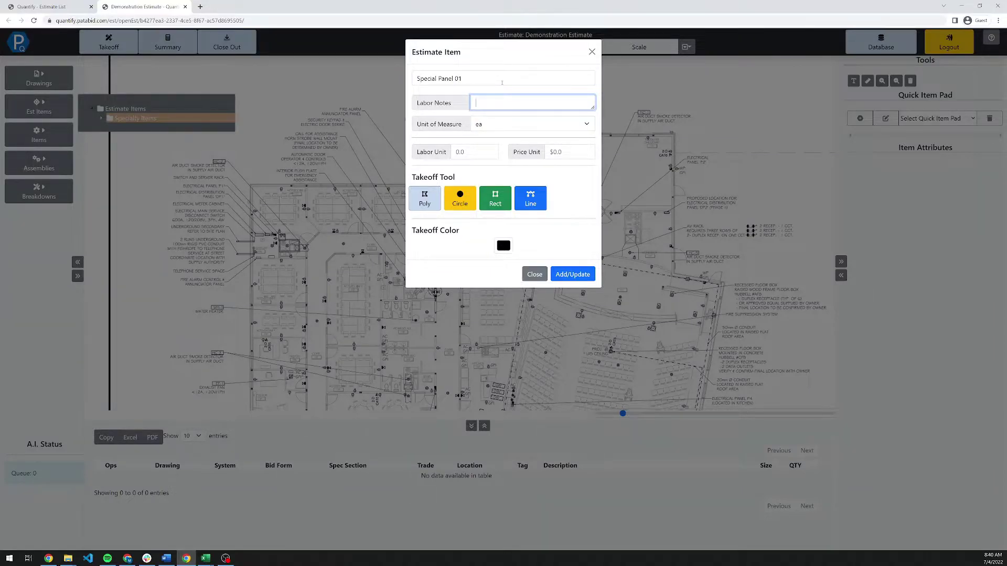
{"action": "type", "text": "Carefull Installation"}
{"action": "right_click", "coordinate": [483, 103]}
{"action": "left_click", "coordinate": [495, 116]}
{"action": "left_click", "coordinate": [467, 151]}
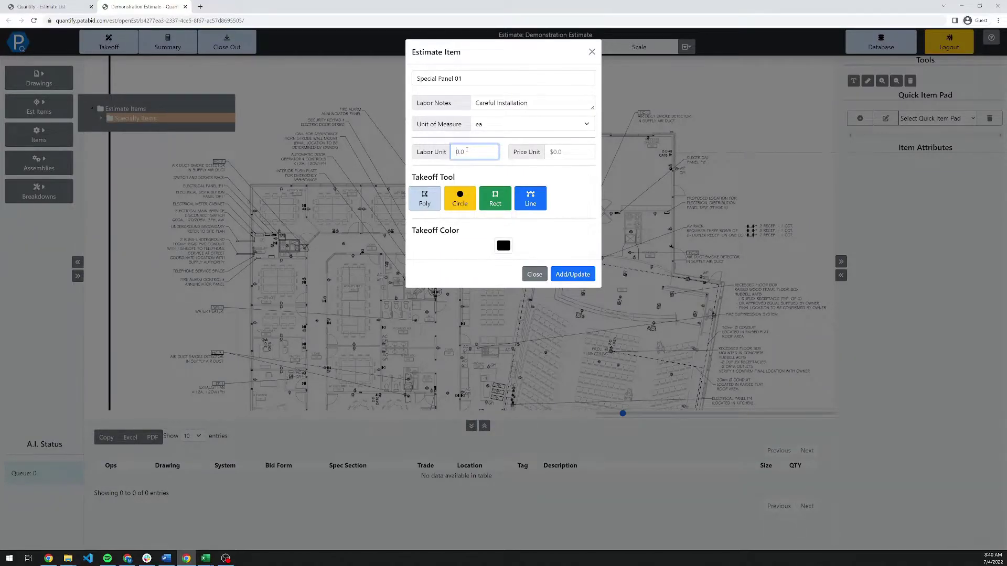
{"action": "type", "text": "10"}
{"action": "key", "text": "Tab"}
{"action": "type", "text": "50"}
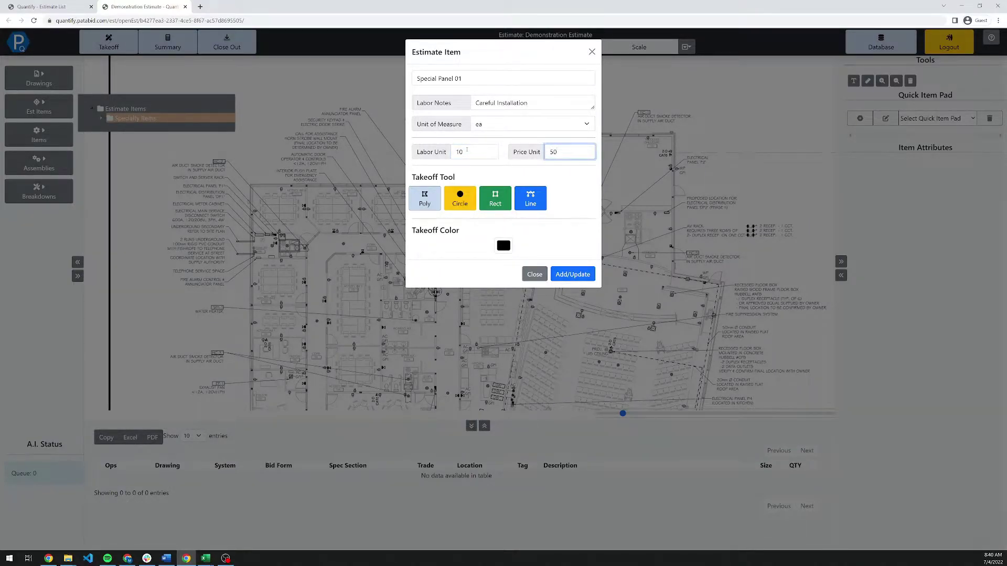
Give Special Panel 01 a circle takeoff shape in light blue, save it, and expand Specialty Items.
{"action": "left_click", "coordinate": [460, 198]}
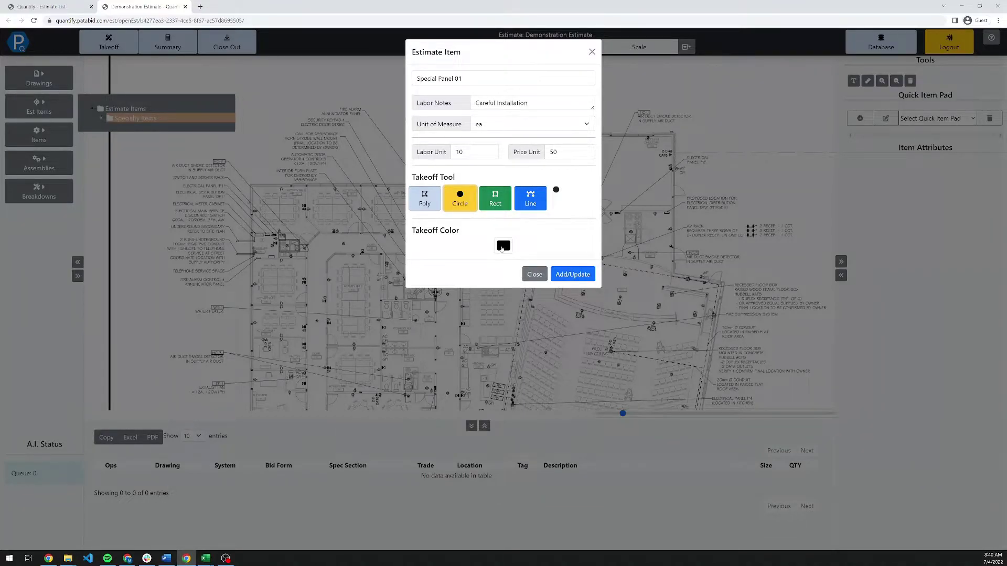
{"action": "left_click", "coordinate": [503, 245]}
{"action": "left_click", "coordinate": [526, 263]}
{"action": "left_click_drag", "start_coordinate": [526, 263], "coordinate": [539, 251]}
{"action": "left_click", "coordinate": [551, 317]}
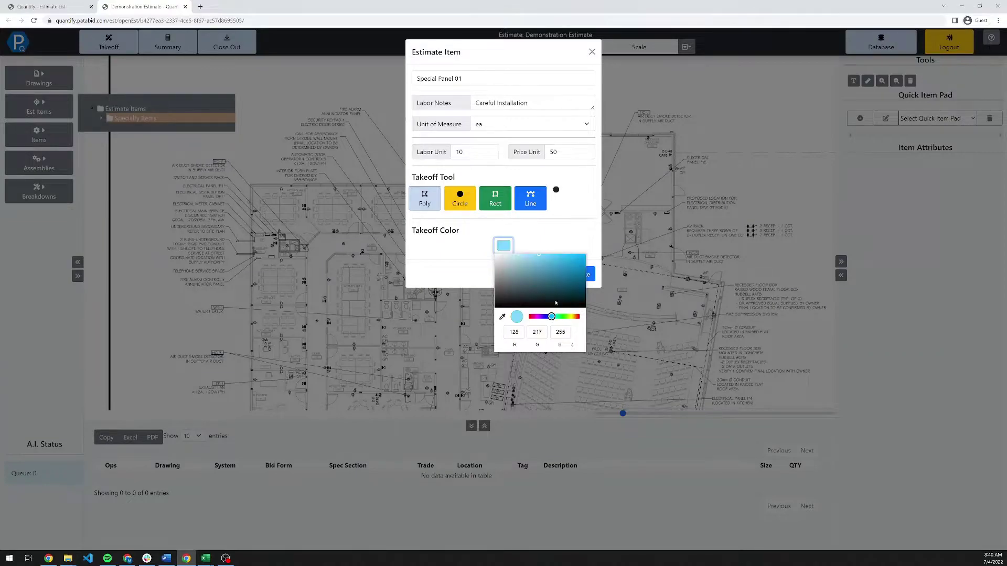
{"action": "left_click", "coordinate": [549, 237]}
{"action": "left_click", "coordinate": [574, 274]}
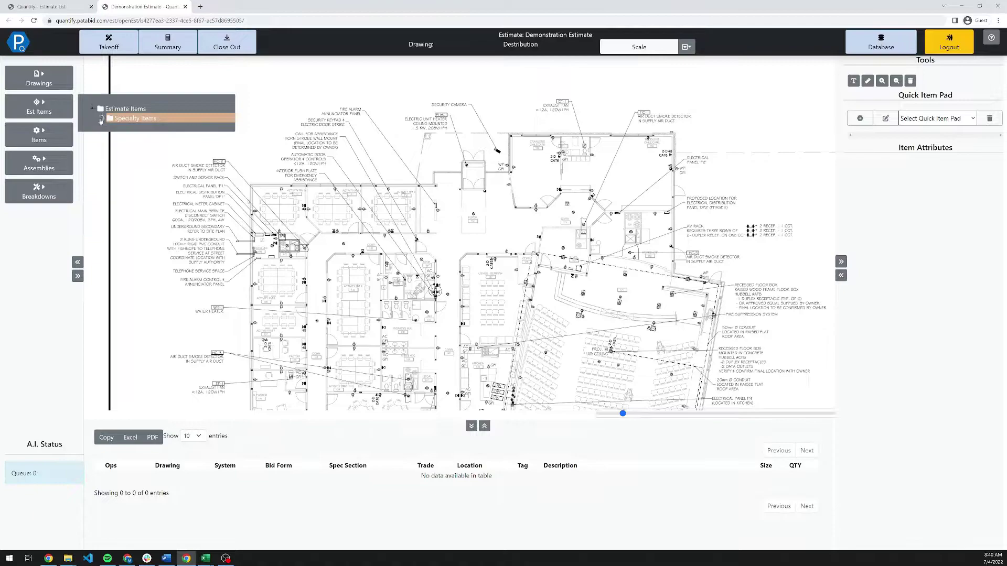
{"action": "left_click", "coordinate": [101, 118]}
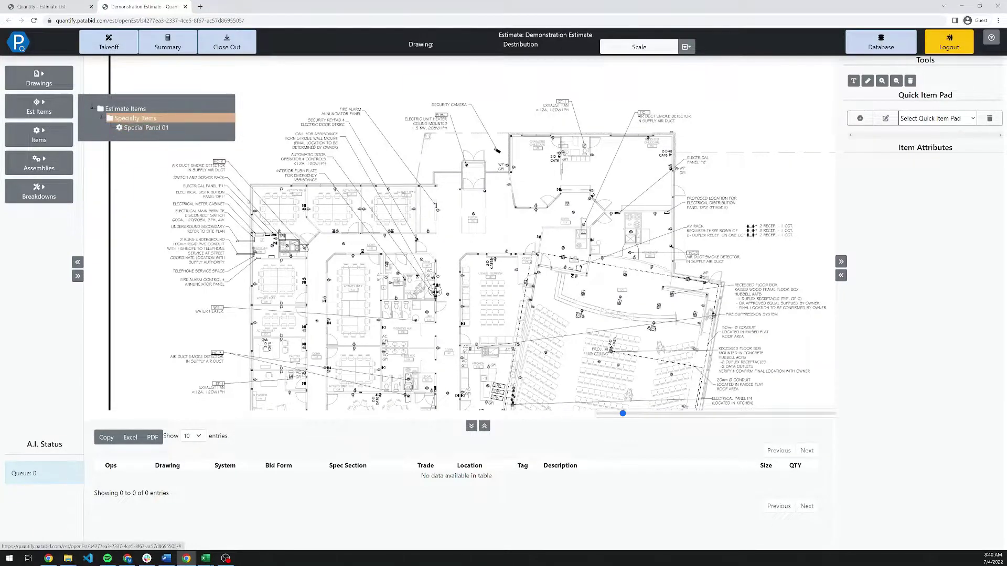
Expand the Quantify Database and Electrical item folders and search for TECK items.
{"action": "left_click", "coordinate": [53, 108]}
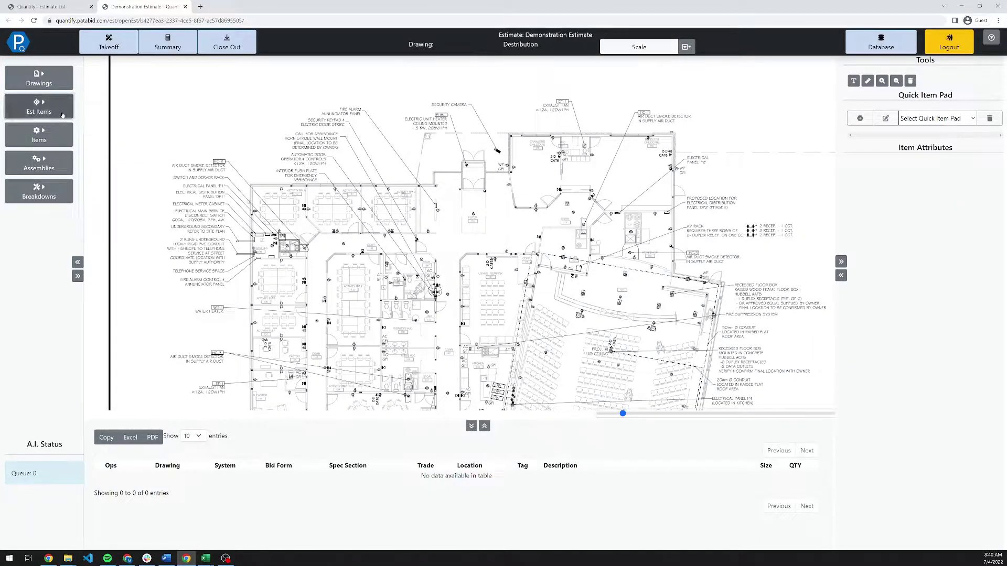
{"action": "left_click", "coordinate": [65, 139]}
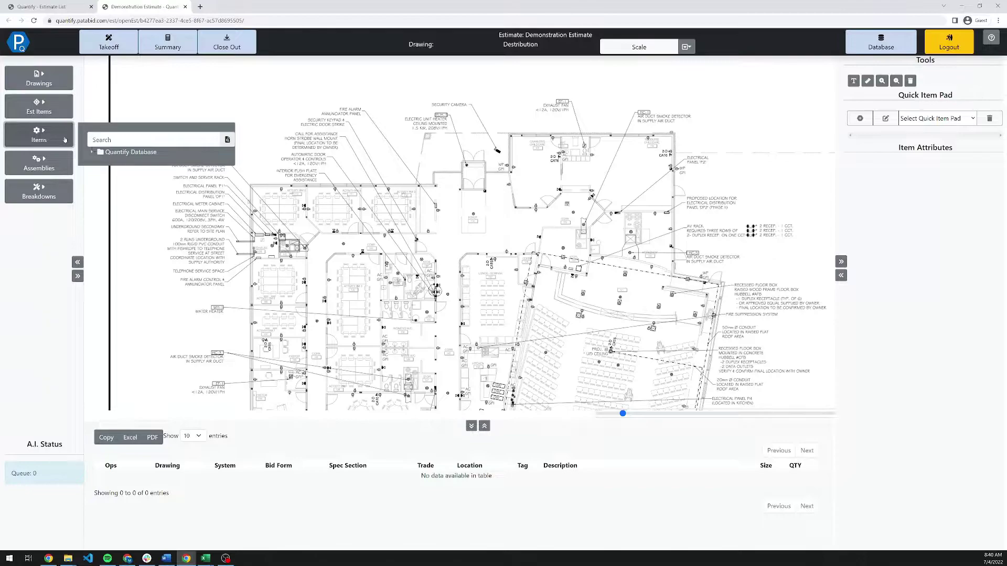
{"action": "left_click", "coordinate": [95, 155]}
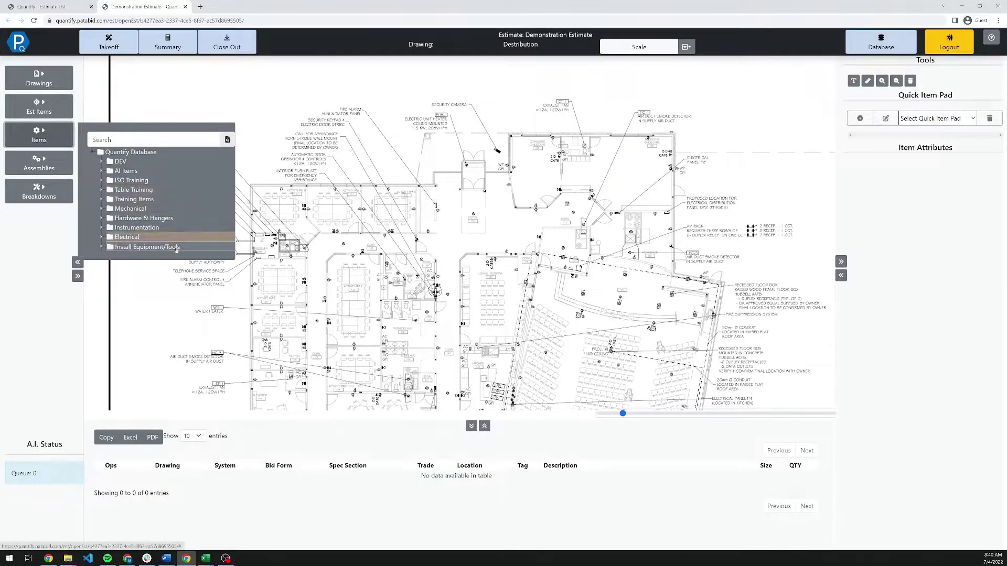
{"action": "left_click", "coordinate": [126, 237]}
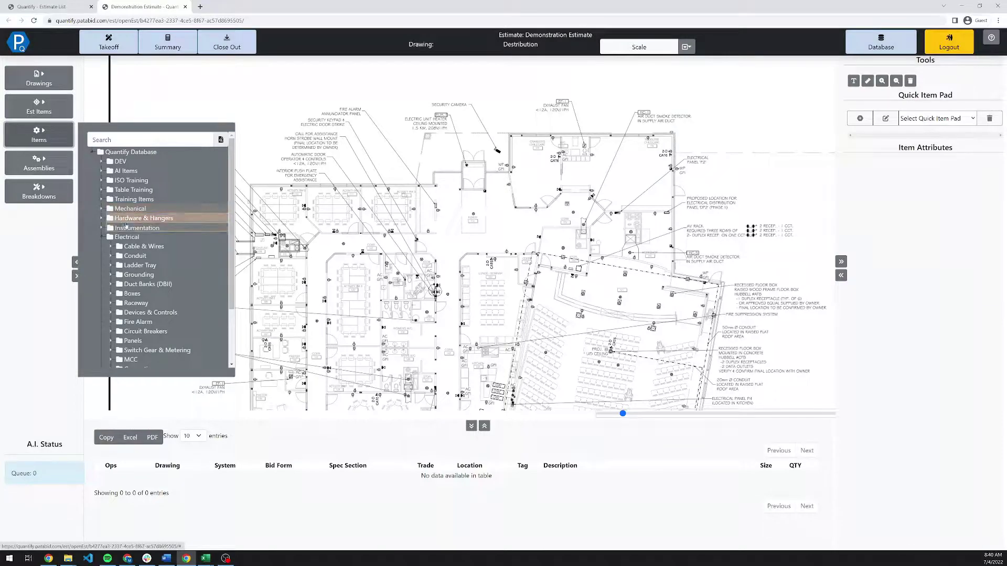
{"action": "scroll", "coordinate": [159, 246], "scroll_direction": "down", "scroll_amount": 2}
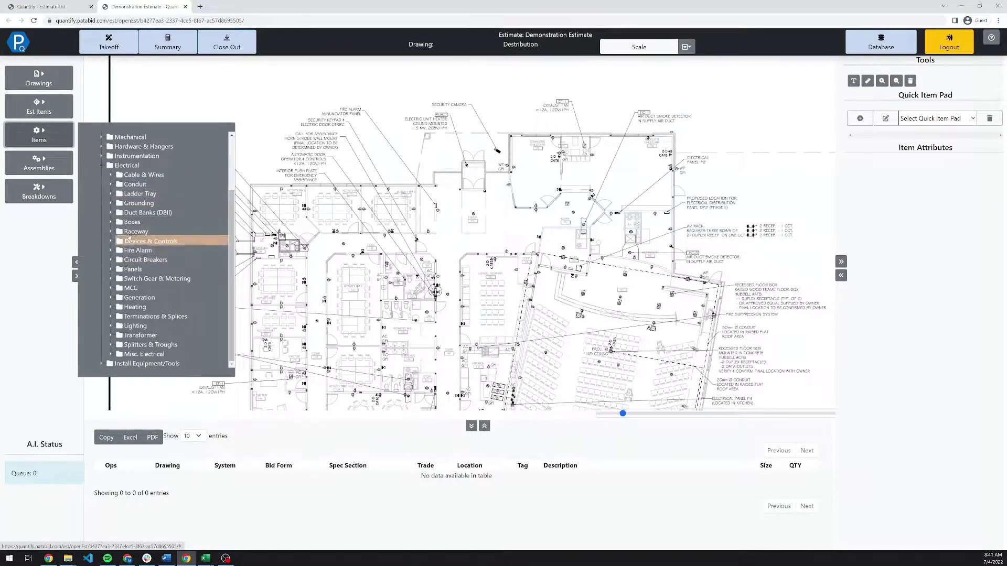
{"action": "scroll", "coordinate": [133, 232], "scroll_direction": "up", "scroll_amount": 2}
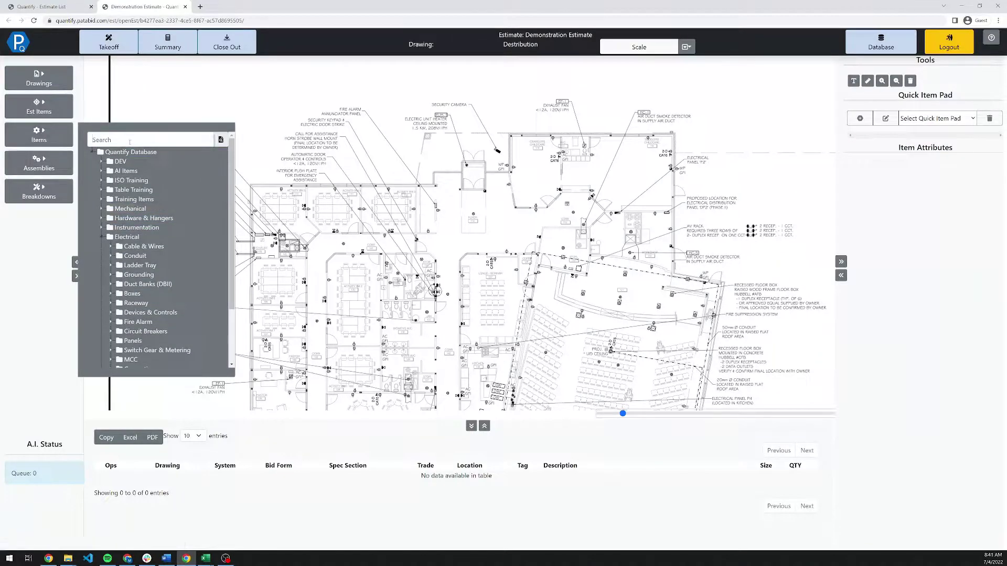
{"action": "type", "text": "TECK"}
{"action": "key", "text": "Return"}
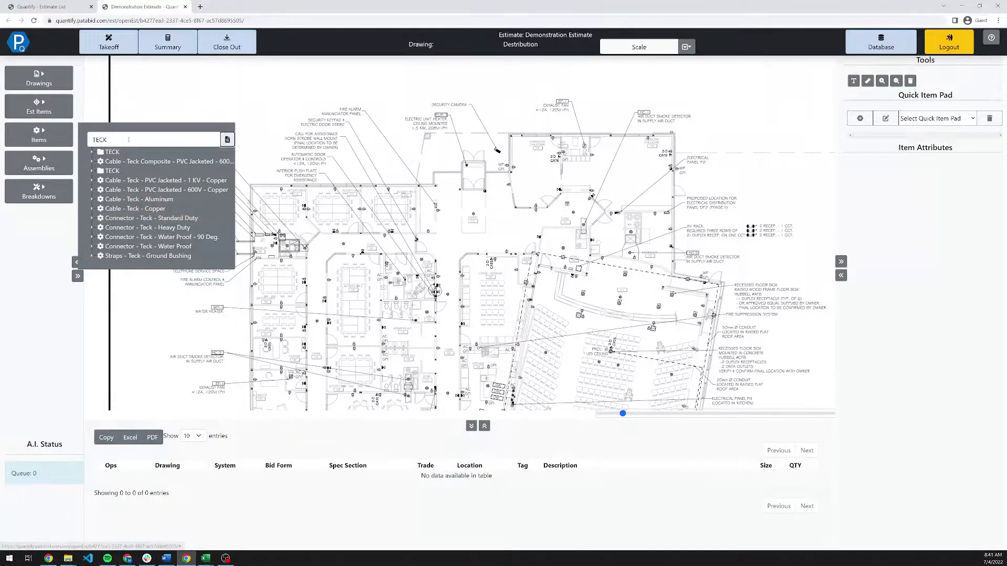
Search for Ladder Tray, clear the search, and bring up the Assemblies library.
{"action": "left_click_drag", "start_coordinate": [212, 140], "coordinate": [65, 138]}
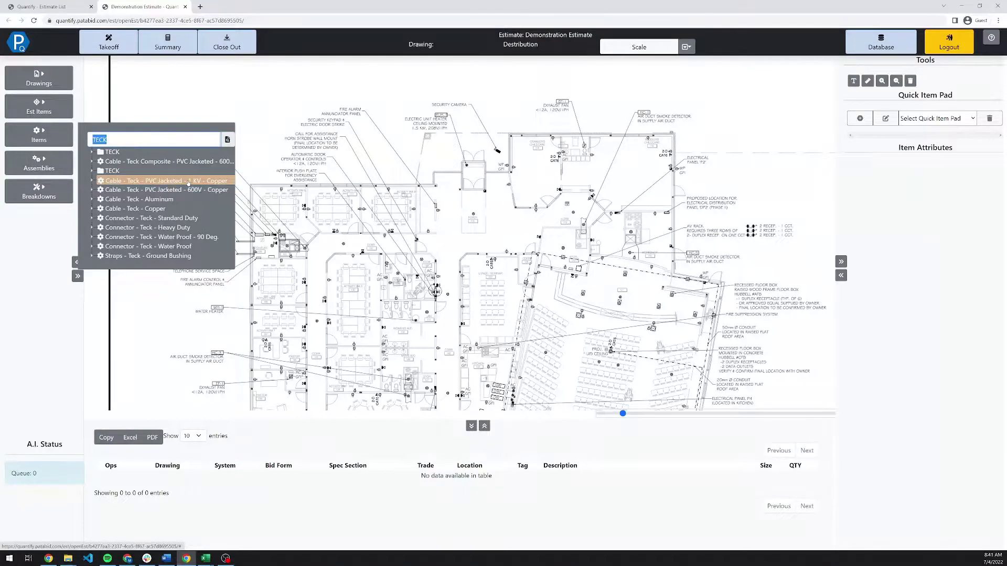
{"action": "type", "text": "Ladder Tray"}
{"action": "key", "text": "Return"}
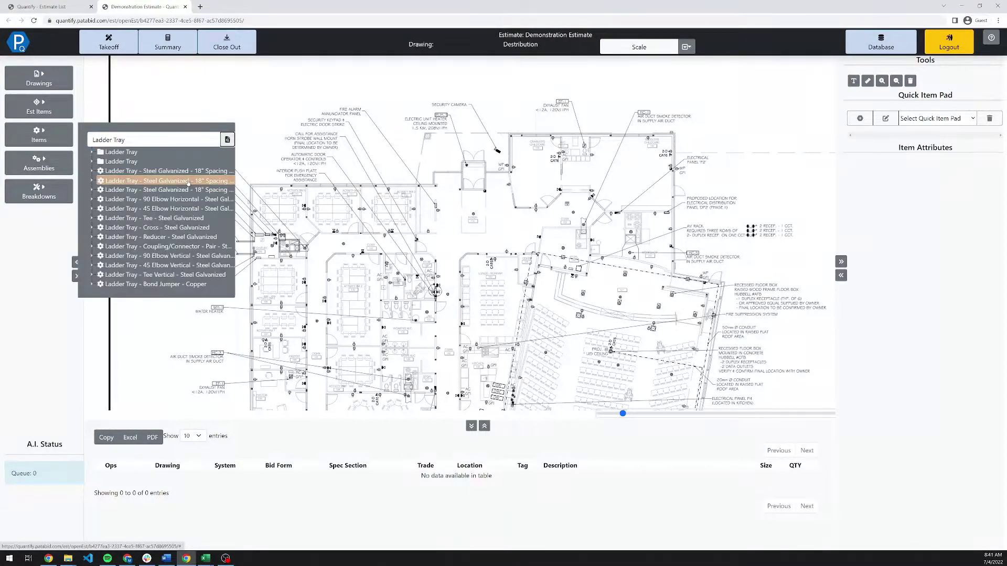
{"action": "triple_click", "coordinate": [93, 140]}
{"action": "key", "text": "BackSpace"}
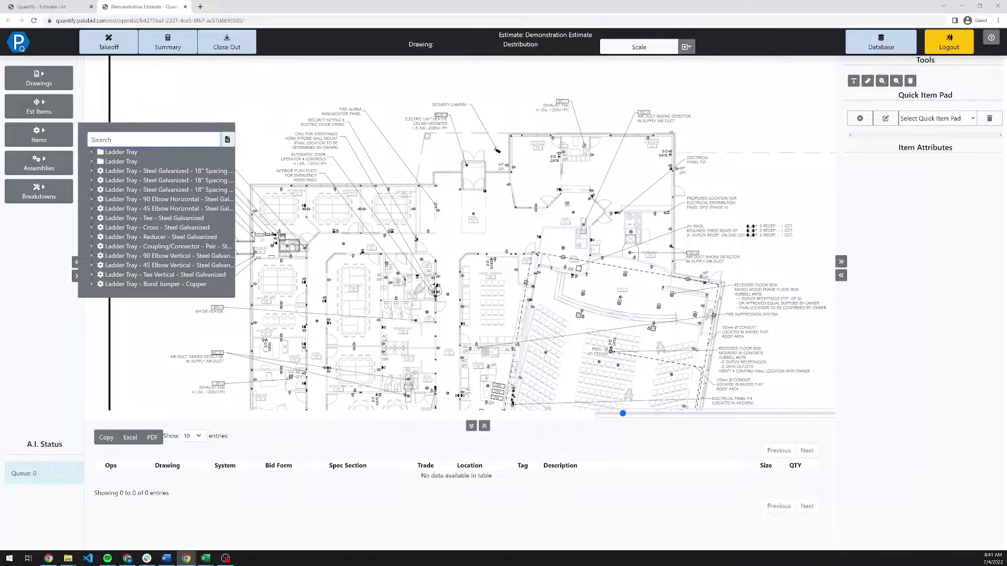
{"action": "left_click", "coordinate": [227, 139]}
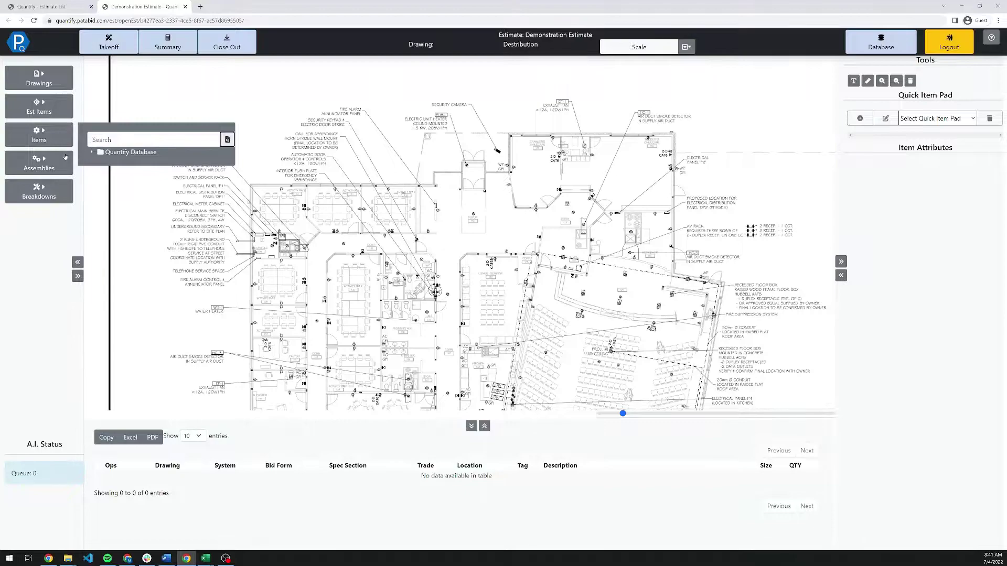
{"action": "left_click", "coordinate": [65, 157]}
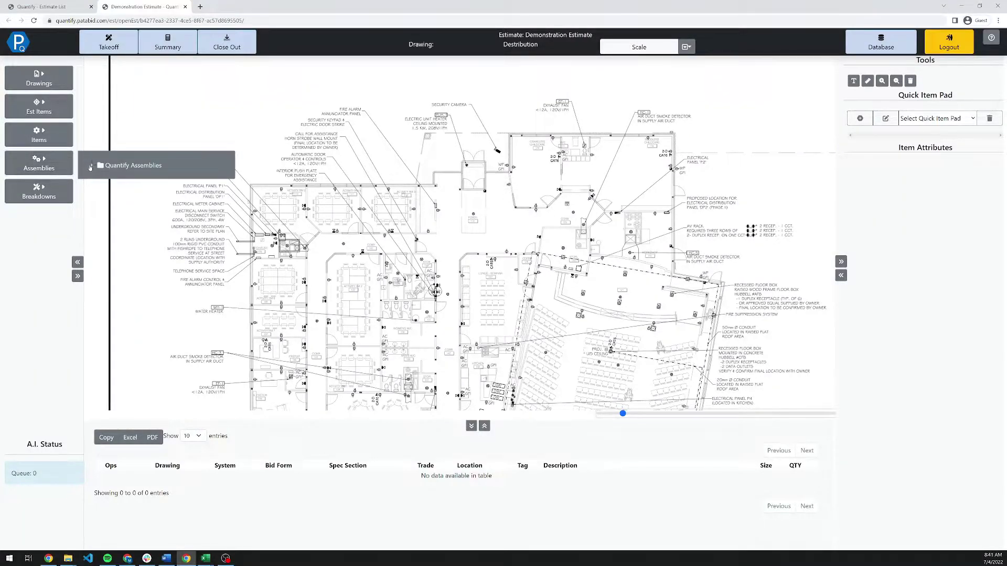
Expand the Quantify Assemblies, Electrical, Feeders and Controls, BAS & Data folders, then open Breakdowns.
{"action": "left_click", "coordinate": [91, 166]}
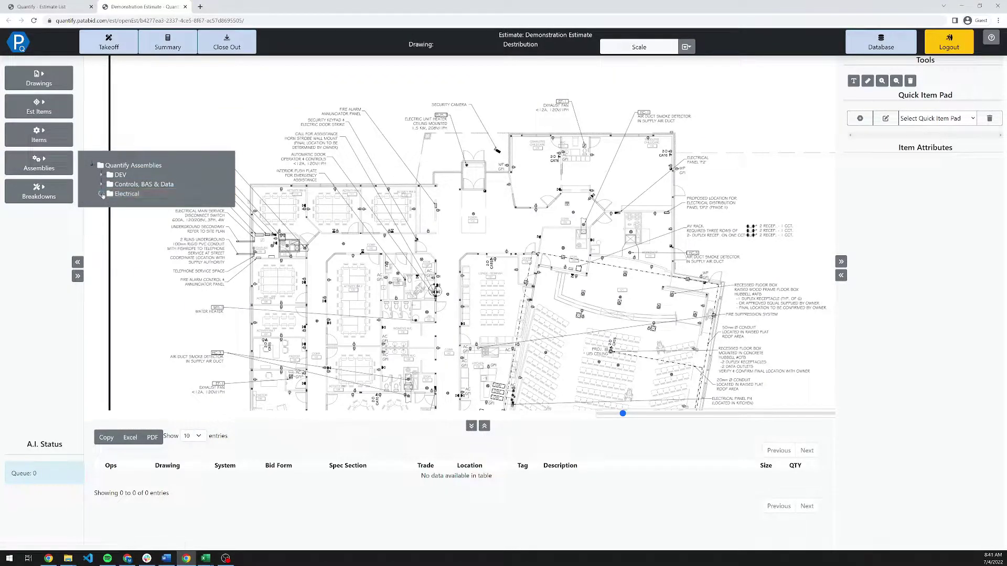
{"action": "left_click", "coordinate": [111, 195]}
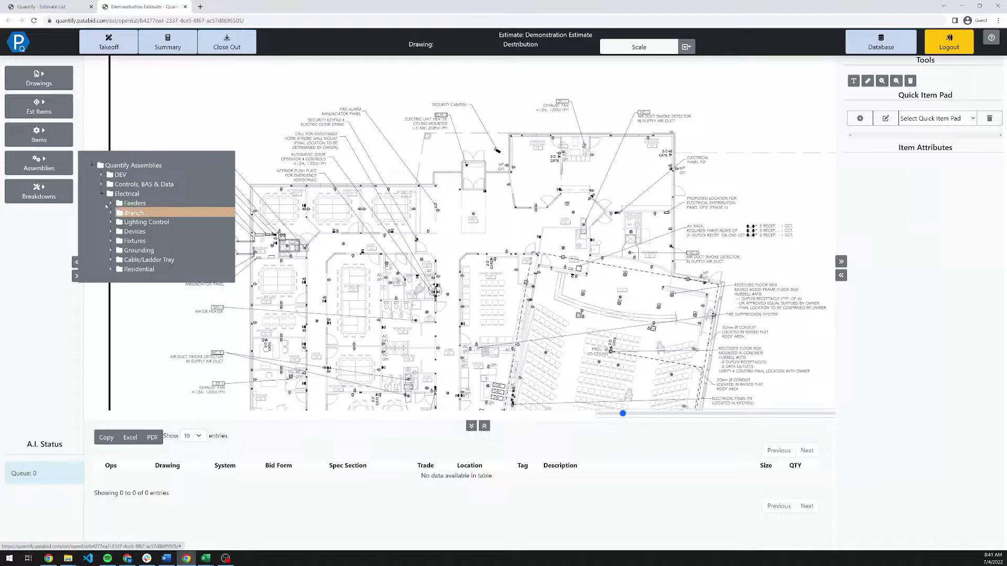
{"action": "left_click", "coordinate": [111, 204]}
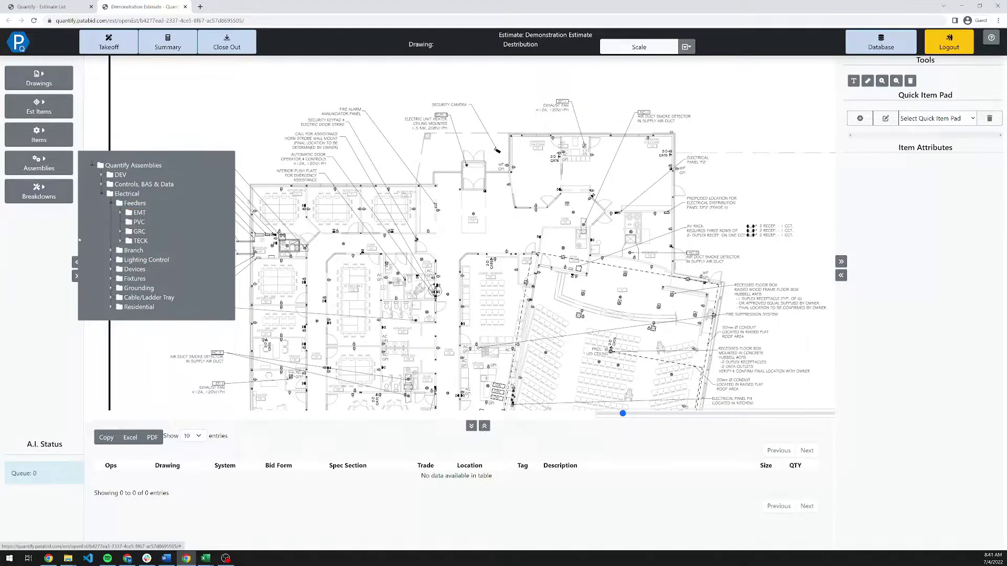
{"action": "left_click", "coordinate": [102, 185]}
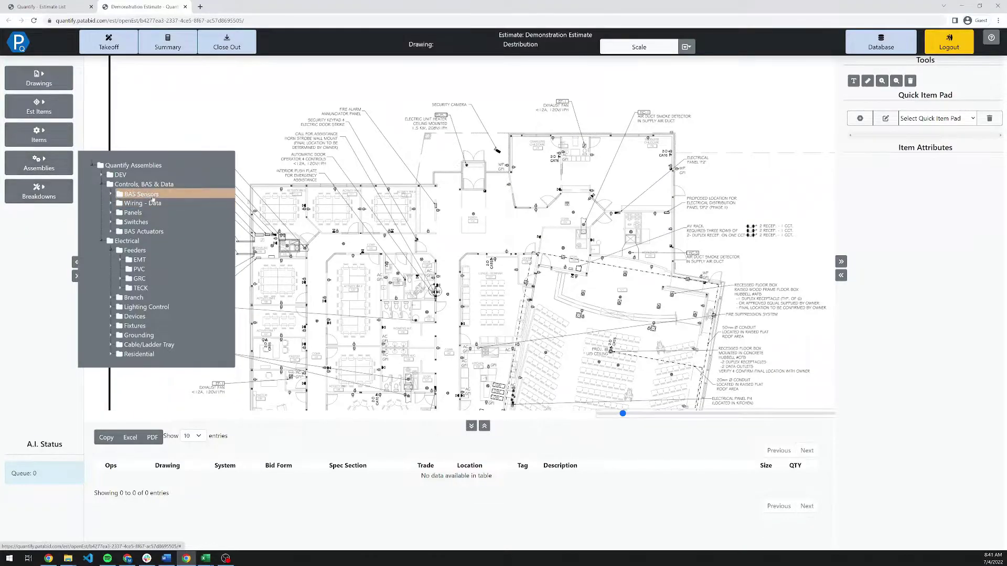
{"action": "left_click", "coordinate": [53, 202]}
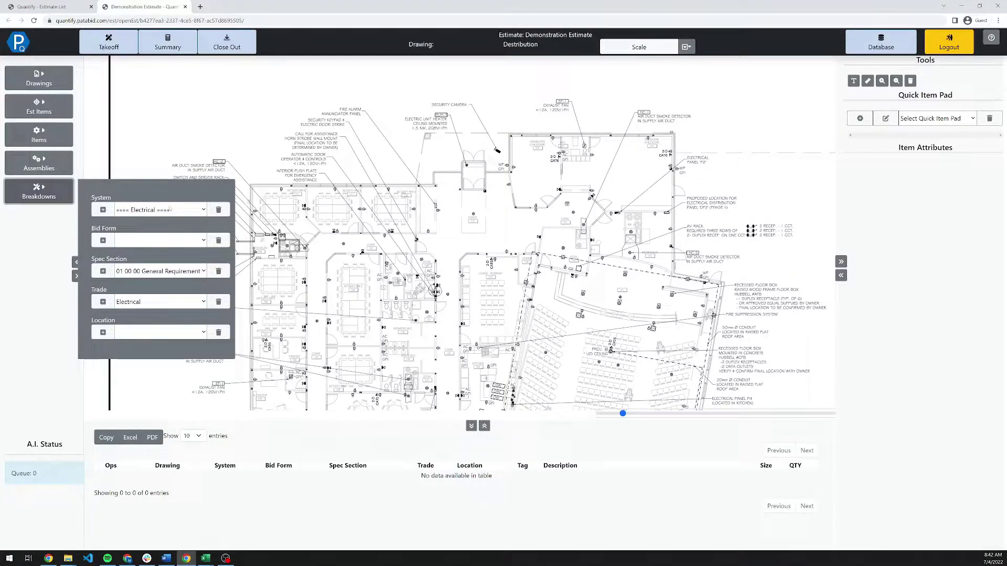
Set the System breakdown to Distribution and the Spec Section to 26 10 00.
{"action": "left_click", "coordinate": [173, 209]}
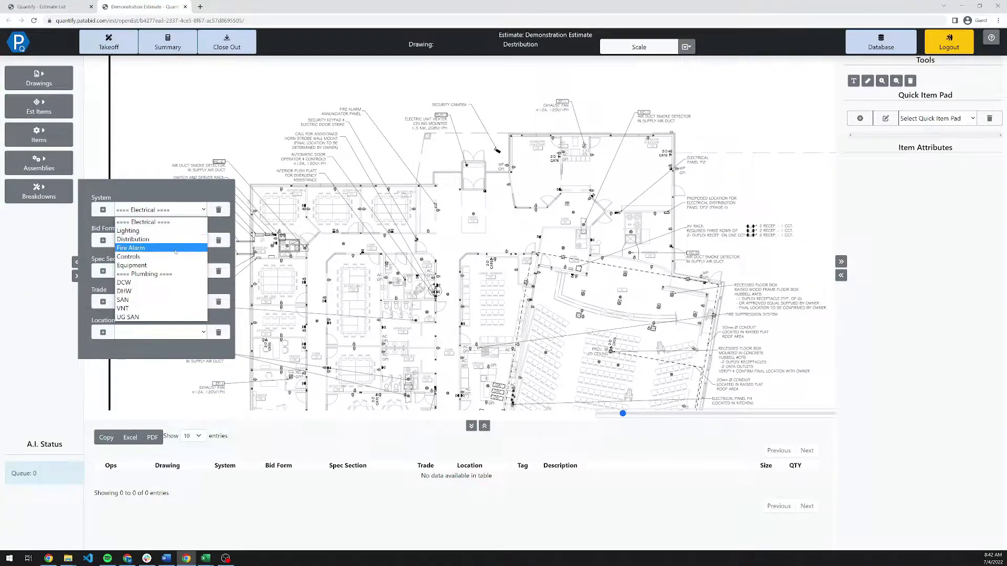
{"action": "left_click", "coordinate": [150, 221]}
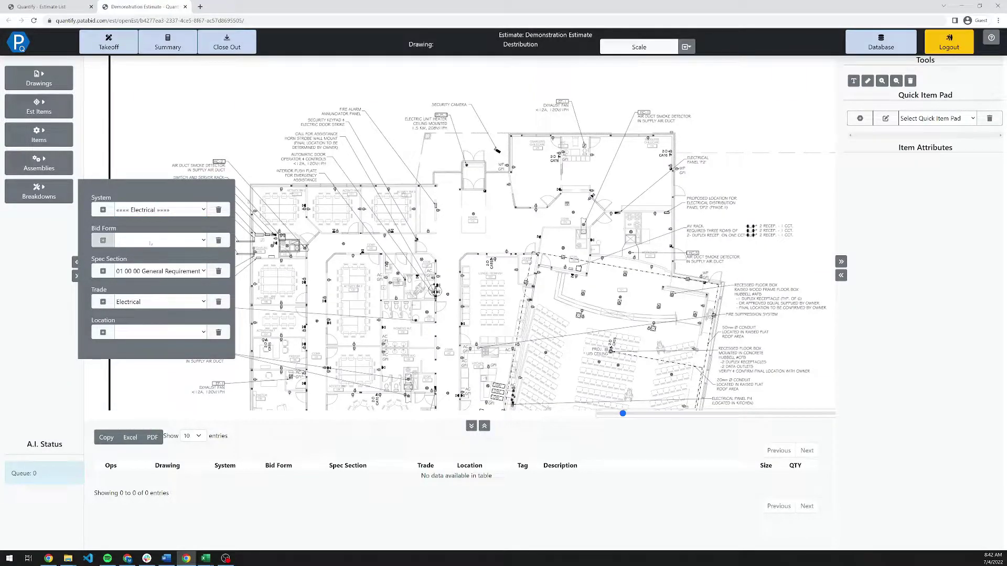
{"action": "left_click", "coordinate": [148, 214]}
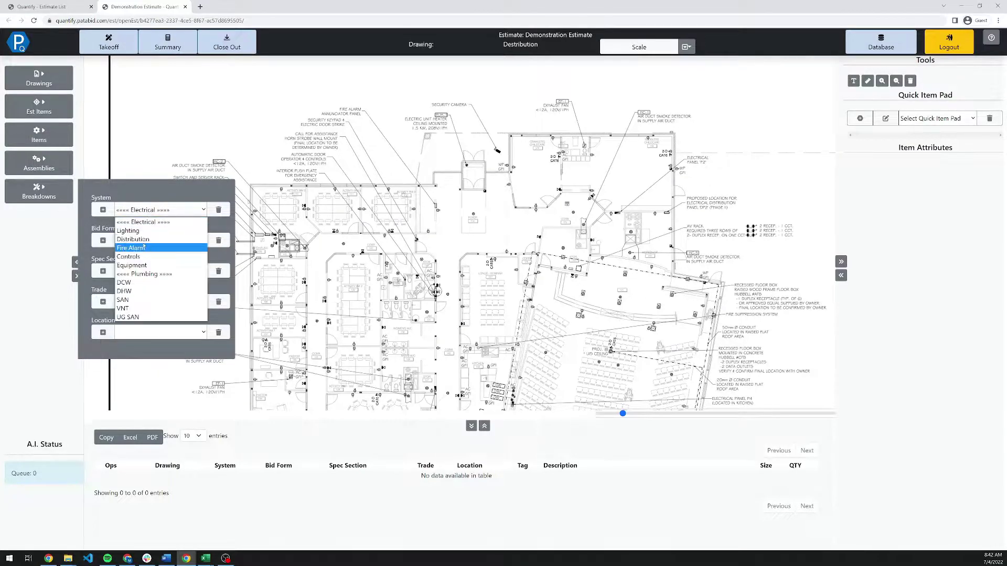
{"action": "left_click", "coordinate": [109, 239]}
{"action": "left_click", "coordinate": [120, 271]}
{"action": "scroll", "coordinate": [169, 364], "scroll_direction": "down", "scroll_amount": 10}
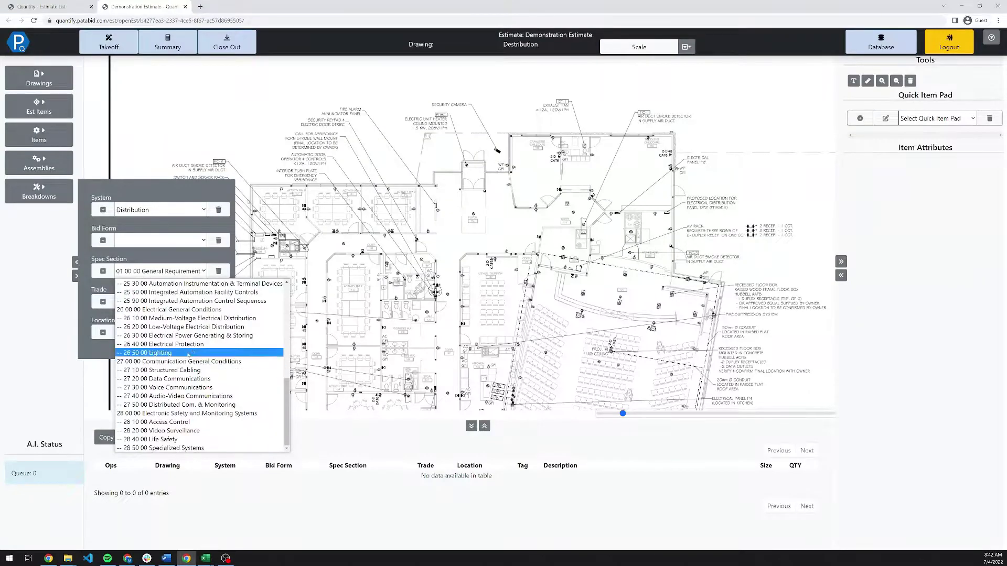
{"action": "left_click", "coordinate": [188, 317]}
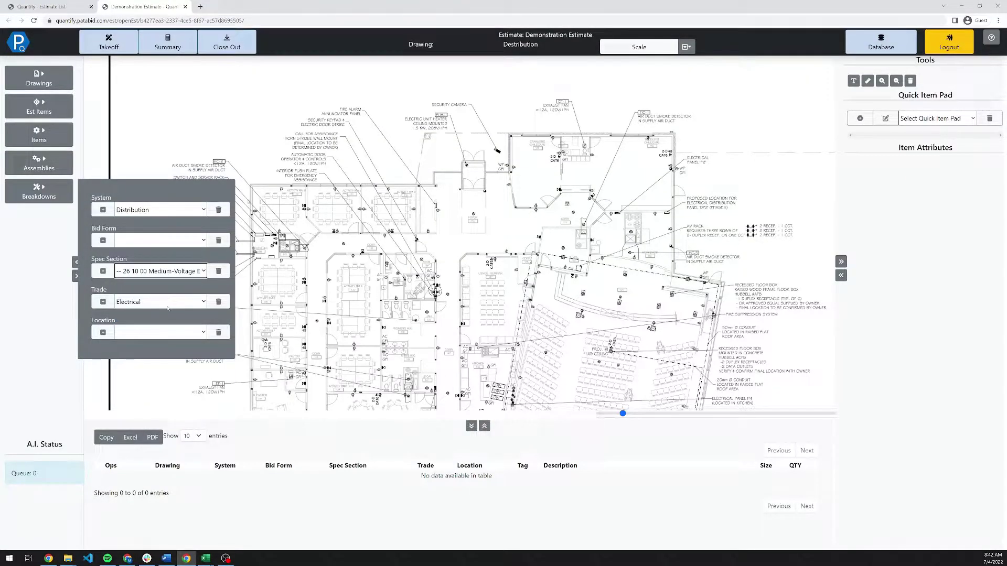
Add and save a new 'Lump Sum' bid form breakdown.
{"action": "left_click", "coordinate": [104, 240]}
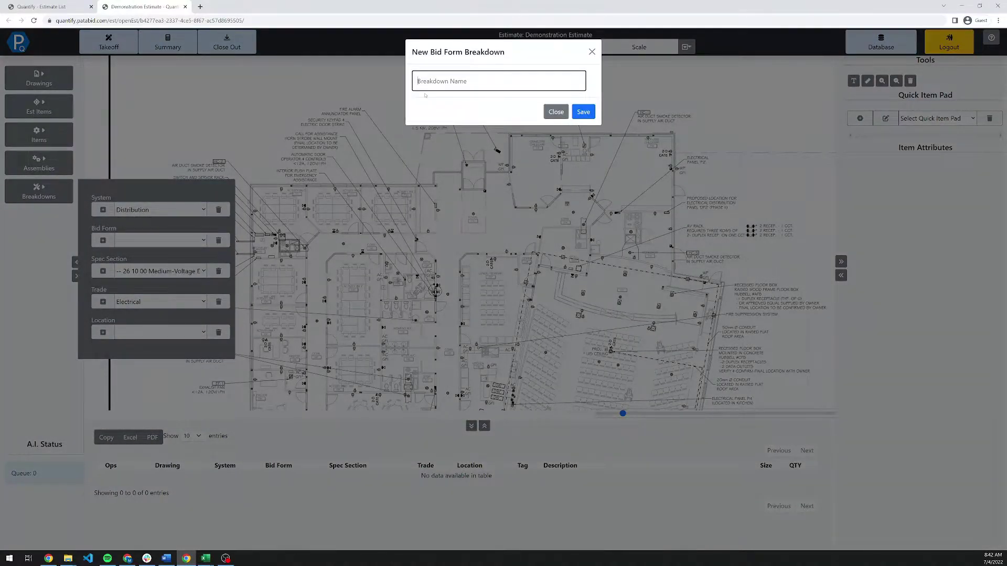
{"action": "type", "text": "Lump Sum"}
{"action": "left_click", "coordinate": [583, 111]}
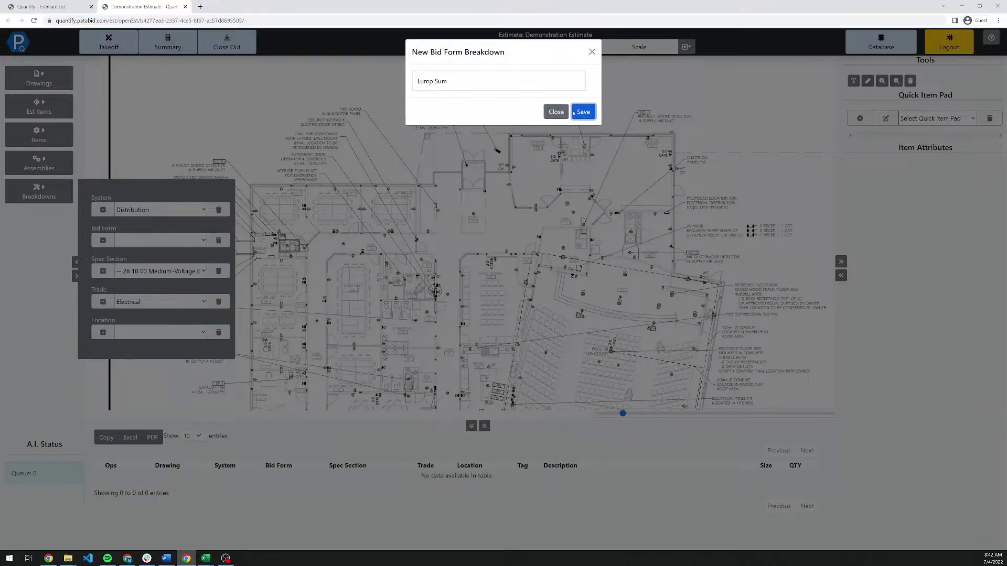
{"action": "left_click", "coordinate": [583, 111]}
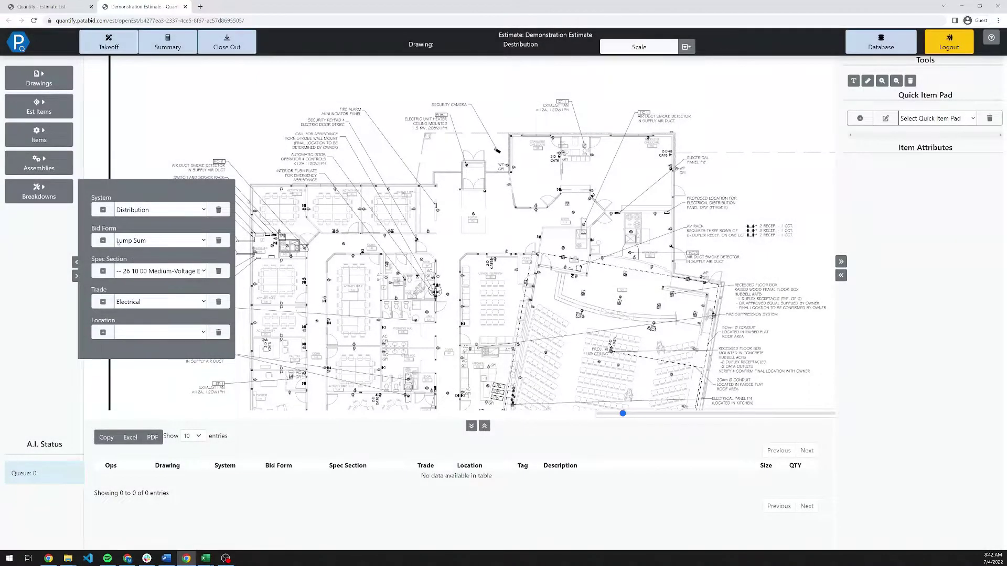
Add 'Main Floor' as a new location, then close the Breakdowns panel.
{"action": "left_click", "coordinate": [102, 332]}
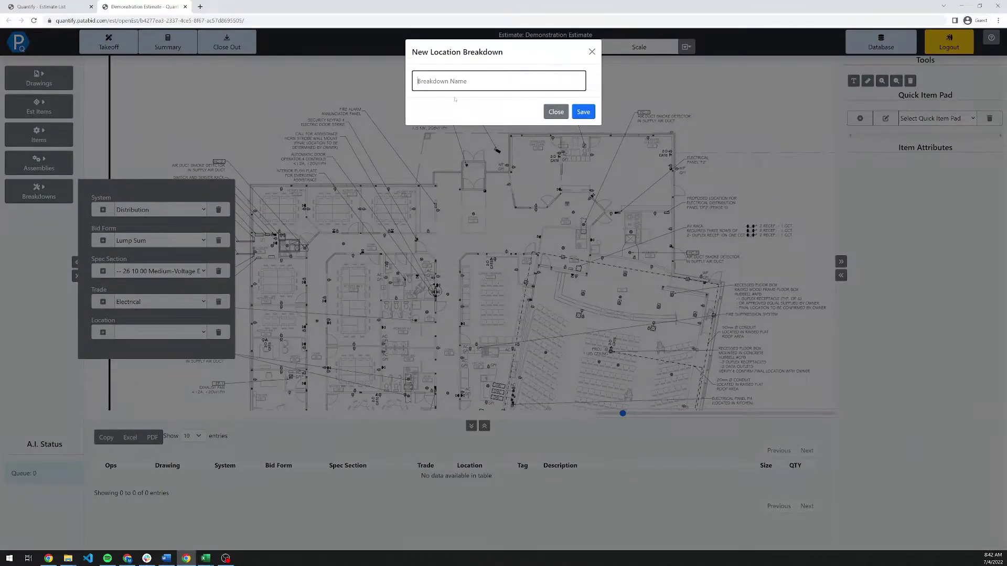
{"action": "type", "text": "Main Floor"}
{"action": "key", "text": "Tab"}
{"action": "key", "text": "Tab"}
{"action": "key", "text": "Return"}
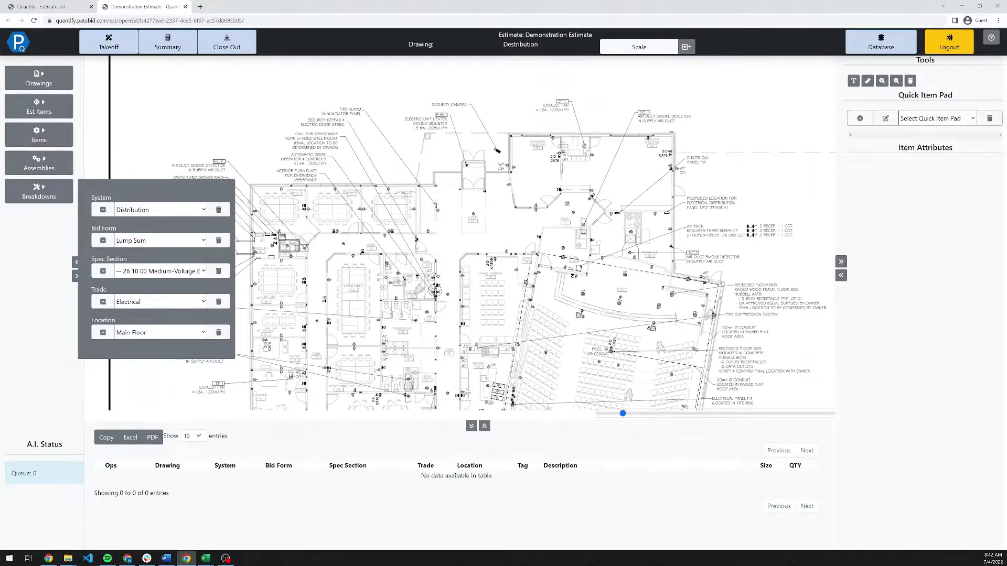
{"action": "left_click", "coordinate": [39, 192]}
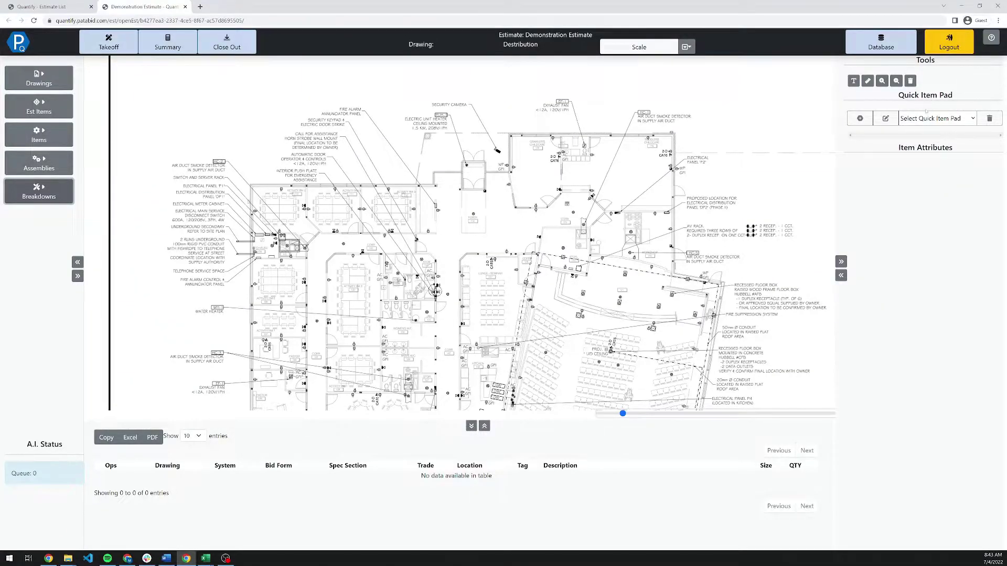
Start a new quick item pad and drag the Electrical > Devices > Plugs > BX duplex plug into cell one.
{"action": "left_click", "coordinate": [860, 118]}
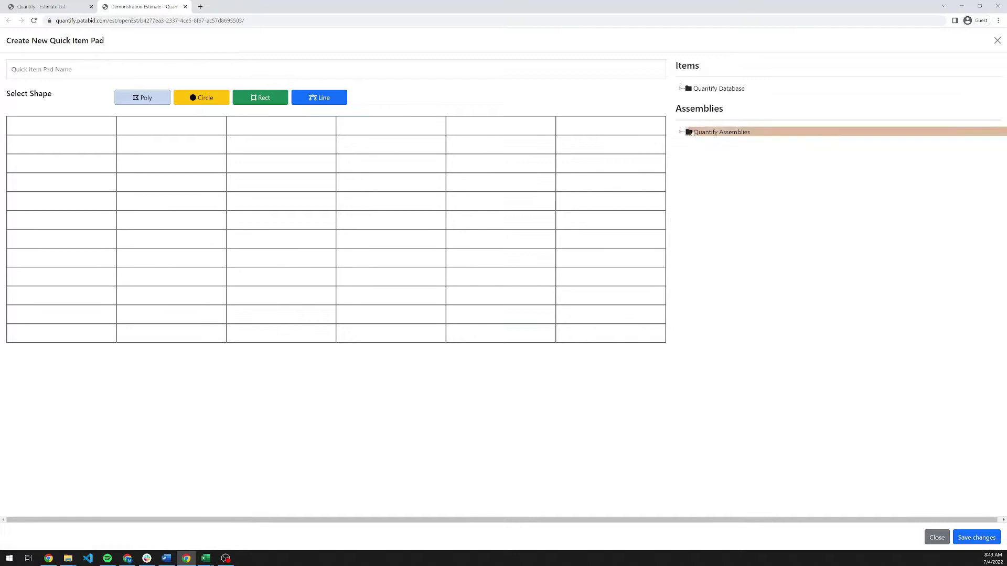
{"action": "left_click", "coordinate": [680, 130]}
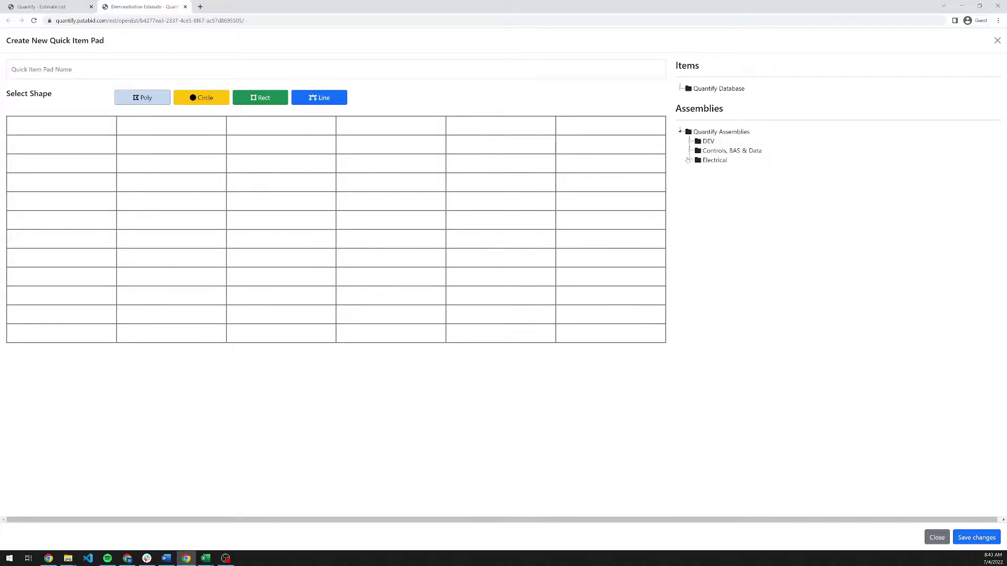
{"action": "left_click", "coordinate": [689, 160]}
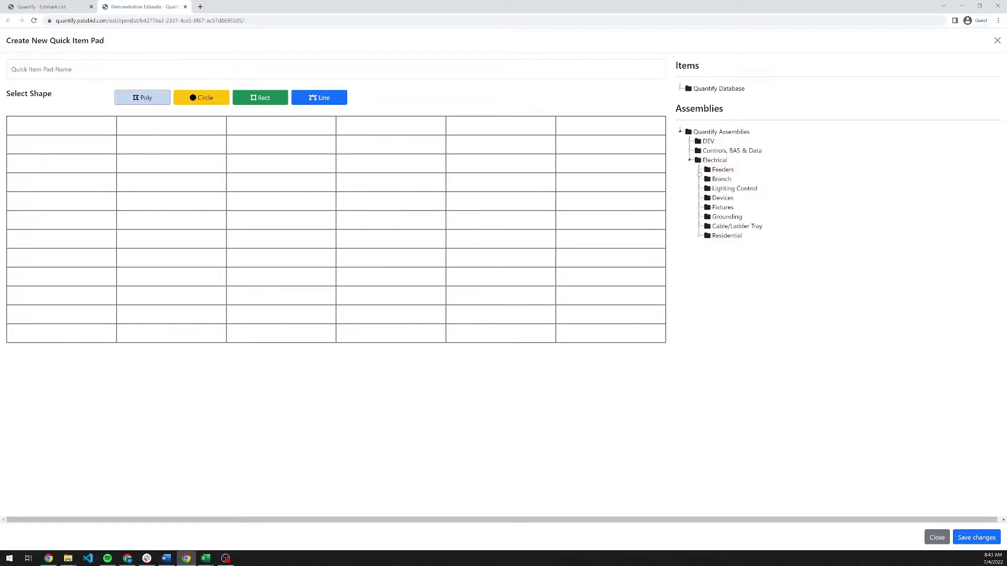
{"action": "left_click", "coordinate": [699, 198]}
{"action": "left_click", "coordinate": [708, 208]}
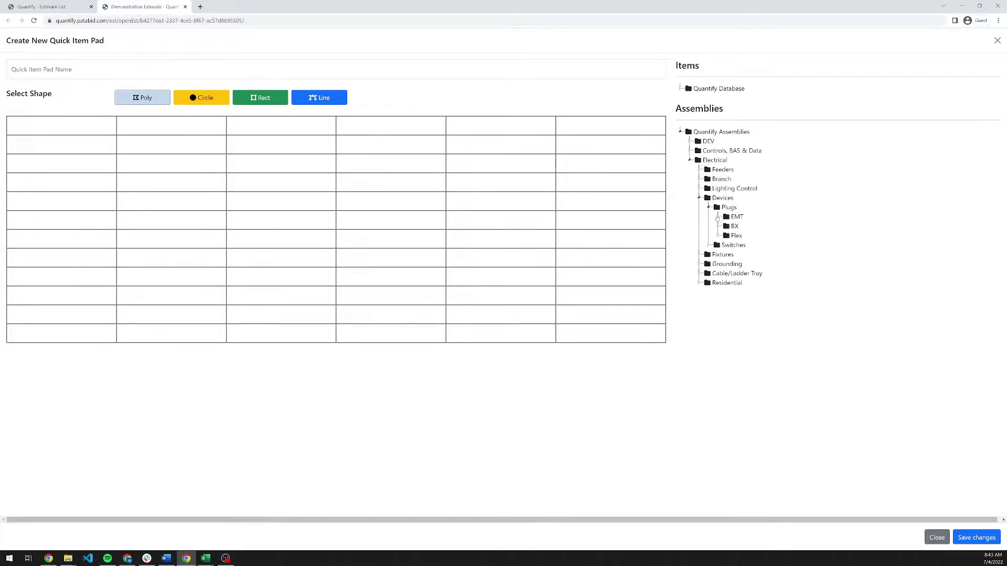
{"action": "left_click", "coordinate": [717, 216]}
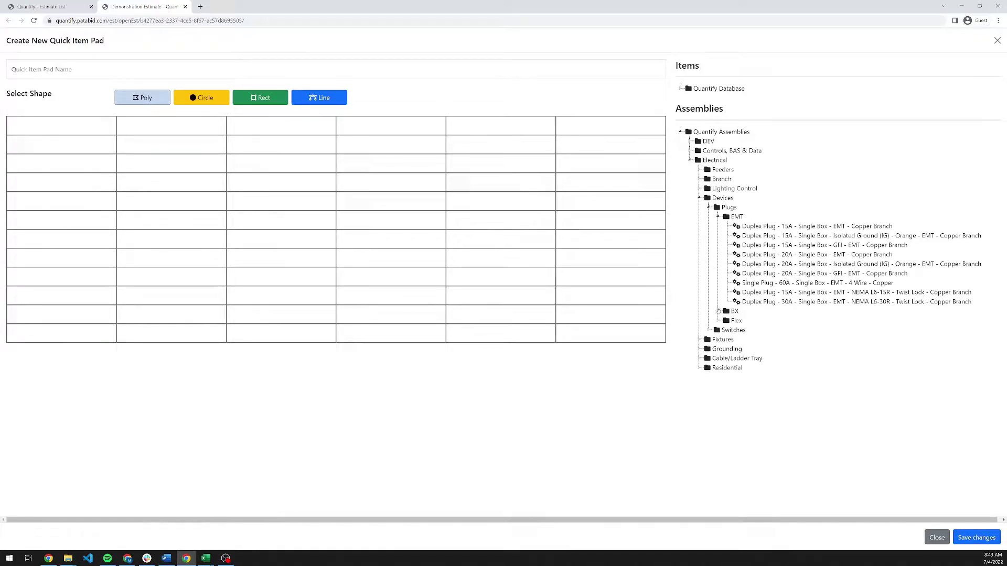
{"action": "left_click", "coordinate": [717, 311]}
{"action": "left_click_drag", "start_coordinate": [813, 321], "coordinate": [76, 127]}
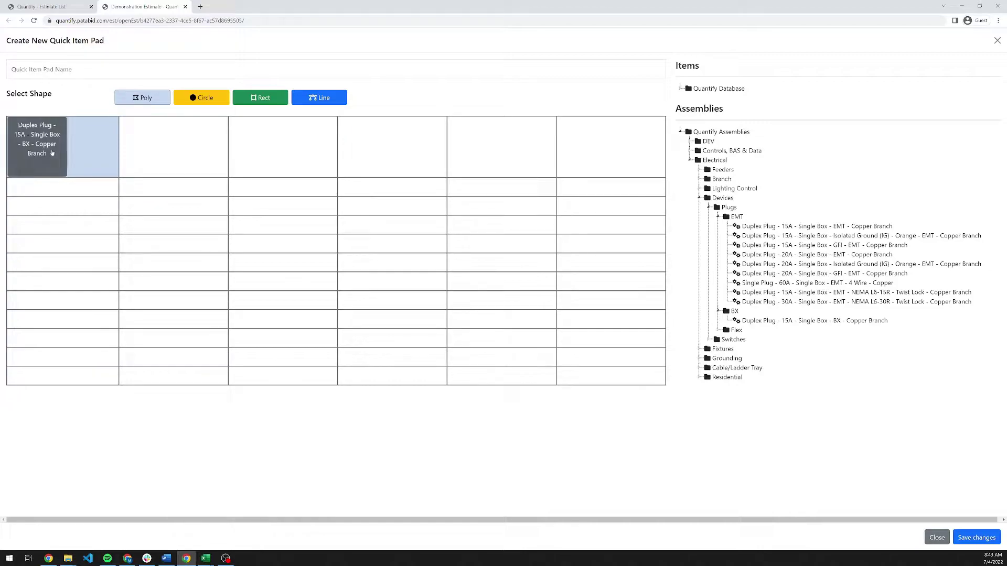
Style the plug tile with the 15A receptacle icon and a green colour.
{"action": "left_click", "coordinate": [52, 153]}
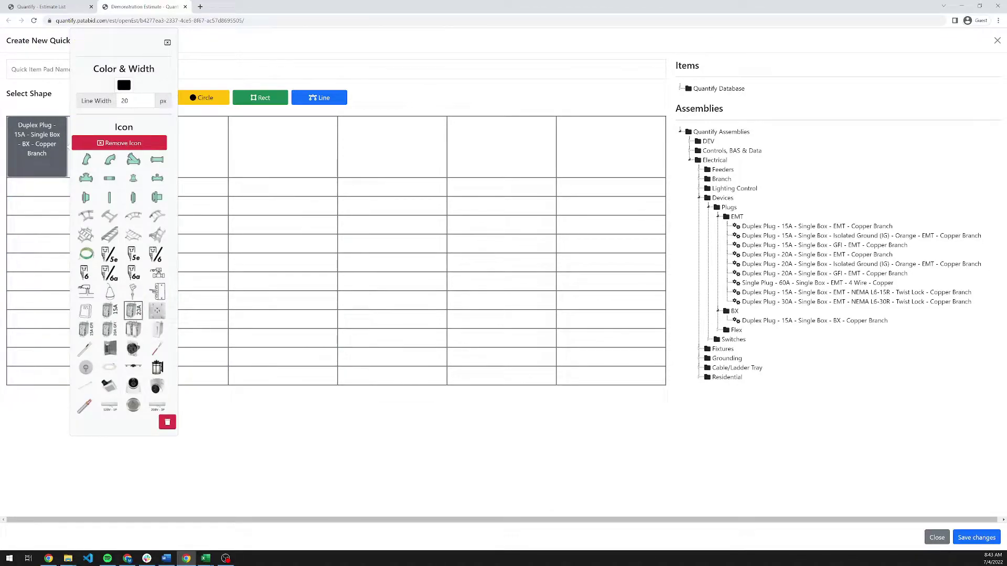
{"action": "left_click", "coordinate": [109, 310]}
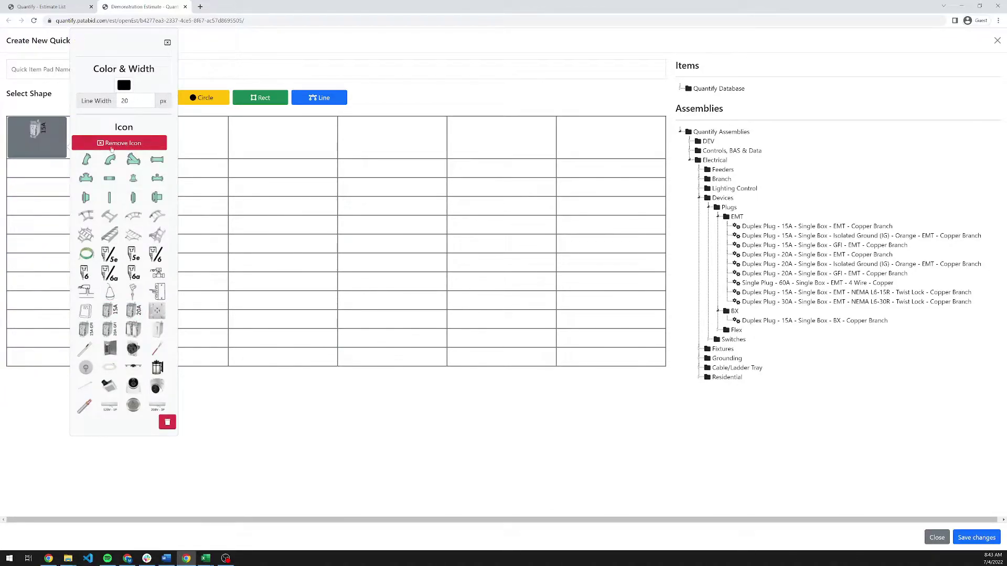
{"action": "left_click", "coordinate": [124, 85]}
{"action": "left_click", "coordinate": [183, 98]}
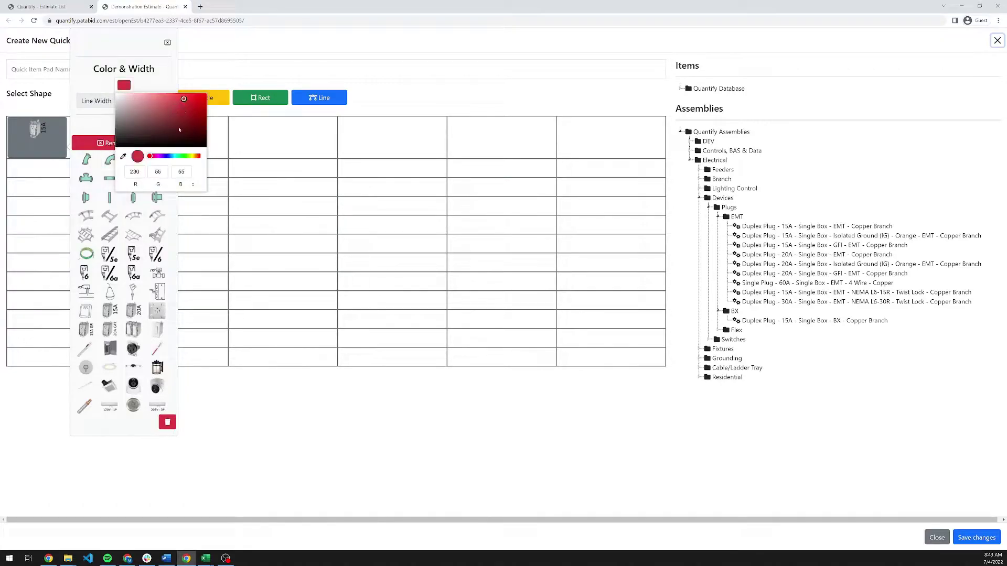
{"action": "left_click", "coordinate": [178, 156]}
{"action": "left_click", "coordinate": [97, 125]}
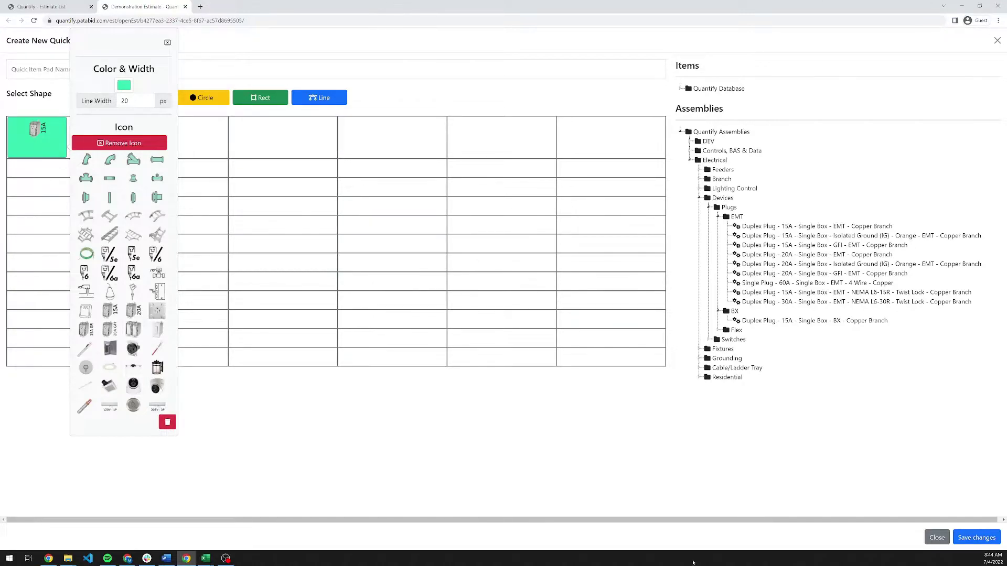
{"action": "left_click", "coordinate": [167, 42]}
Close the new quick item pad editor and return to the floor plan.
{"action": "mouse_move", "coordinate": [260, 97]}
{"action": "left_mouse_down"}
{"action": "mouse_move", "coordinate": [70, 149]}
{"action": "mouse_move", "coordinate": [261, 98]}
{"action": "left_mouse_up"}
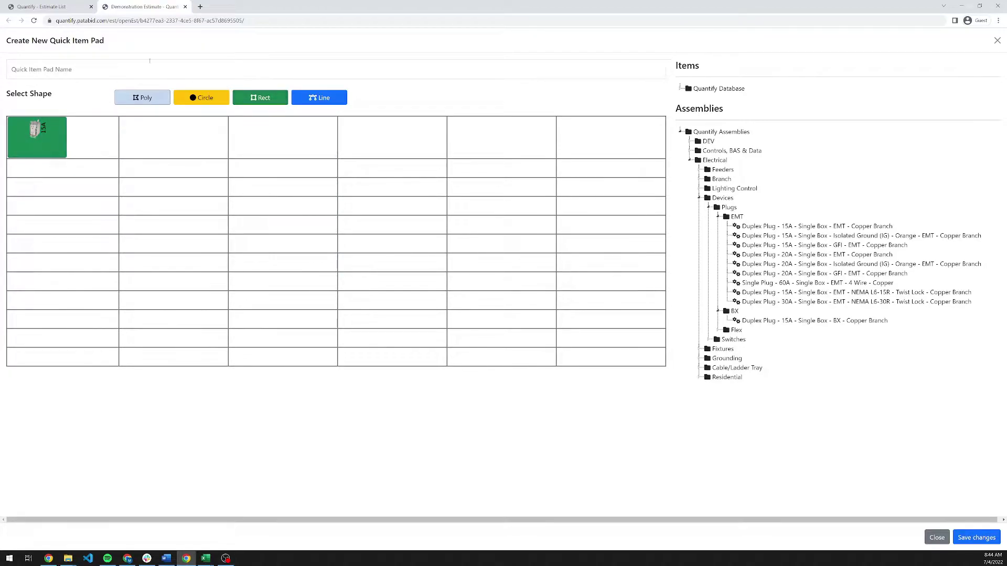
{"action": "left_click", "coordinate": [116, 61]}
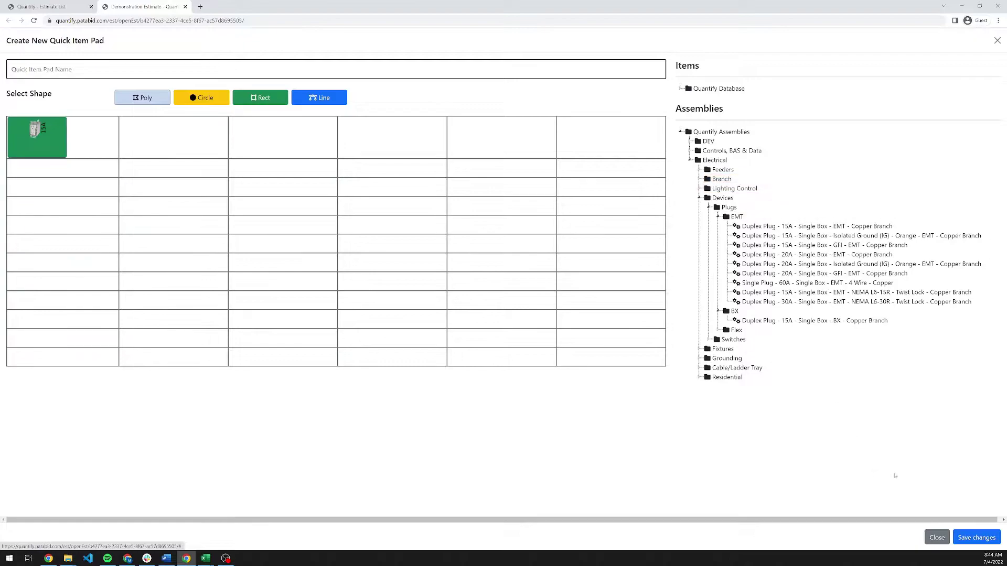
{"action": "left_click", "coordinate": [937, 537]}
Switch the Quick Item Pad to Conduit - EMT - Set Screw after briefly loading Residential - Distribution.
{"action": "left_click", "coordinate": [922, 121]}
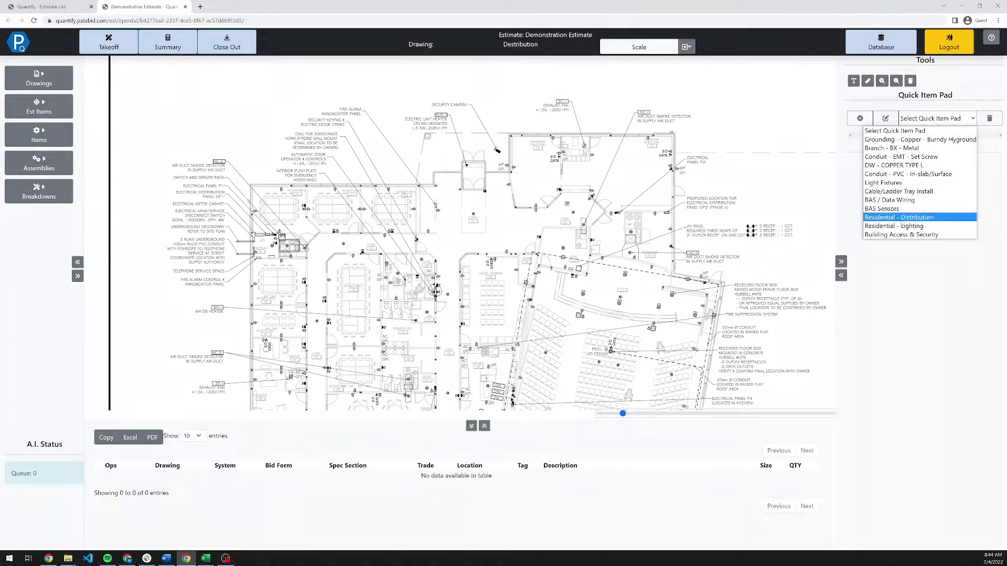
{"action": "left_click", "coordinate": [903, 218]}
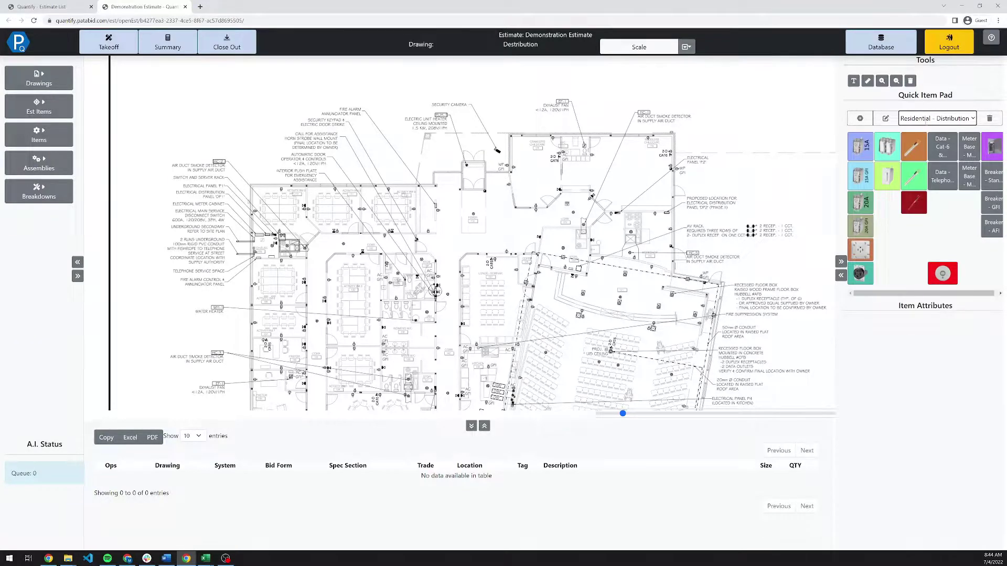
{"action": "left_click", "coordinate": [922, 118]}
{"action": "left_click", "coordinate": [921, 157]}
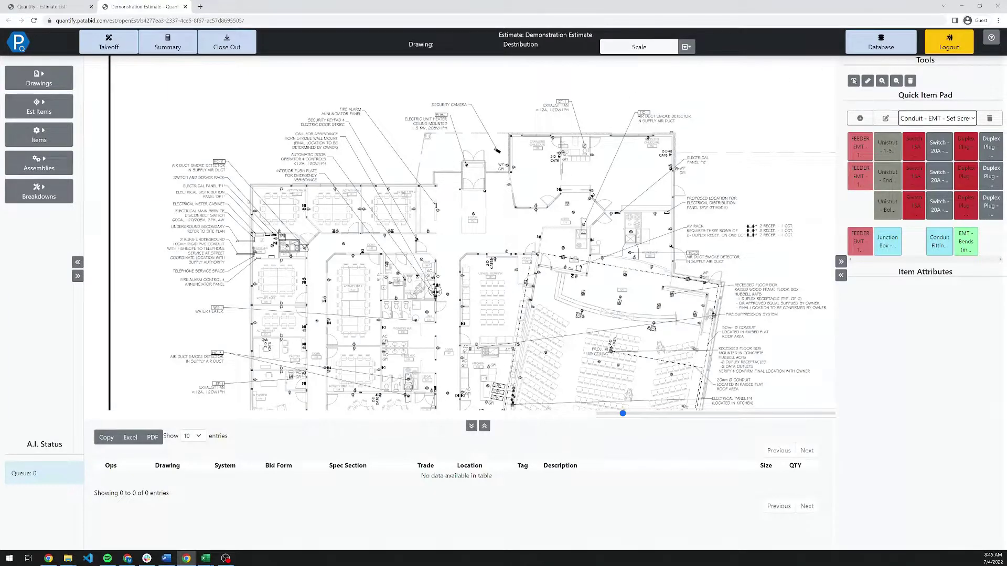
Place a blue, size 50 'Difficult Access' text annotation near the top of the drawing.
{"action": "left_click", "coordinate": [854, 81]}
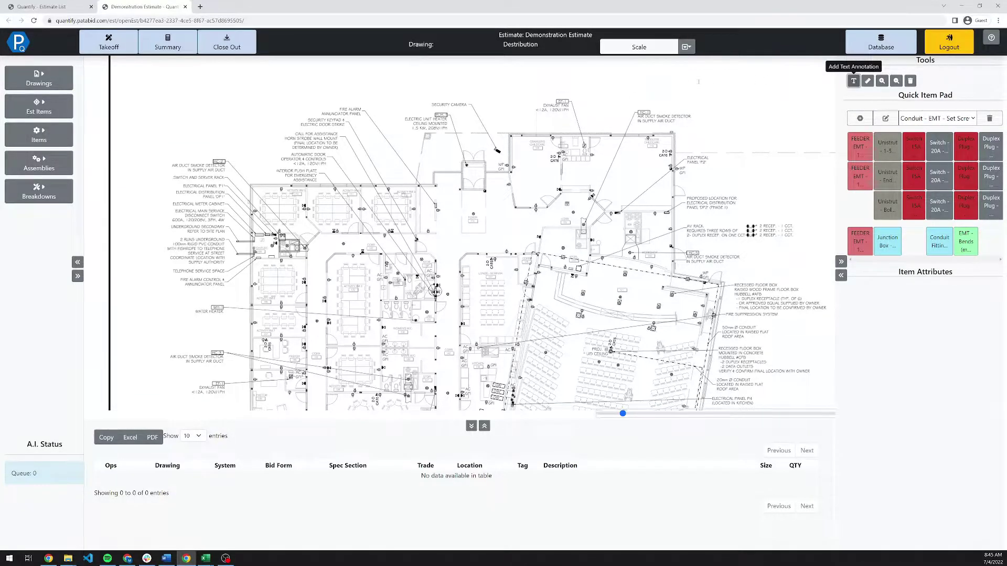
{"action": "left_click", "coordinate": [641, 90]}
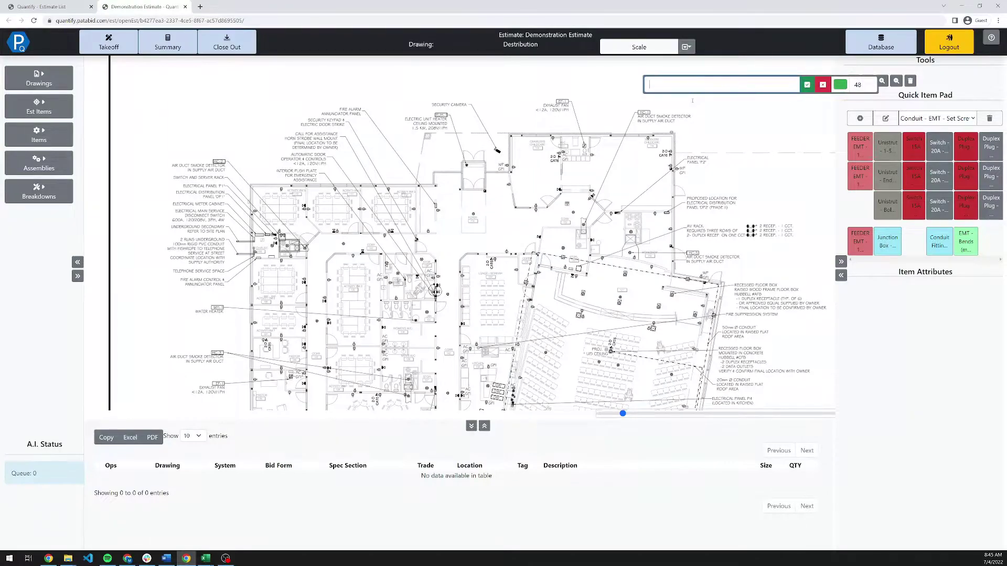
{"action": "type", "text": "Difficult Access"}
{"action": "double_click", "coordinate": [858, 85]}
{"action": "type", "text": "50"}
{"action": "left_click", "coordinate": [841, 84]}
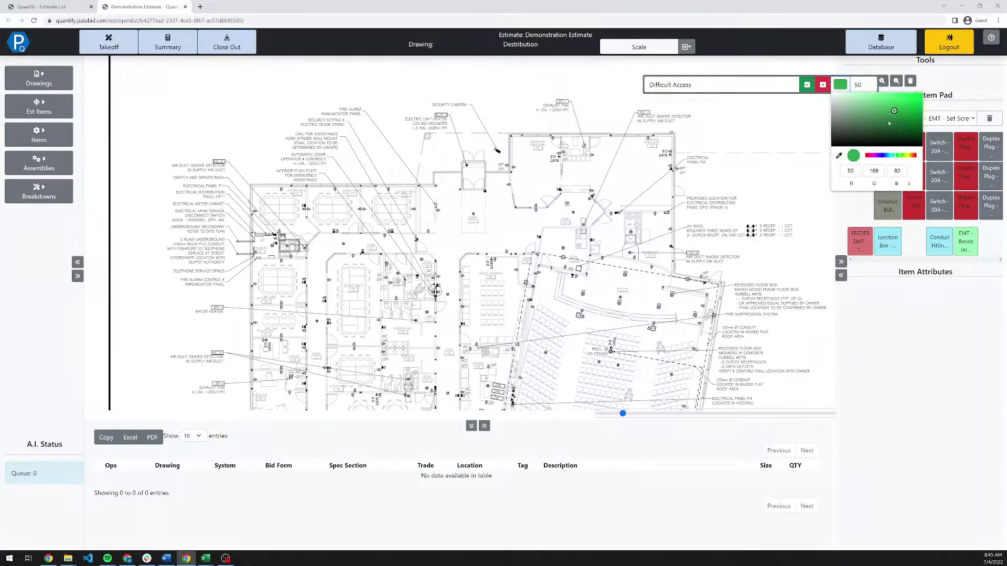
{"action": "left_click", "coordinate": [885, 156]}
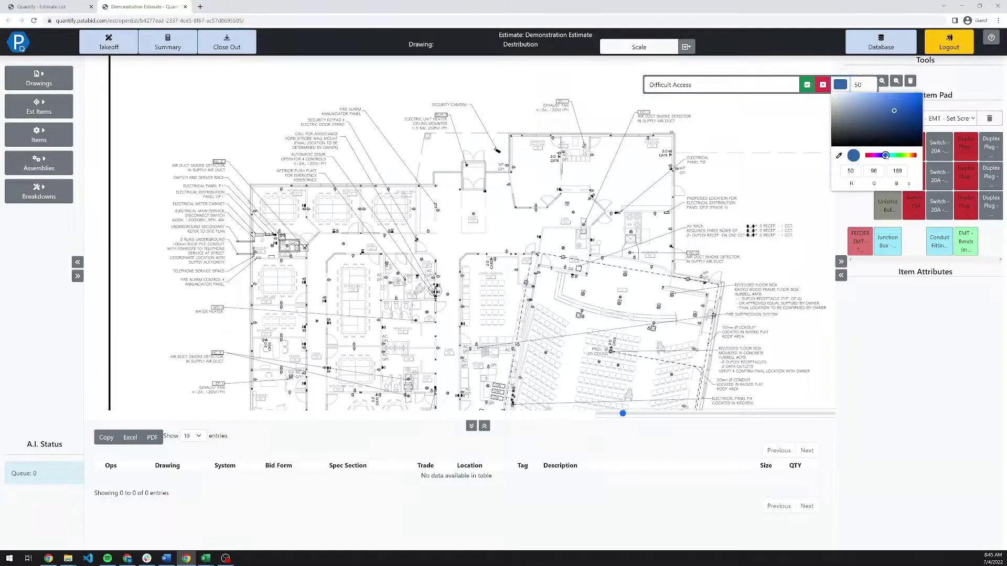
{"action": "left_click", "coordinate": [807, 85]}
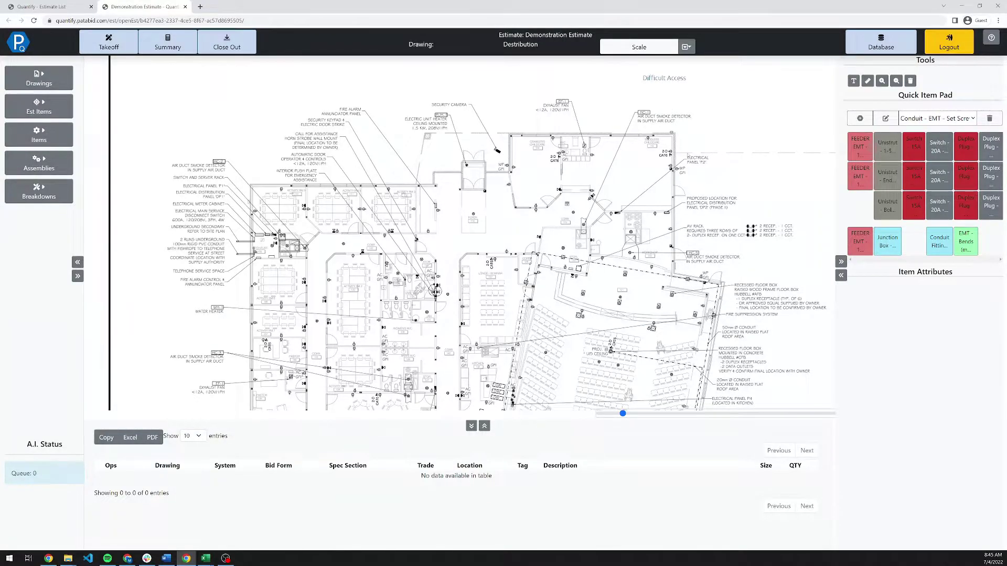
Zoom in by Electrical Panel P2 and start a Duplex Plug count with gauge #12.
{"action": "scroll", "coordinate": [682, 149], "scroll_direction": "up", "scroll_amount": 8}
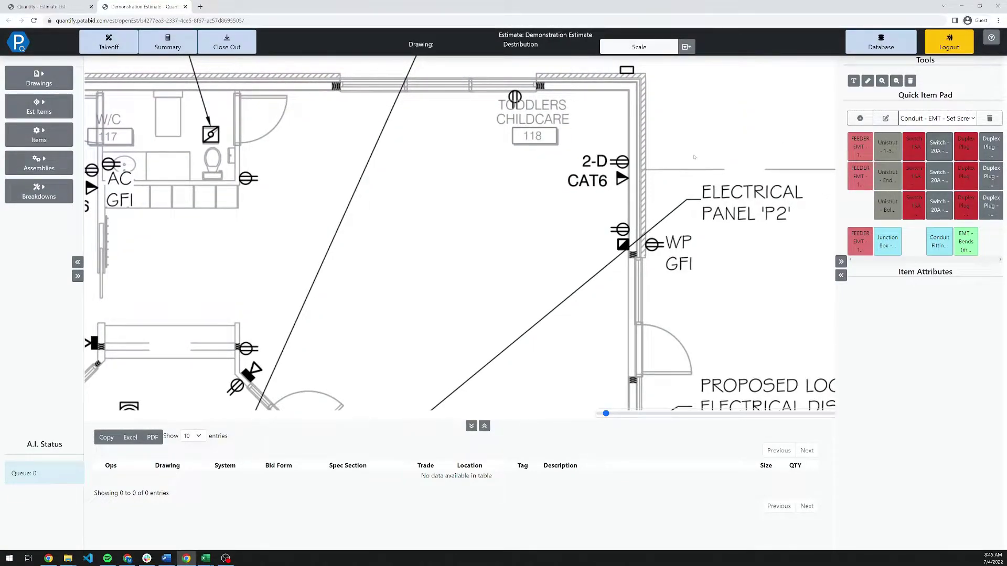
{"action": "left_click", "coordinate": [960, 148]}
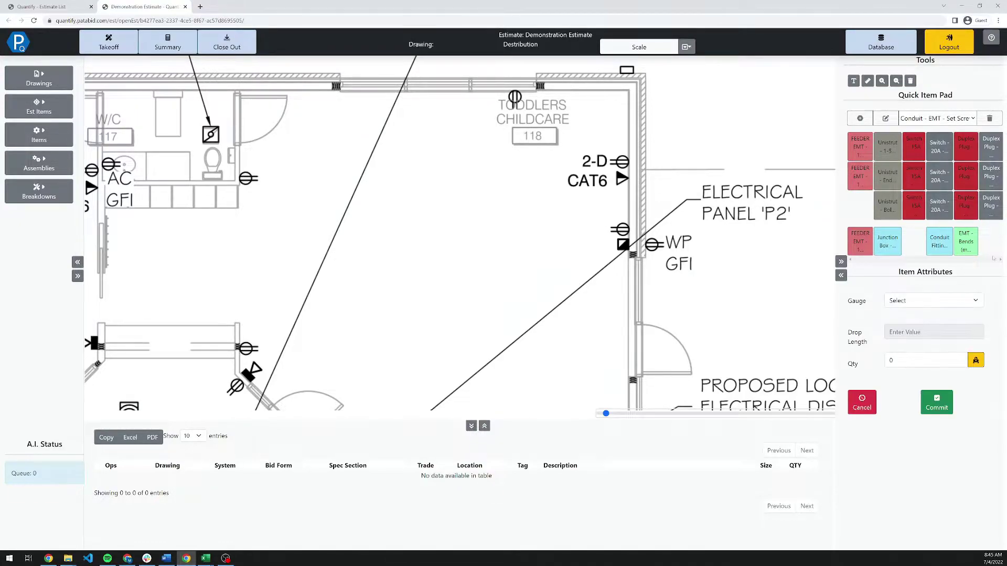
{"action": "left_click", "coordinate": [960, 298]}
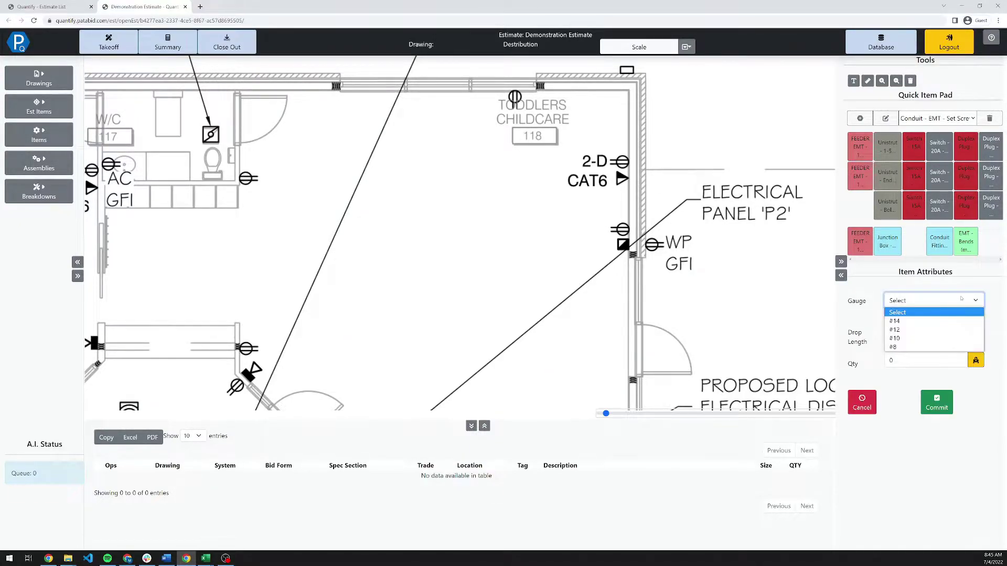
{"action": "left_click", "coordinate": [926, 331]}
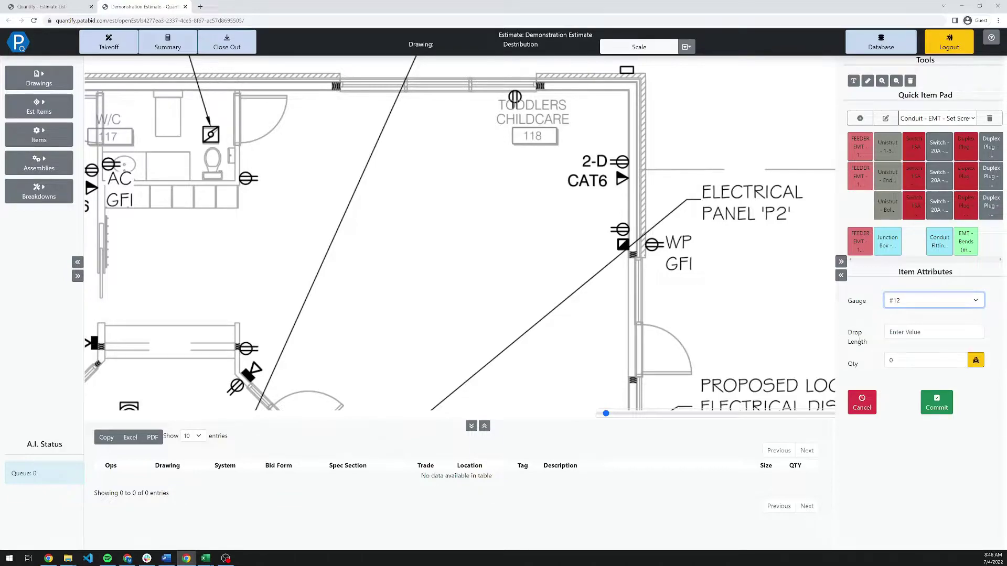
{"action": "left_click", "coordinate": [934, 331]}
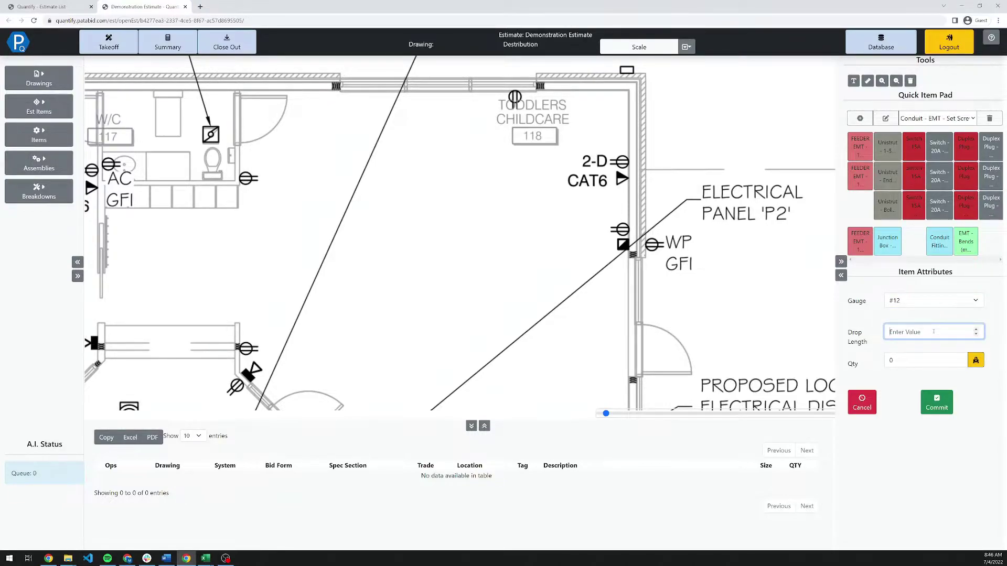
Enter drop length 10, mark seven receptacles around the childcare room, and commit quantity 7.
{"action": "type", "text": "10"}
{"action": "left_click_drag", "start_coordinate": [605, 219], "coordinate": [669, 256]}
{"action": "left_click", "coordinate": [640, 237]}
{"action": "left_click", "coordinate": [604, 149]}
{"action": "left_click", "coordinate": [236, 167]}
{"action": "left_click", "coordinate": [238, 340]}
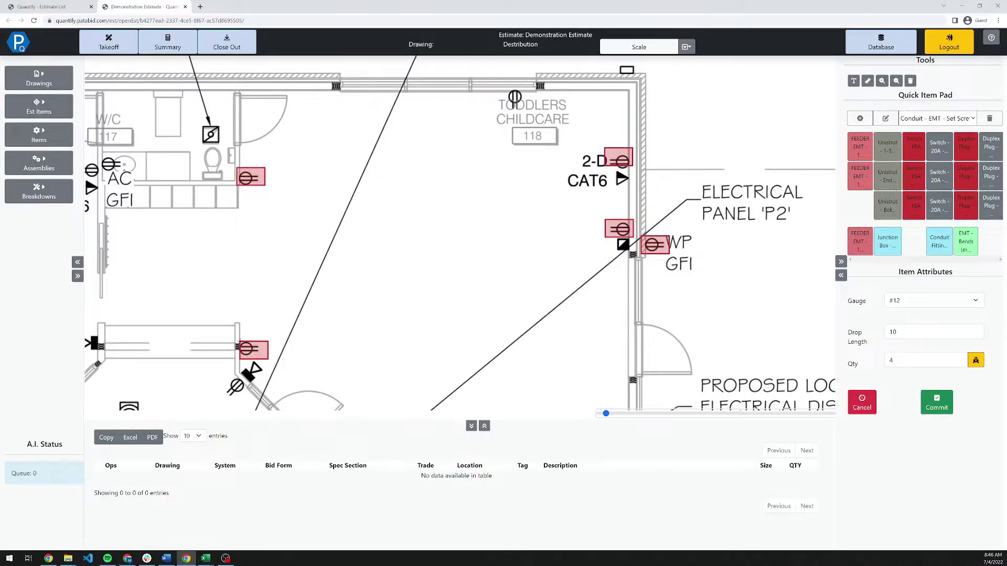
{"action": "left_click", "coordinate": [217, 379]}
{"action": "left_click", "coordinate": [498, 89]}
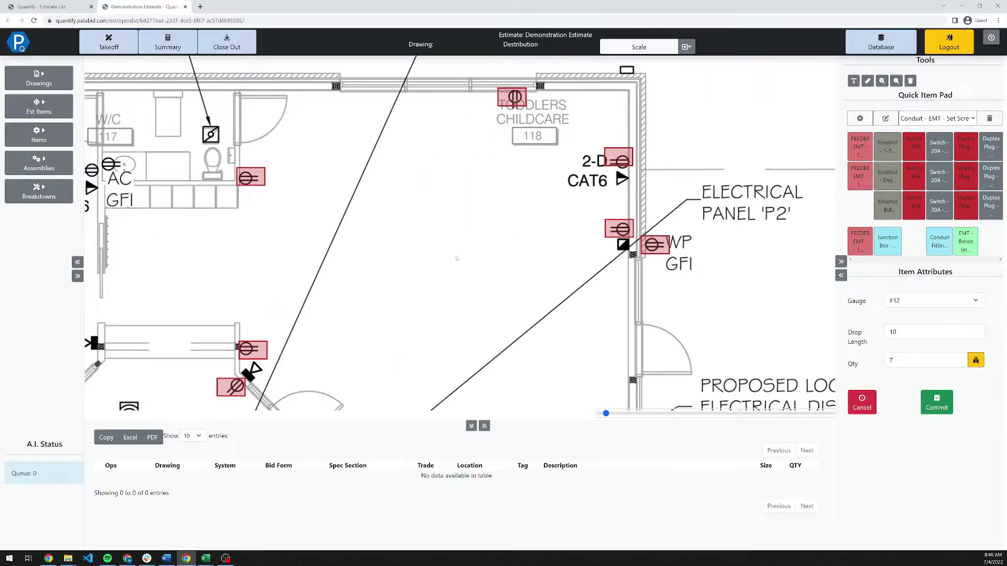
{"action": "key", "text": "Return"}
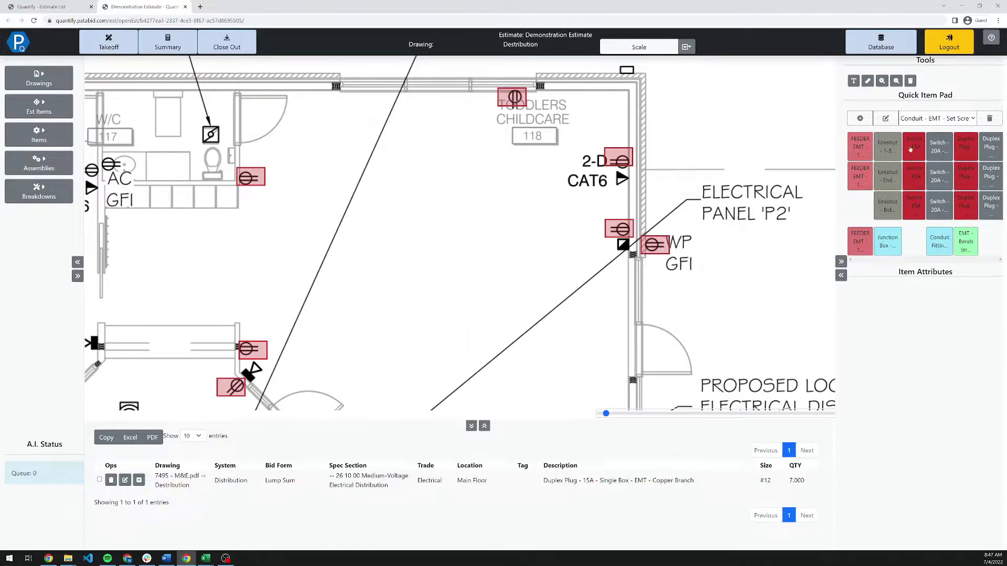
{"action": "left_click", "coordinate": [111, 480]}
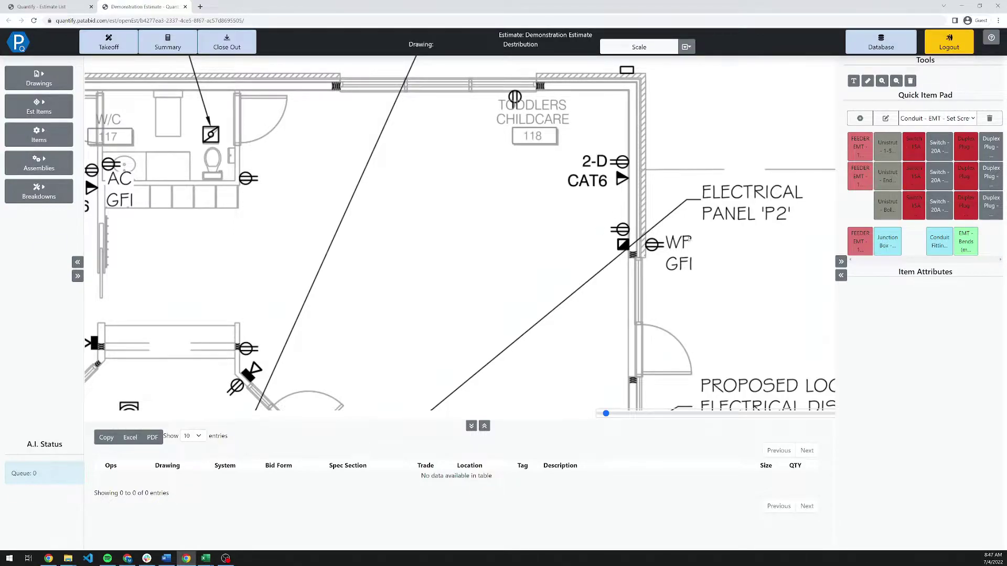
{"action": "left_click", "coordinate": [967, 152]}
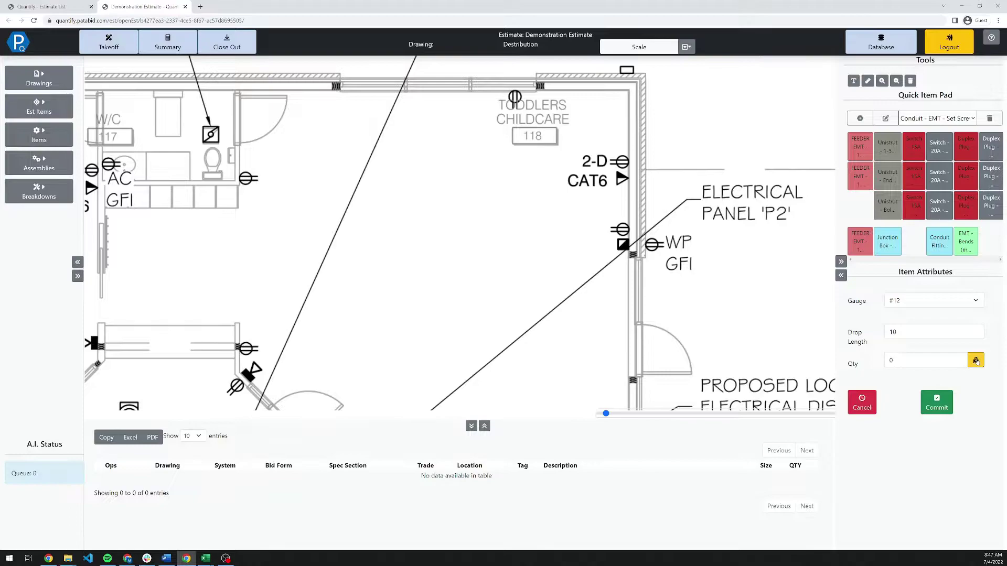
{"action": "left_click", "coordinate": [976, 361]}
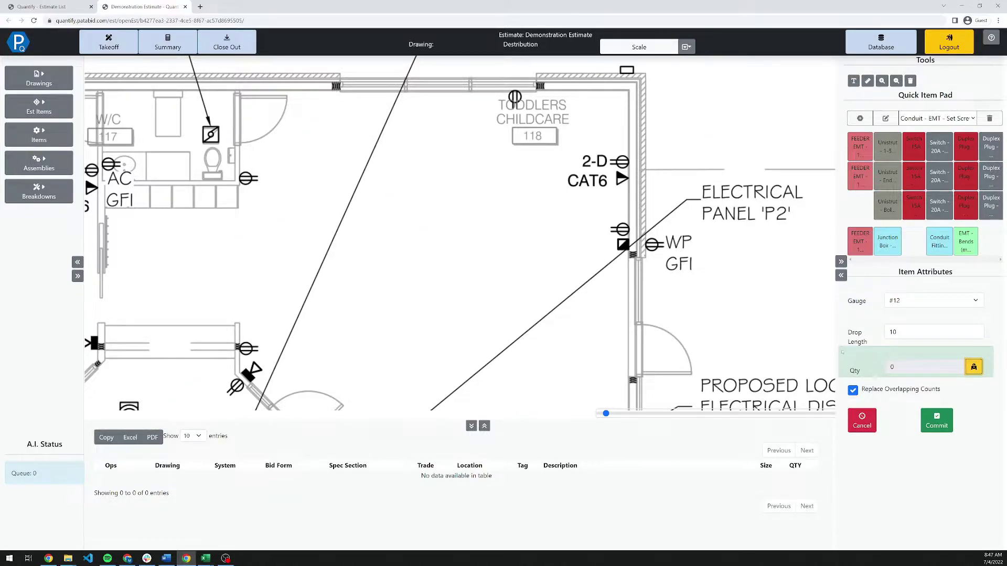
{"action": "left_click_drag", "start_coordinate": [609, 221], "coordinate": [630, 238]}
{"action": "left_click", "coordinate": [922, 421]}
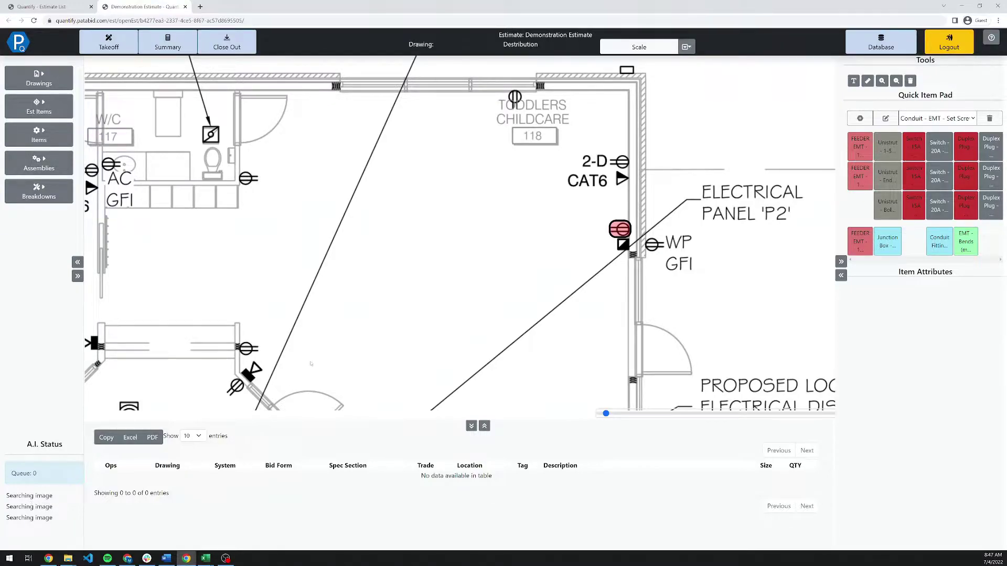
Pick the Junction Box item at 6" length/width and 3" depth, rapid-count the JB symbol, and commit.
{"action": "scroll", "coordinate": [363, 240], "scroll_direction": "down", "scroll_amount": 6}
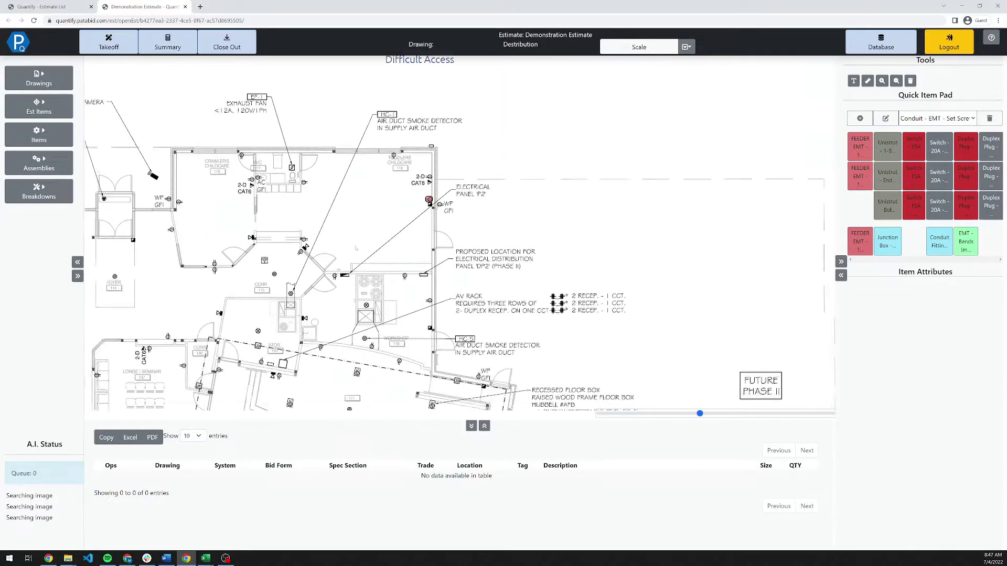
{"action": "scroll", "coordinate": [363, 240], "scroll_direction": "down", "scroll_amount": 3}
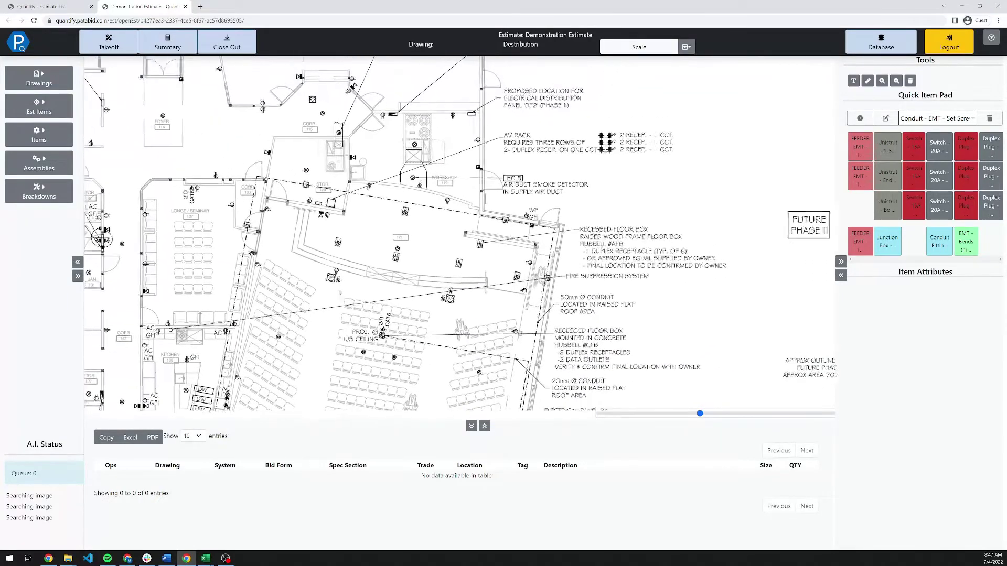
{"action": "scroll", "coordinate": [516, 222], "scroll_direction": "up", "scroll_amount": 3}
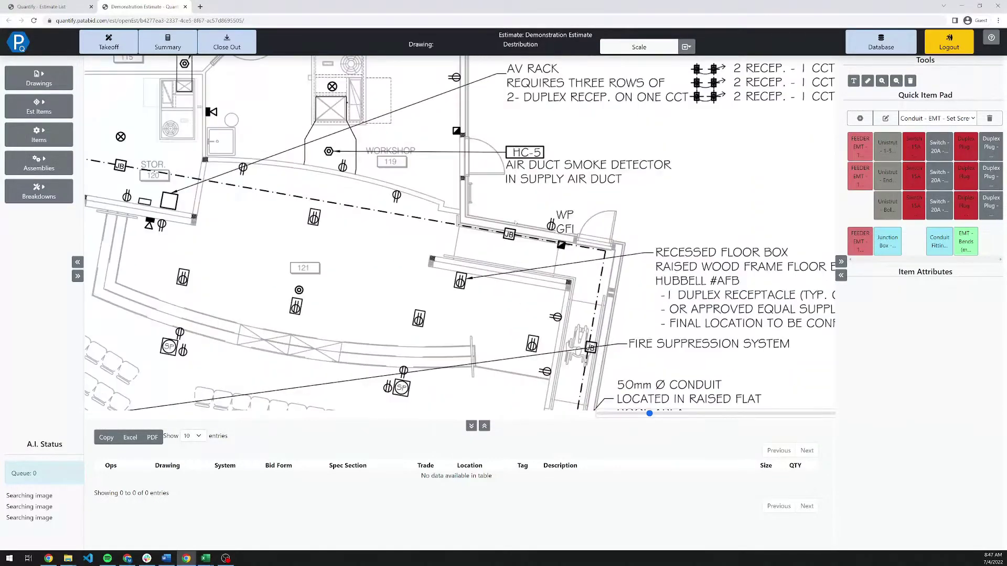
{"action": "scroll", "coordinate": [515, 223], "scroll_direction": "up", "scroll_amount": 2}
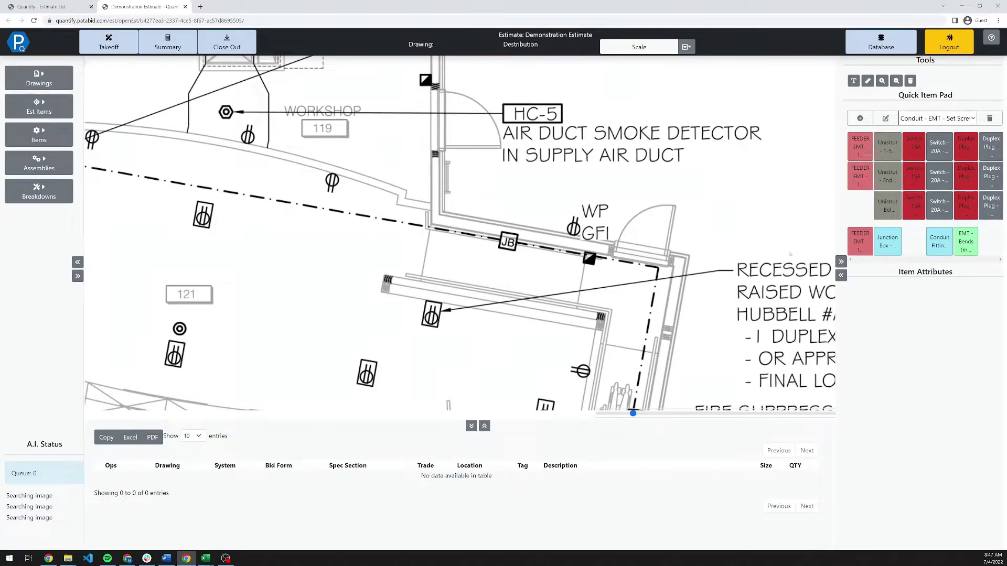
{"action": "left_click", "coordinate": [898, 248]}
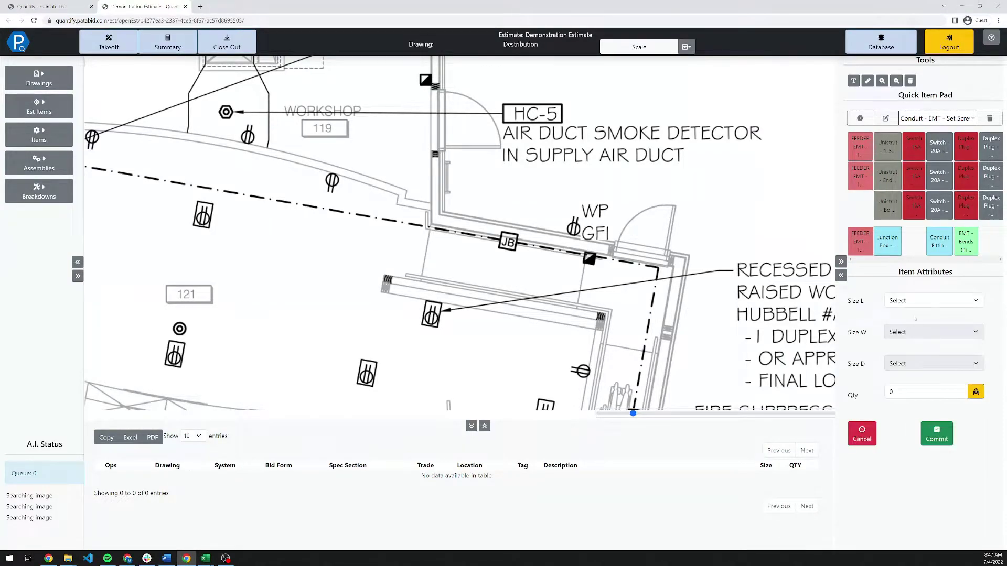
{"action": "left_click", "coordinate": [917, 301]}
{"action": "left_click", "coordinate": [918, 324]}
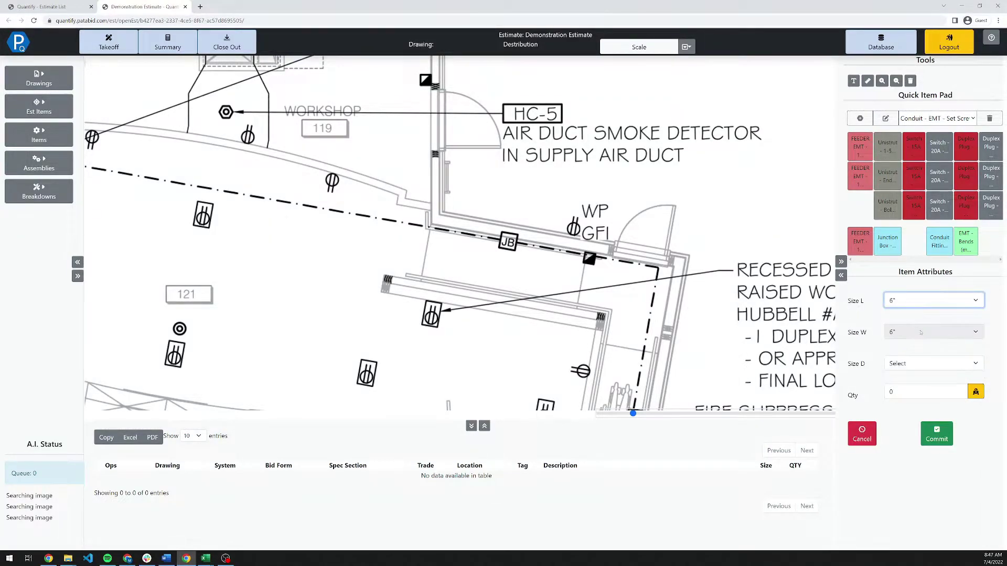
{"action": "left_click", "coordinate": [918, 364]}
{"action": "left_click", "coordinate": [903, 391]}
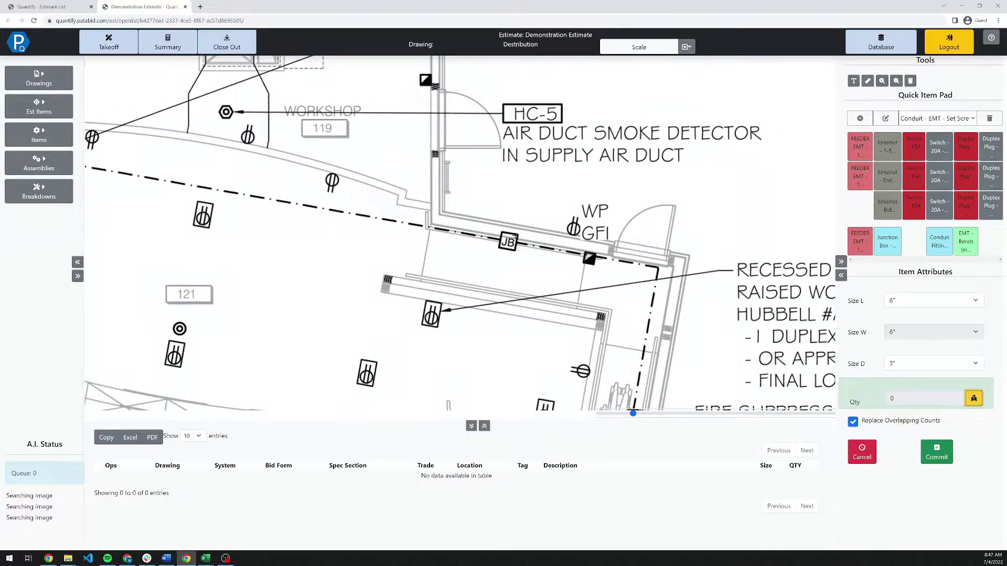
{"action": "left_click_drag", "start_coordinate": [493, 227], "coordinate": [523, 256]}
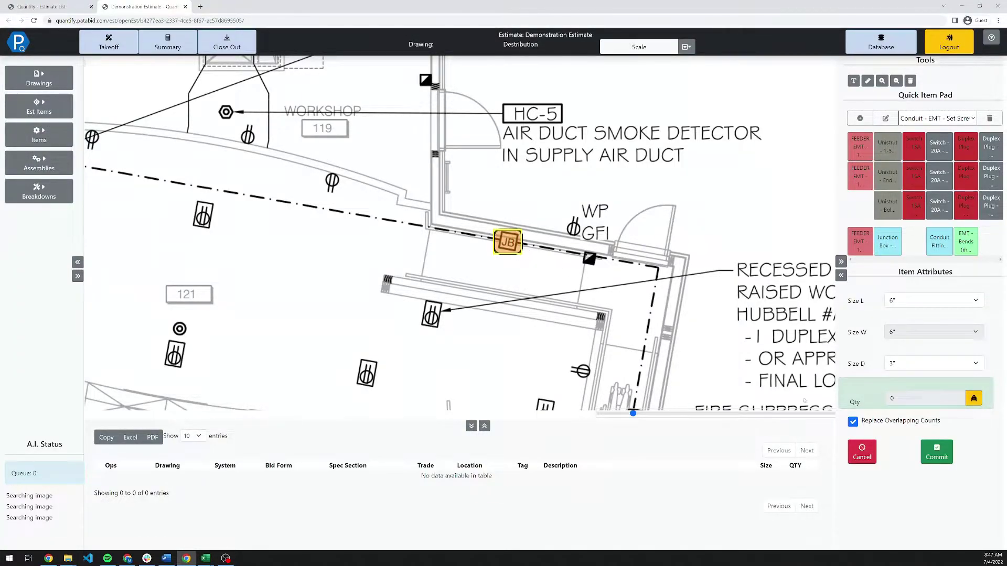
{"action": "left_click", "coordinate": [936, 452]}
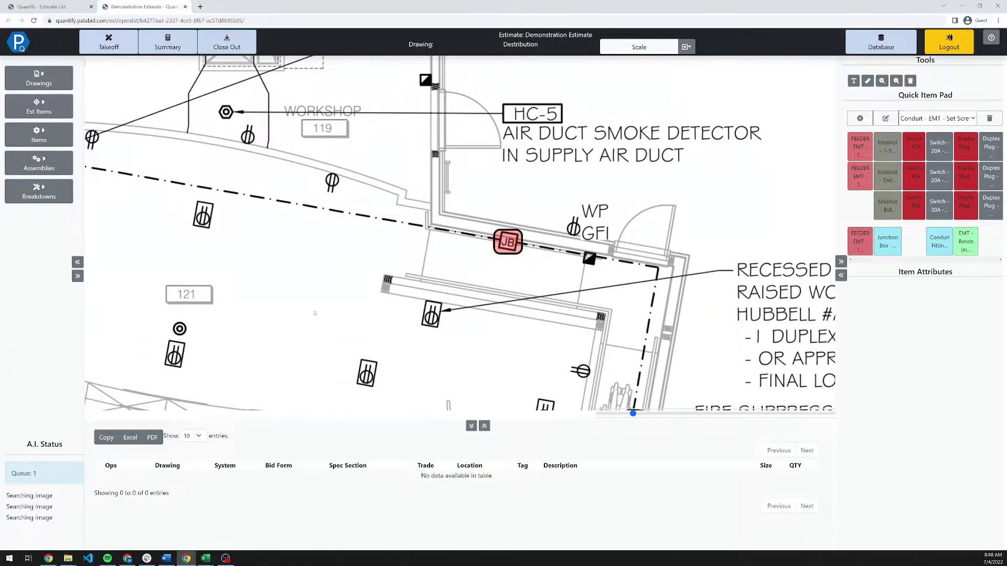
Pan out to the Security Camera and Electric Unit Heater area and open the Scale dropdown.
{"action": "scroll", "coordinate": [340, 295], "scroll_direction": "down", "scroll_amount": 2}
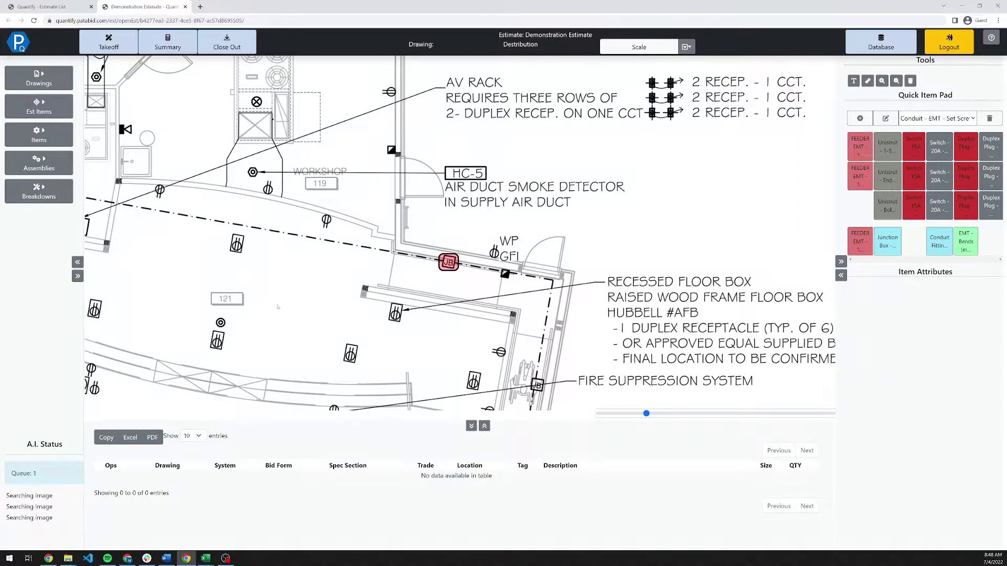
{"action": "scroll", "coordinate": [295, 339], "scroll_direction": "down", "scroll_amount": 2}
{"action": "left_click_drag", "start_coordinate": [295, 340], "coordinate": [470, 304]}
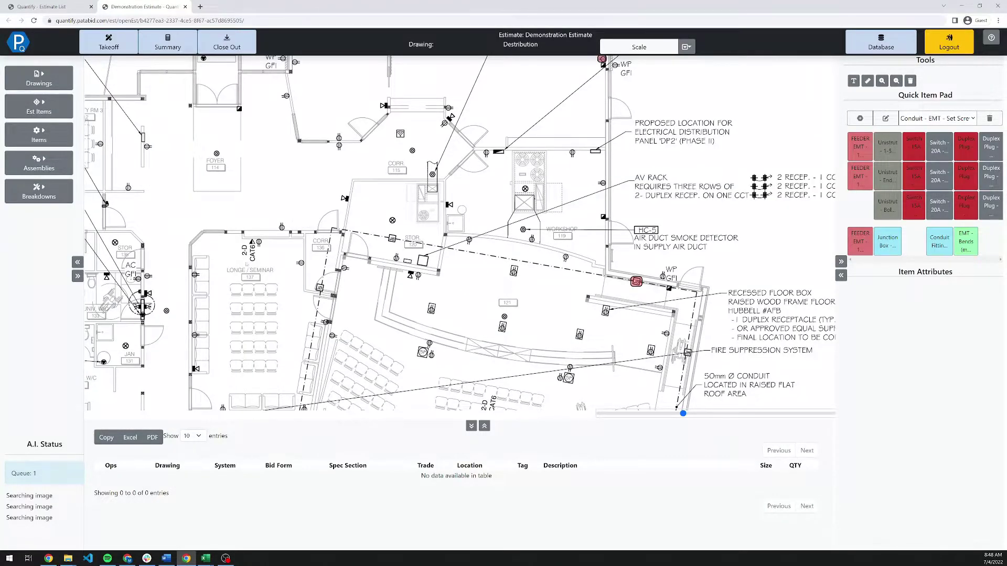
{"action": "left_click_drag", "start_coordinate": [470, 304], "coordinate": [685, 270]}
{"action": "left_click_drag", "start_coordinate": [369, 250], "coordinate": [405, 212]}
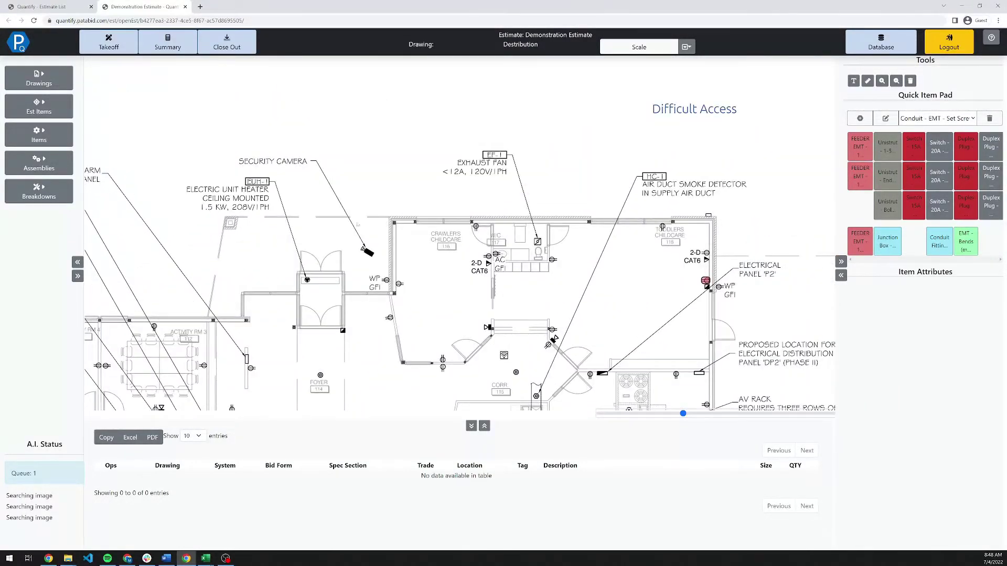
{"action": "scroll", "coordinate": [305, 276], "scroll_direction": "up", "scroll_amount": 2}
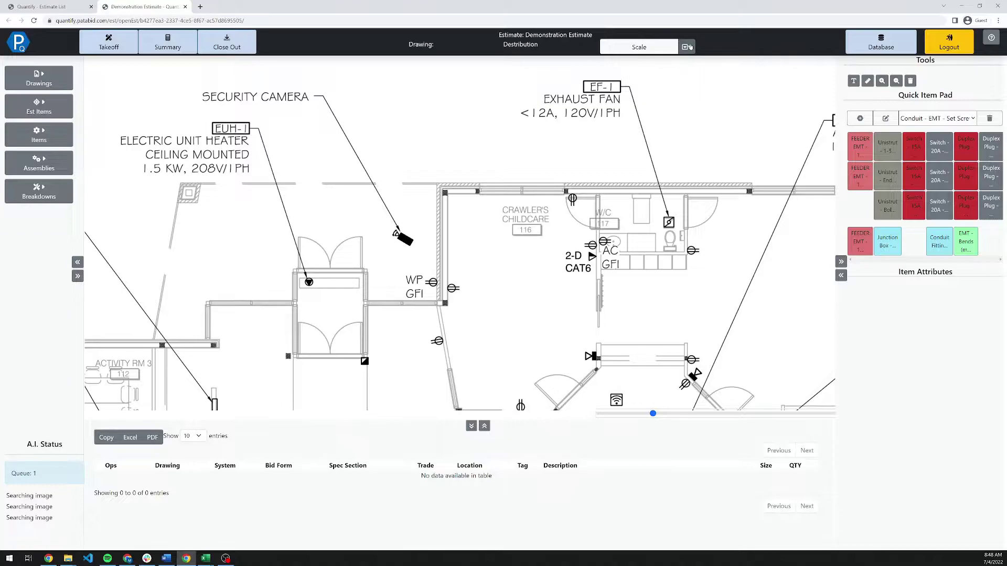
{"action": "left_click", "coordinate": [687, 46]}
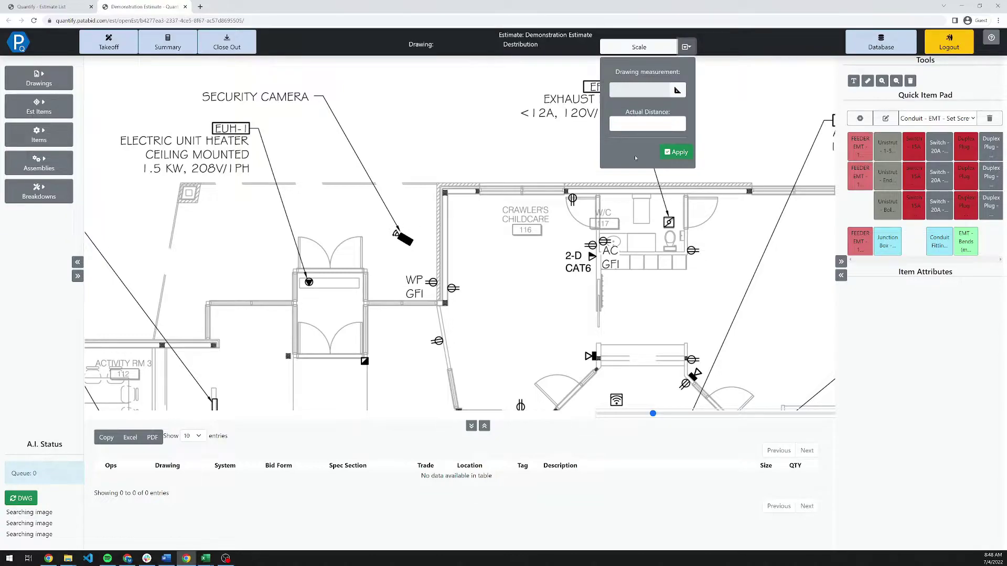
Calibrate the drawing scale by measuring the heater room's top wall as 6.5 ft.
{"action": "left_click", "coordinate": [676, 90]}
{"action": "left_click_drag", "start_coordinate": [296, 270], "coordinate": [365, 270]}
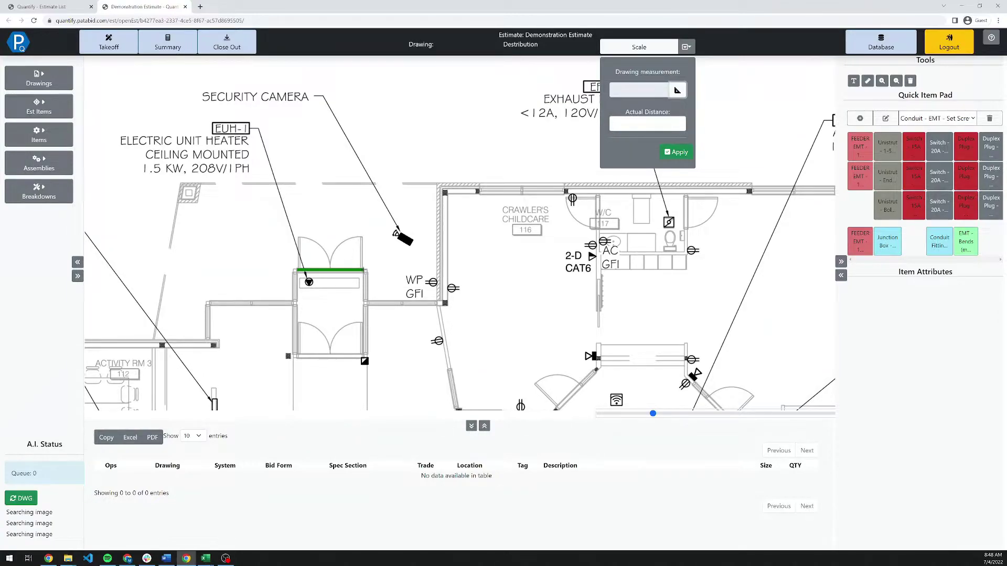
{"action": "left_click", "coordinate": [625, 125]}
{"action": "type", "text": "6.5"}
{"action": "left_click", "coordinate": [664, 152]}
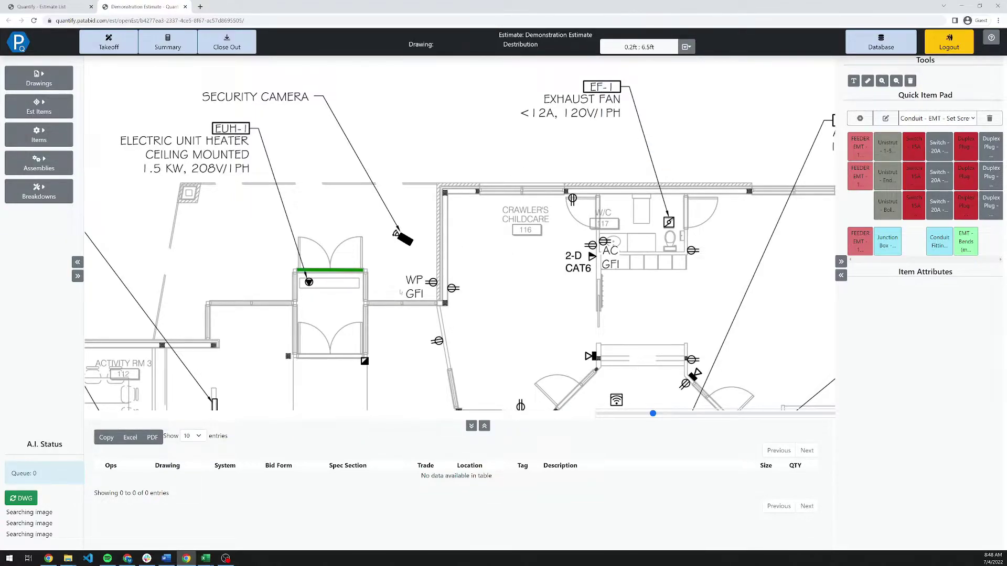
Load the A.I. count results, placing 130 Duplex Plug - 15A marks, and review them on the plan.
{"action": "left_click_drag", "start_coordinate": [343, 397], "coordinate": [458, 297]}
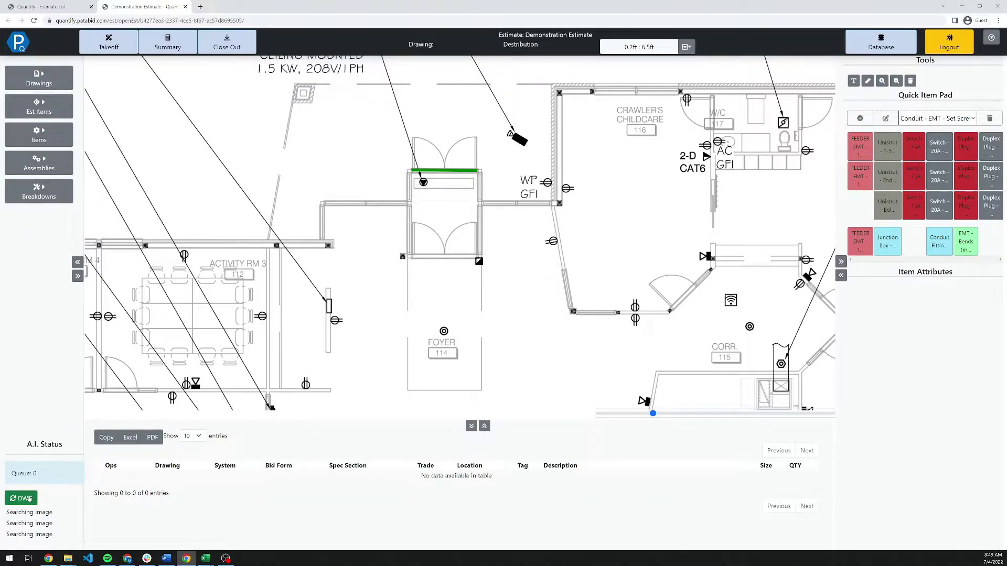
{"action": "left_click", "coordinate": [29, 498]}
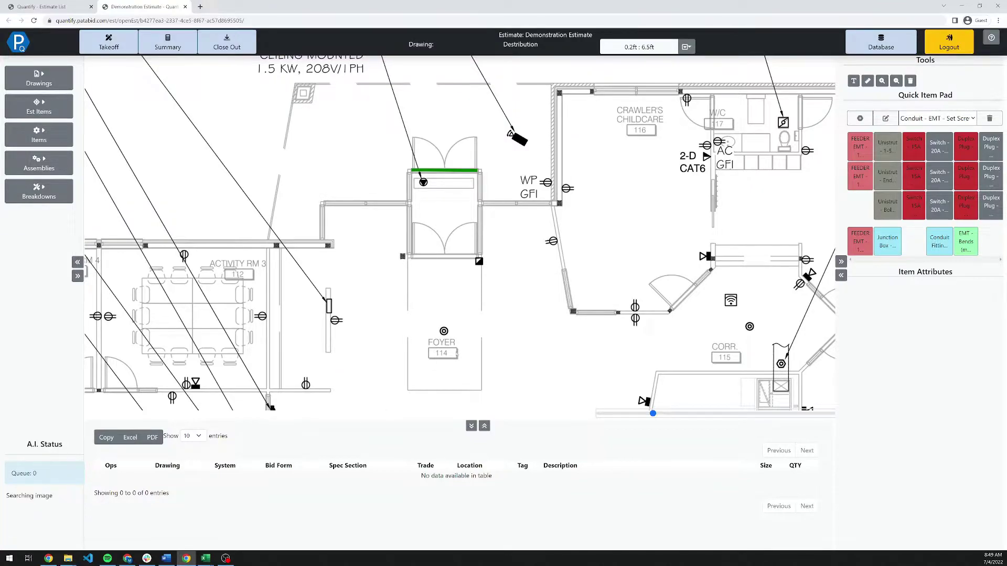
{"action": "scroll", "coordinate": [681, 175], "scroll_direction": "up", "scroll_amount": 5}
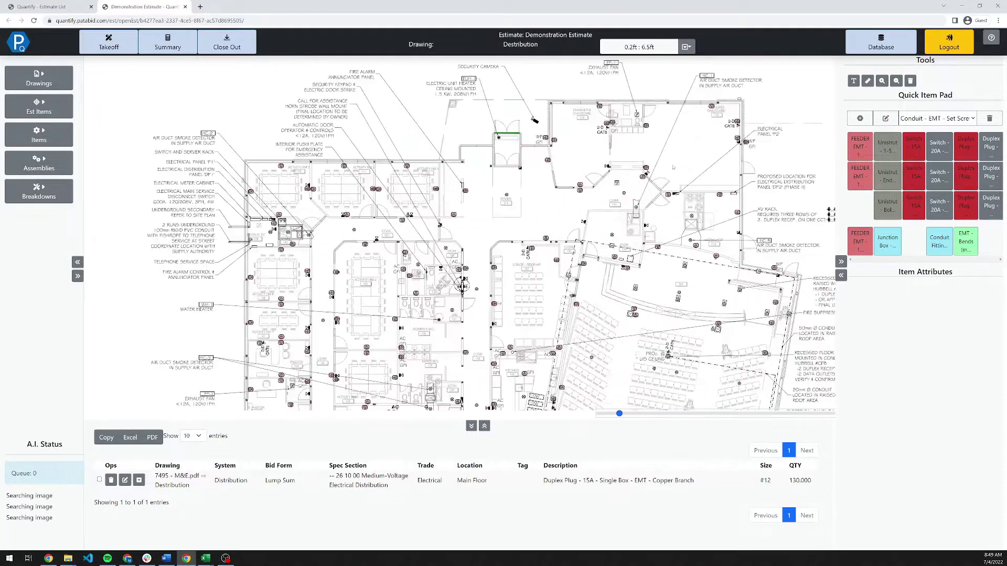
{"action": "scroll", "coordinate": [706, 154], "scroll_direction": "up", "scroll_amount": 2}
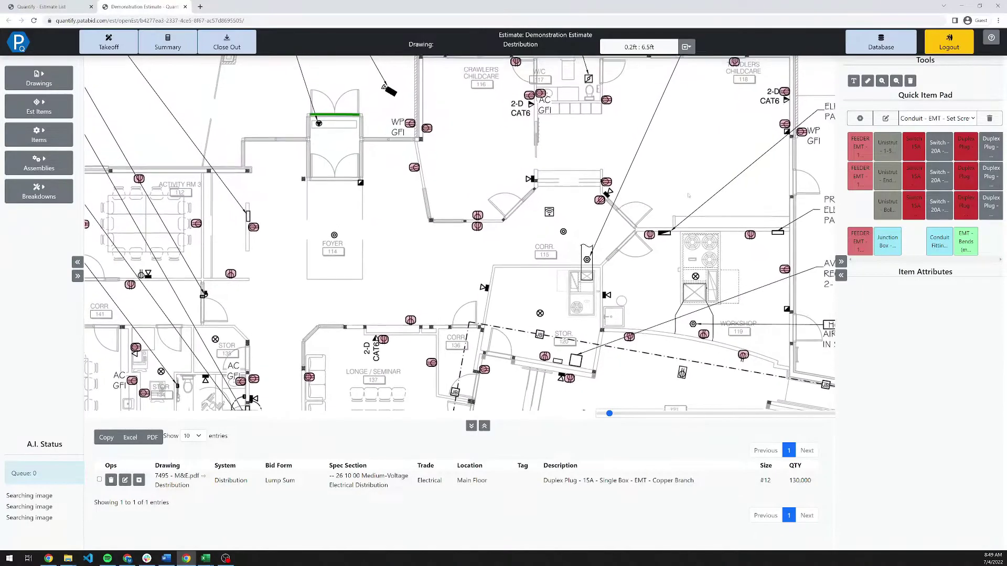
{"action": "left_click_drag", "start_coordinate": [596, 184], "coordinate": [484, 251]}
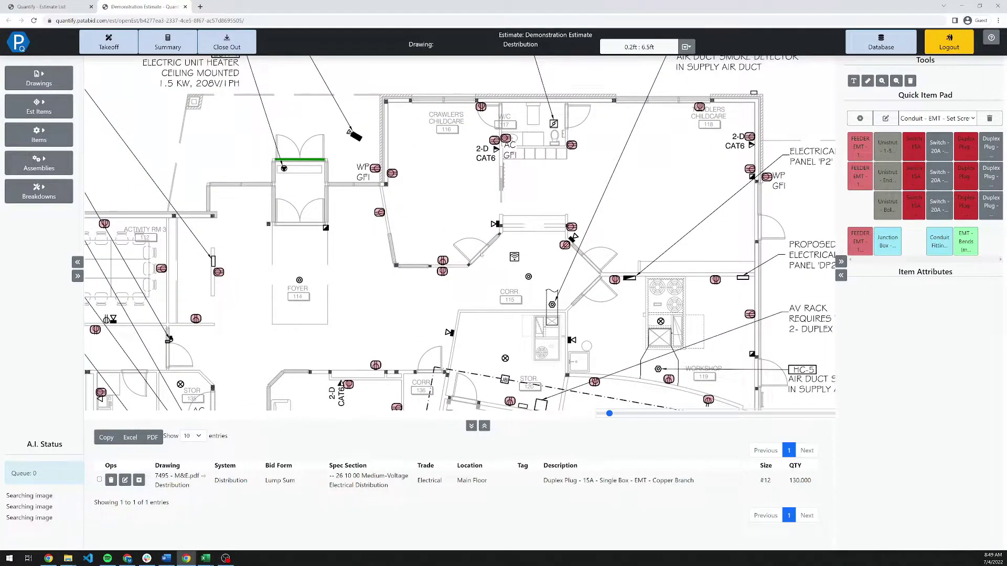
{"action": "scroll", "coordinate": [481, 254], "scroll_direction": "down", "scroll_amount": 5}
{"action": "left_click_drag", "start_coordinate": [441, 338], "coordinate": [465, 252]}
{"action": "left_click_drag", "start_coordinate": [398, 211], "coordinate": [372, 159]}
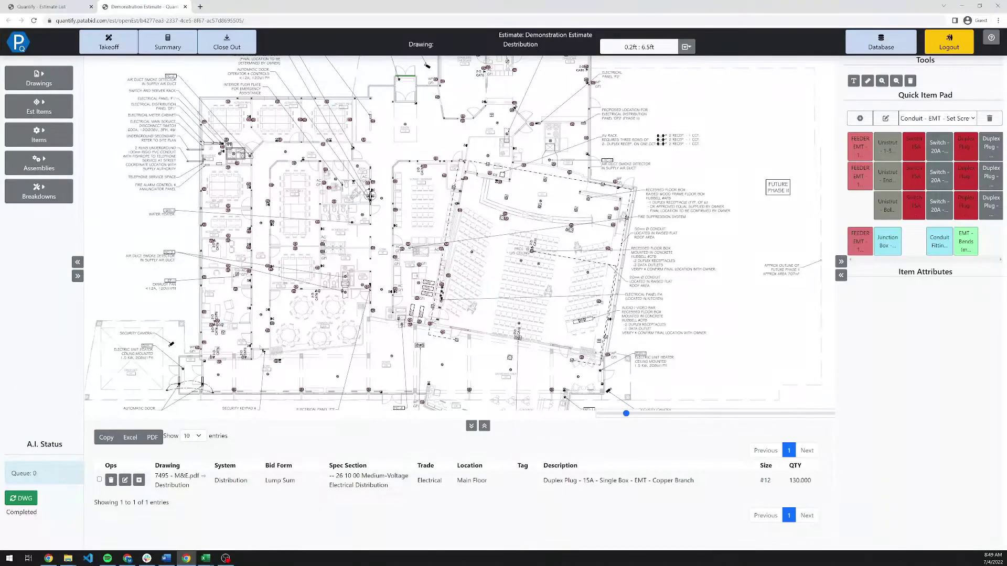
{"action": "scroll", "coordinate": [370, 196], "scroll_direction": "up", "scroll_amount": 5}
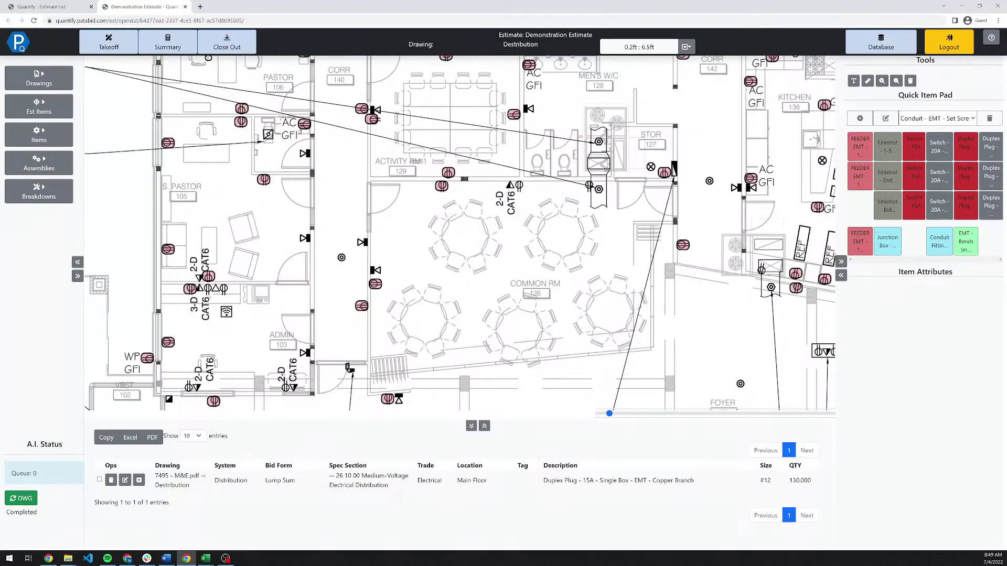
Count three more duplex plugs near S. Pastor 105 and Vest 102 and commit them.
{"action": "left_click", "coordinate": [964, 148]}
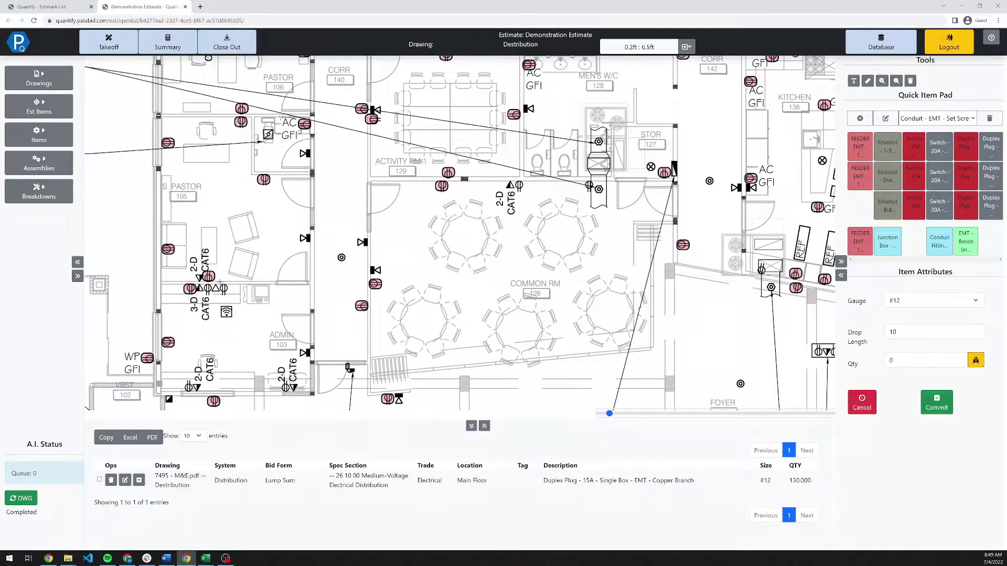
{"action": "left_click", "coordinate": [224, 289]}
{"action": "left_click", "coordinate": [208, 288]}
{"action": "left_click", "coordinate": [188, 386]}
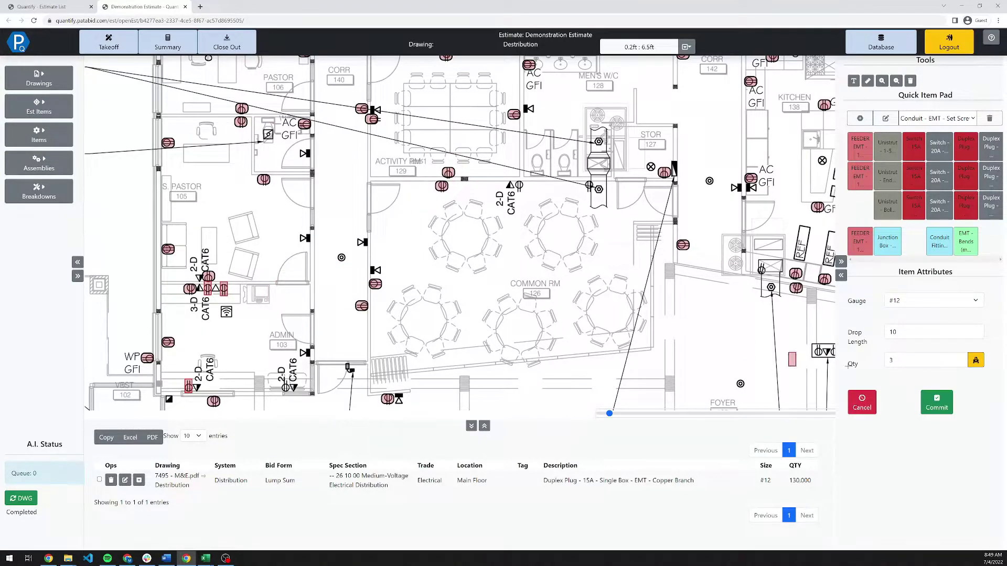
{"action": "left_click", "coordinate": [933, 408]}
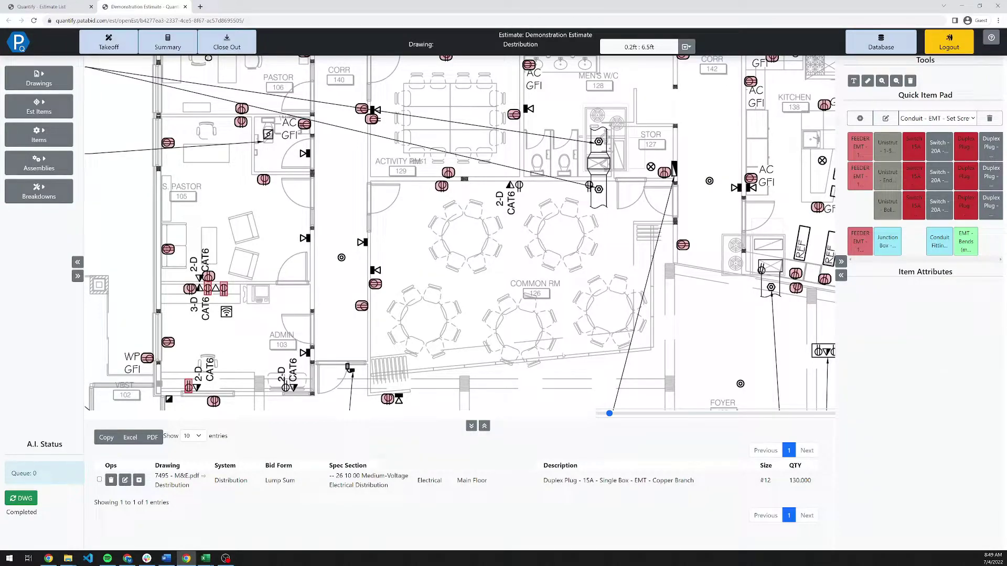
Refresh the drawing results and count one more Junction Box Type D 6"x6"x3".
{"action": "left_click", "coordinate": [25, 500]}
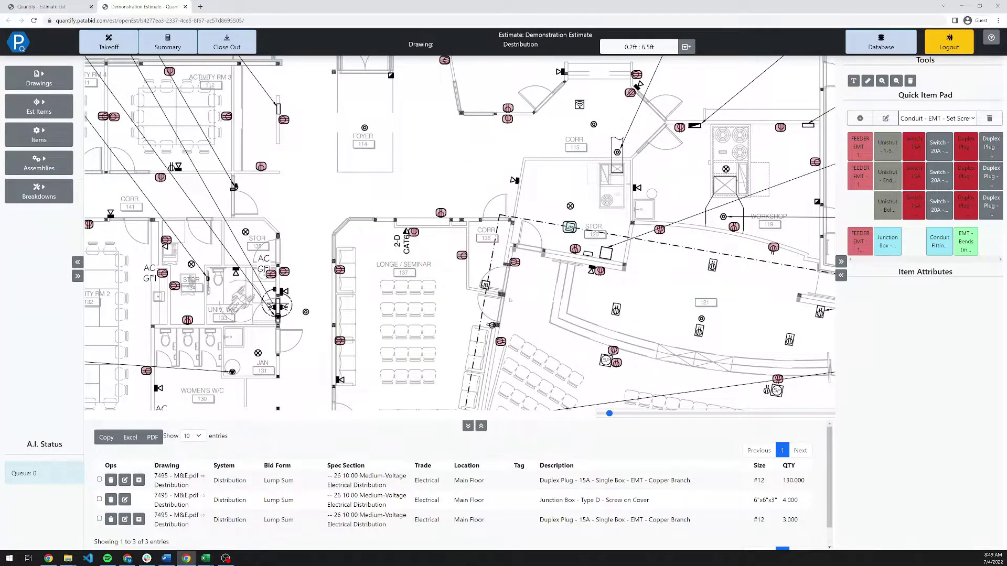
{"action": "left_click", "coordinate": [887, 241]}
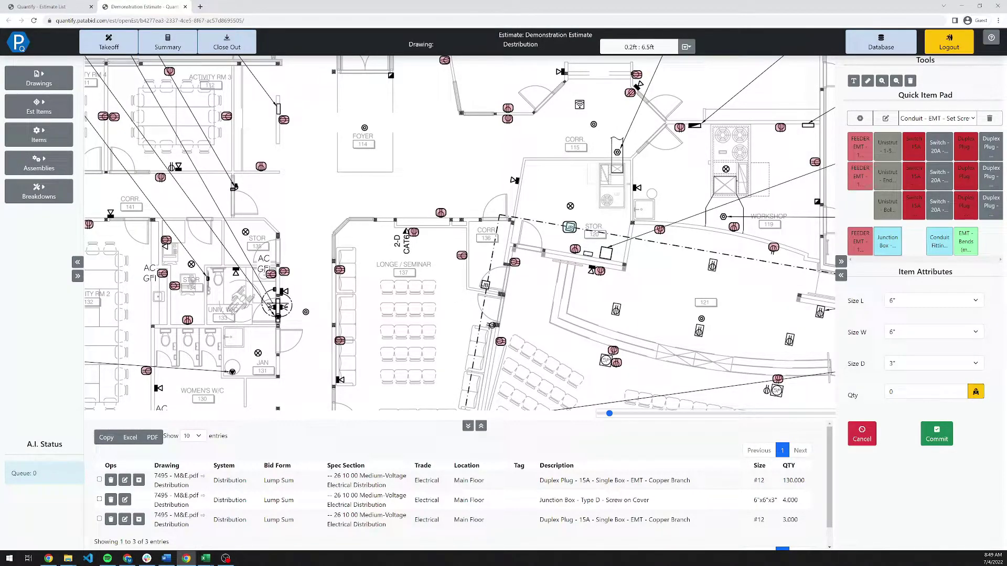
{"action": "left_click", "coordinate": [495, 326]}
{"action": "left_click_drag", "start_coordinate": [619, 112], "coordinate": [461, 338]}
{"action": "left_click_drag", "start_coordinate": [697, 263], "coordinate": [557, 270]}
Outline the WP GFI symbol by Electrical Panel P2 and send a rapid AI count replacing overlaps.
{"action": "scroll", "coordinate": [557, 271], "scroll_direction": "up", "scroll_amount": 3}
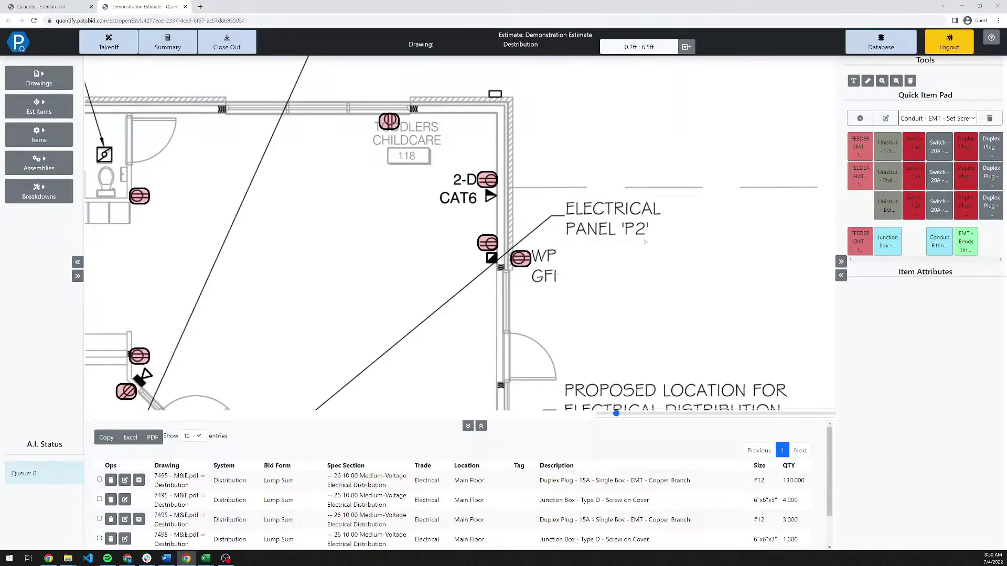
{"action": "left_click", "coordinate": [943, 167]}
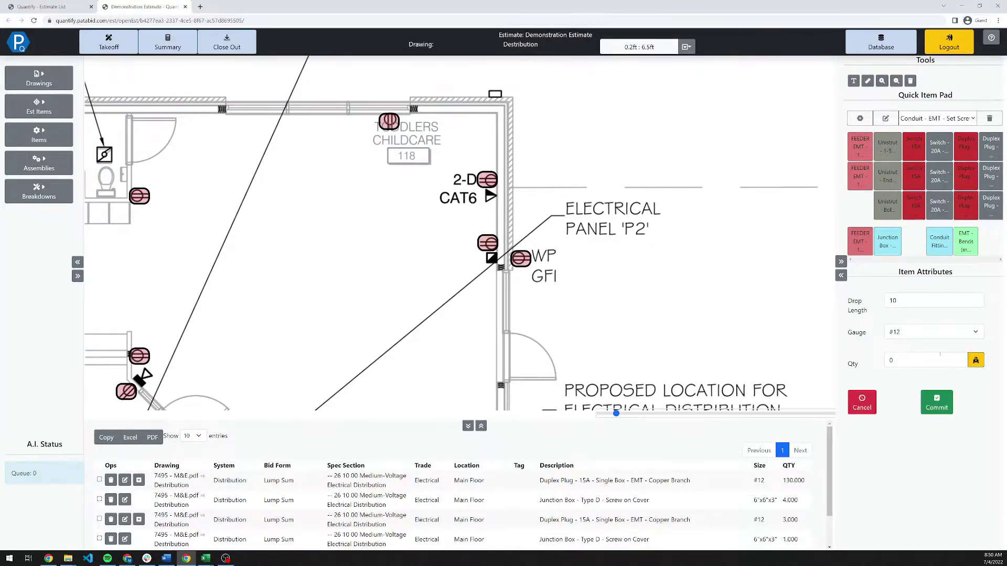
{"action": "left_click", "coordinate": [974, 360]}
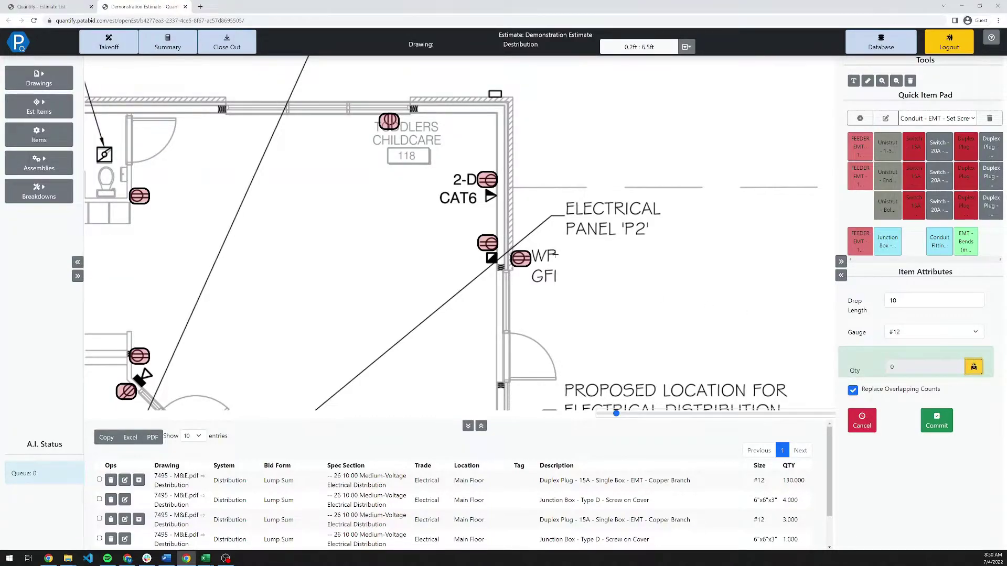
{"action": "left_click_drag", "start_coordinate": [528, 246], "coordinate": [561, 288]}
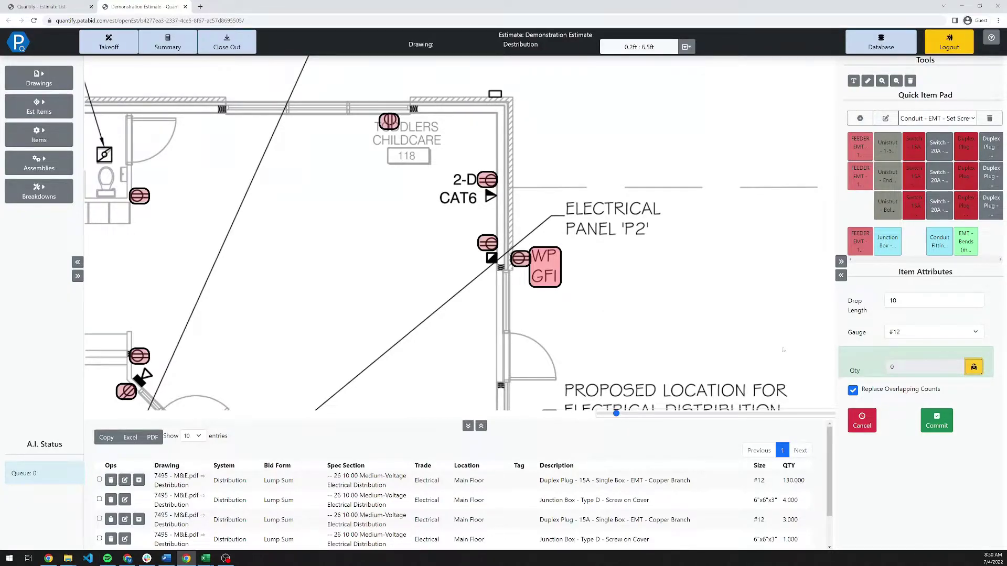
{"action": "left_click", "coordinate": [555, 280]}
{"action": "left_click_drag", "start_coordinate": [560, 287], "coordinate": [559, 284]}
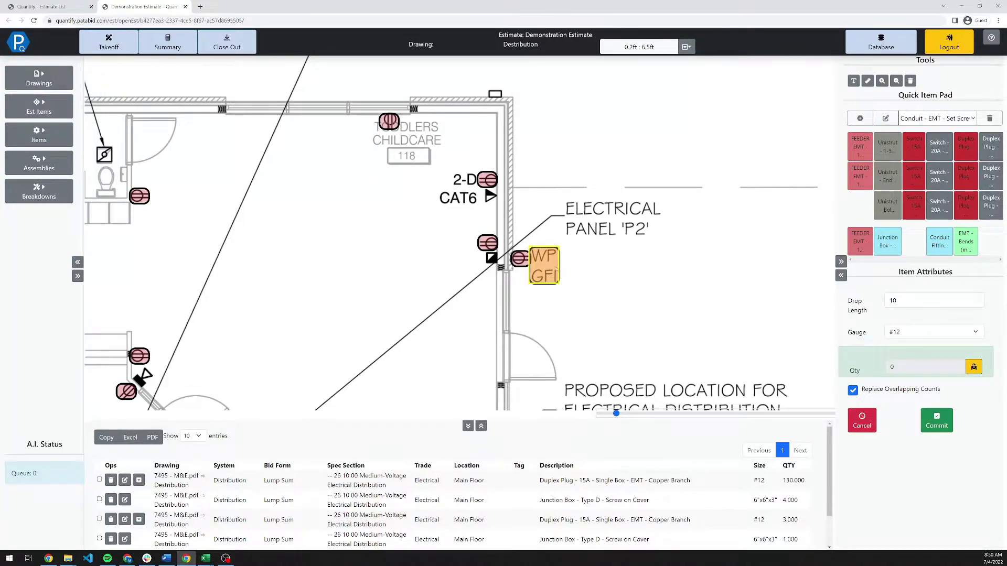
{"action": "left_click", "coordinate": [936, 423]}
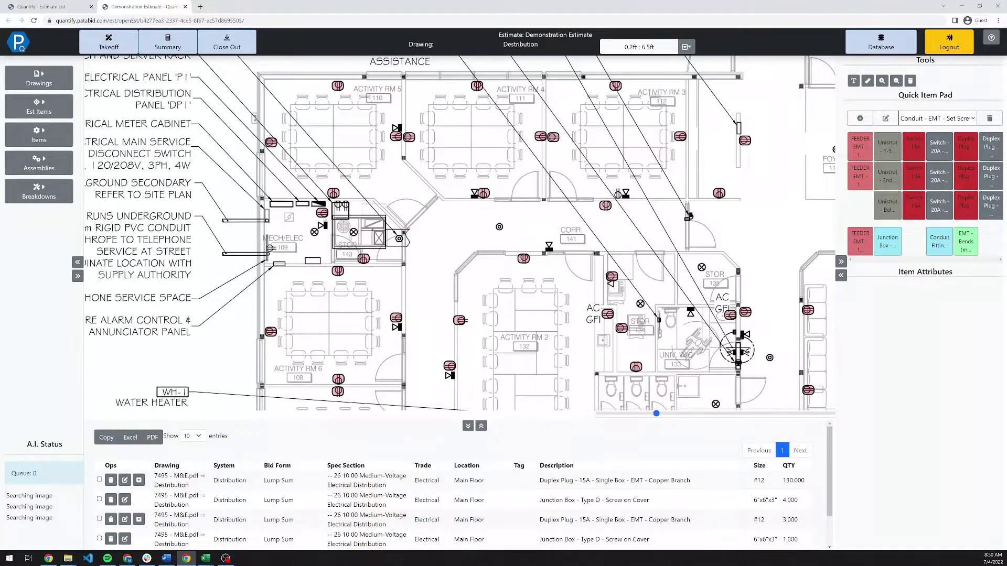
Pick the FEEDER EMT item with #8 gauge, 4 conductors, 1-1/4" conduit and 1 parallel run.
{"action": "left_click", "coordinate": [866, 180]}
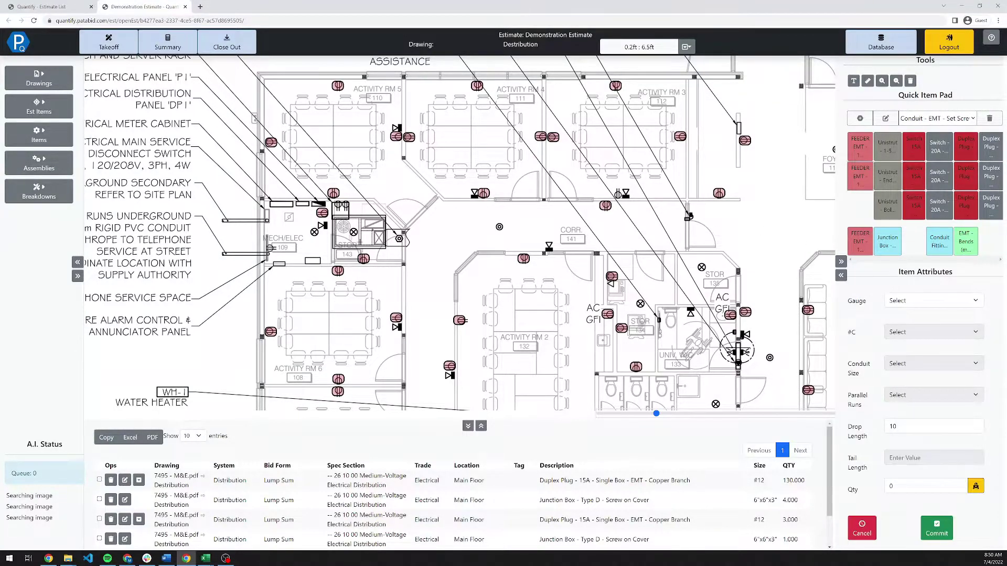
{"action": "left_click", "coordinate": [913, 300]}
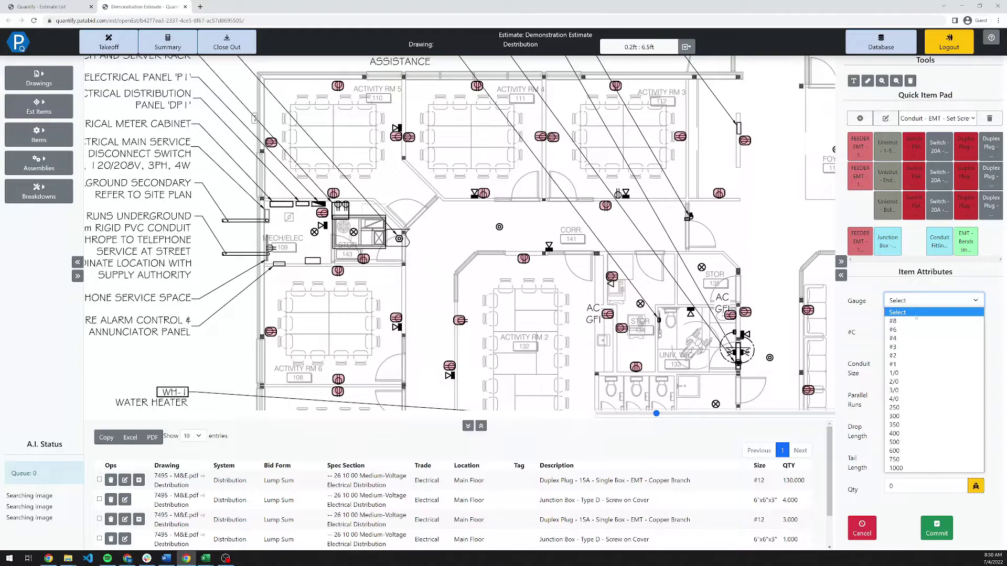
{"action": "left_click", "coordinate": [916, 321]}
{"action": "left_click", "coordinate": [914, 335]}
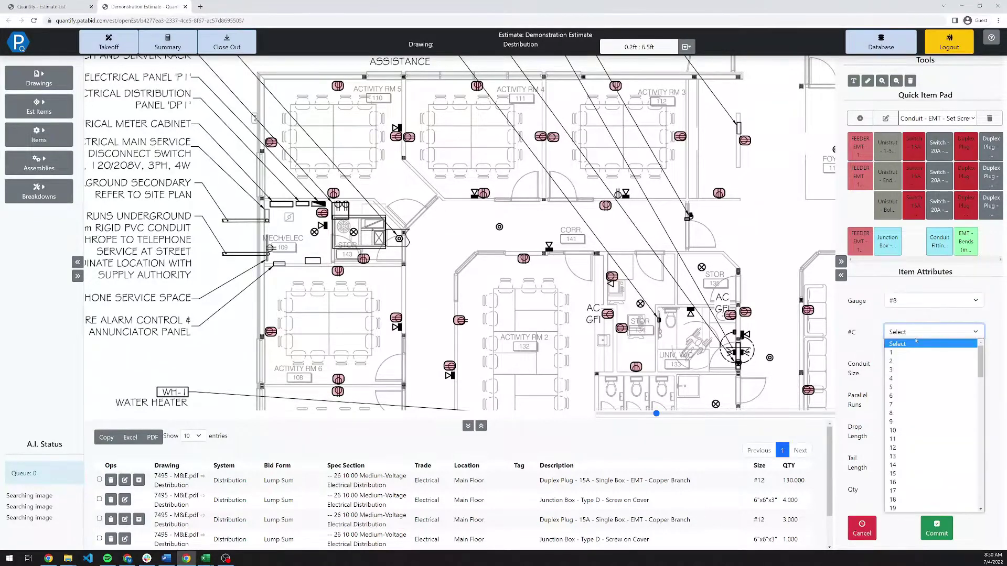
{"action": "left_click", "coordinate": [908, 378]}
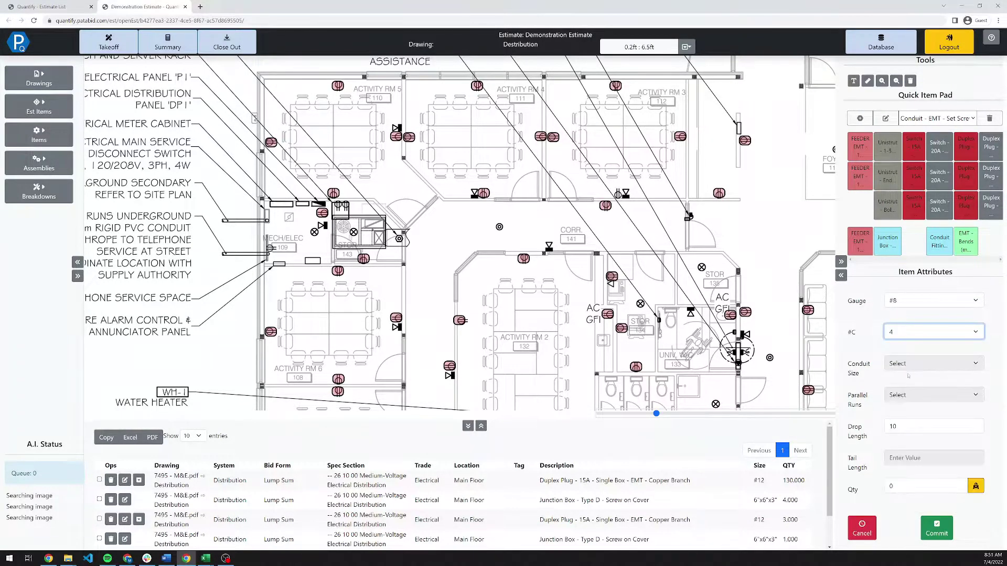
{"action": "left_click", "coordinate": [913, 367]}
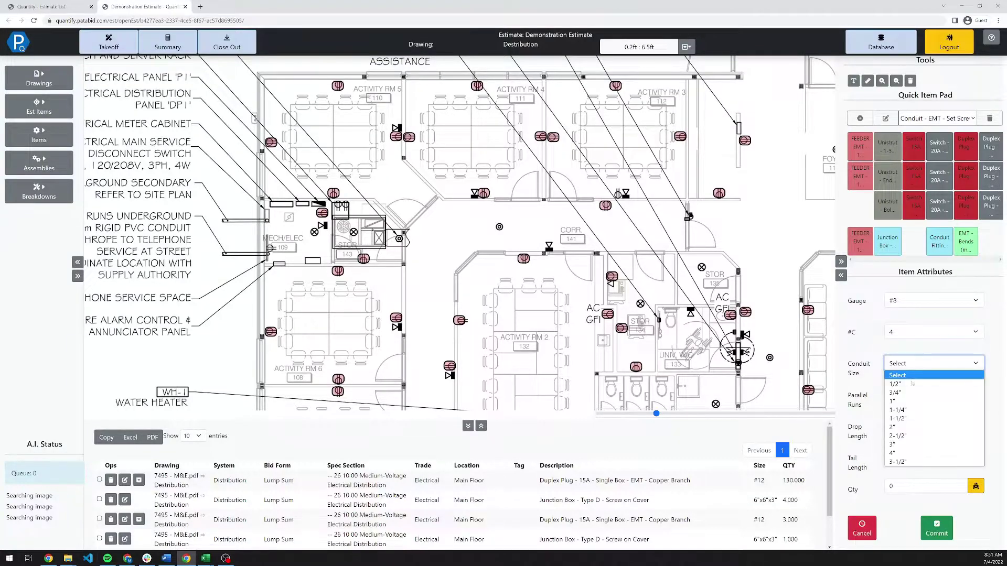
{"action": "left_click", "coordinate": [915, 410]}
{"action": "left_click", "coordinate": [917, 396]}
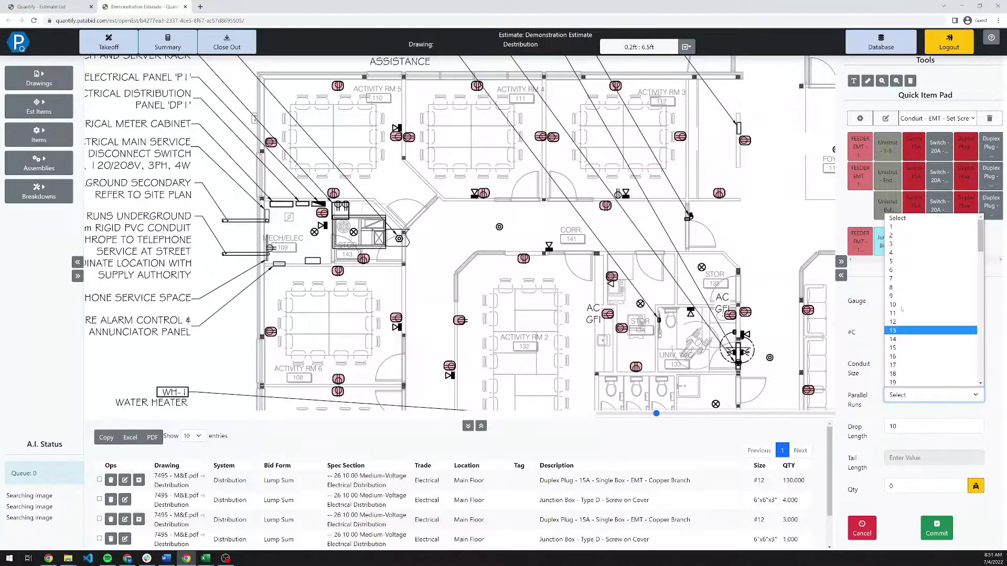
{"action": "left_click", "coordinate": [906, 226]}
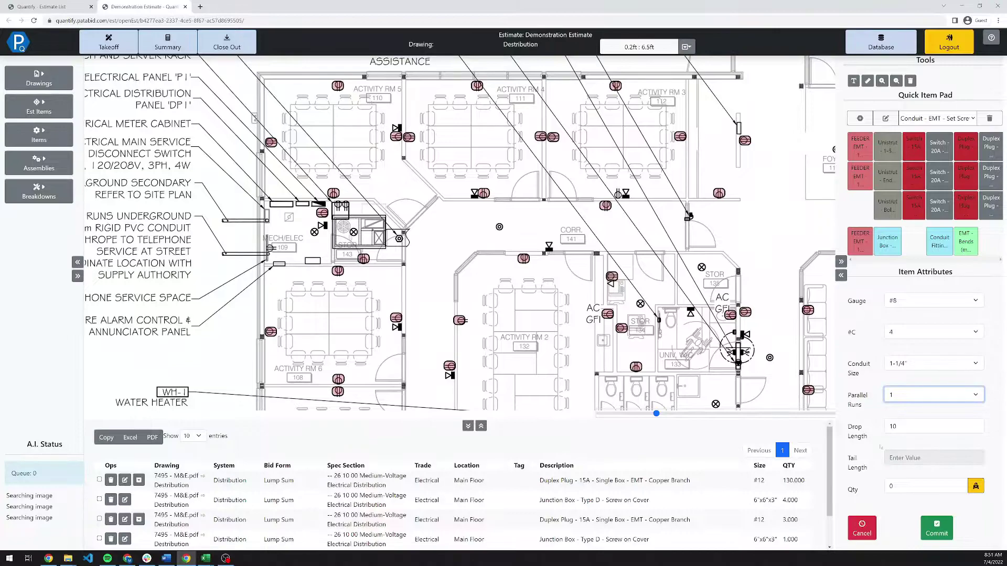
Set drop 8 and tail 3, then draw the feeder run along the corridor, totalling 57.53.
{"action": "key", "text": "Tab"}
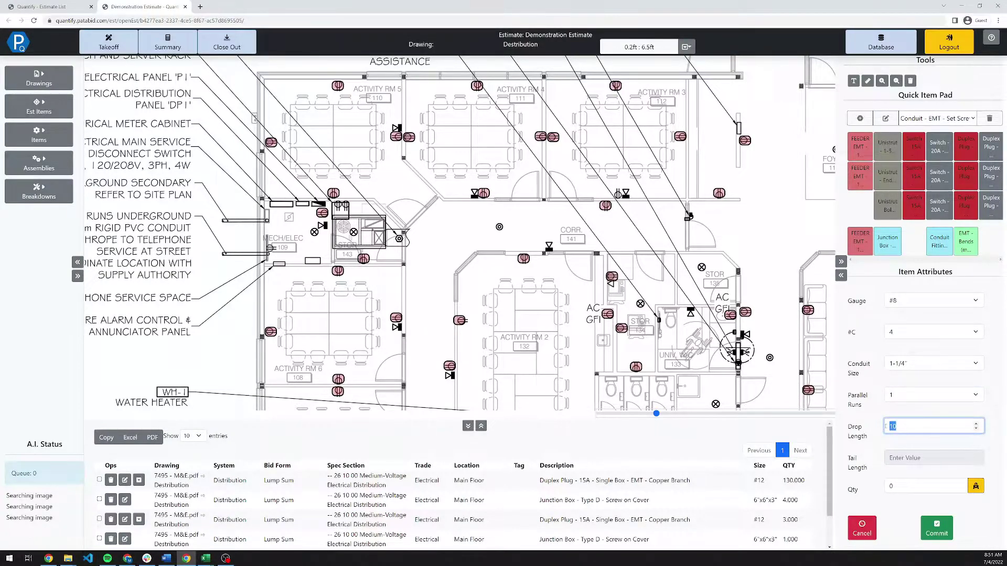
{"action": "type", "text": "8"}
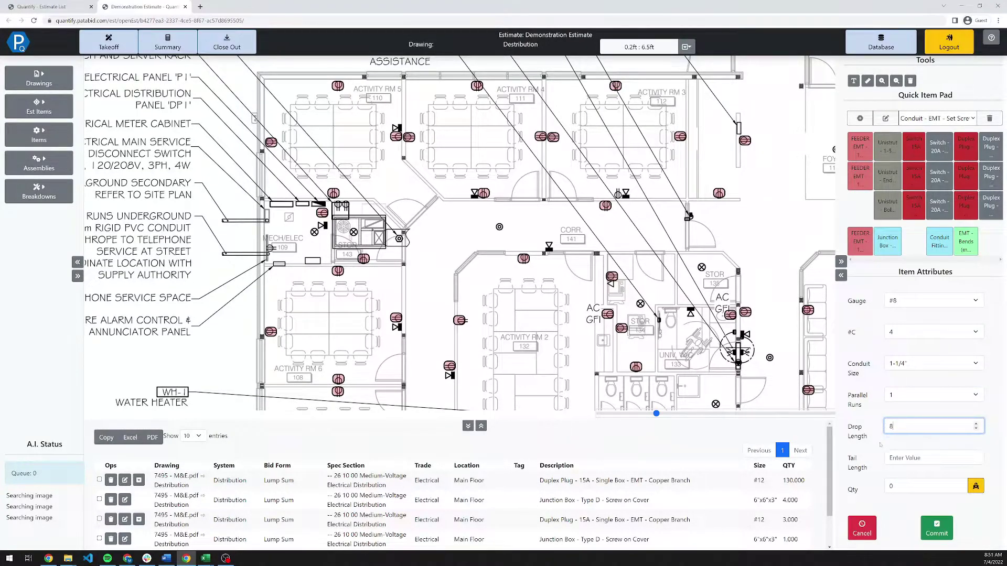
{"action": "left_click", "coordinate": [892, 458]}
{"action": "type", "text": "3"}
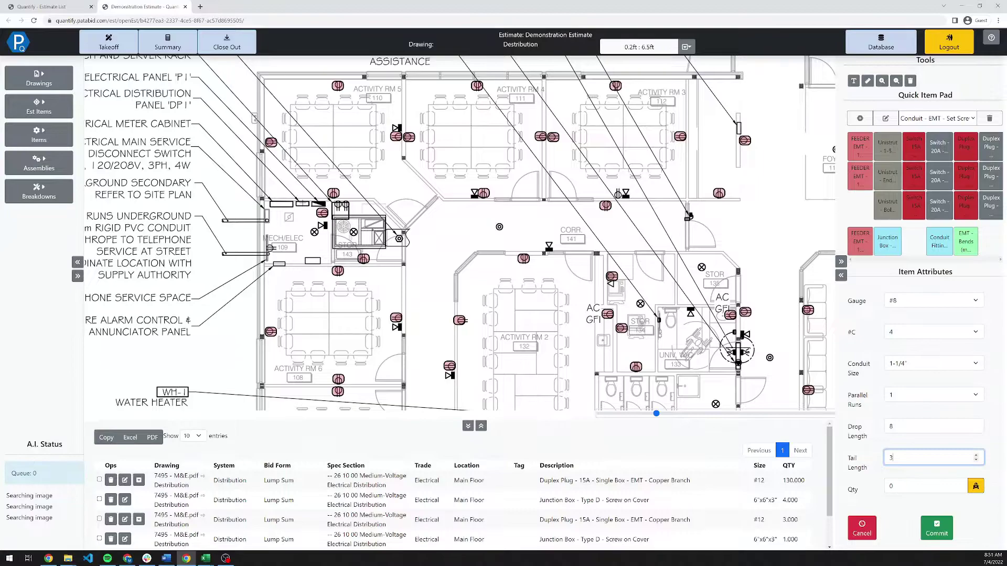
{"action": "mouse_move", "coordinate": [302, 202]}
{"action": "left_mouse_down"}
{"action": "mouse_move", "coordinate": [302, 243]}
{"action": "mouse_move", "coordinate": [538, 246]}
{"action": "mouse_move", "coordinate": [723, 404]}
{"action": "mouse_move", "coordinate": [663, 244]}
{"action": "mouse_move", "coordinate": [650, 239]}
{"action": "mouse_move", "coordinate": [768, 240]}
{"action": "left_mouse_up"}
{"action": "left_click", "coordinate": [769, 240]}
{"action": "right_click", "coordinate": [785, 221]}
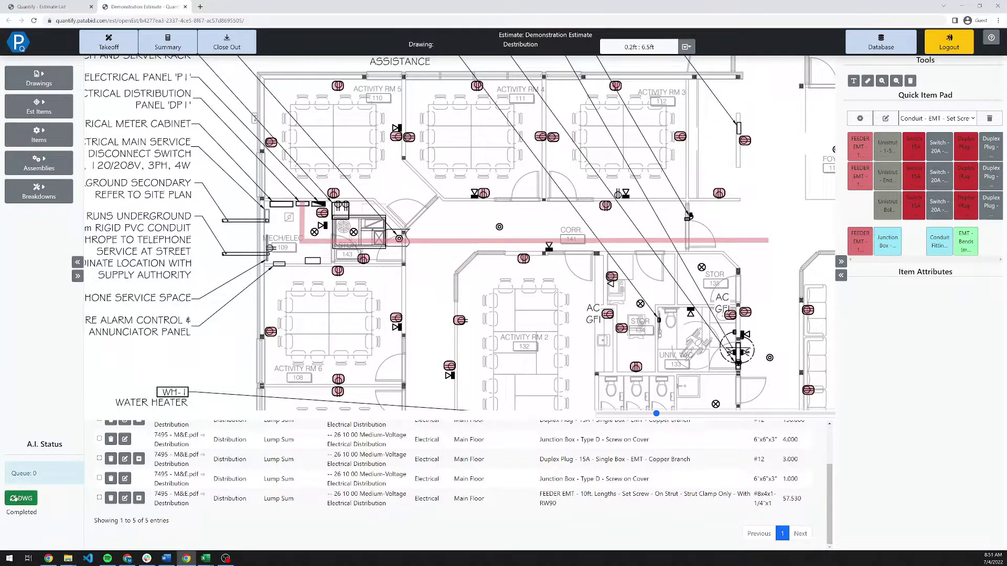
Load the completed AI count, adding six GFI duplex plugs and reducing Duplex Plug 15A to 124.
{"action": "left_click", "coordinate": [25, 500]}
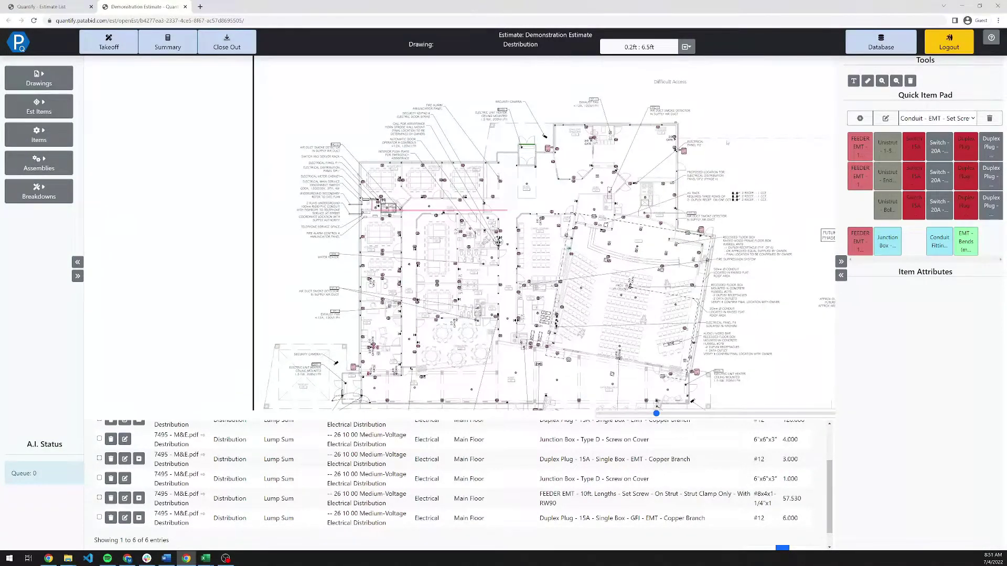
{"action": "scroll", "coordinate": [727, 143], "scroll_direction": "up", "scroll_amount": 5}
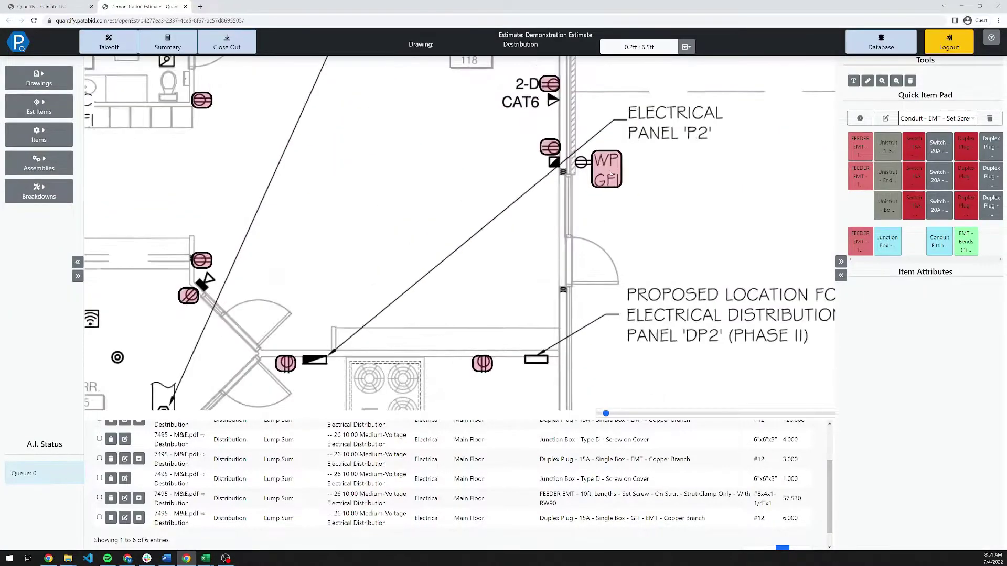
{"action": "scroll", "coordinate": [609, 173], "scroll_direction": "up", "scroll_amount": 2}
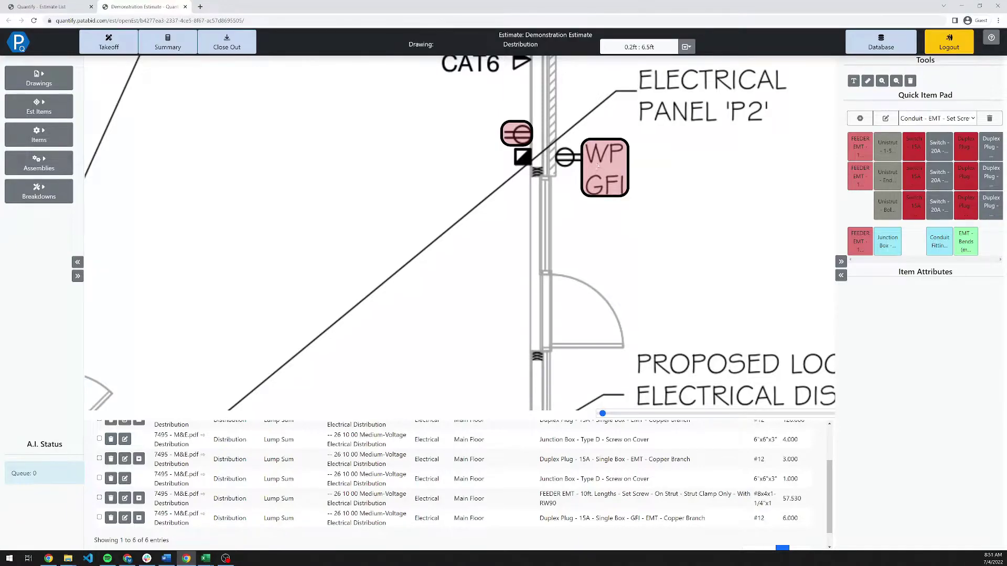
{"action": "scroll", "coordinate": [731, 323], "scroll_direction": "down", "scroll_amount": 5}
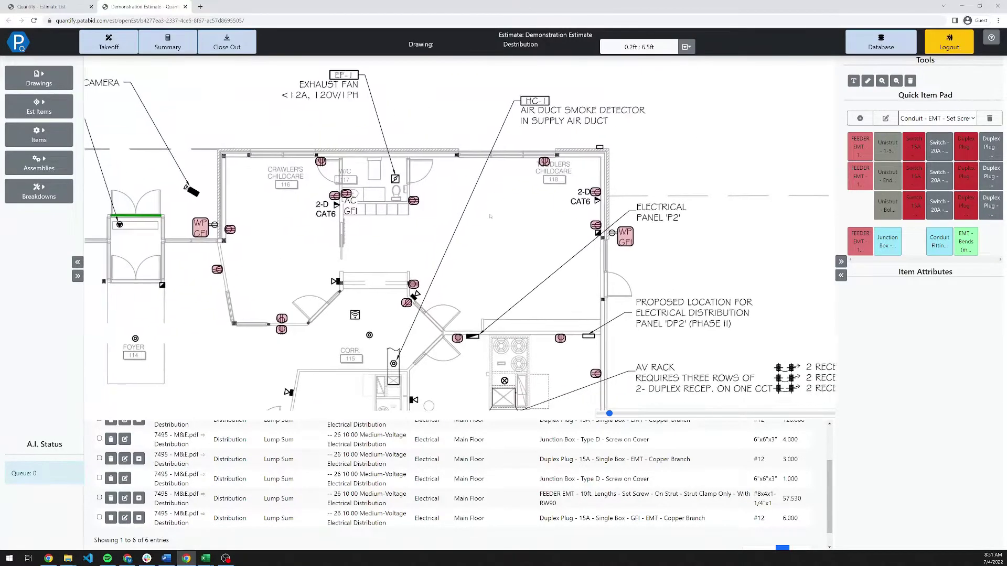
{"action": "left_click_drag", "start_coordinate": [548, 332], "coordinate": [462, 241]}
{"action": "scroll", "coordinate": [476, 147], "scroll_direction": "down", "scroll_amount": 3}
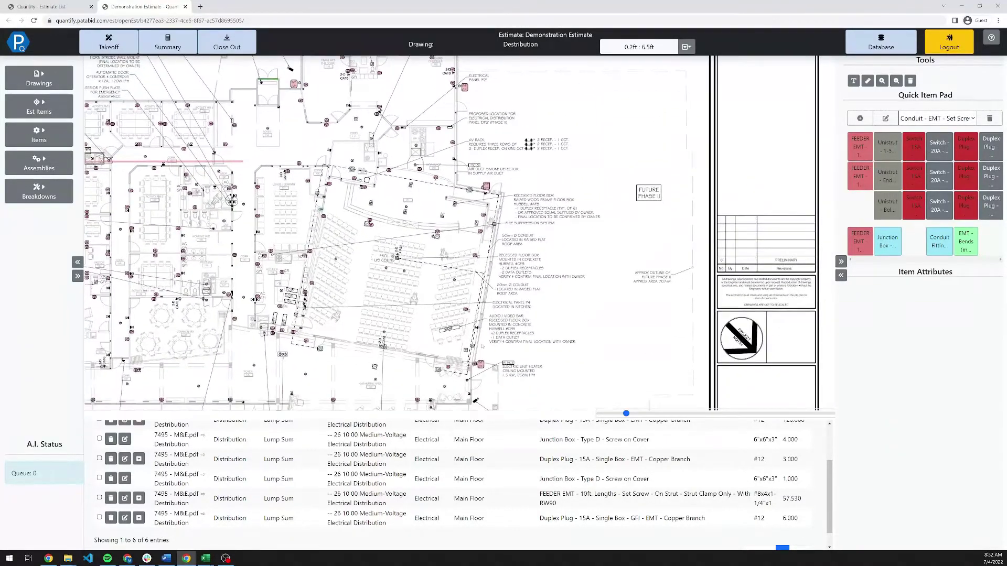
{"action": "scroll", "coordinate": [414, 364], "scroll_direction": "up", "scroll_amount": 3}
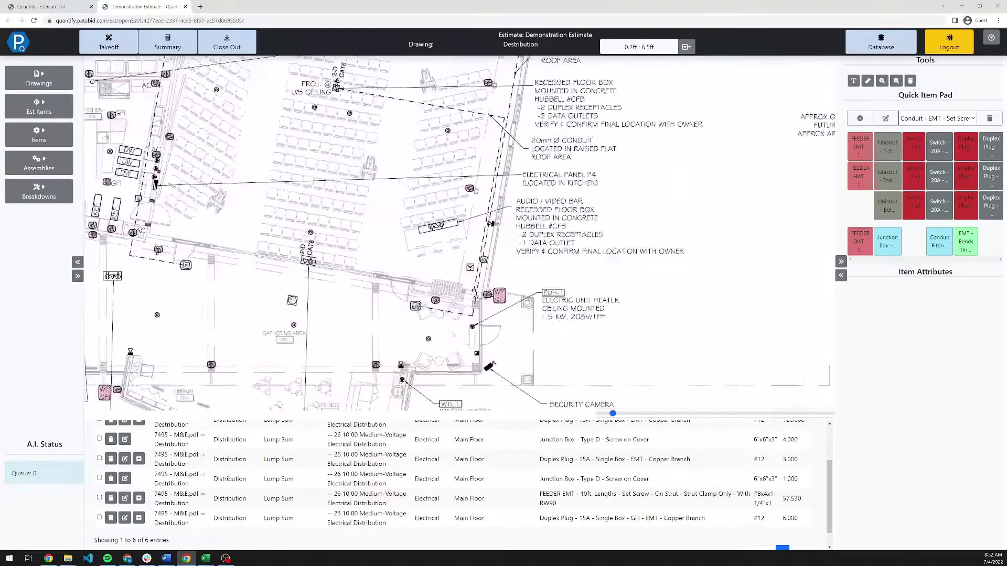
{"action": "left_click_drag", "start_coordinate": [554, 280], "coordinate": [614, 252]}
Check counted receptacles beside the WP GFI symbols and pan across the foyer, panel P3 and north rooms.
{"action": "left_click", "coordinate": [609, 206]}
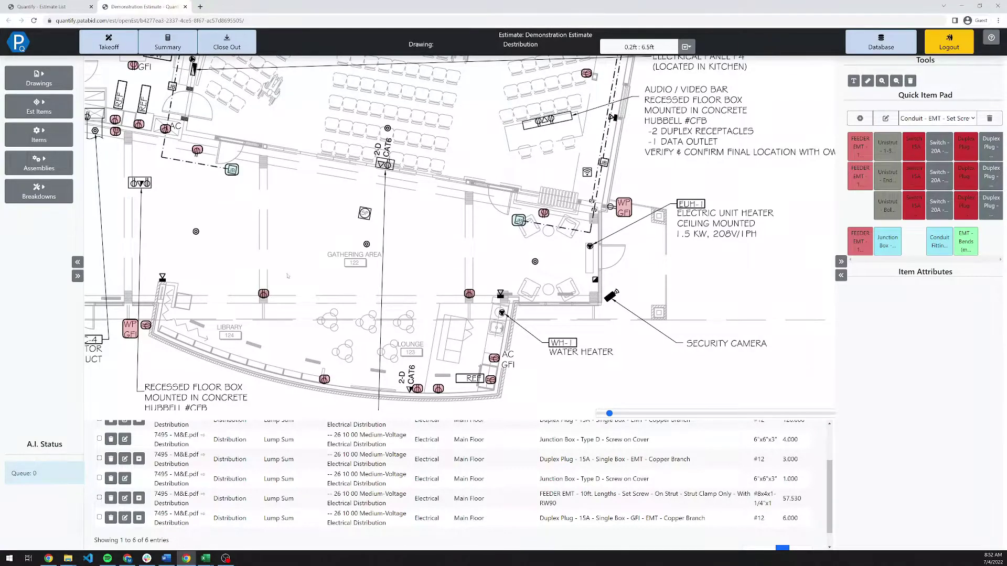
{"action": "left_click", "coordinate": [146, 325]}
{"action": "scroll", "coordinate": [654, 456], "scroll_direction": "up", "scroll_amount": 1}
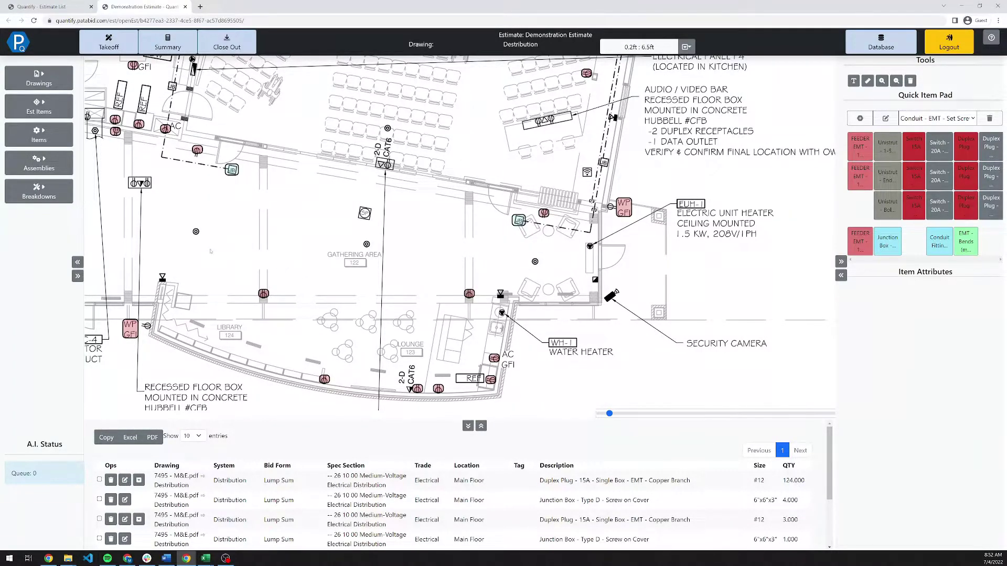
{"action": "left_click_drag", "start_coordinate": [211, 251], "coordinate": [552, 248]}
{"action": "left_click_drag", "start_coordinate": [105, 262], "coordinate": [367, 247]}
{"action": "scroll", "coordinate": [459, 234], "scroll_direction": "down", "scroll_amount": 5}
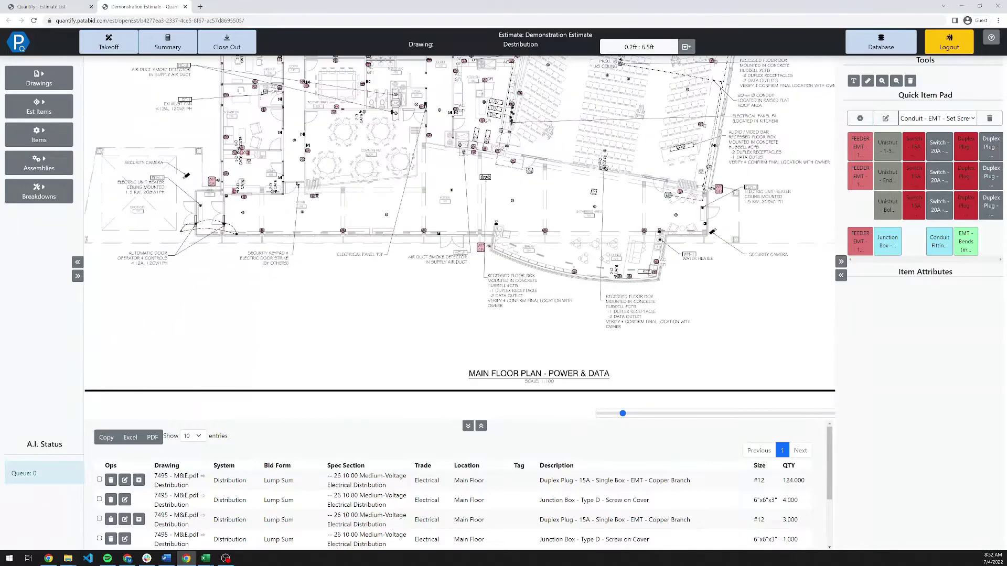
{"action": "scroll", "coordinate": [460, 233], "scroll_direction": "up", "scroll_amount": 3}
{"action": "left_click_drag", "start_coordinate": [460, 233], "coordinate": [428, 386]}
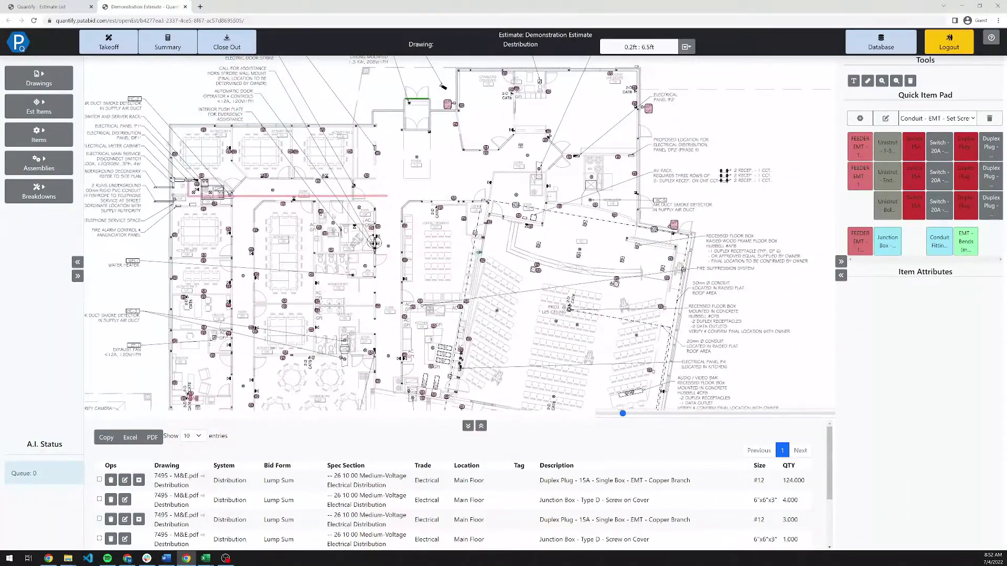
Switch to the Branch - BX - Metal pad and pick the branch item with #12 gauge, 2 conductors.
{"action": "scroll", "coordinate": [325, 165], "scroll_direction": "up", "scroll_amount": 3}
{"action": "mouse_move", "coordinate": [325, 166]}
{"action": "left_mouse_down"}
{"action": "mouse_move", "coordinate": [351, 195]}
{"action": "mouse_move", "coordinate": [335, 182]}
{"action": "left_mouse_up"}
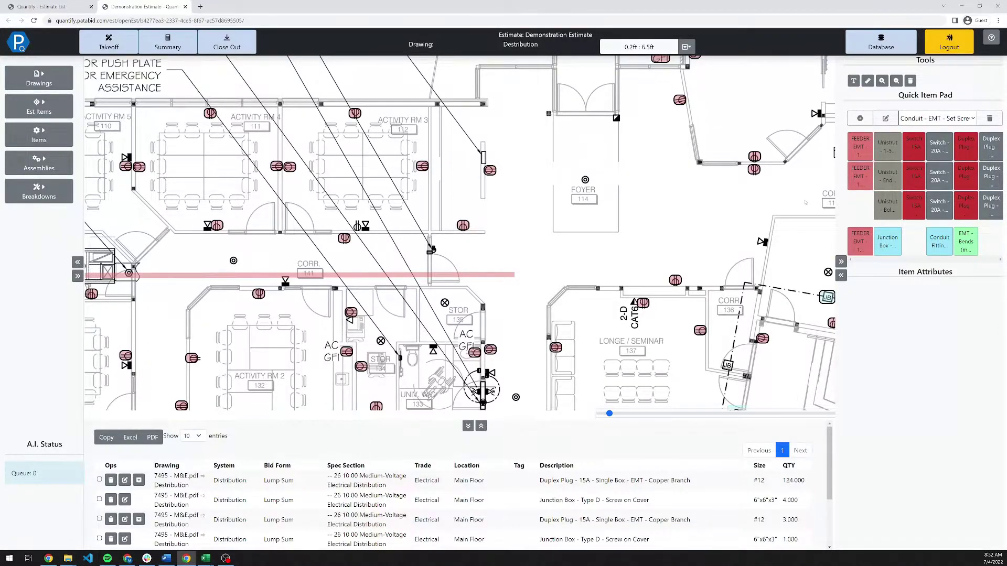
{"action": "left_click", "coordinate": [913, 119]}
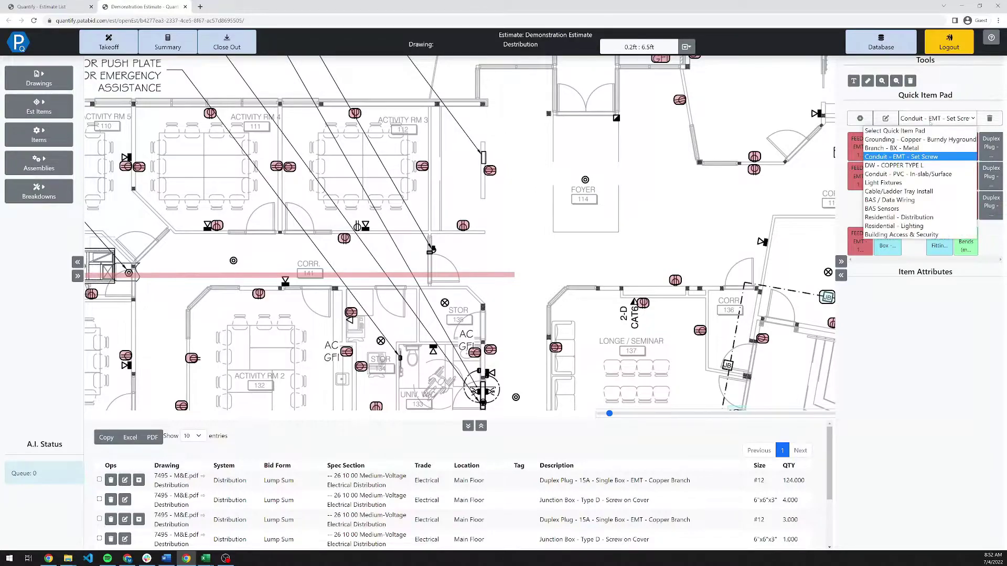
{"action": "left_click", "coordinate": [906, 151]}
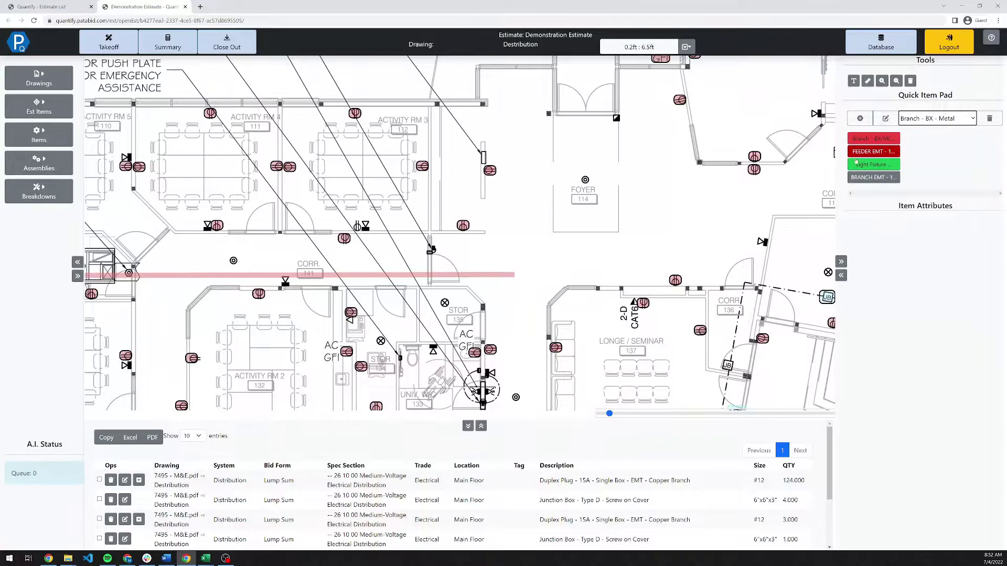
{"action": "left_click", "coordinate": [860, 176]}
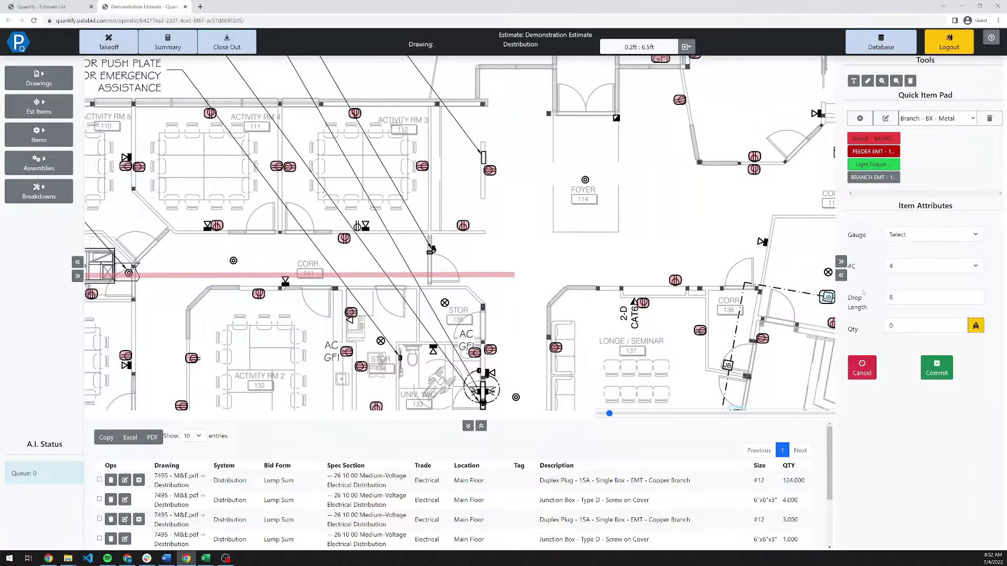
{"action": "left_click", "coordinate": [907, 236]}
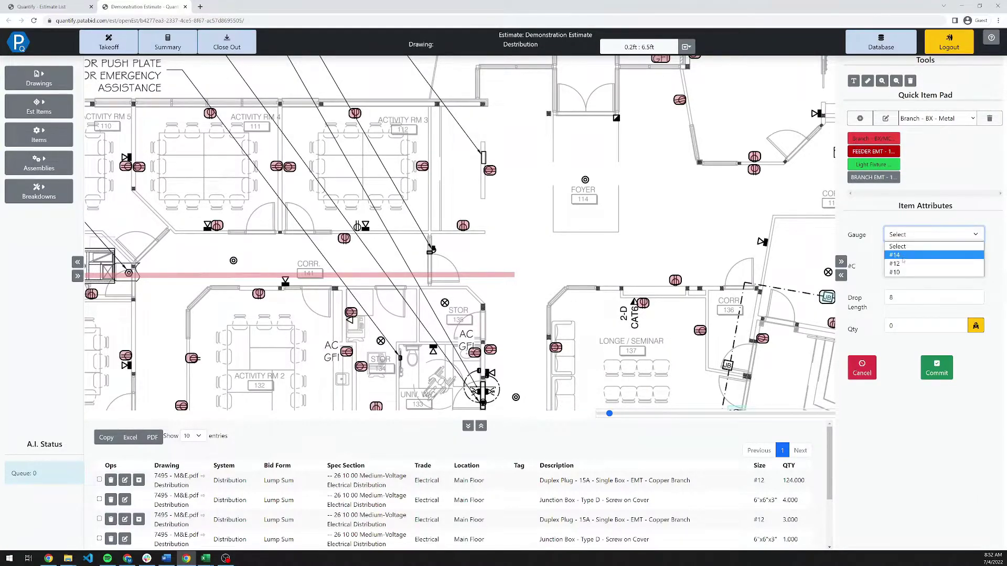
{"action": "left_click", "coordinate": [895, 263]}
{"action": "left_click", "coordinate": [917, 272]}
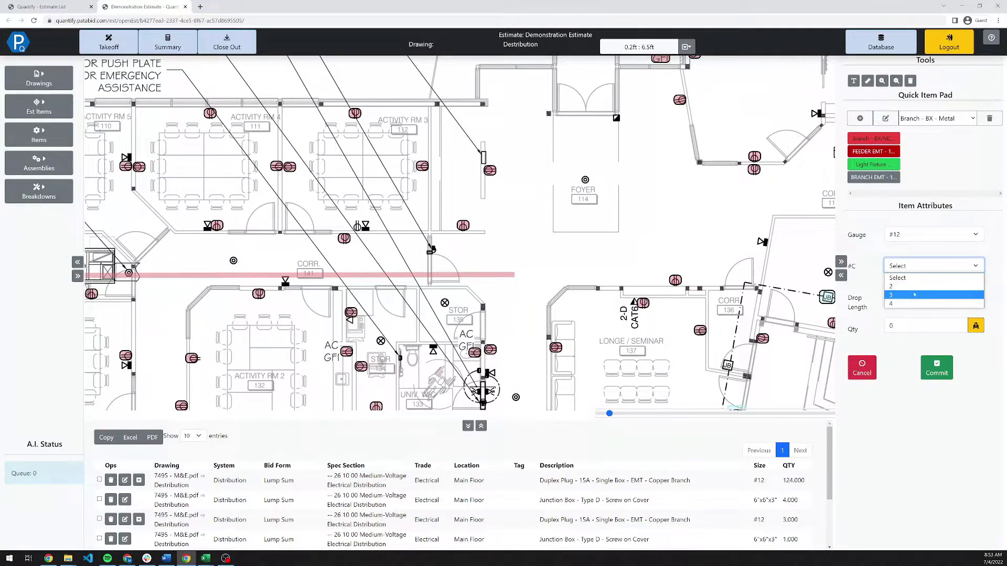
{"action": "left_click", "coordinate": [915, 286]}
Set drop length 8 and draw the 12.35 branch run from Activity Rm 3 down to the corridor.
{"action": "left_click", "coordinate": [897, 298]}
{"action": "type", "text": "8"}
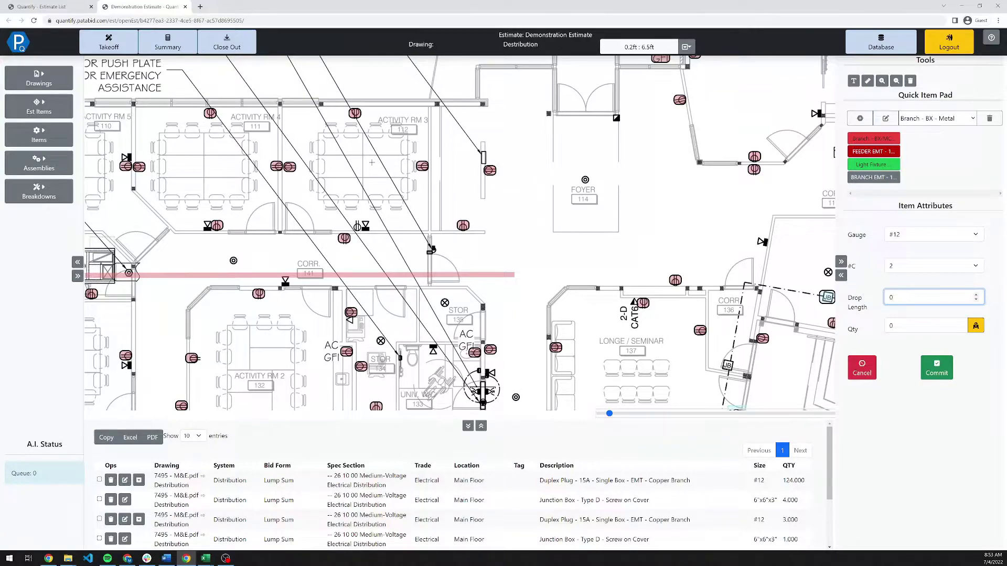
{"action": "left_click", "coordinate": [371, 163]}
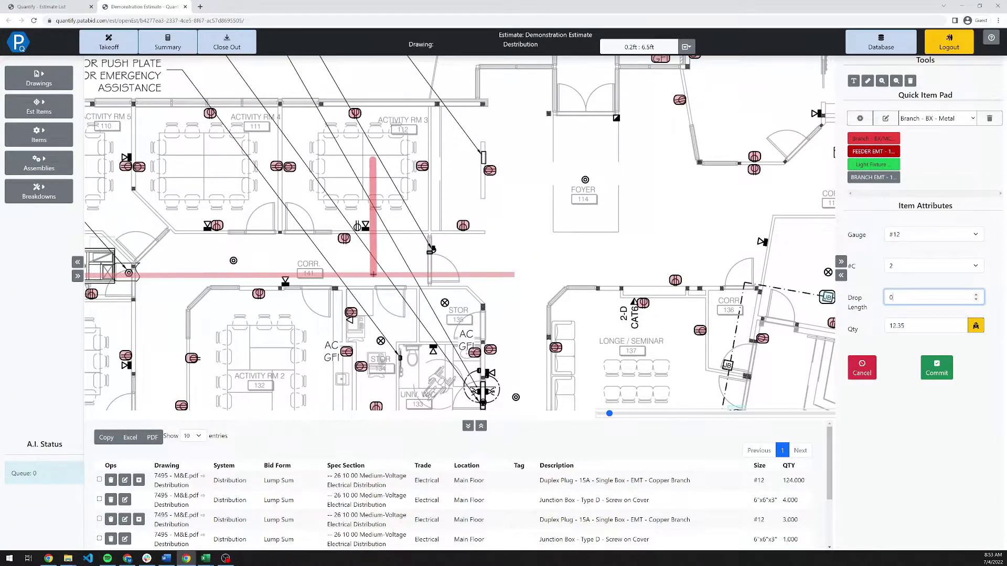
{"action": "left_click", "coordinate": [374, 274]}
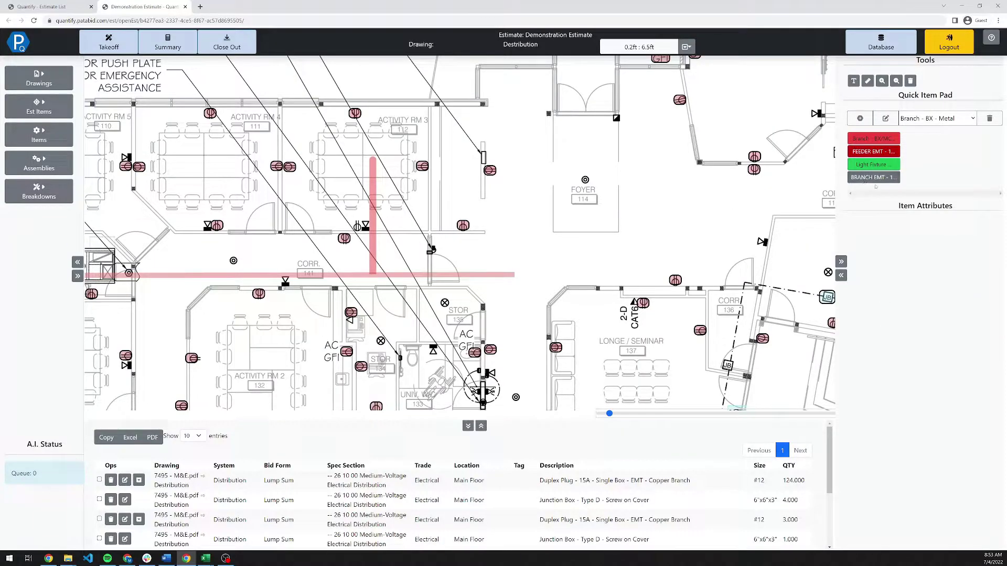
{"action": "left_click", "coordinate": [910, 125]}
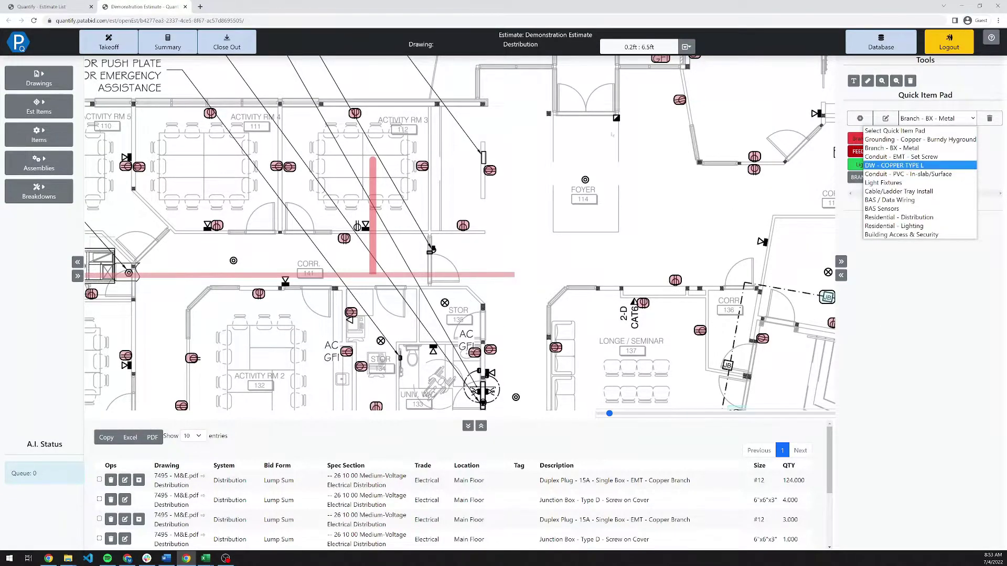
Search 'Oc' and count two Steel Joist 4" Octagon outlet boxes at both run ends.
{"action": "left_click", "coordinate": [43, 134]}
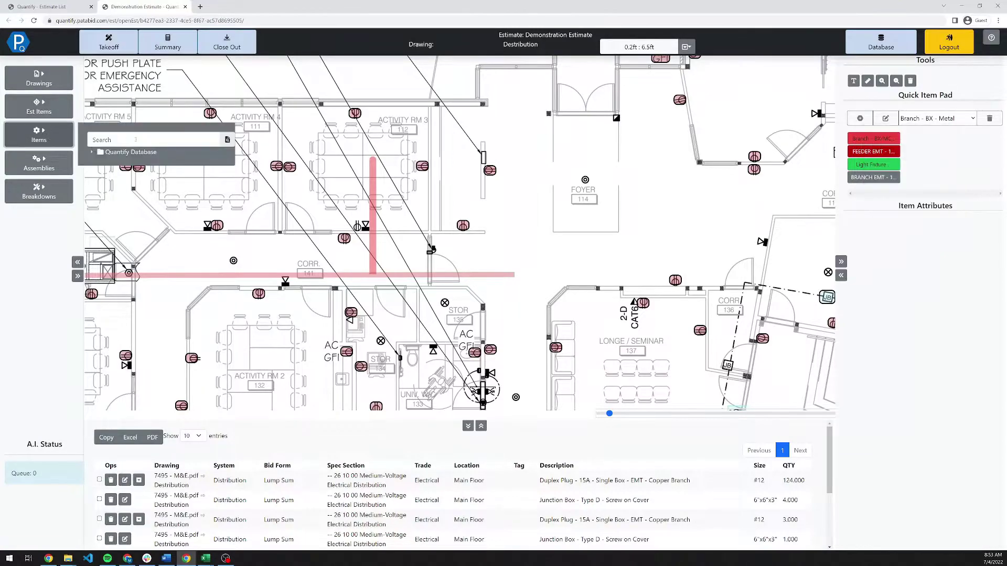
{"action": "left_click", "coordinate": [130, 140]}
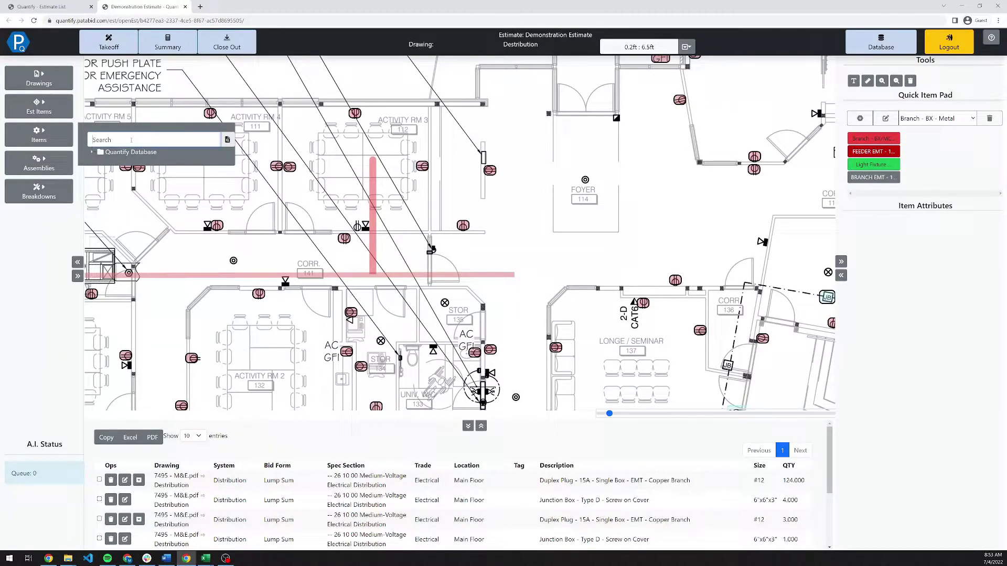
{"action": "type", "text": "Octag"}
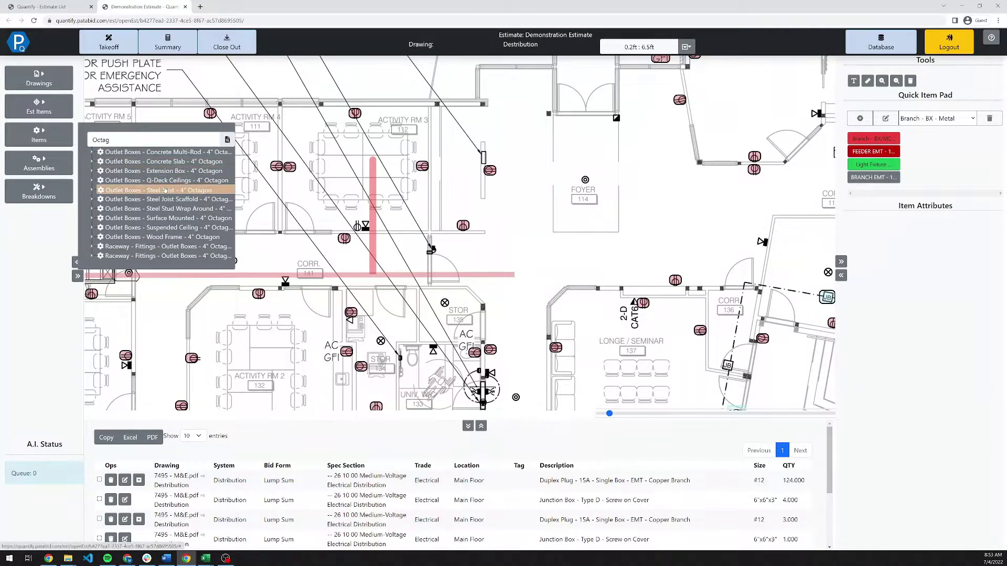
{"action": "left_click", "coordinate": [157, 190]}
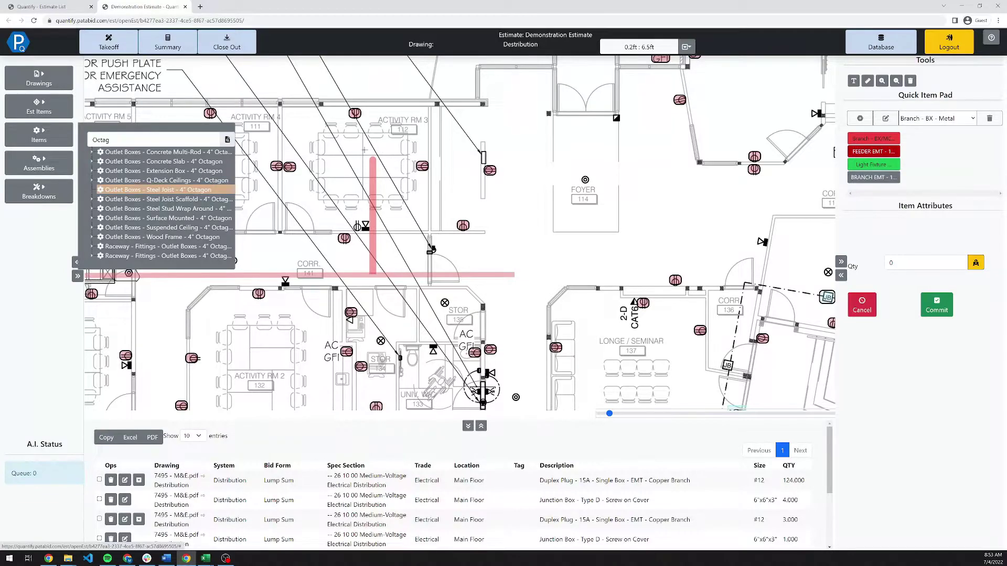
{"action": "left_click", "coordinate": [367, 161]}
{"action": "left_click", "coordinate": [369, 271]}
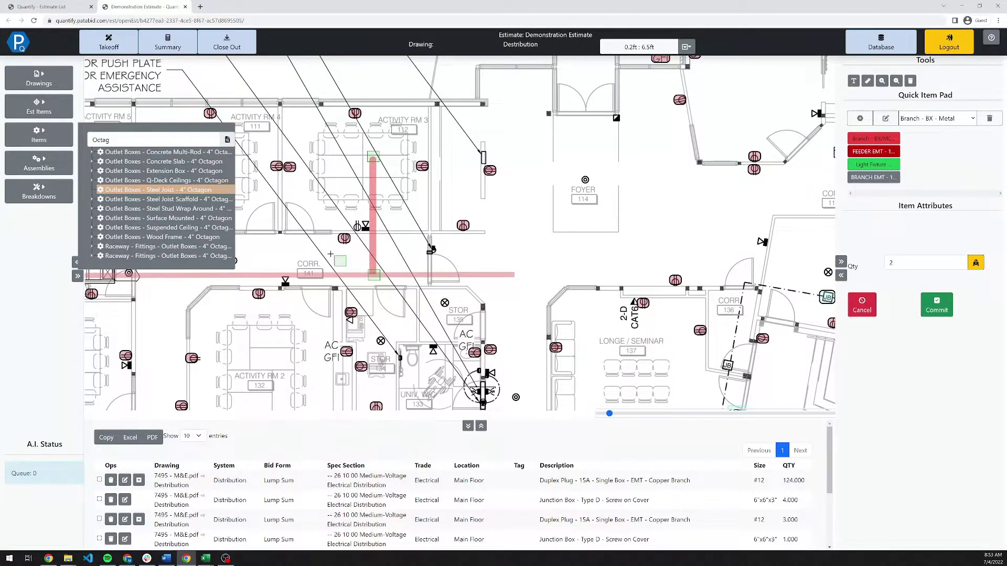
{"action": "key", "text": "Return"}
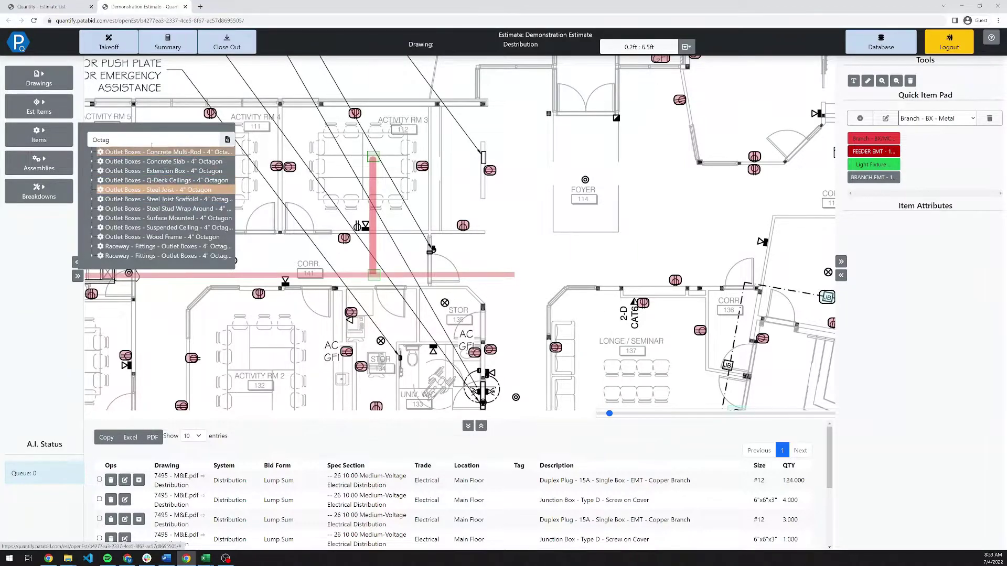
Search 'BX' and commit two 3/8" BX armored cable connectors at the run ends.
{"action": "left_click_drag", "start_coordinate": [113, 140], "coordinate": [82, 144]}
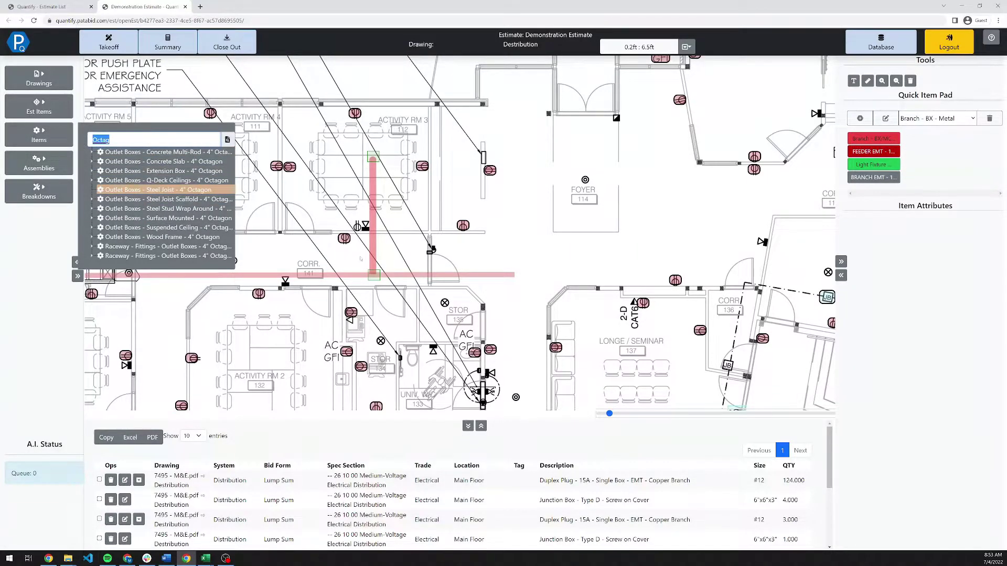
{"action": "type", "text": "BX"}
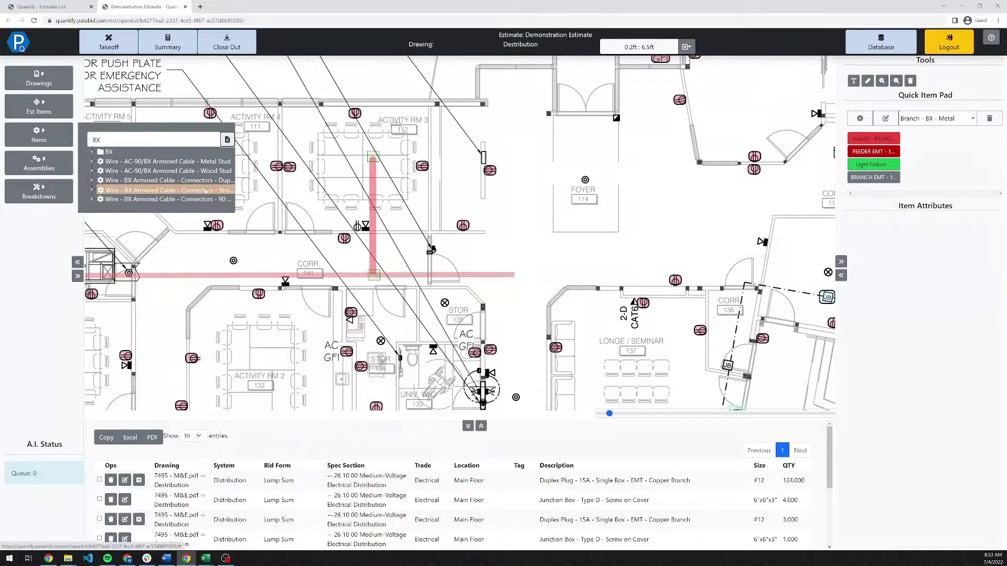
{"action": "left_click", "coordinate": [378, 169]}
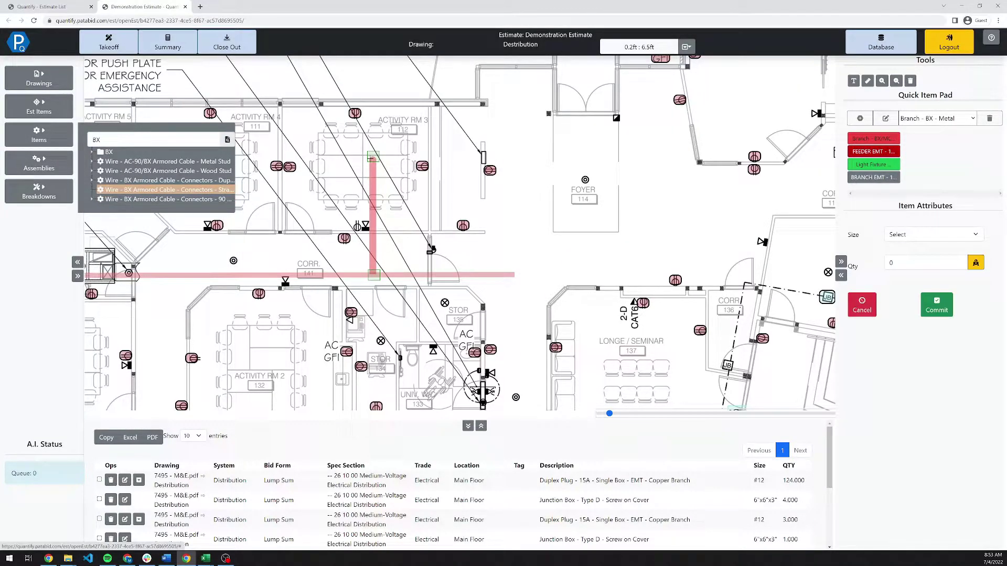
{"action": "left_click", "coordinate": [891, 239]}
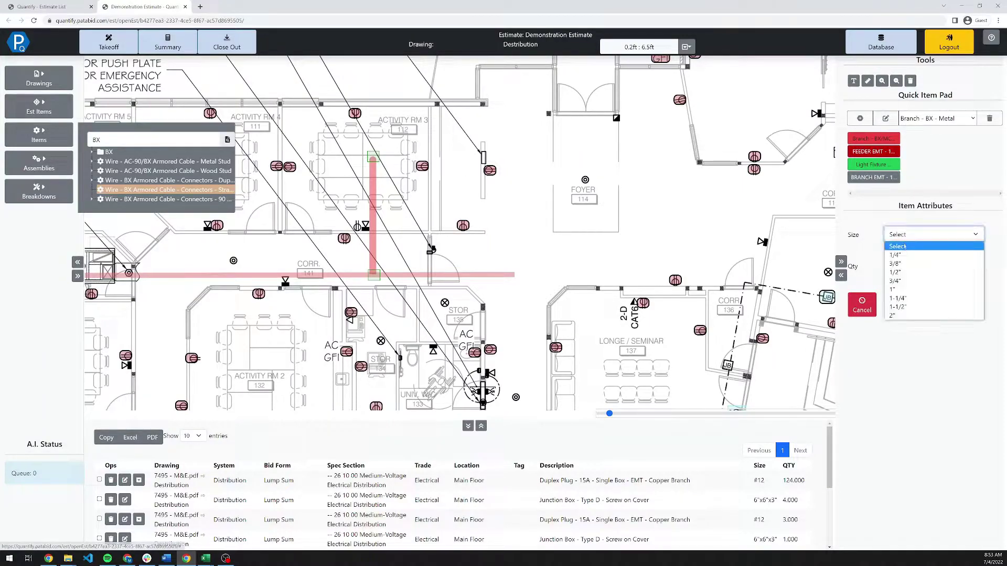
{"action": "left_click", "coordinate": [899, 260]}
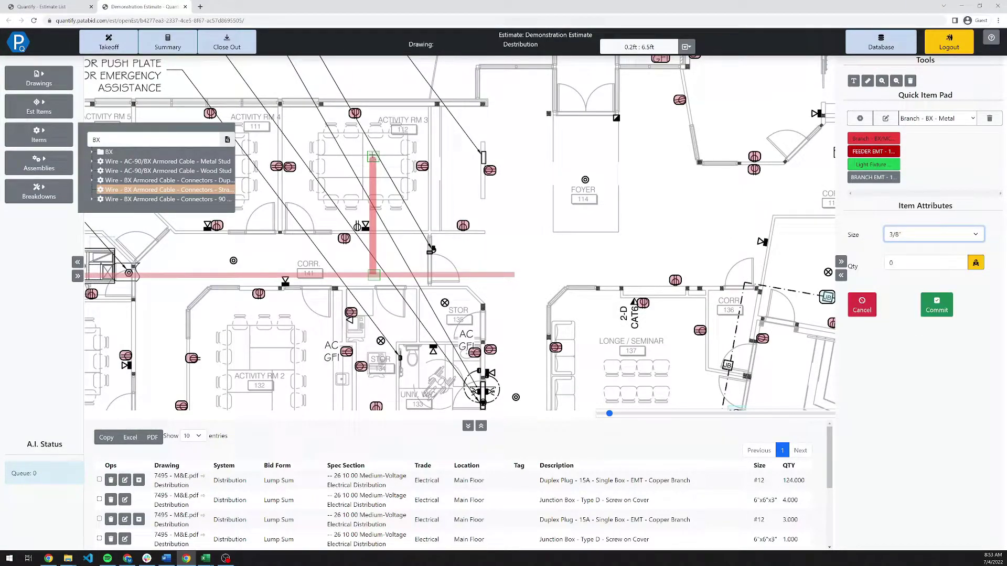
{"action": "left_click", "coordinate": [372, 157]}
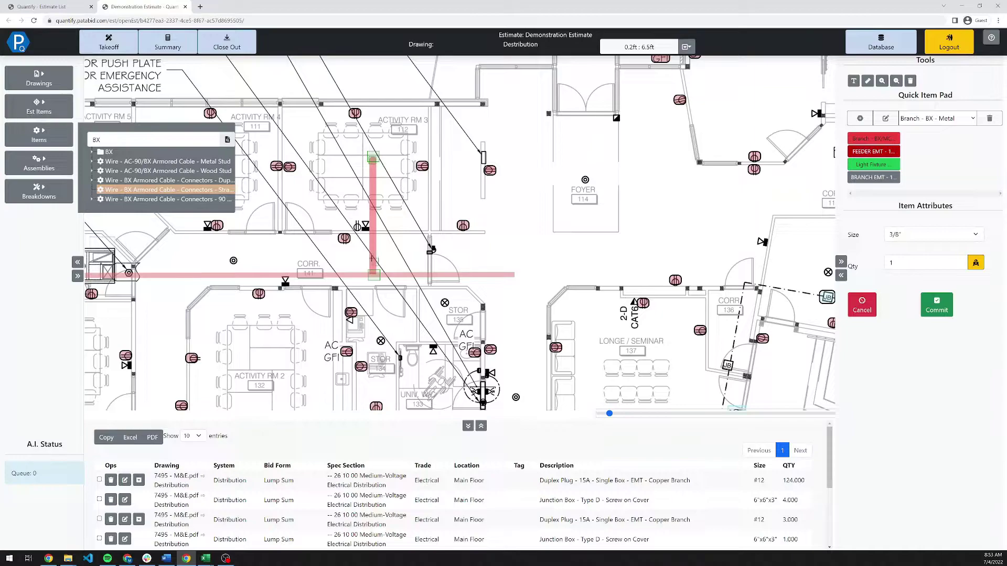
{"action": "left_click", "coordinate": [373, 273]}
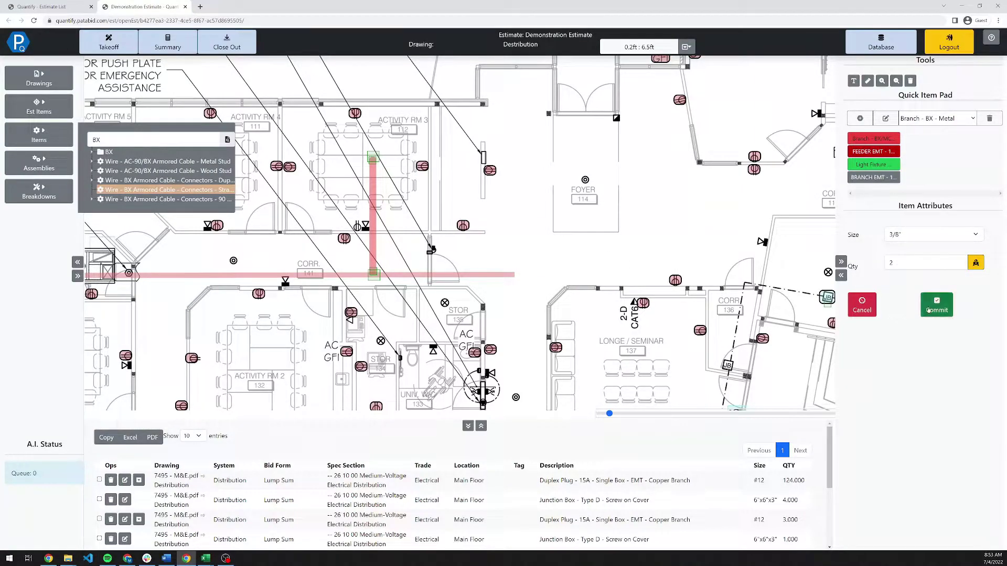
{"action": "left_click", "coordinate": [928, 310]}
{"action": "left_click_drag", "start_coordinate": [103, 139], "coordinate": [85, 135]}
Search 'Em', place two EMT Set Screw standard connectors sized 1-1/4" at the junction, commit, and close Items.
{"action": "type", "text": "Emt"}
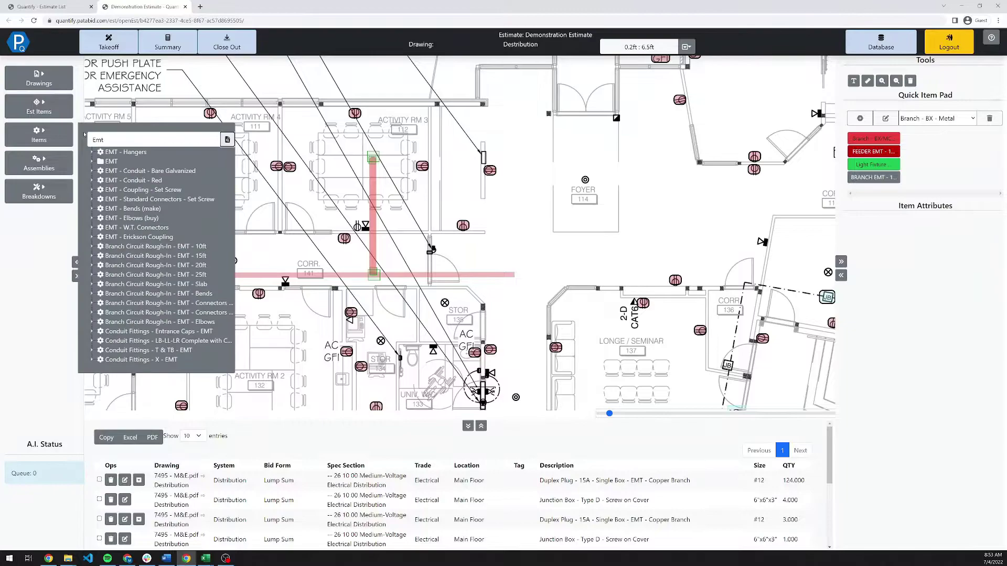
{"action": "left_click", "coordinate": [173, 256]}
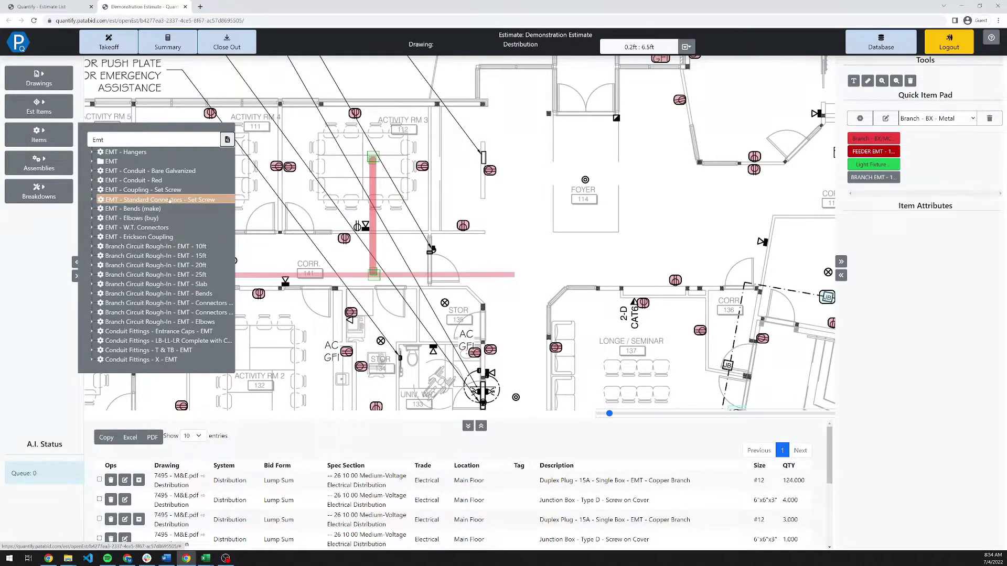
{"action": "left_click", "coordinate": [169, 201]}
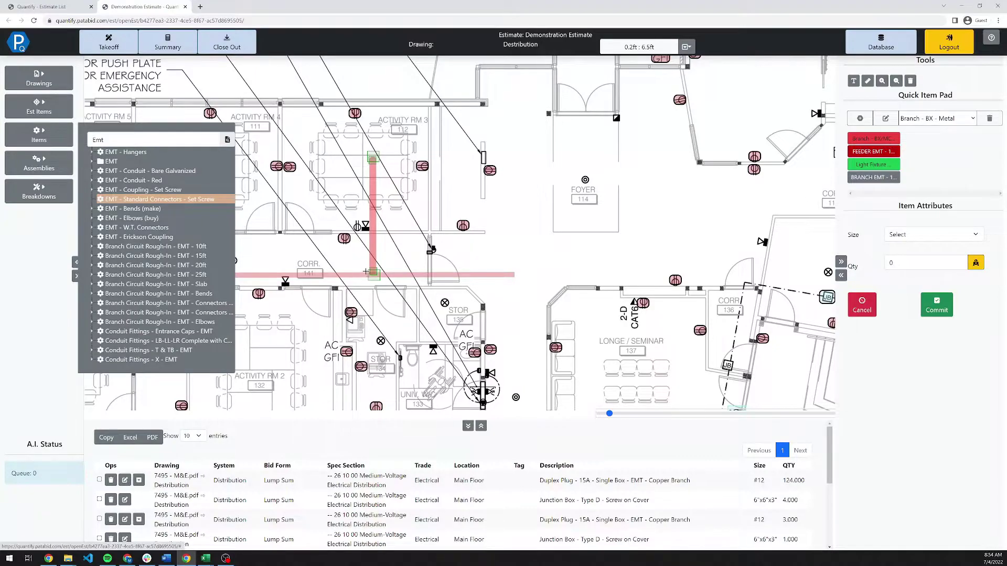
{"action": "left_click", "coordinate": [374, 274]}
{"action": "left_click", "coordinate": [381, 275]}
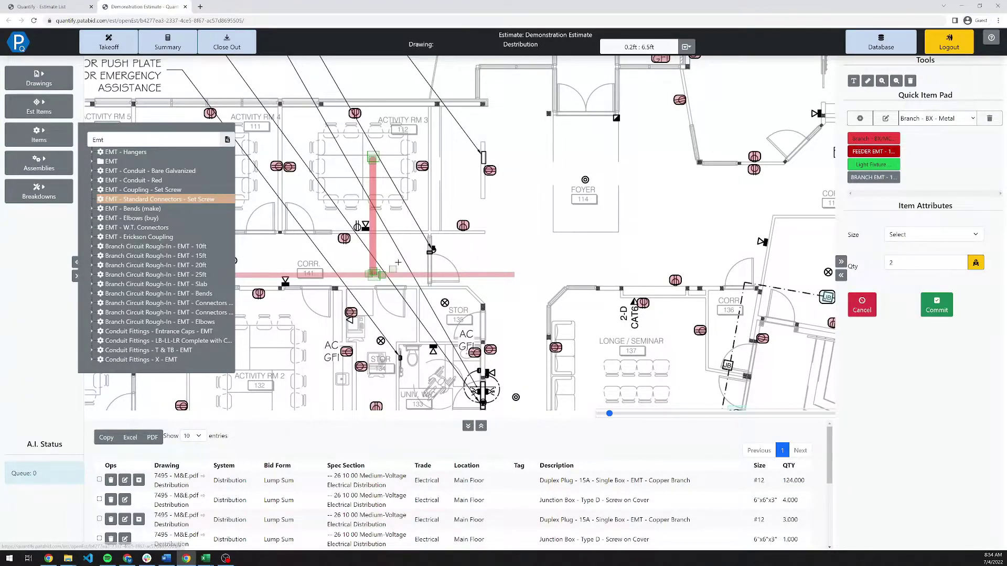
{"action": "left_click", "coordinate": [936, 264]}
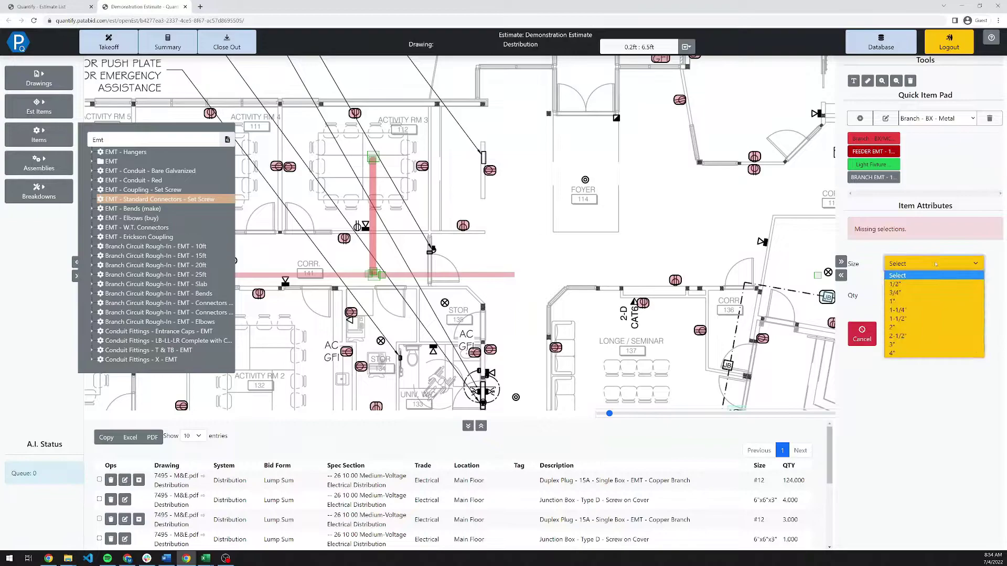
{"action": "left_click", "coordinate": [931, 310]}
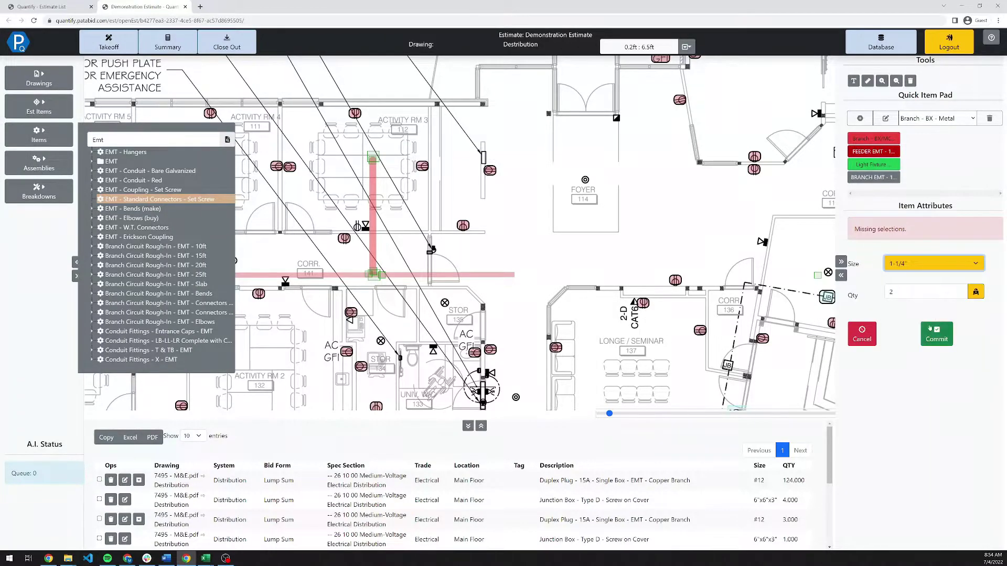
{"action": "left_click", "coordinate": [929, 329]}
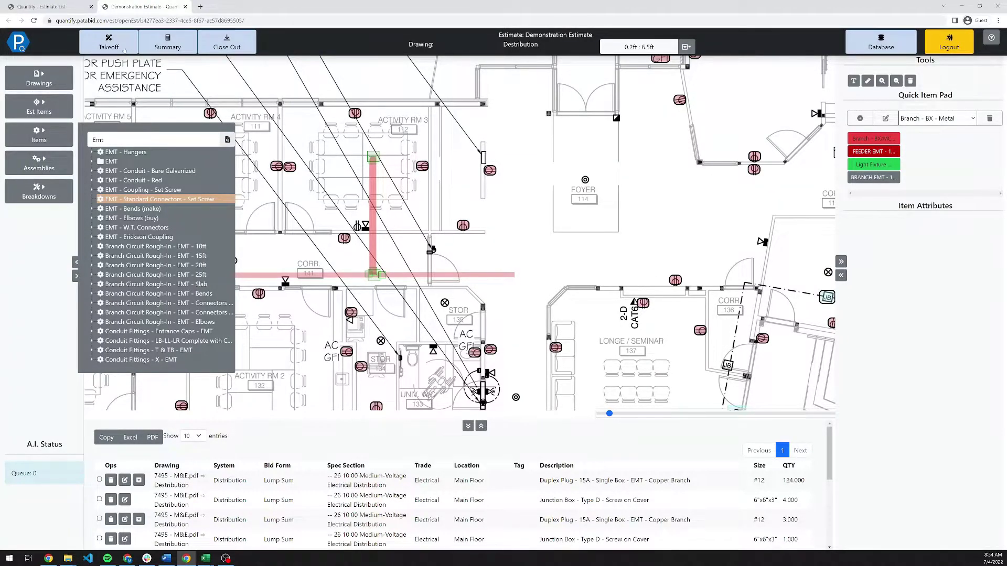
{"action": "left_click", "coordinate": [39, 135]}
{"action": "scroll", "coordinate": [385, 225], "scroll_direction": "up", "scroll_amount": 2}
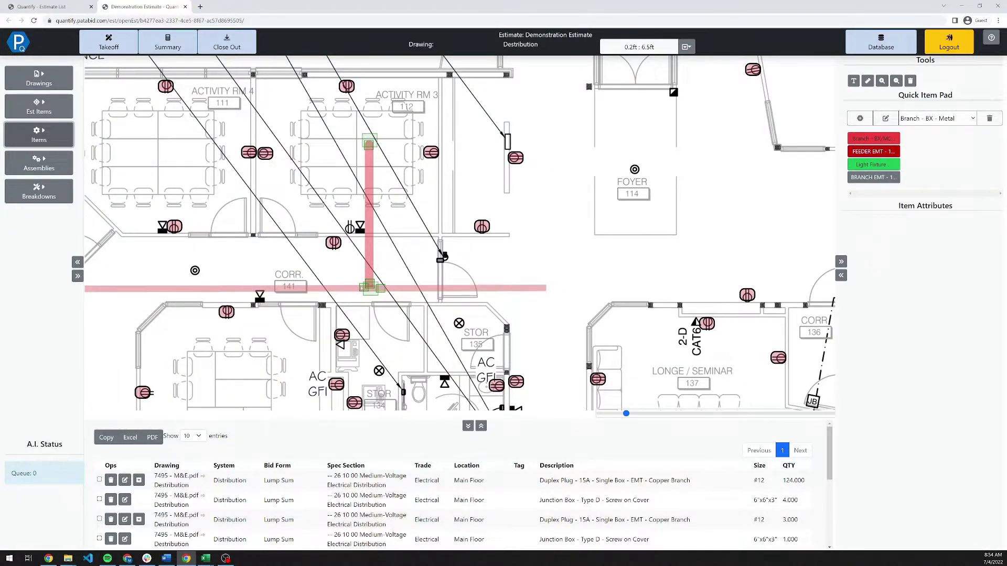
Select the vertical conduit run in Activity Rm 3 and extend its top end slightly higher.
{"action": "left_click", "coordinate": [367, 288]}
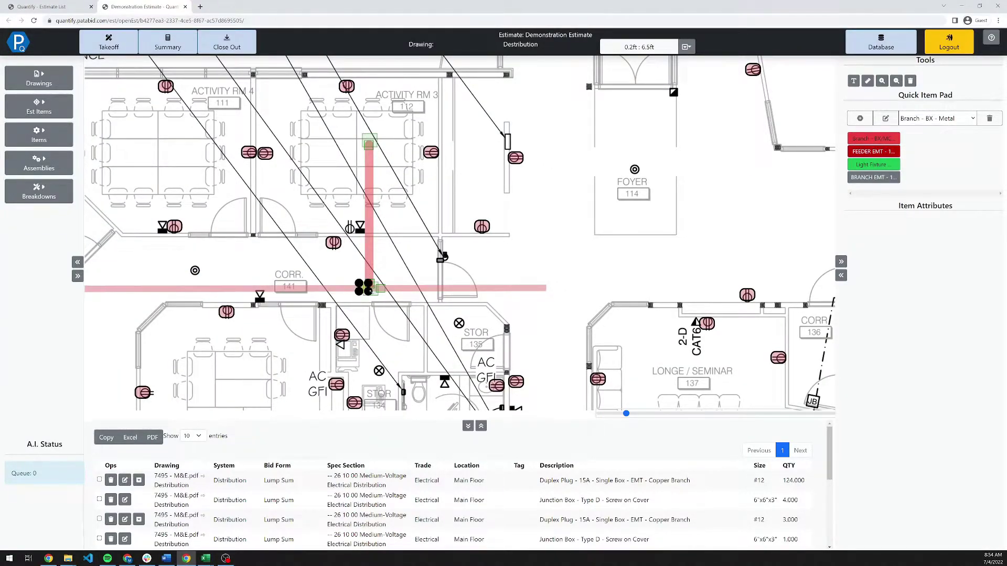
{"action": "left_click", "coordinate": [380, 289]}
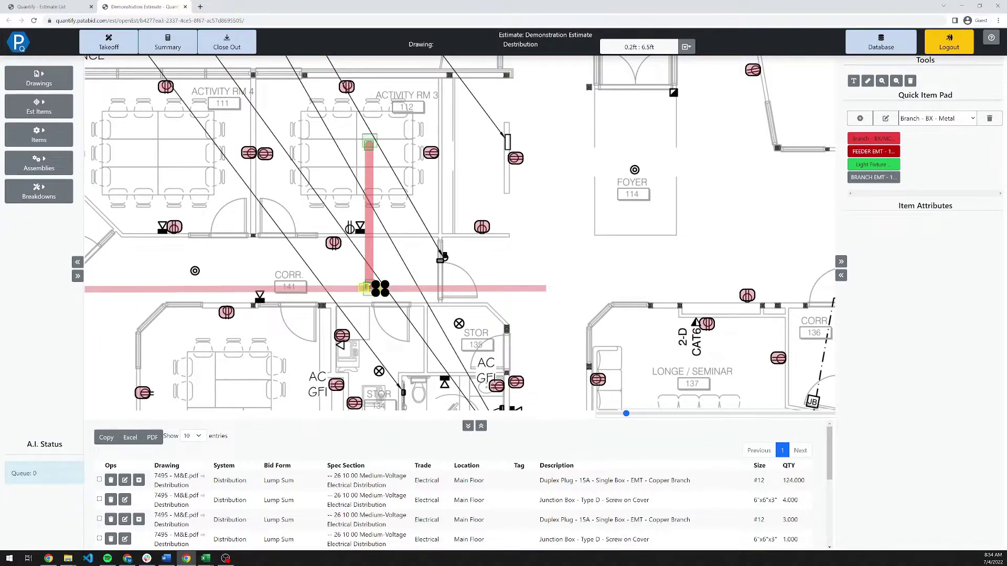
{"action": "left_click", "coordinate": [370, 289]}
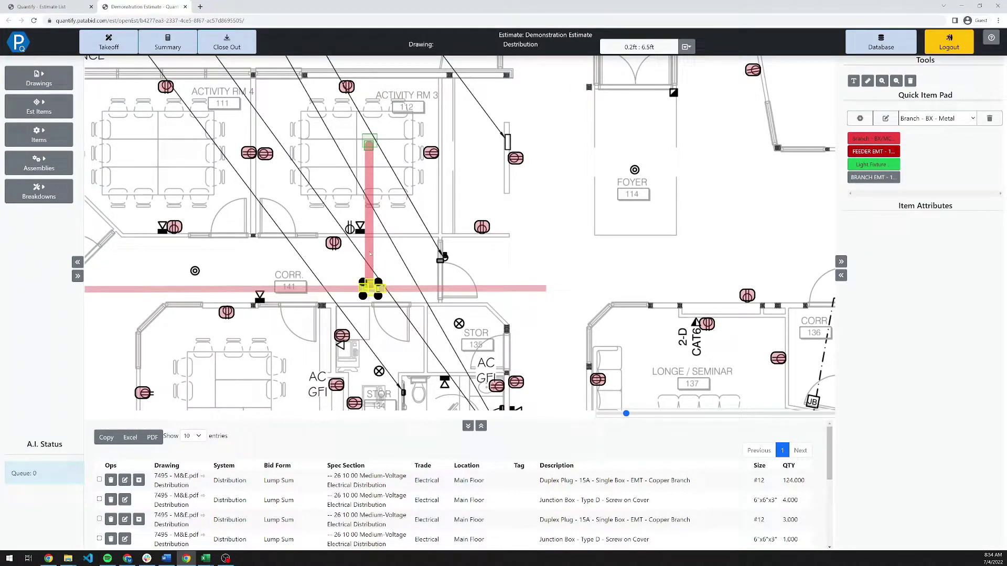
{"action": "left_click", "coordinate": [370, 254]}
{"action": "left_click", "coordinate": [369, 151]}
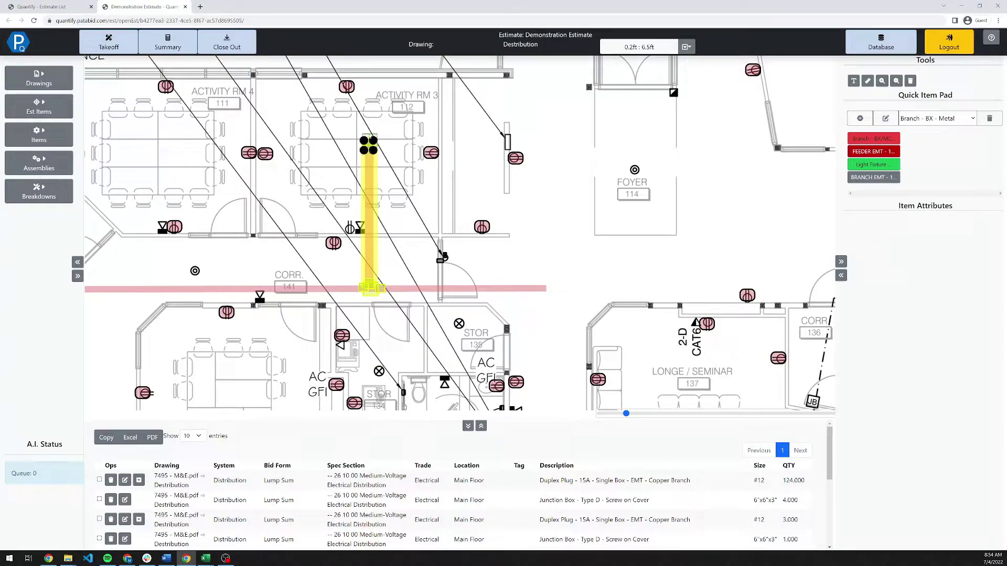
{"action": "left_click_drag", "start_coordinate": [369, 143], "coordinate": [369, 137]}
Copy the conduit run and place the copy in Activity Rm 4.
{"action": "right_click", "coordinate": [368, 199]}
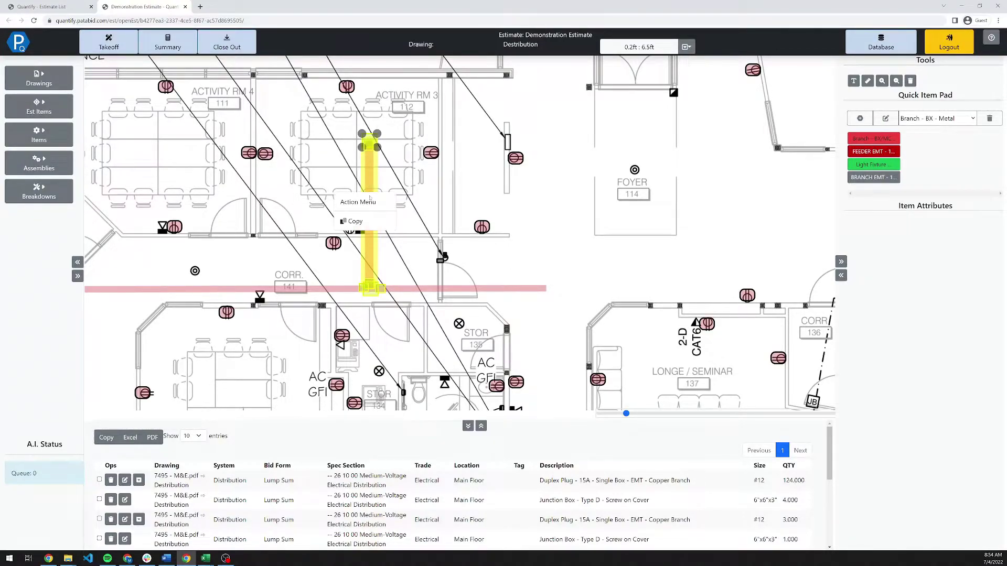
{"action": "left_click", "coordinate": [362, 222]}
{"action": "left_click_drag", "start_coordinate": [280, 281], "coordinate": [153, 215]}
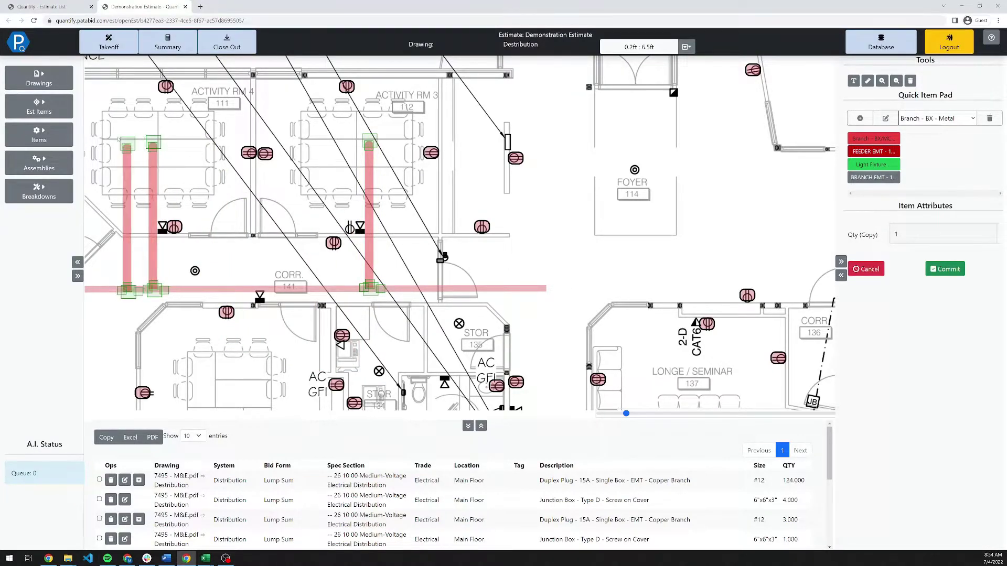
{"action": "left_click_drag", "start_coordinate": [459, 233], "coordinate": [806, 189]}
Drop branch conduit copies in Activity Rm 6 and 7, the Pastor offices and Admin, then exit copy mode.
{"action": "scroll", "coordinate": [459, 234], "scroll_direction": "down", "scroll_amount": 3}
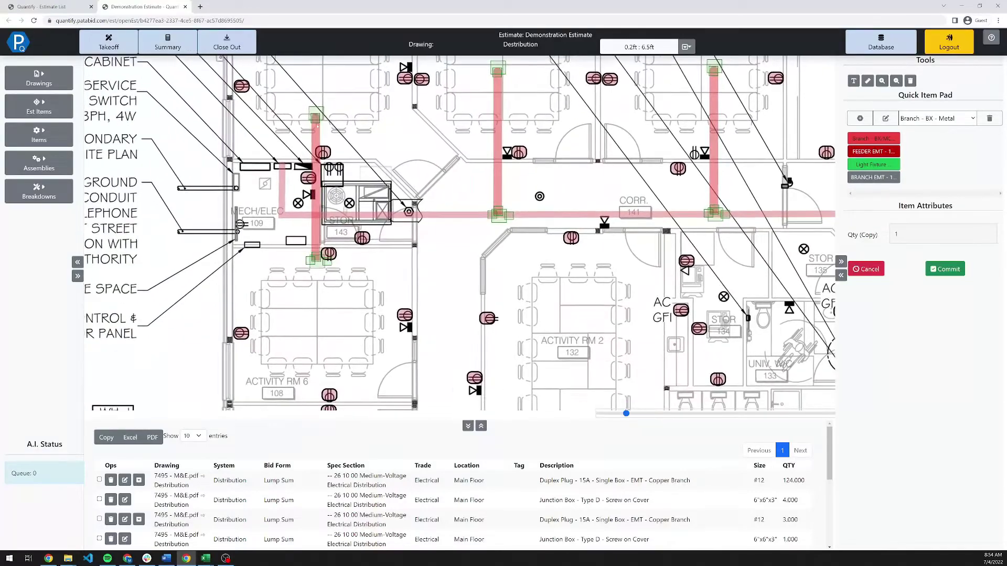
{"action": "left_click_drag", "start_coordinate": [359, 331], "coordinate": [289, 273]}
{"action": "left_click", "coordinate": [289, 273]}
{"action": "scroll", "coordinate": [288, 273], "scroll_direction": "down", "scroll_amount": 3}
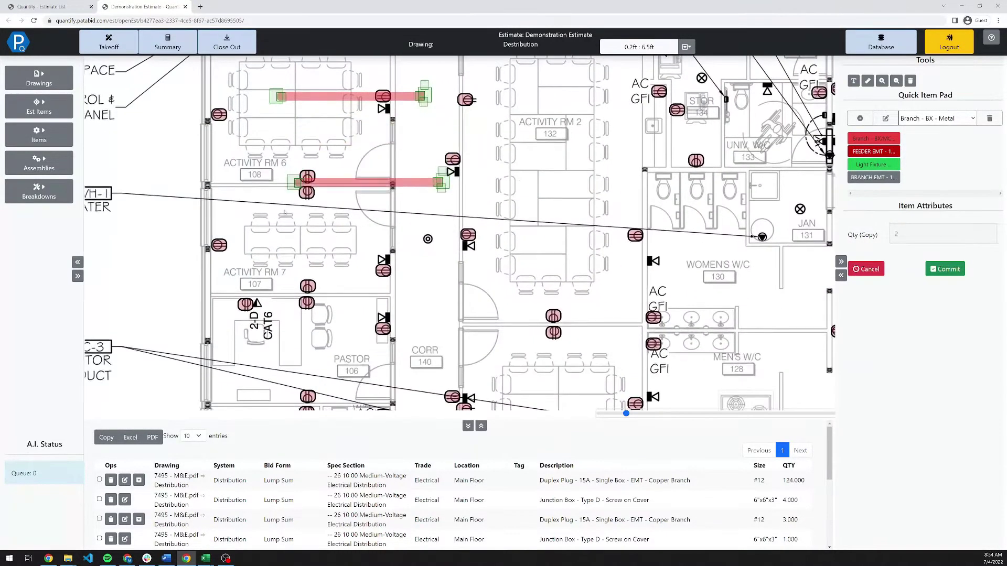
{"action": "left_click", "coordinate": [275, 365]}
{"action": "scroll", "coordinate": [275, 365], "scroll_direction": "down", "scroll_amount": 4}
{"action": "left_click", "coordinate": [271, 277]}
{"action": "scroll", "coordinate": [265, 314], "scroll_direction": "down", "scroll_amount": 4}
{"action": "left_click", "coordinate": [252, 245]}
{"action": "scroll", "coordinate": [323, 133], "scroll_direction": "up", "scroll_amount": 3}
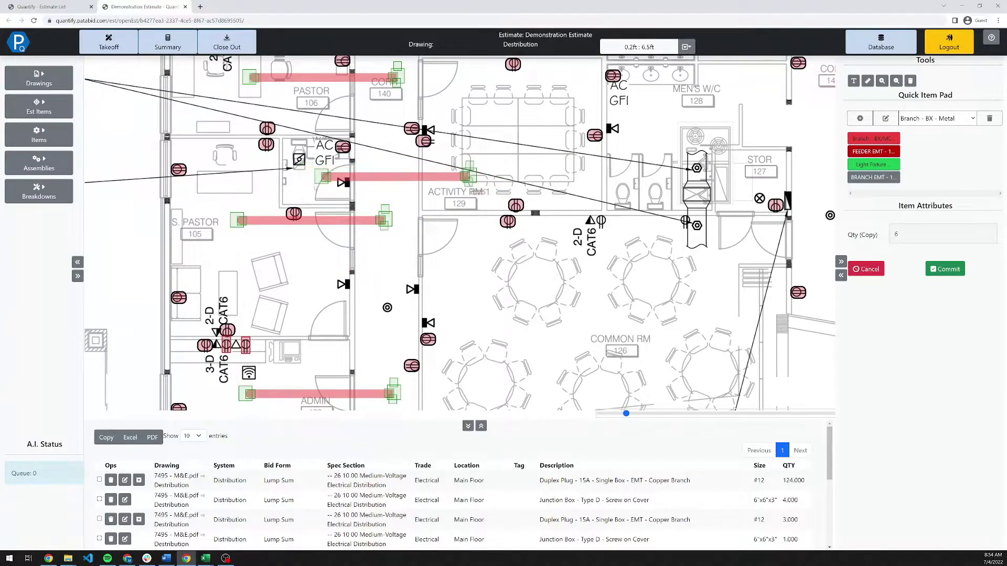
{"action": "key", "text": "Escape"}
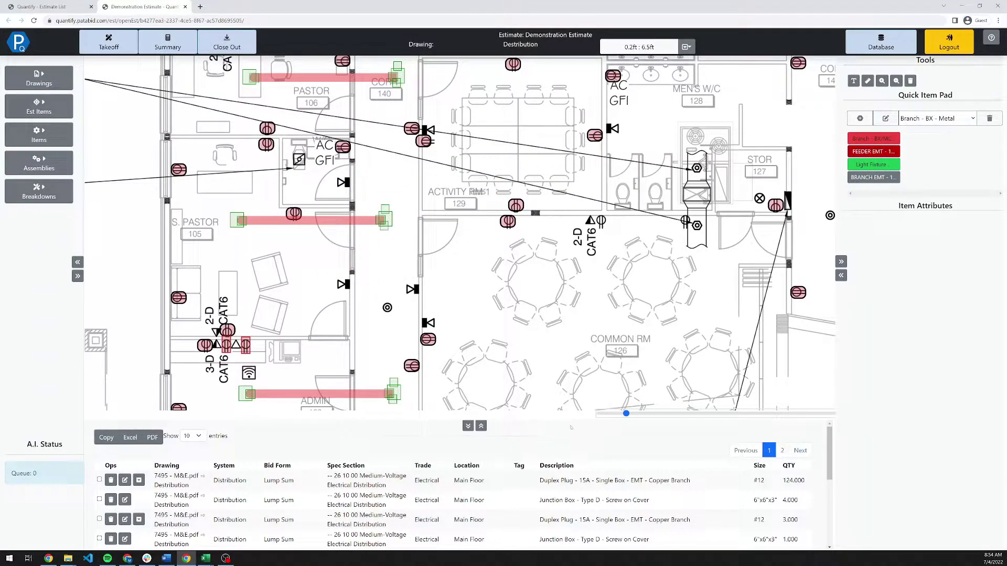
{"action": "scroll", "coordinate": [636, 501], "scroll_direction": "down", "scroll_amount": 3}
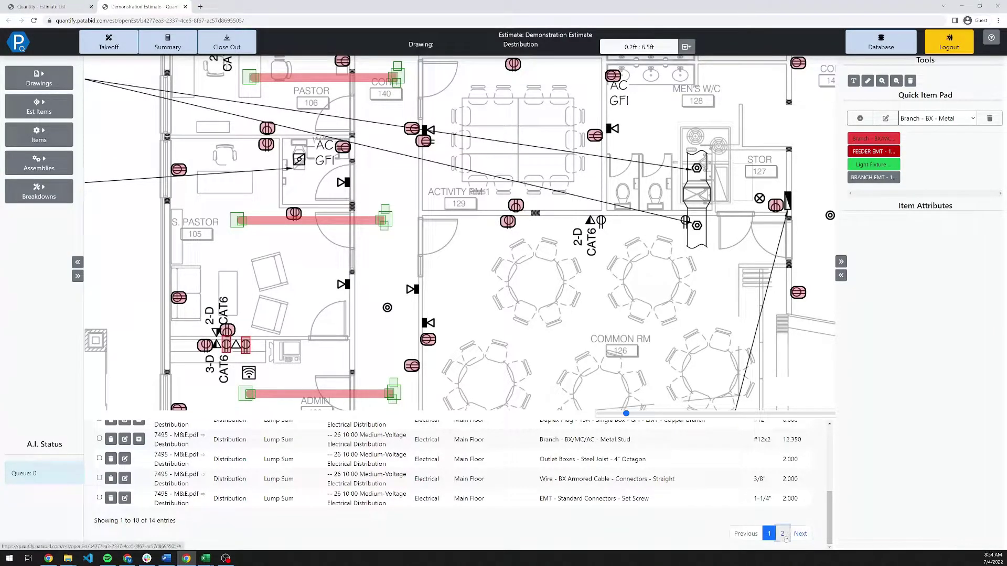
Show the second page of takeoff items, with branch BX conduit at 74.100, and pan to Activity Rm 2 and Foyer.
{"action": "left_click", "coordinate": [782, 534]}
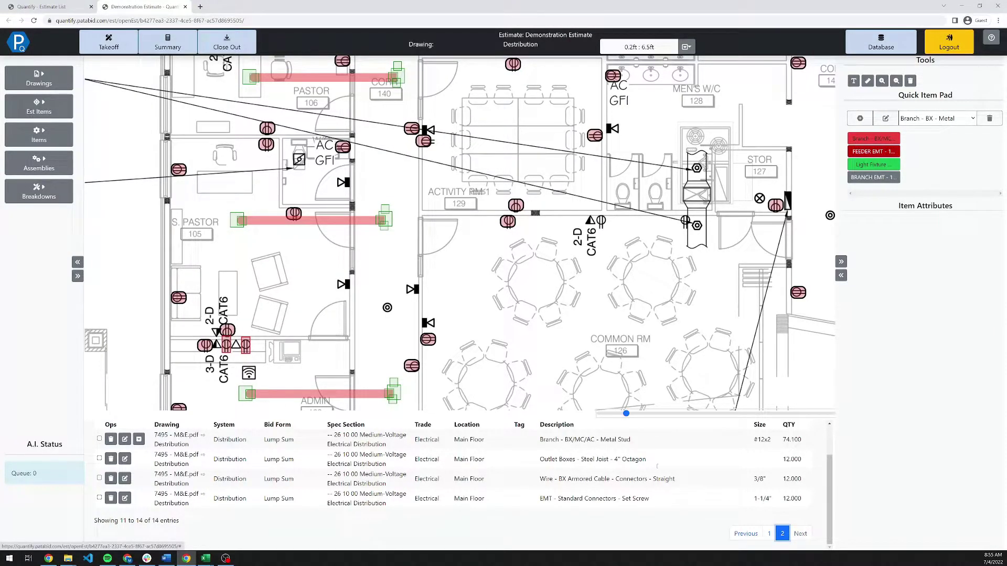
{"action": "scroll", "coordinate": [502, 224], "scroll_direction": "down", "scroll_amount": 3}
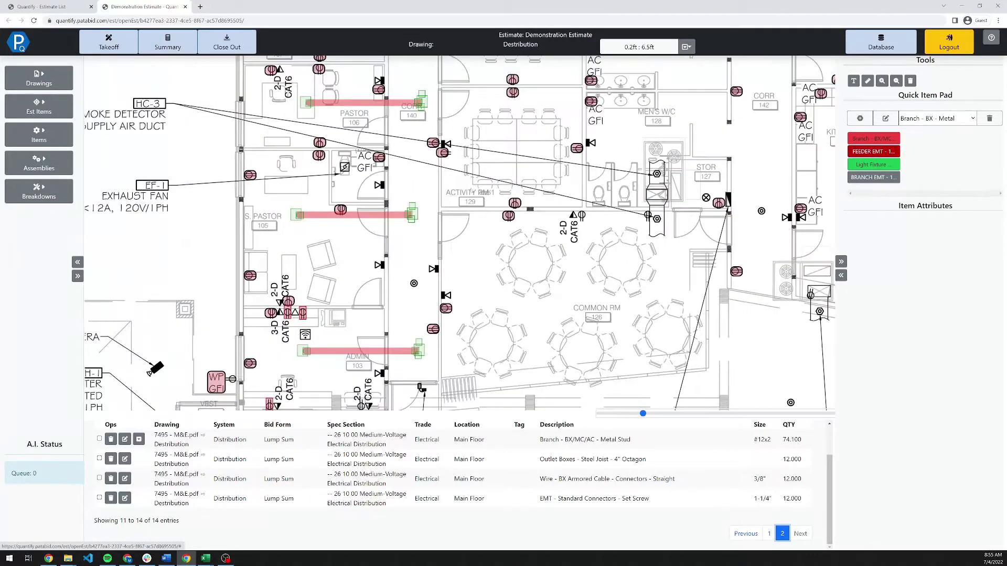
{"action": "mouse_move", "coordinate": [603, 367]}
{"action": "left_mouse_down"}
{"action": "mouse_move", "coordinate": [472, 315]}
{"action": "mouse_move", "coordinate": [475, 337]}
{"action": "left_mouse_up"}
Switch to the 10 Lighting drawing.
{"action": "left_click", "coordinate": [39, 79]}
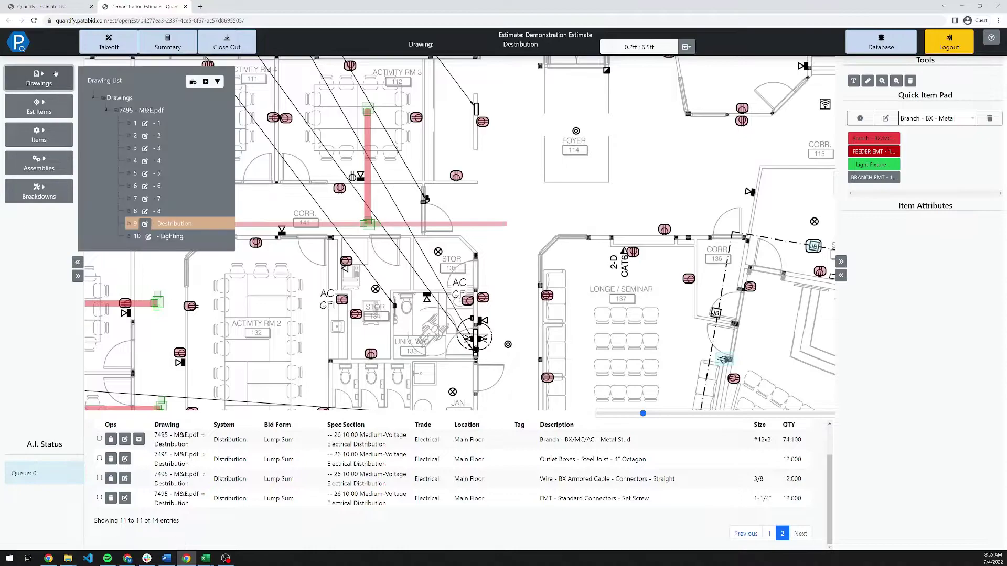
{"action": "left_click", "coordinate": [172, 237]}
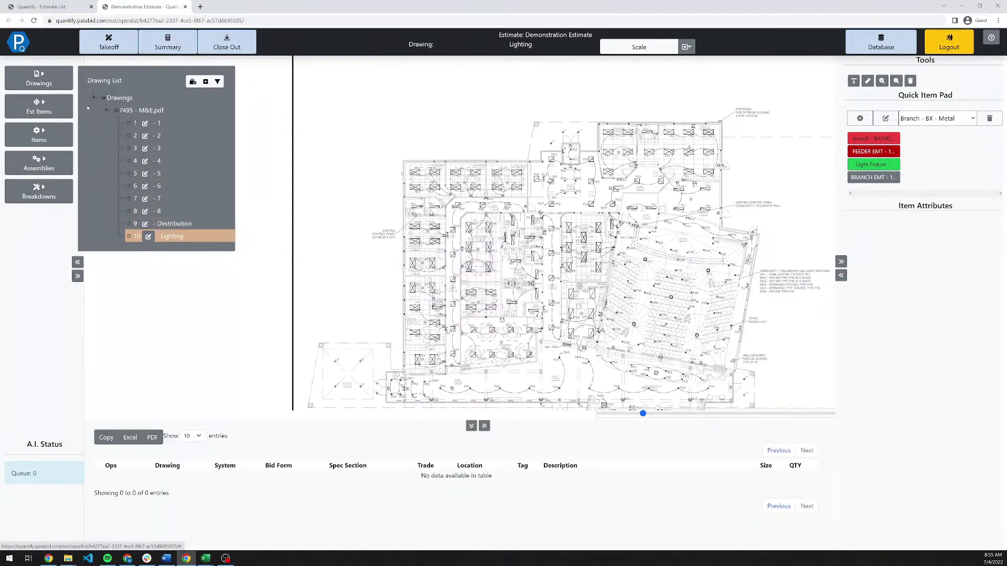
{"action": "left_click", "coordinate": [62, 85]}
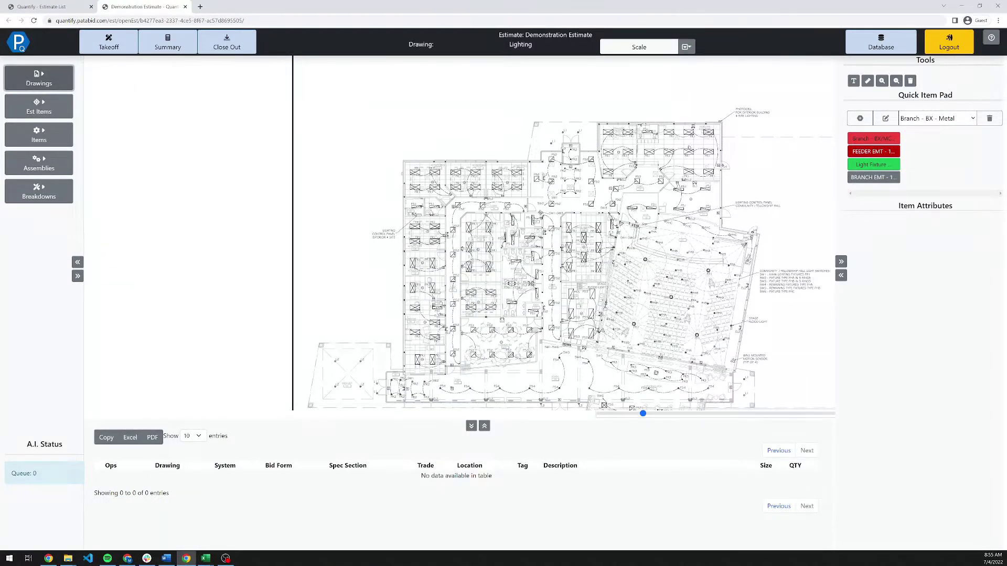
{"action": "scroll", "coordinate": [690, 145], "scroll_direction": "up", "scroll_amount": 5}
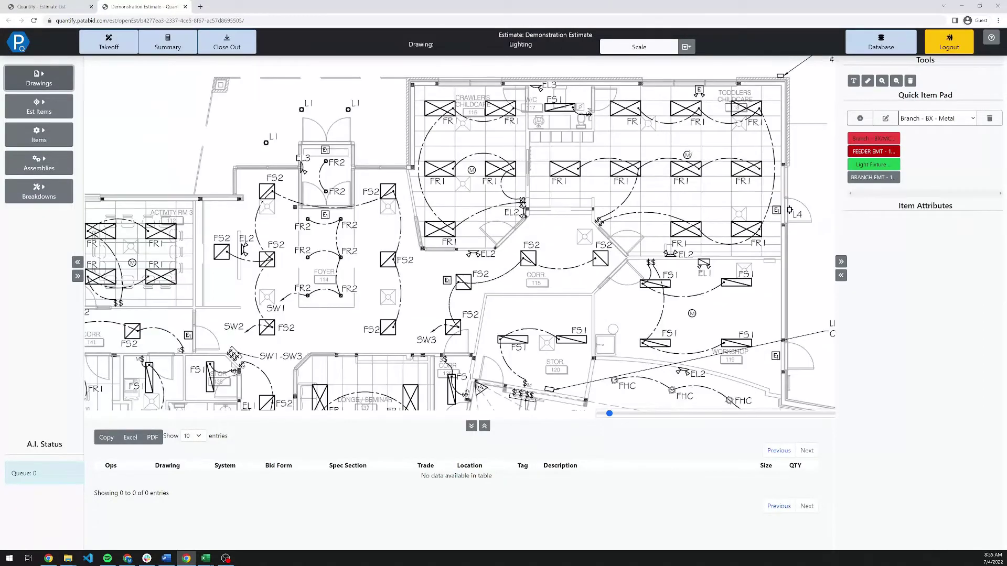
{"action": "scroll", "coordinate": [688, 153], "scroll_direction": "up", "scroll_amount": 1}
{"action": "left_click", "coordinate": [39, 107]}
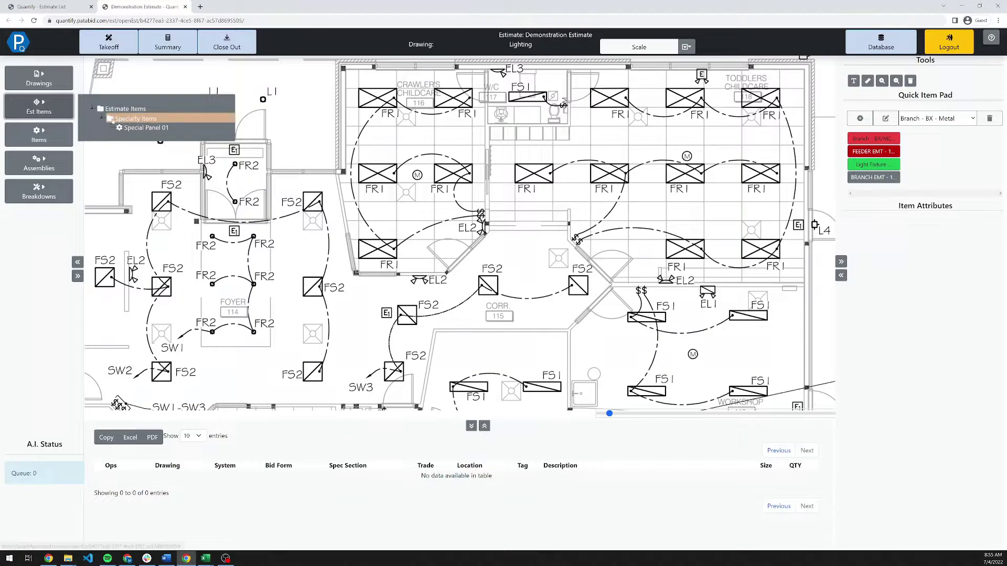
{"action": "left_click", "coordinate": [63, 115]}
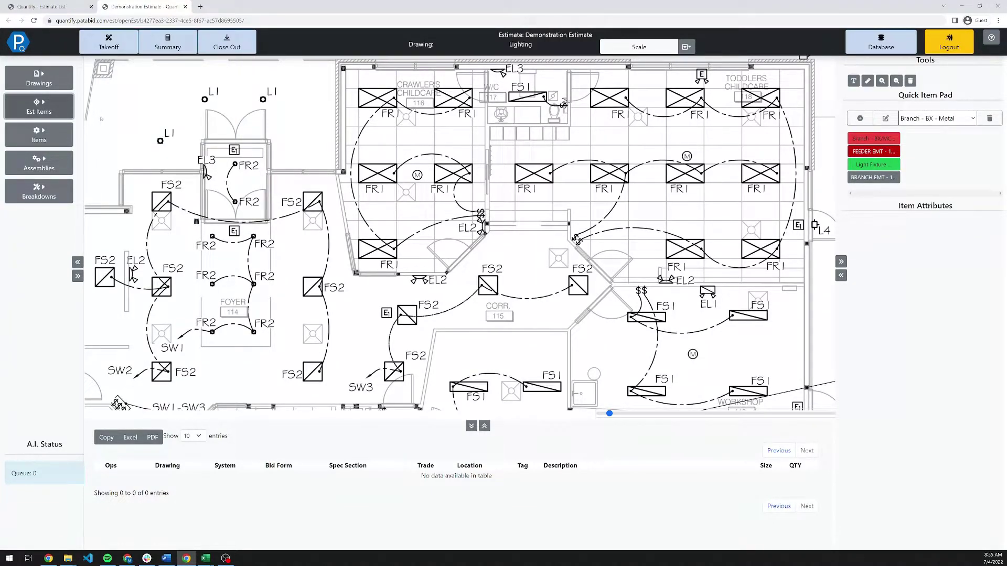
Pick the first Light Fixtures item and set 4 lamps, drop length 5 and tag FR1.
{"action": "left_click", "coordinate": [962, 118]}
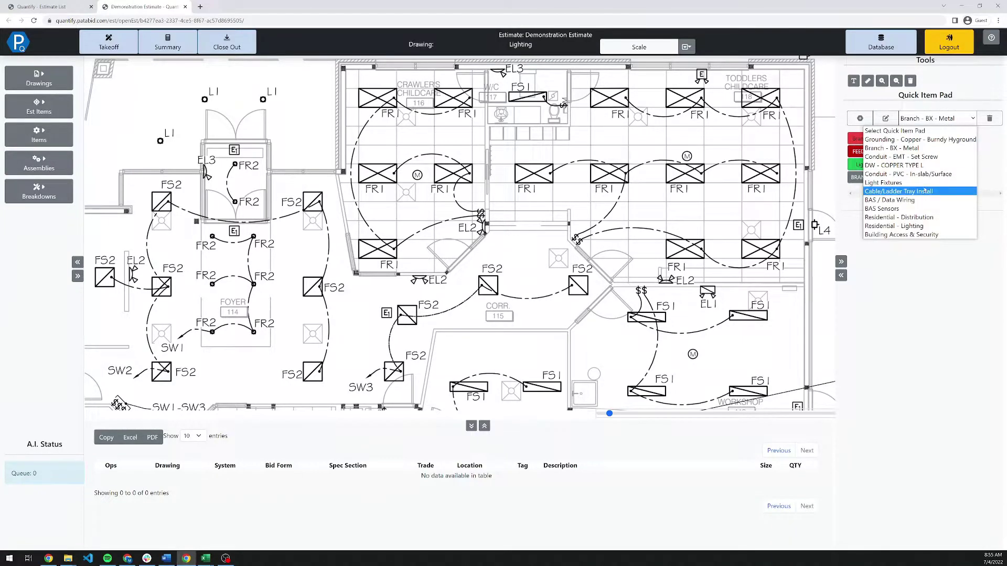
{"action": "left_click", "coordinate": [909, 183]}
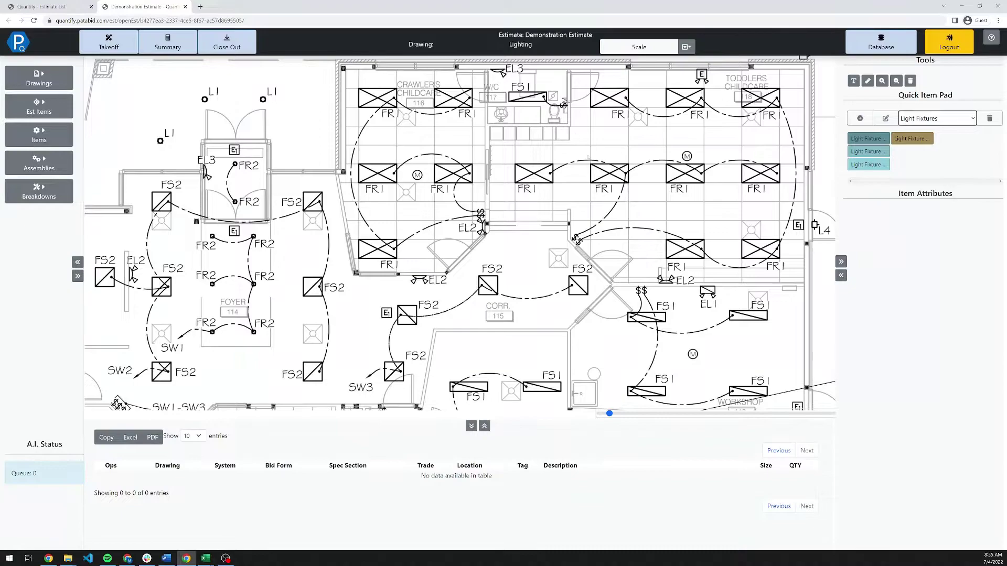
{"action": "left_click", "coordinate": [884, 138]}
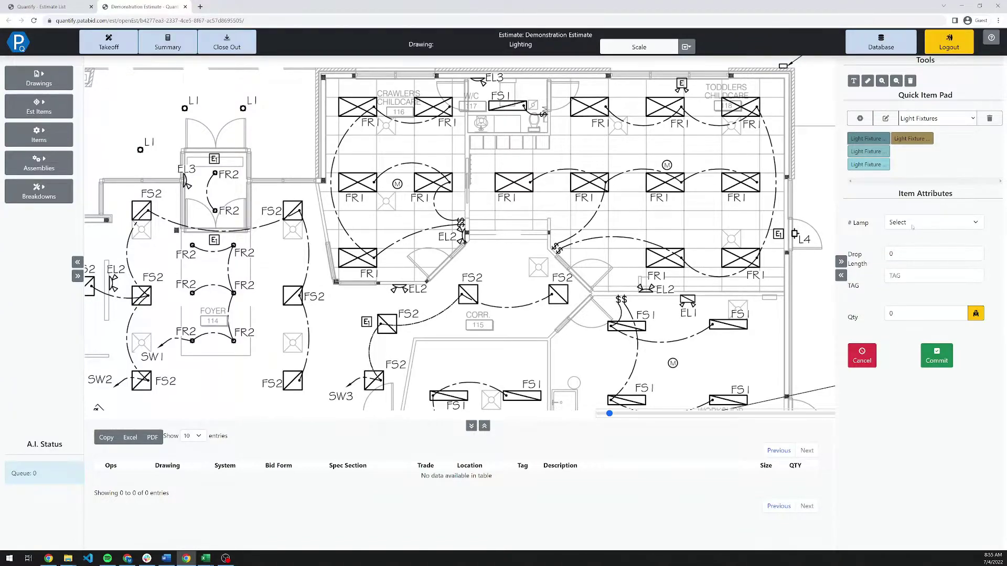
{"action": "left_click", "coordinate": [904, 227]}
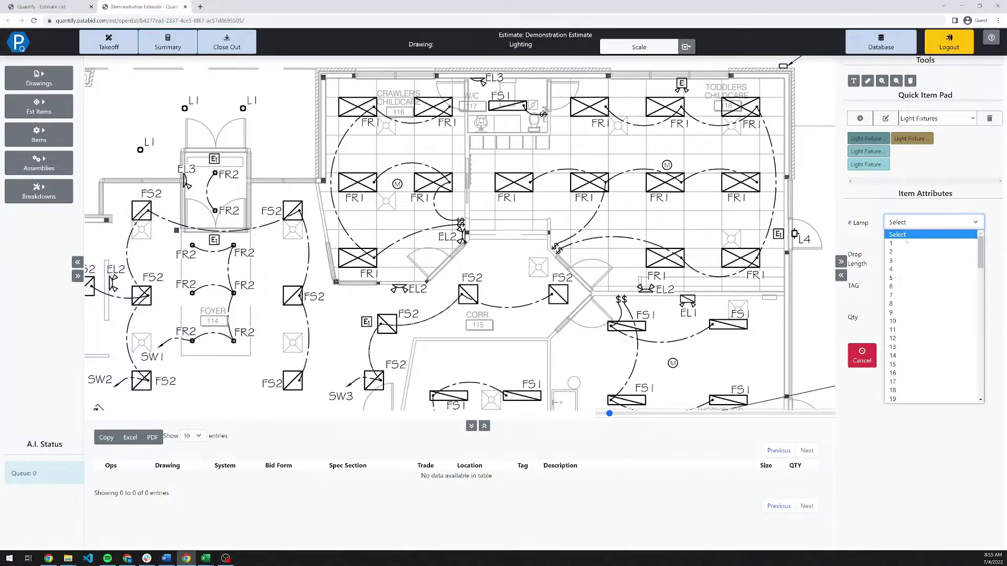
{"action": "left_click", "coordinate": [908, 269]}
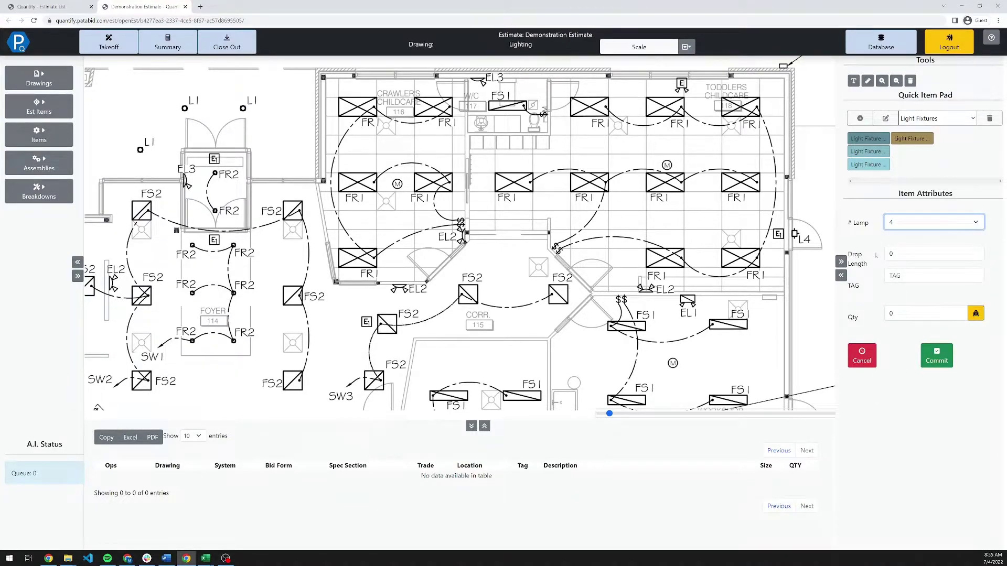
{"action": "double_click", "coordinate": [886, 254]}
{"action": "type", "text": "5"}
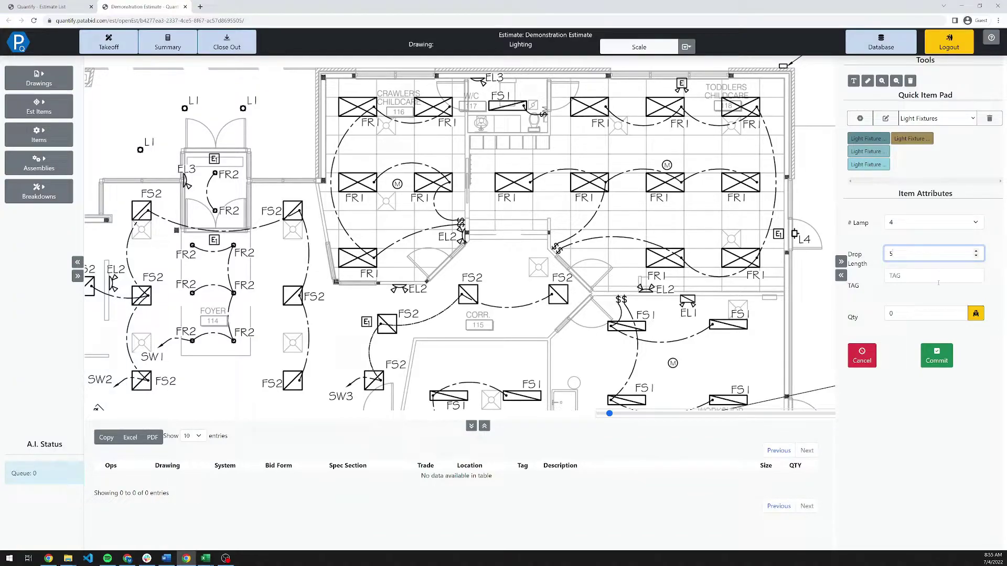
{"action": "left_click", "coordinate": [936, 276]}
{"action": "type", "text": "FR1"}
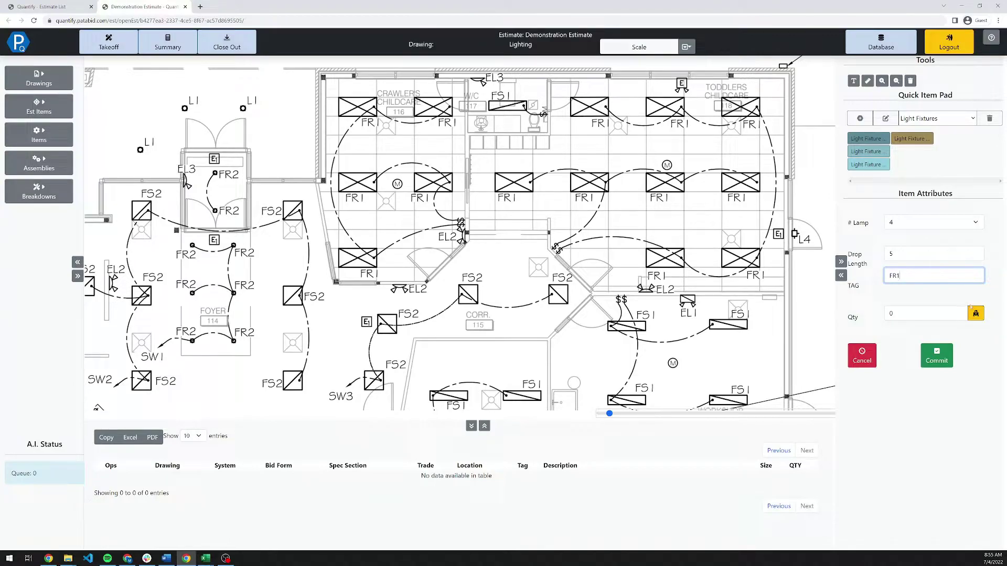
Run a rapid AI count of FR1 fixtures, boxing one near the top centre as the sample.
{"action": "left_click", "coordinate": [975, 313]}
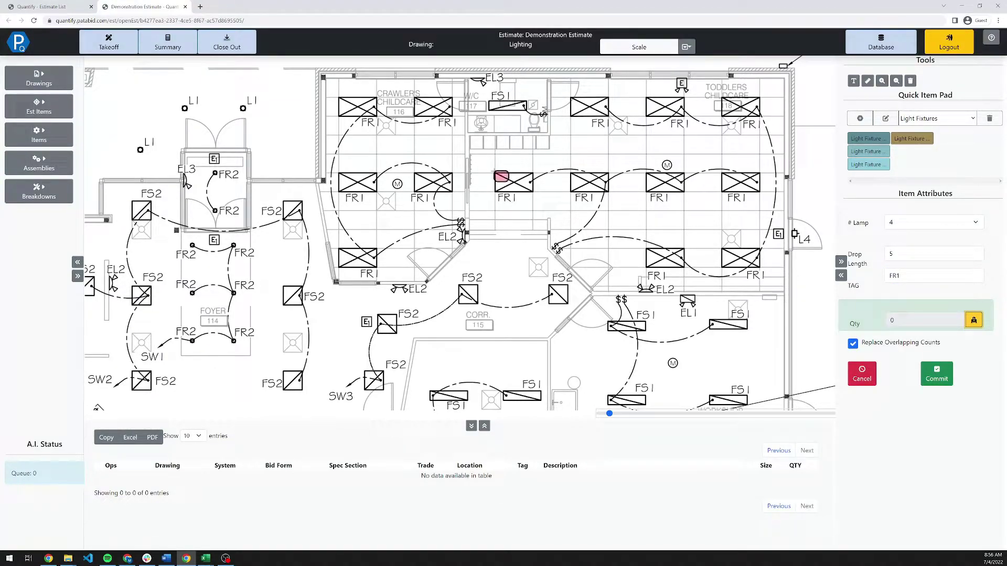
{"action": "left_click_drag", "start_coordinate": [494, 171], "coordinate": [535, 203]}
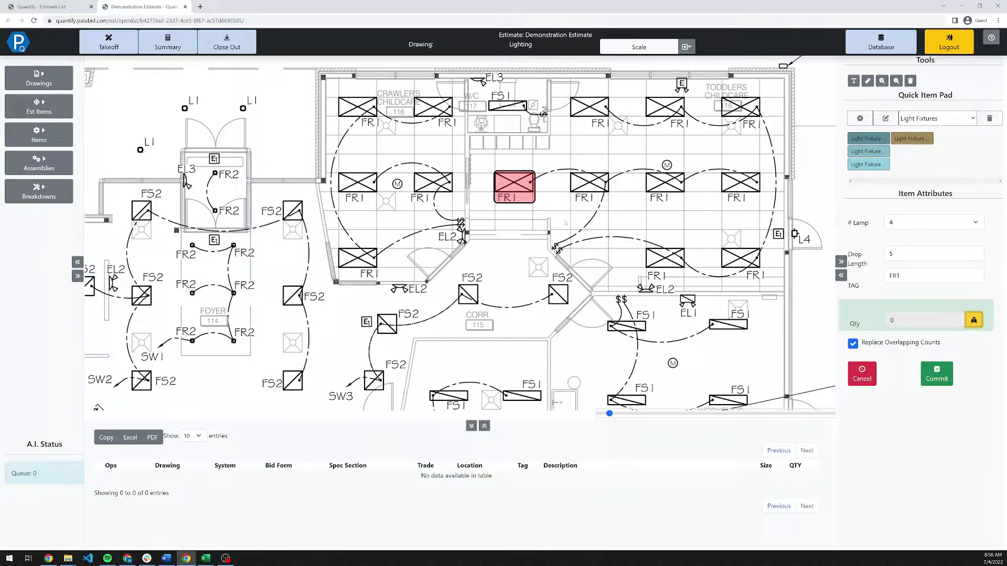
{"action": "left_click", "coordinate": [937, 374]}
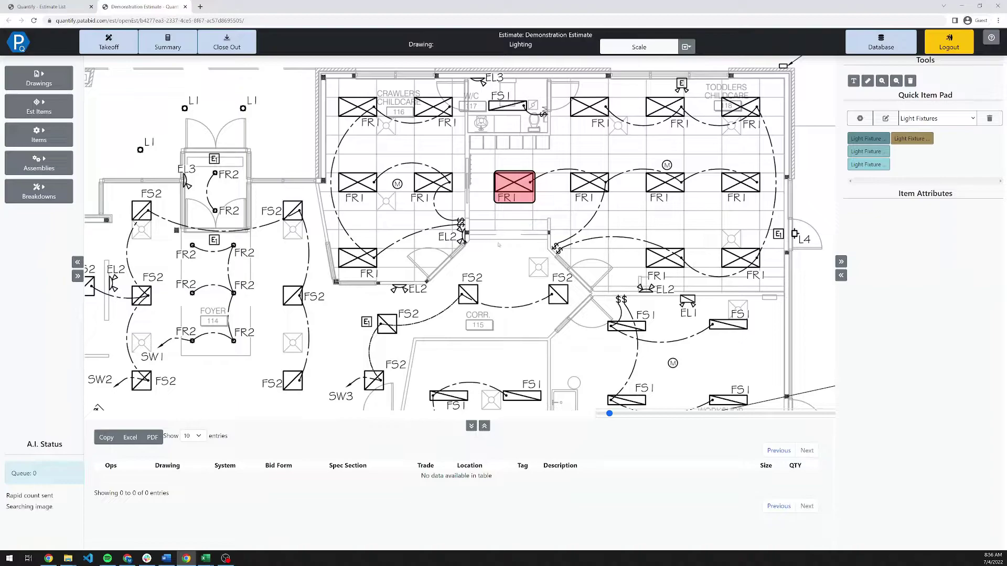
Pick the second light fixture item with 2 lamps, 200W and tag FS2.
{"action": "left_click", "coordinate": [898, 140]}
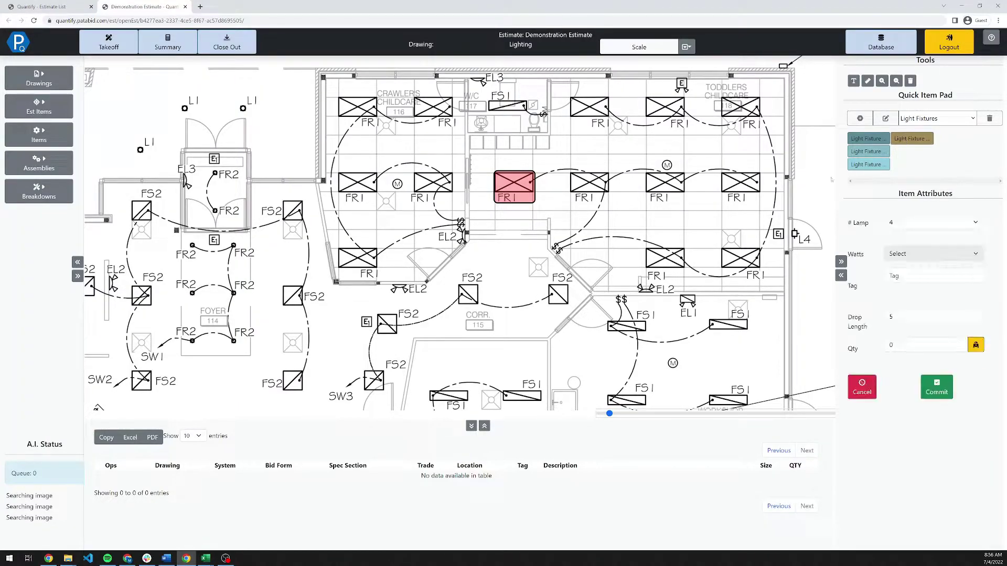
{"action": "left_click", "coordinate": [913, 220]}
{"action": "left_click", "coordinate": [913, 254]}
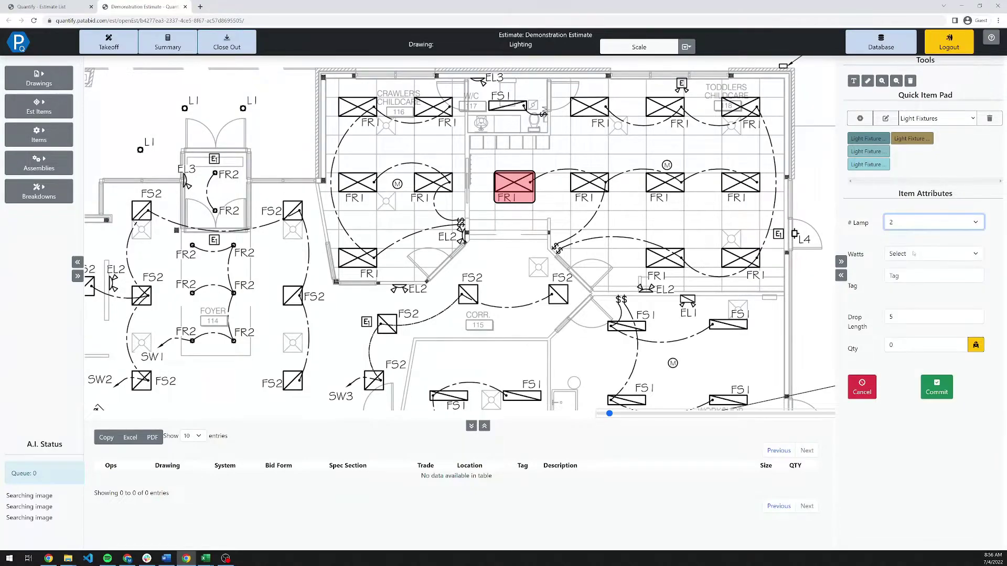
{"action": "left_click", "coordinate": [913, 254]}
{"action": "left_click", "coordinate": [917, 273]}
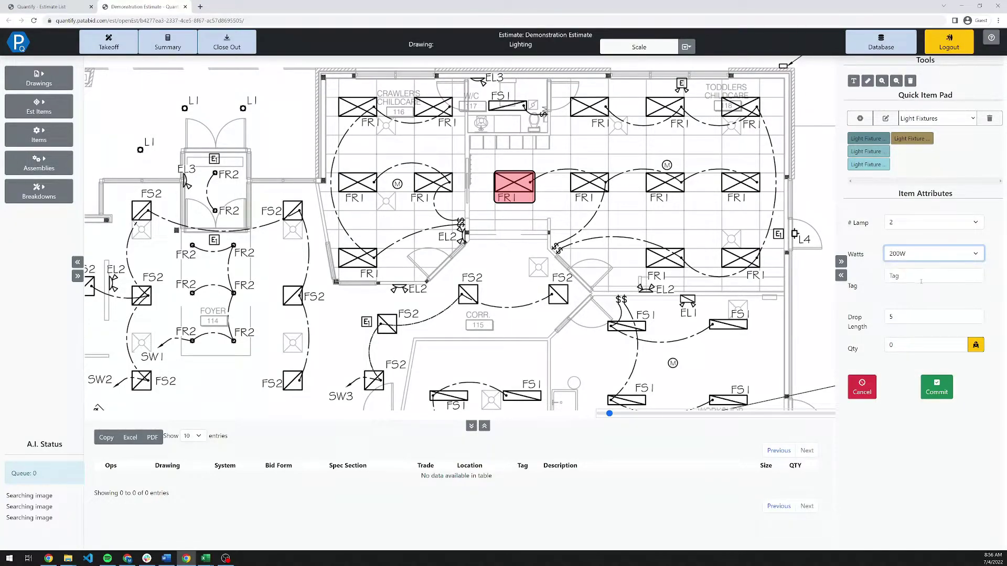
{"action": "left_click", "coordinate": [921, 278]}
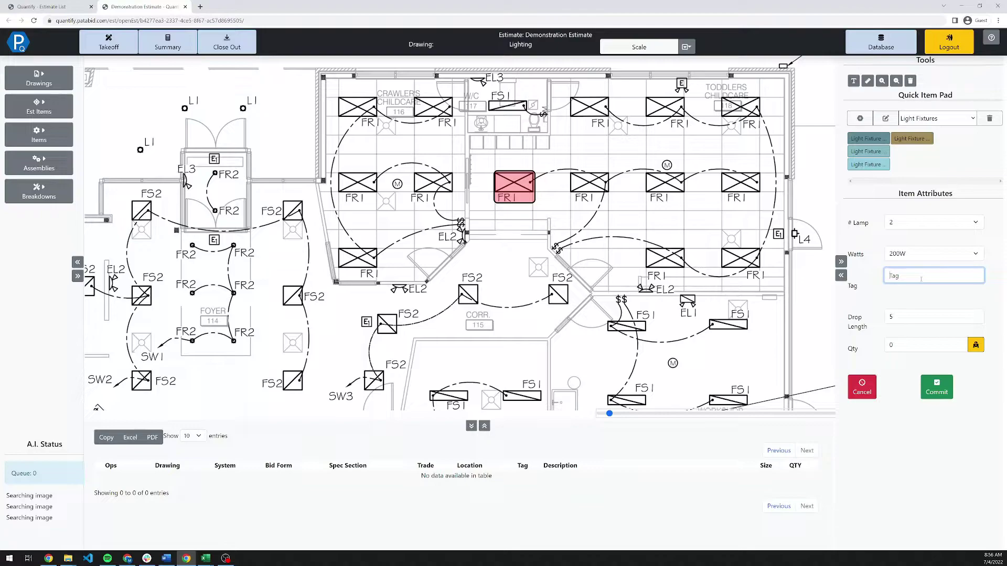
{"action": "type", "text": "FS2"}
Box the lower-left FS2 fixture as the sample and commit its rapid count.
{"action": "left_click", "coordinate": [975, 345]}
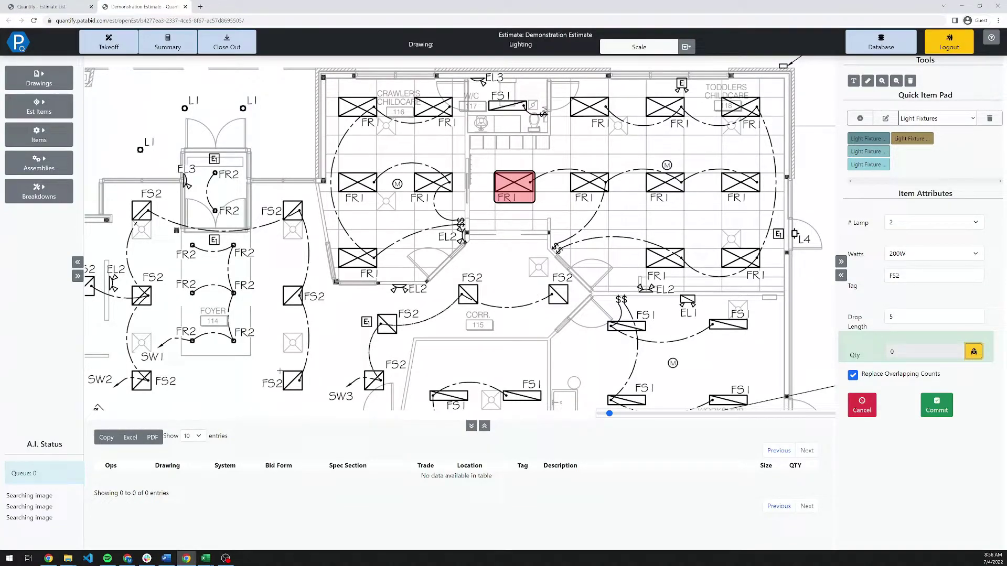
{"action": "left_click_drag", "start_coordinate": [282, 370], "coordinate": [304, 393]}
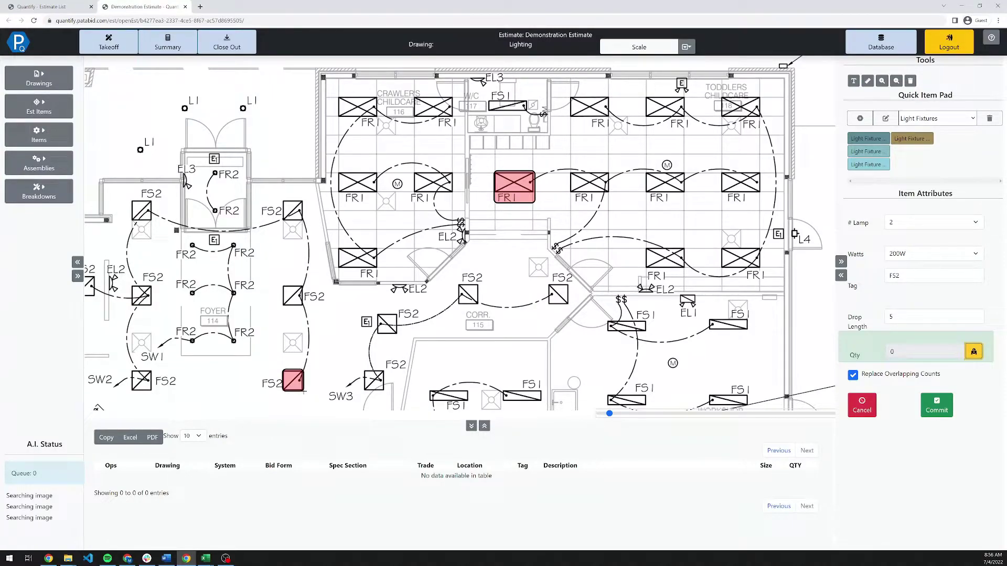
{"action": "left_click", "coordinate": [938, 405]}
Zoom out and pan around the lighting plan while the A.I. status reports a completed count.
{"action": "scroll", "coordinate": [351, 268], "scroll_direction": "down", "scroll_amount": 3}
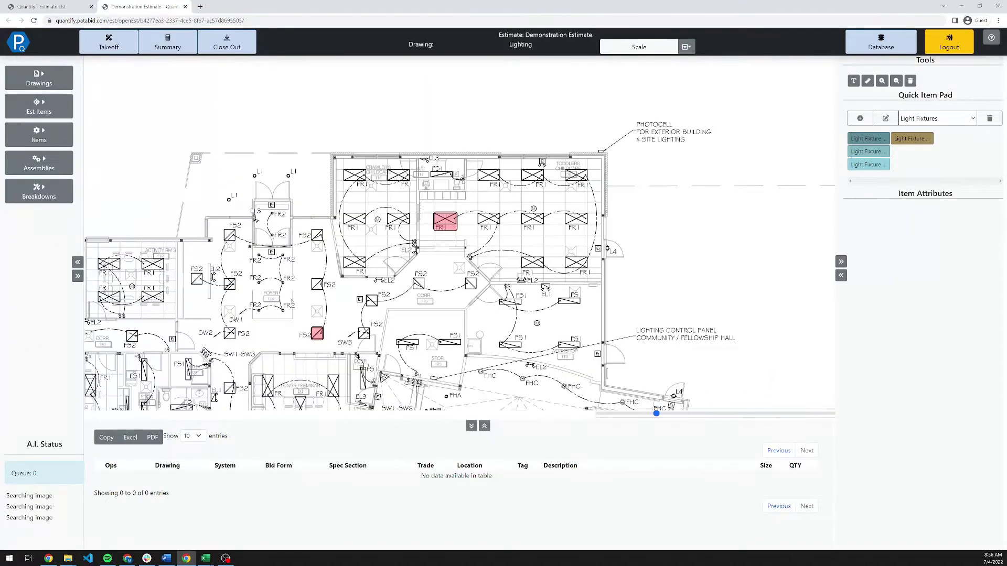
{"action": "left_click_drag", "start_coordinate": [351, 268], "coordinate": [585, 150]}
{"action": "left_click_drag", "start_coordinate": [470, 136], "coordinate": [408, 243]}
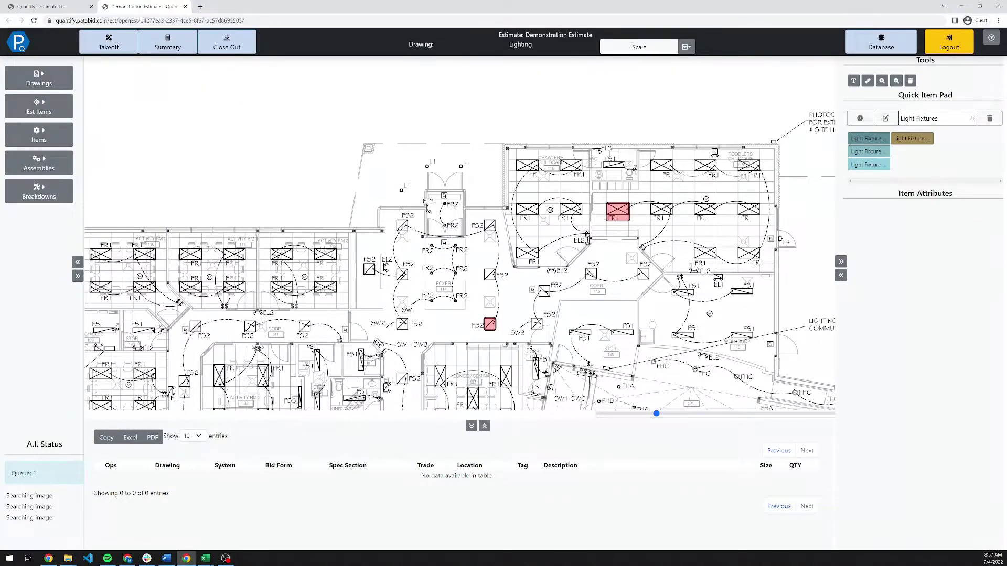
{"action": "mouse_move", "coordinate": [407, 401]}
{"action": "left_mouse_down"}
{"action": "mouse_move", "coordinate": [409, 385]}
{"action": "mouse_move", "coordinate": [503, 281]}
{"action": "mouse_move", "coordinate": [360, 153]}
{"action": "mouse_move", "coordinate": [386, 82]}
{"action": "mouse_move", "coordinate": [544, 29]}
{"action": "left_mouse_up"}
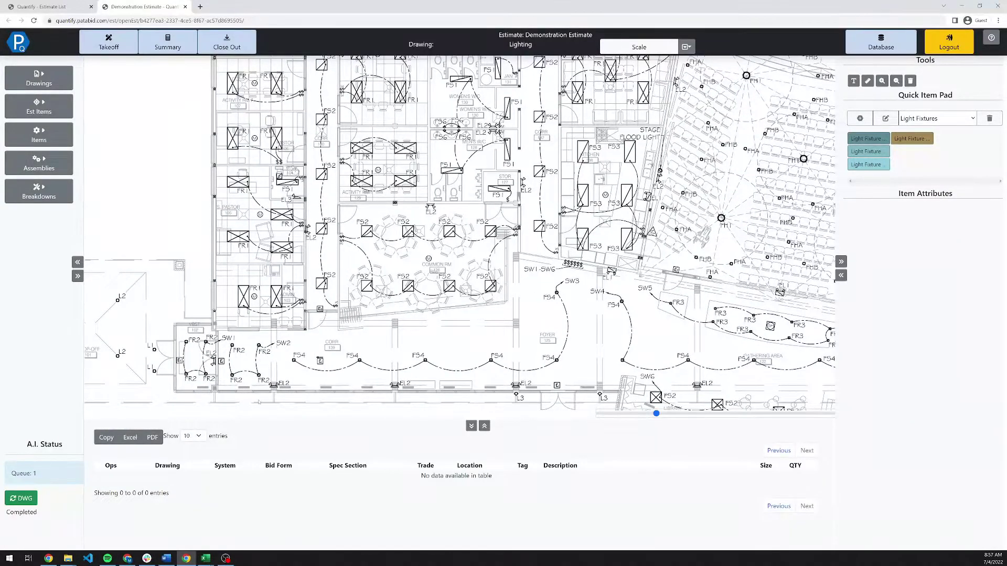
Load the completed FR1 count onto the plan and copy a count onto the missed TODDLERS fixture.
{"action": "left_click", "coordinate": [23, 499]}
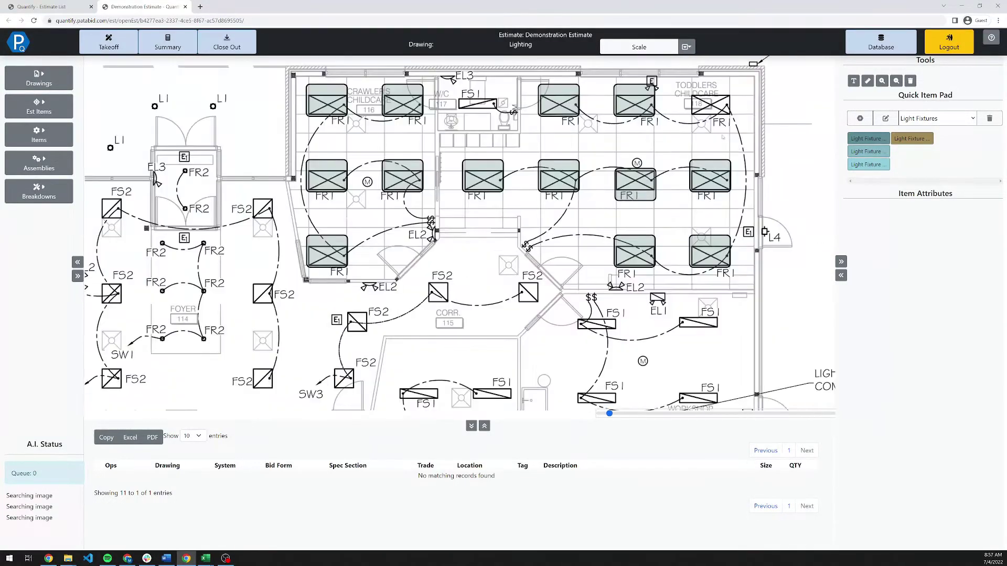
{"action": "scroll", "coordinate": [678, 152], "scroll_direction": "down", "scroll_amount": 3}
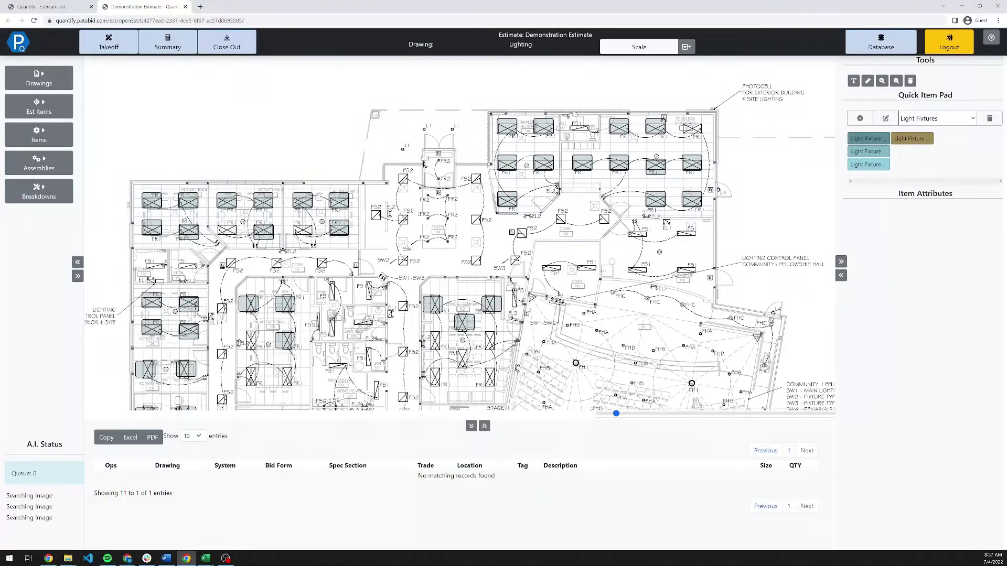
{"action": "scroll", "coordinate": [696, 150], "scroll_direction": "up", "scroll_amount": 3}
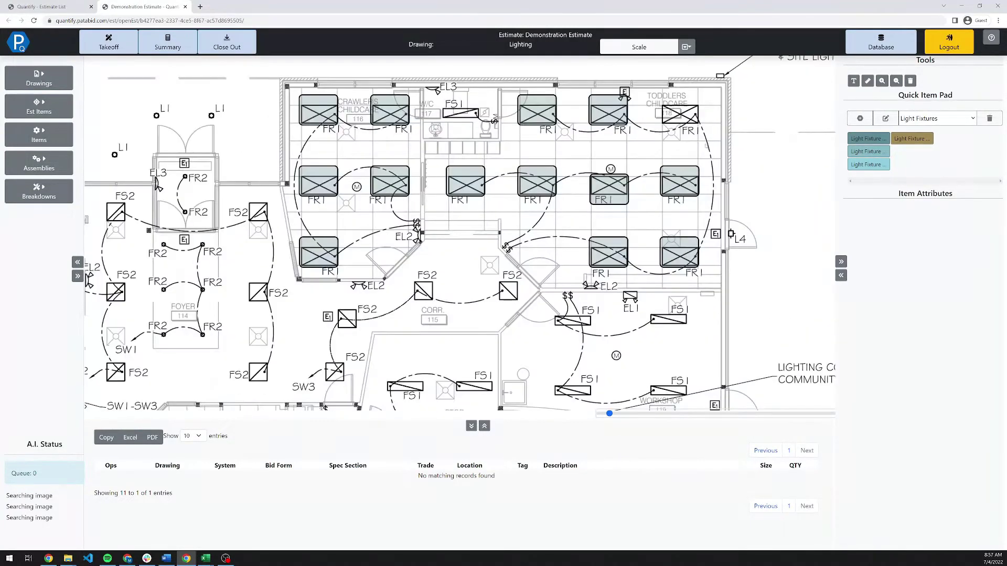
{"action": "scroll", "coordinate": [688, 164], "scroll_direction": "up", "scroll_amount": 1}
{"action": "left_click", "coordinate": [683, 184]}
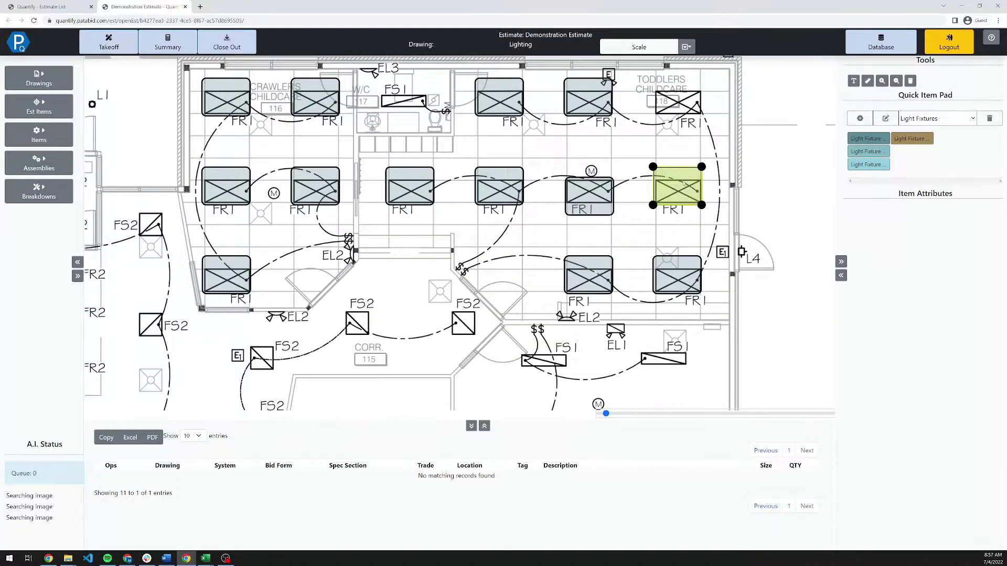
{"action": "right_click", "coordinate": [685, 184]}
{"action": "left_click", "coordinate": [677, 204]}
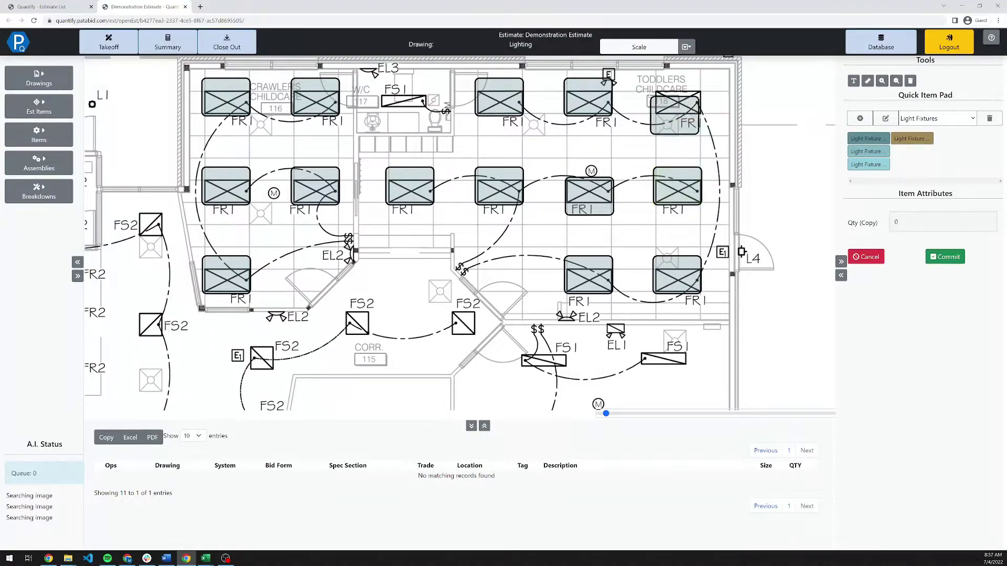
{"action": "left_click_drag", "start_coordinate": [675, 114], "coordinate": [677, 106]}
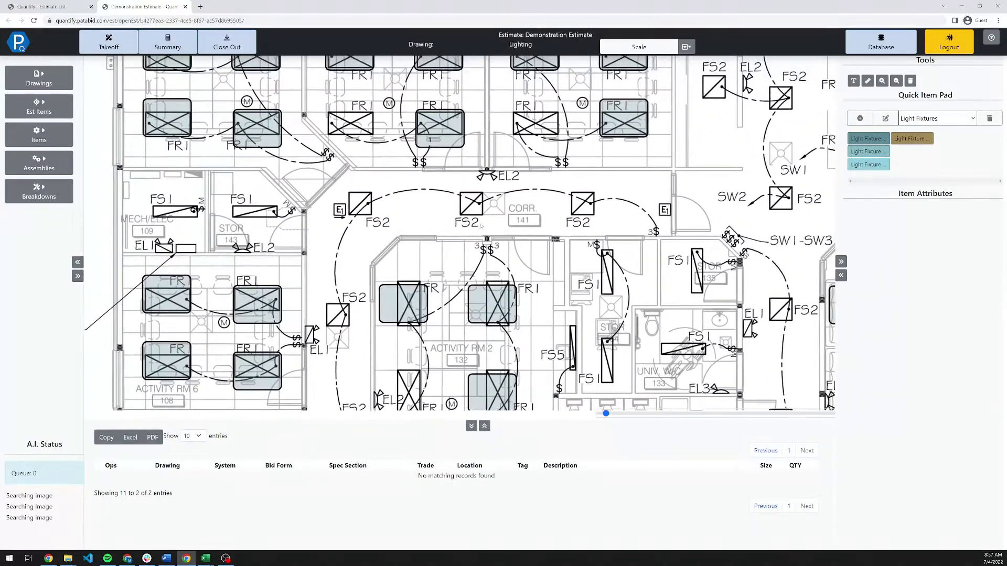
Copy another FR1 count onto the remaining missed FR1 fixtures, including the lower one in Activity Rm 2.
{"action": "right_click", "coordinate": [628, 110]}
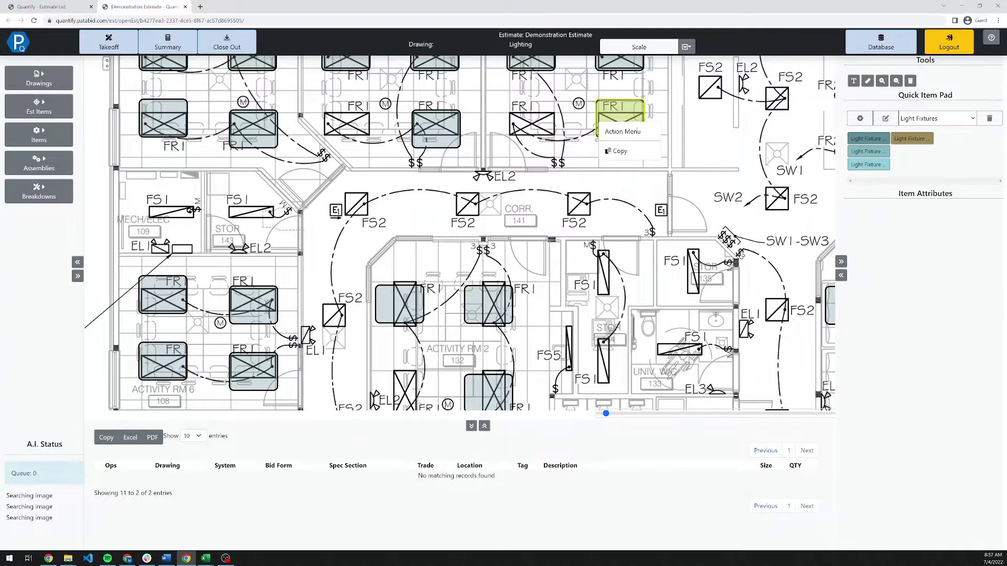
{"action": "left_click", "coordinate": [618, 151]}
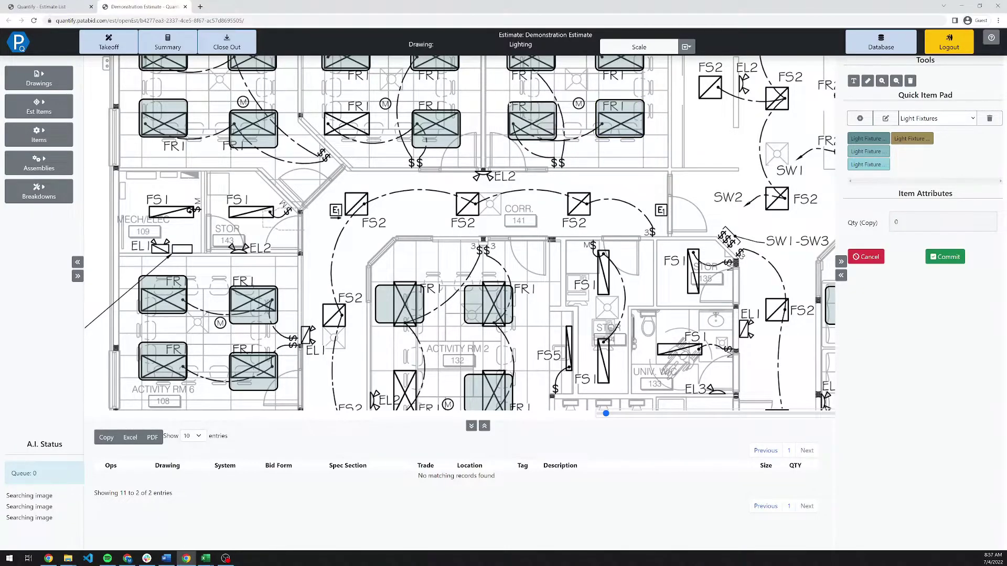
{"action": "left_click", "coordinate": [540, 111]}
{"action": "left_click", "coordinate": [351, 112]}
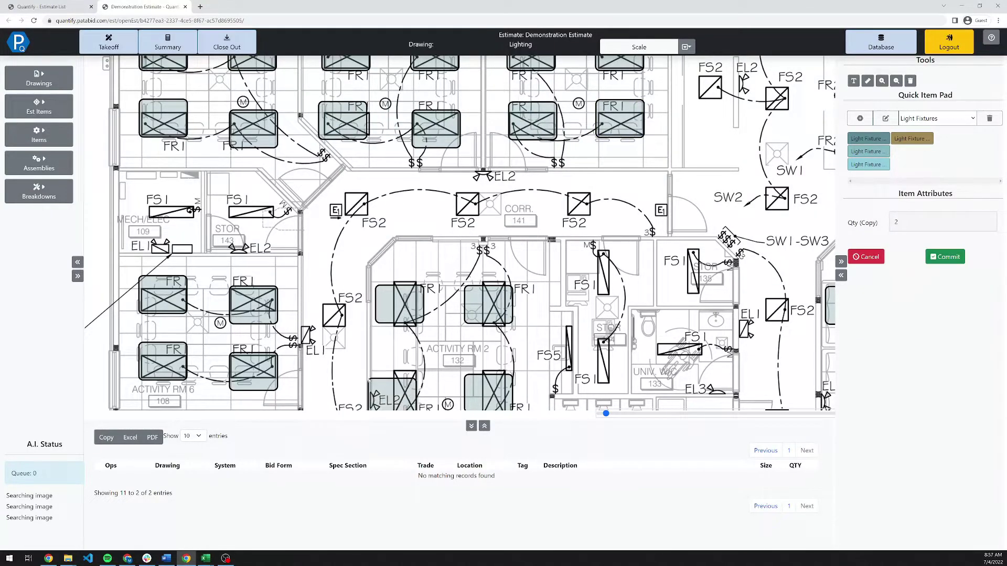
{"action": "left_click", "coordinate": [414, 386]}
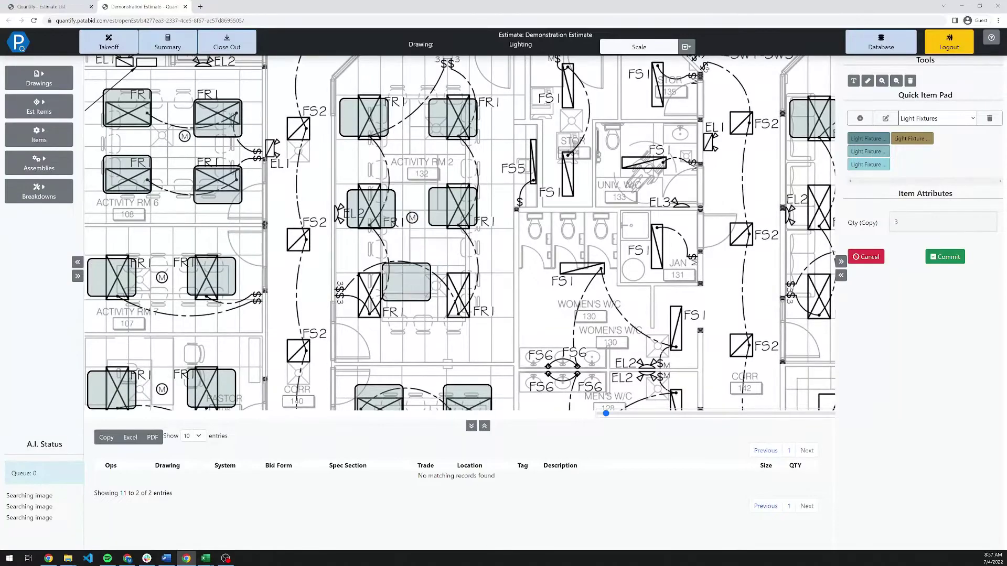
{"action": "scroll", "coordinate": [420, 266], "scroll_direction": "down", "scroll_amount": 3}
{"action": "left_click", "coordinate": [387, 217]}
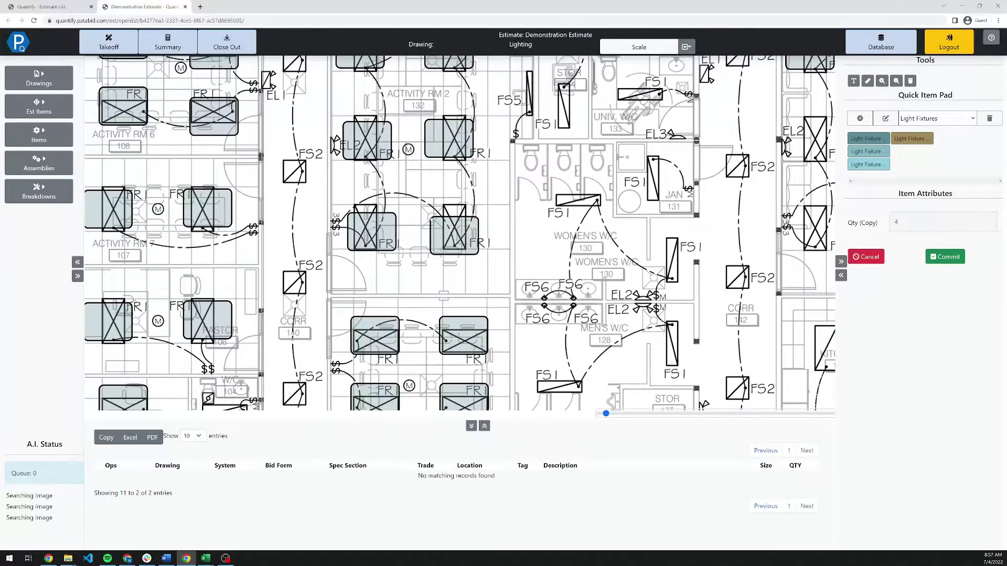
{"action": "left_click", "coordinate": [451, 221]}
{"action": "scroll", "coordinate": [419, 273], "scroll_direction": "down", "scroll_amount": 5}
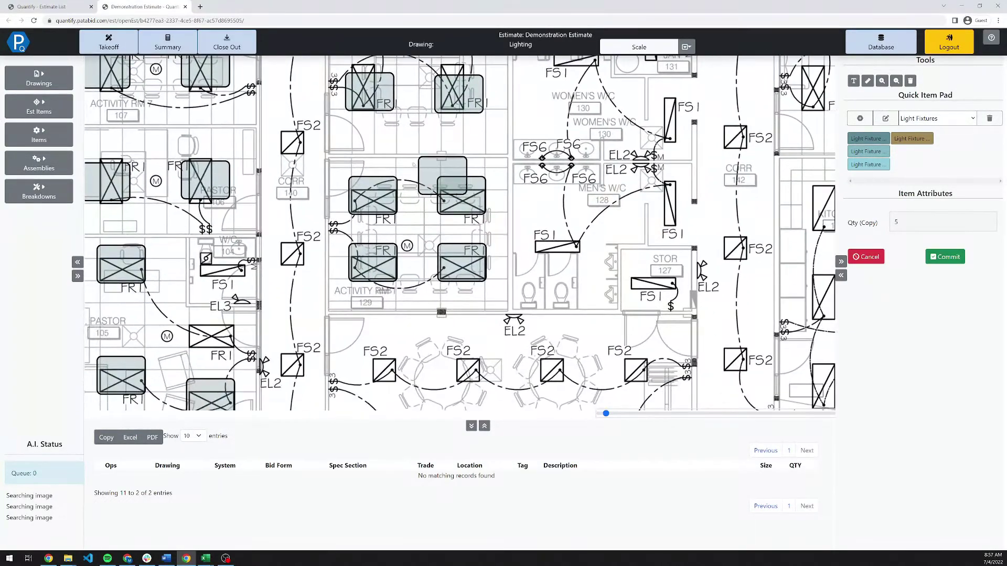
{"action": "left_click", "coordinate": [190, 329]}
{"action": "scroll", "coordinate": [190, 330], "scroll_direction": "down", "scroll_amount": 6}
{"action": "scroll", "coordinate": [190, 329], "scroll_direction": "left", "scroll_amount": 5}
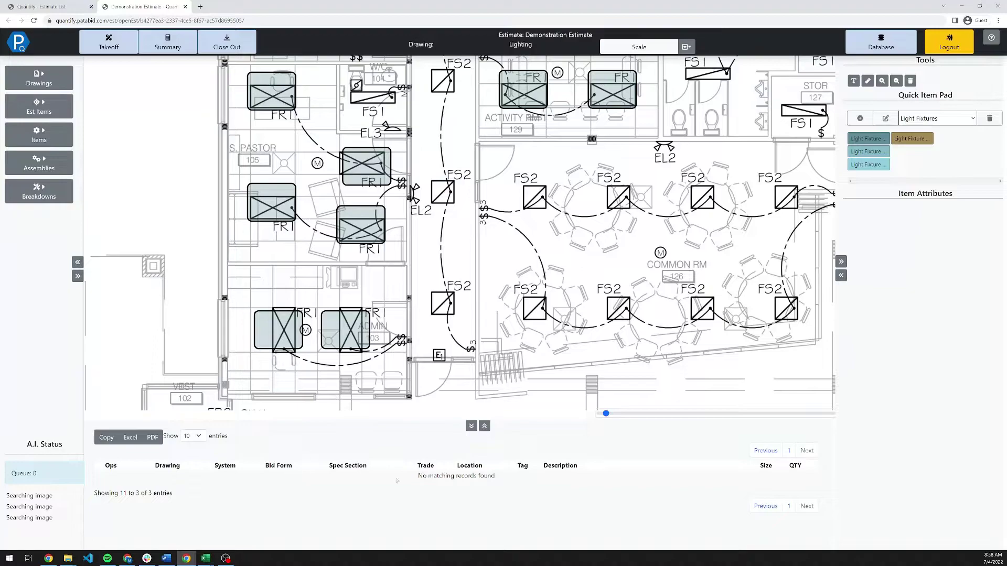
Copy an FS2 count onto two missed FS2 fixtures and commit, adding an FS2 row of quantity 2.000.
{"action": "left_click", "coordinate": [789, 451]}
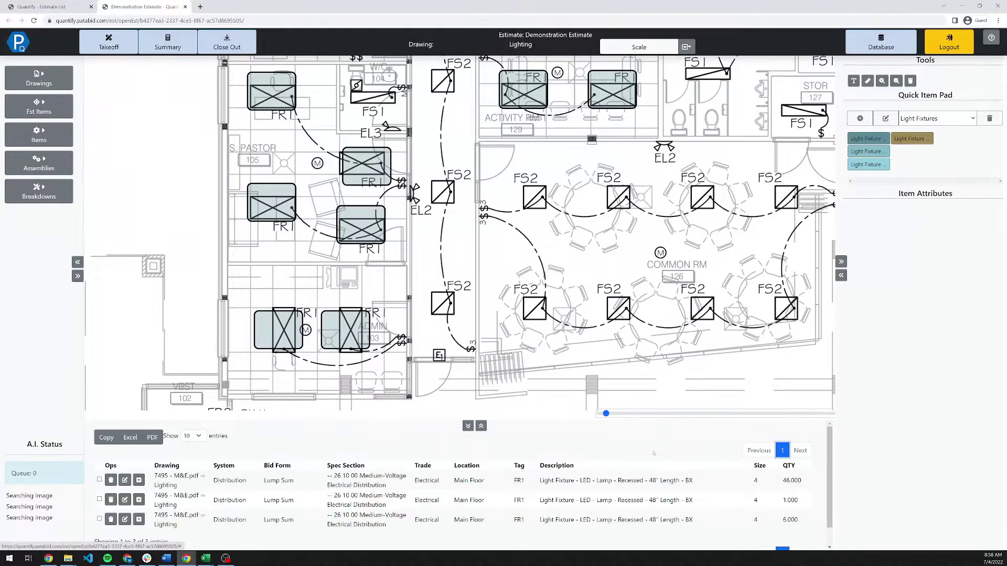
{"action": "scroll", "coordinate": [638, 499], "scroll_direction": "down", "scroll_amount": 1}
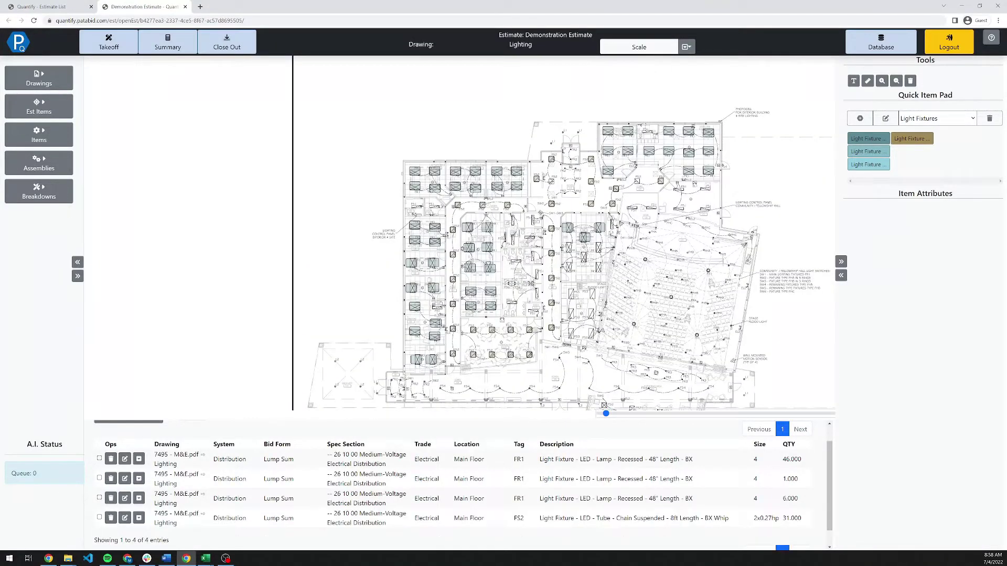
{"action": "scroll", "coordinate": [584, 161], "scroll_direction": "up", "scroll_amount": 5}
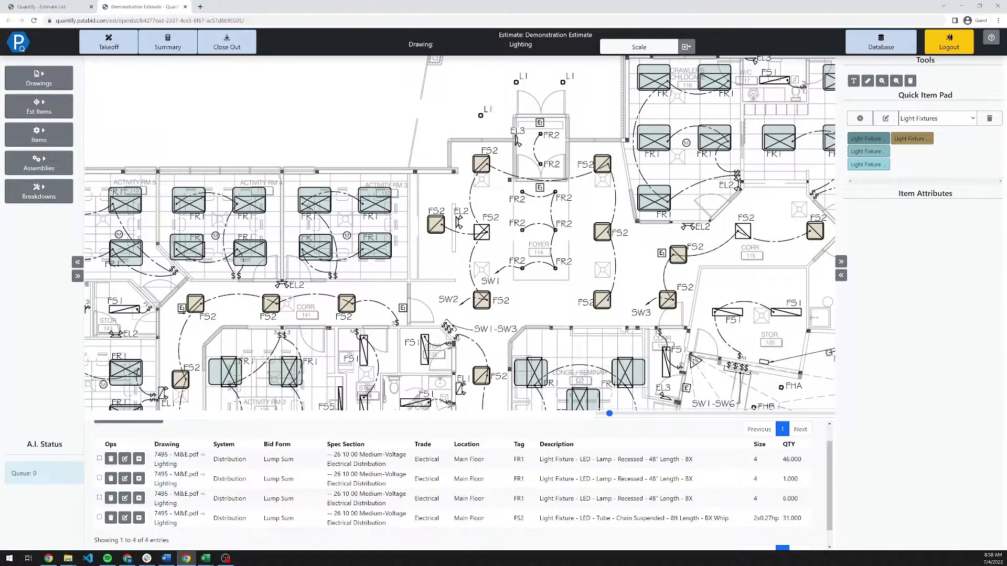
{"action": "left_click", "coordinate": [743, 230]}
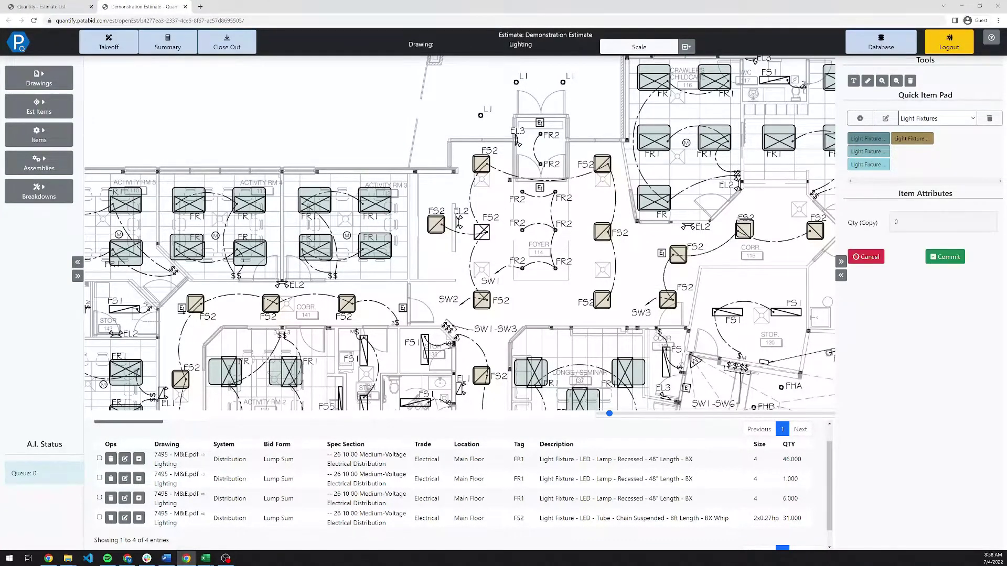
{"action": "left_click", "coordinate": [478, 235]}
{"action": "left_click", "coordinate": [423, 289]}
{"action": "scroll", "coordinate": [427, 283], "scroll_direction": "down", "scroll_amount": 3}
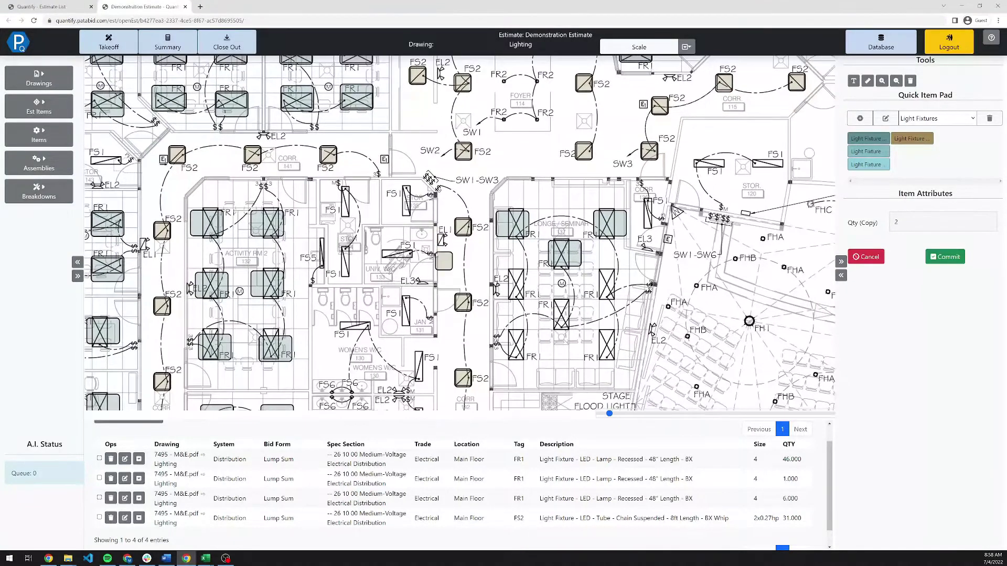
{"action": "scroll", "coordinate": [460, 232], "scroll_direction": "down", "scroll_amount": 4}
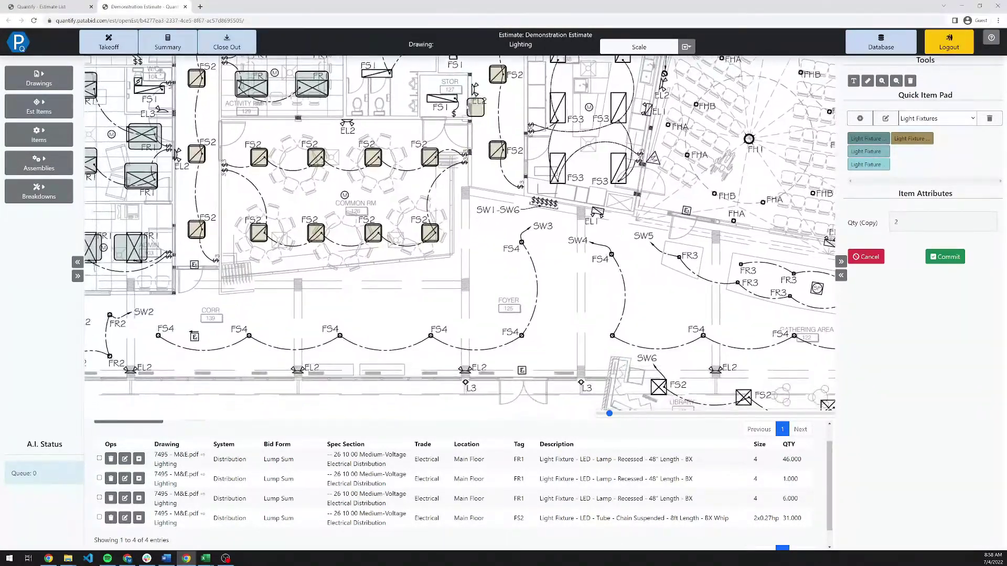
{"action": "left_click_drag", "start_coordinate": [459, 257], "coordinate": [584, 239]}
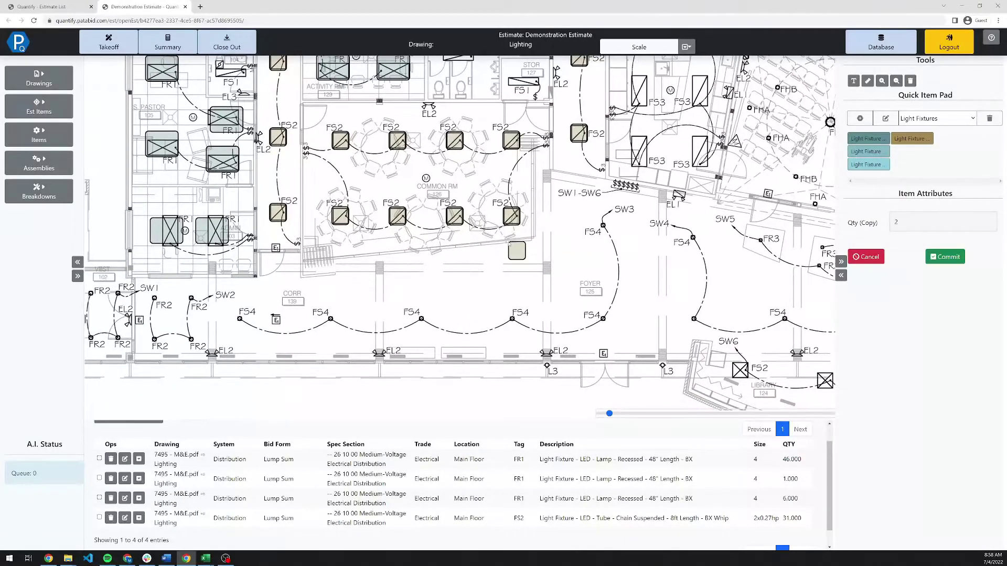
{"action": "key", "text": "Return"}
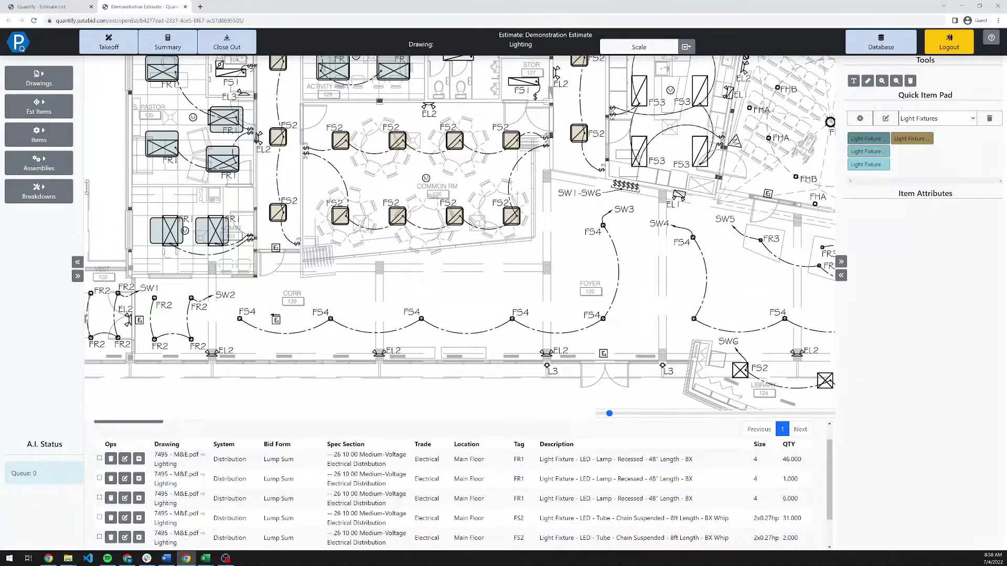
{"action": "left_click_drag", "start_coordinate": [417, 217], "coordinate": [354, 305]}
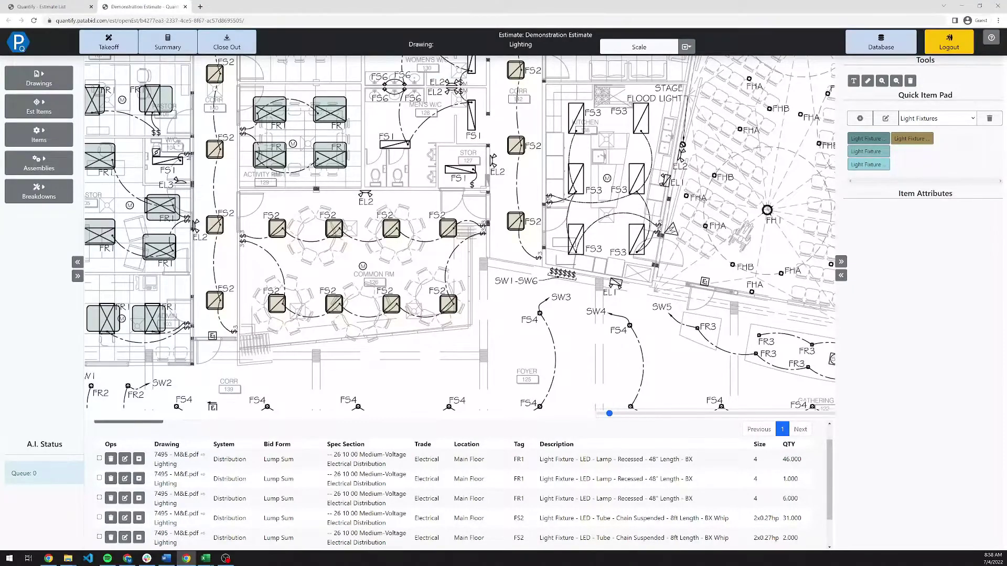
Export the description-sorted estimate summary and open Demonstration Estimate - Quantify.xlsx.
{"action": "left_click", "coordinate": [179, 52]}
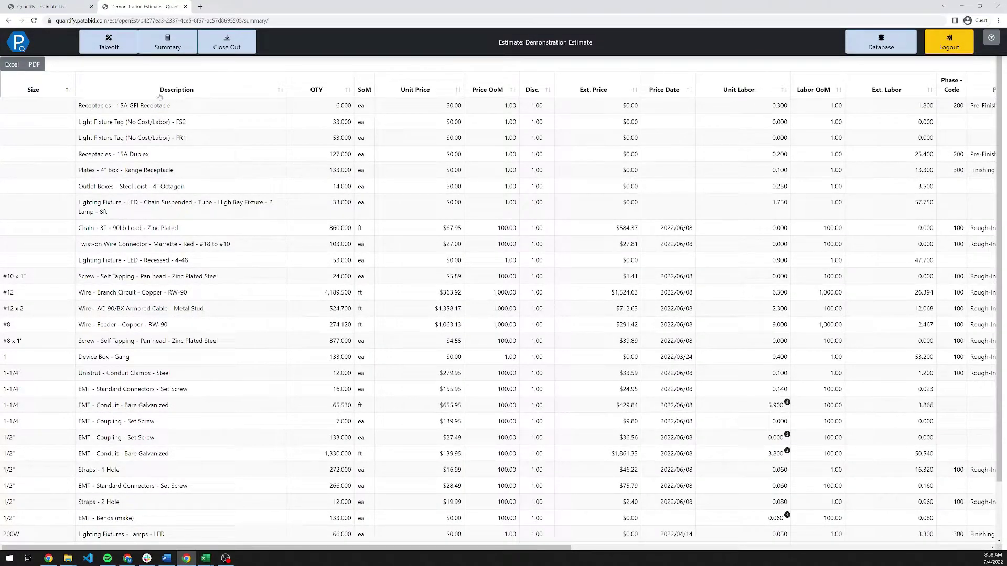
{"action": "left_click", "coordinate": [189, 95]}
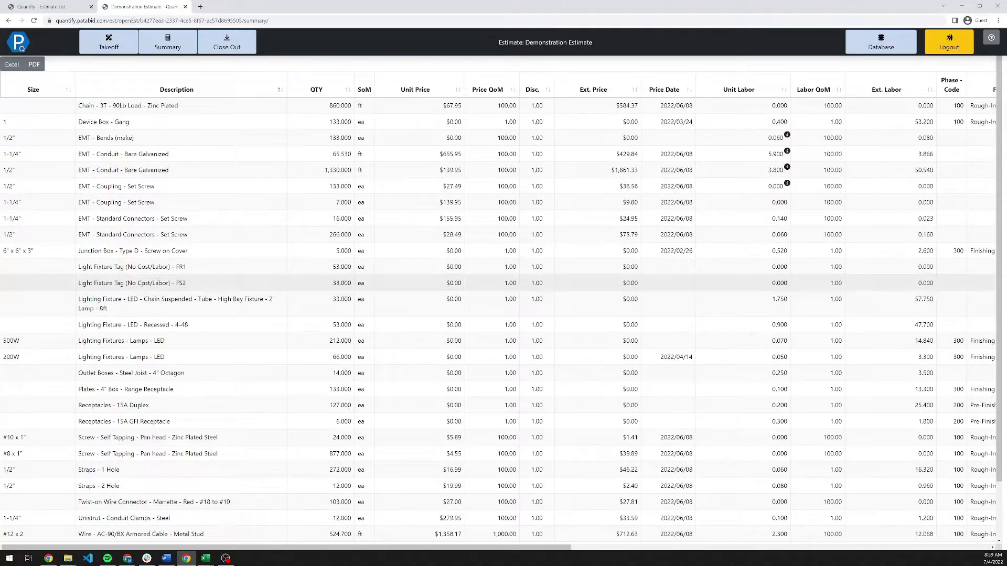
{"action": "left_click", "coordinate": [11, 64]}
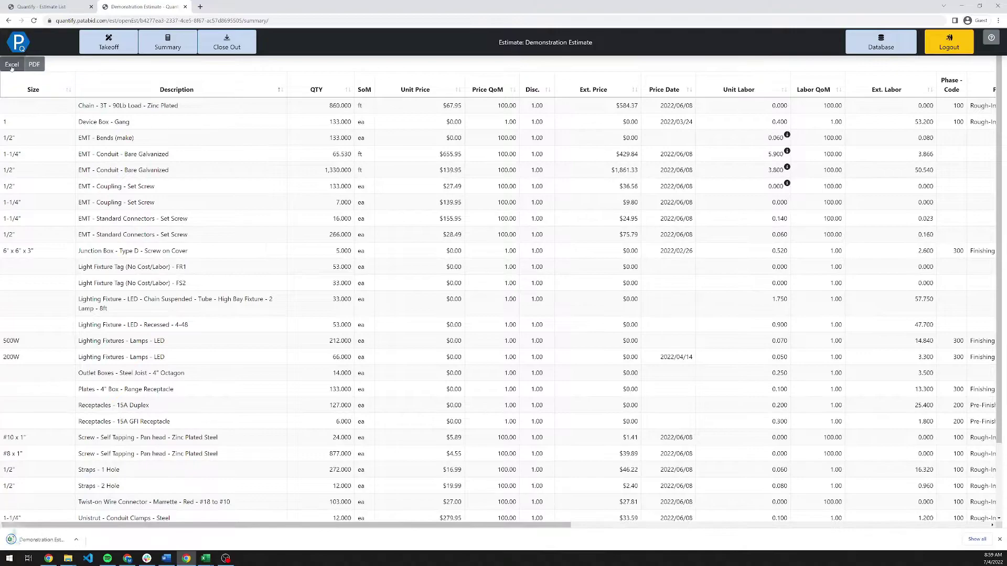
{"action": "left_click", "coordinate": [42, 539]}
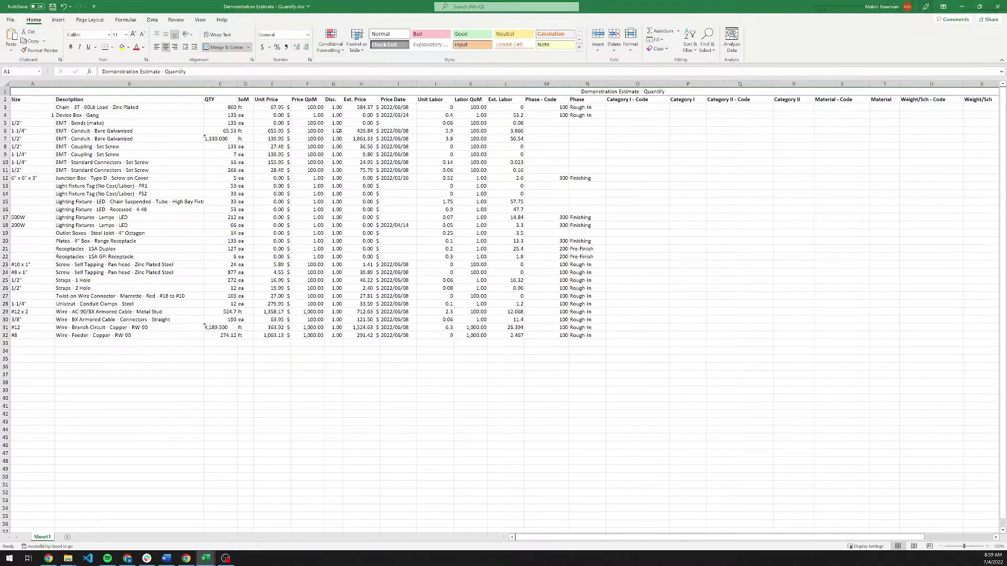
Delete columns D through V and the Misc columns, leaving Size, Description and QTY.
{"action": "left_click", "coordinate": [244, 100]}
{"action": "key", "text": "ctrl+shift+Down"}
{"action": "key", "text": "ctrl+shift+Down"}
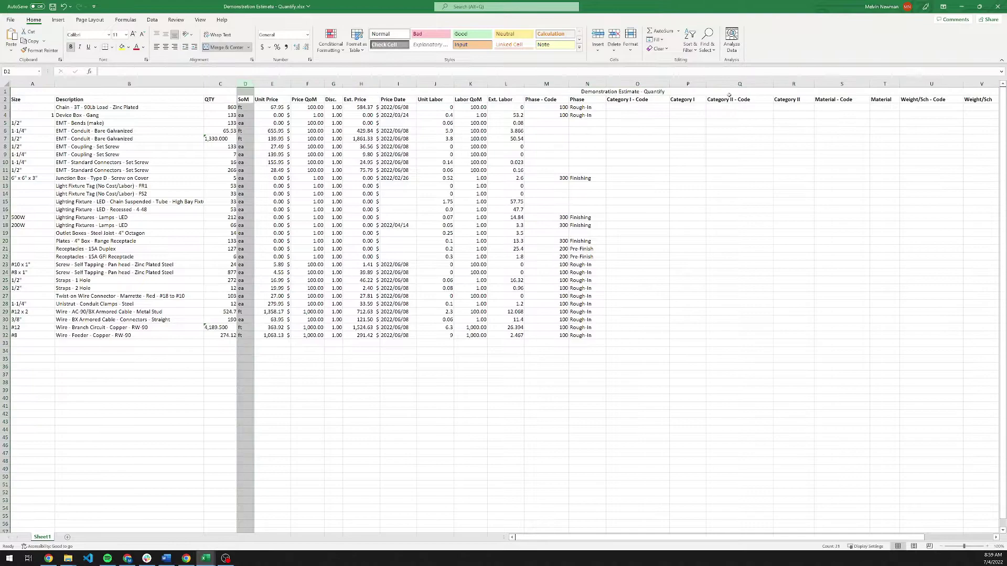
{"action": "left_click", "coordinate": [981, 84], "text": "shift"}
{"action": "right_click", "coordinate": [979, 85]}
{"action": "left_click", "coordinate": [943, 162]}
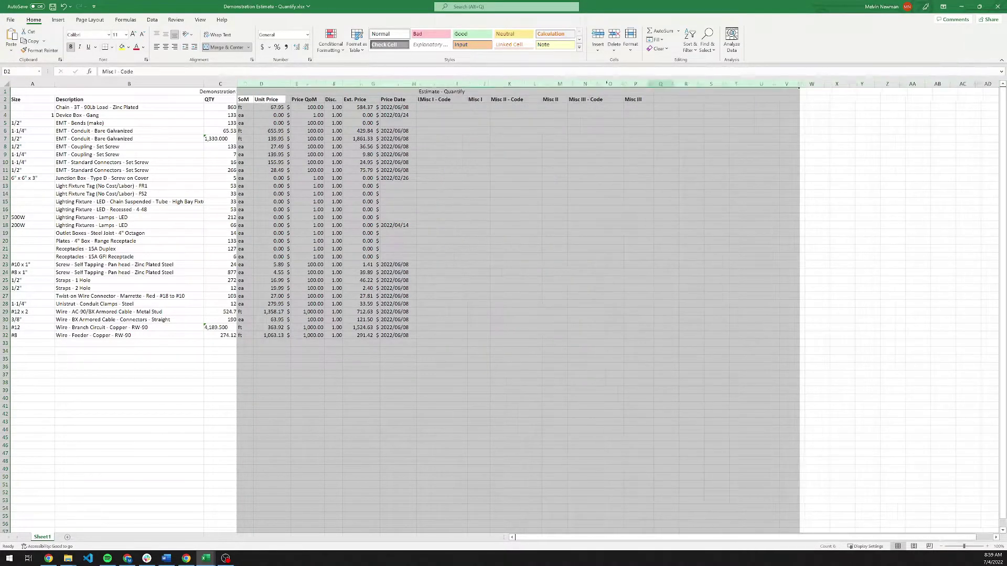
{"action": "right_click", "coordinate": [540, 83]}
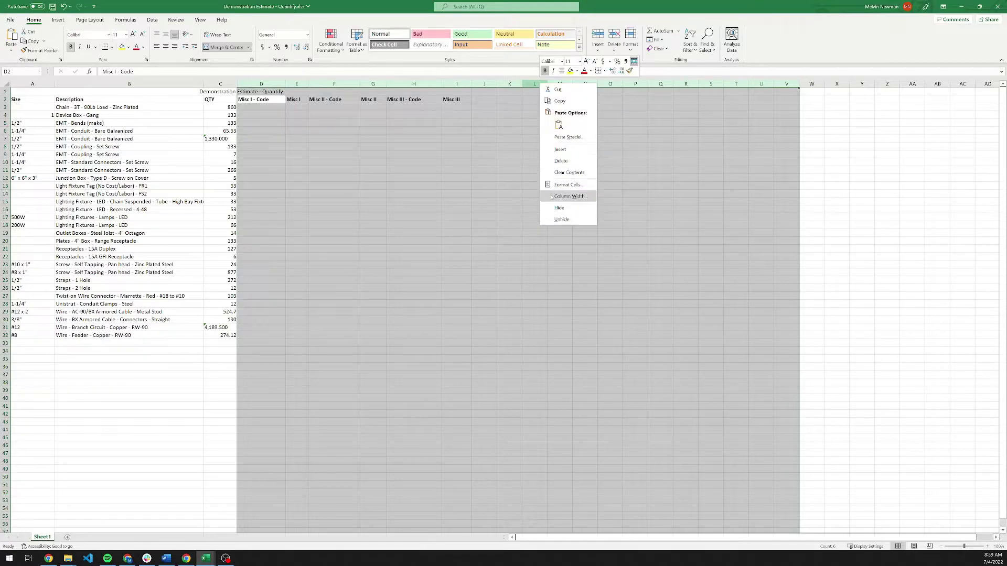
{"action": "left_click", "coordinate": [560, 162]}
{"action": "left_click", "coordinate": [152, 162]}
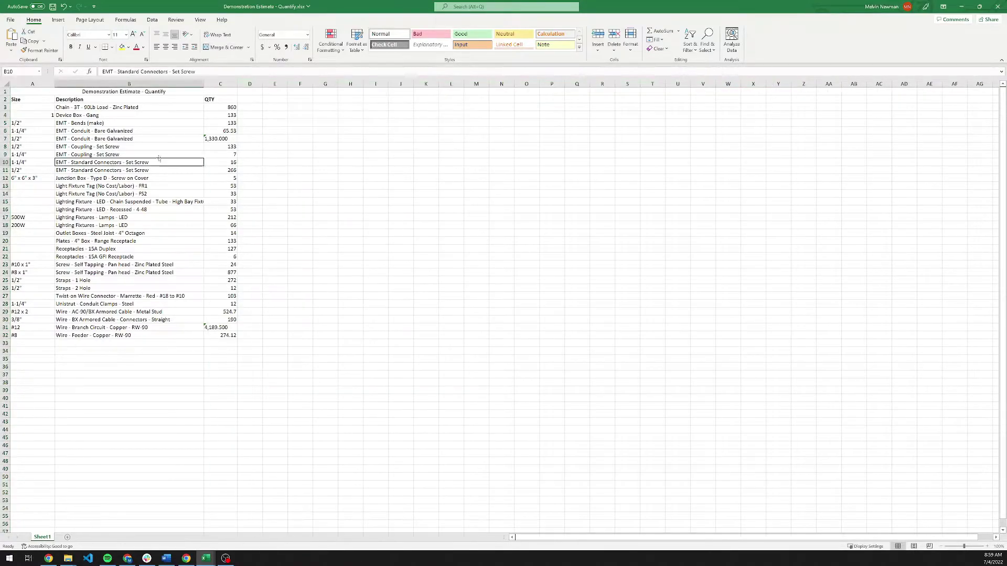
Delete rows 3–12, then rows 5–22, keeping only FR1 and FS2, and save the workbook.
{"action": "left_click_drag", "start_coordinate": [6, 107], "coordinate": [12, 179]}
{"action": "right_click", "coordinate": [8, 171]}
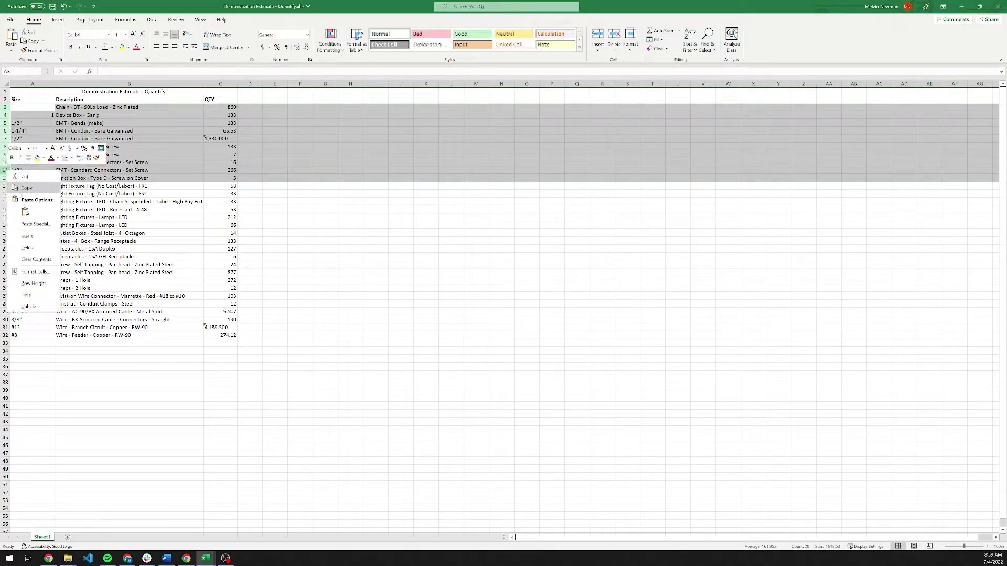
{"action": "left_click", "coordinate": [27, 247]}
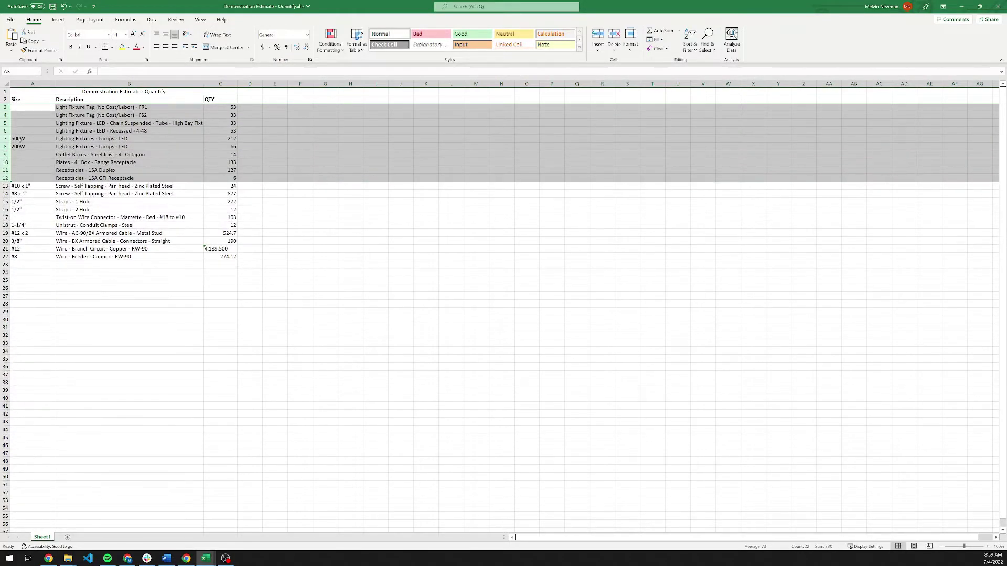
{"action": "left_click", "coordinate": [5, 123]}
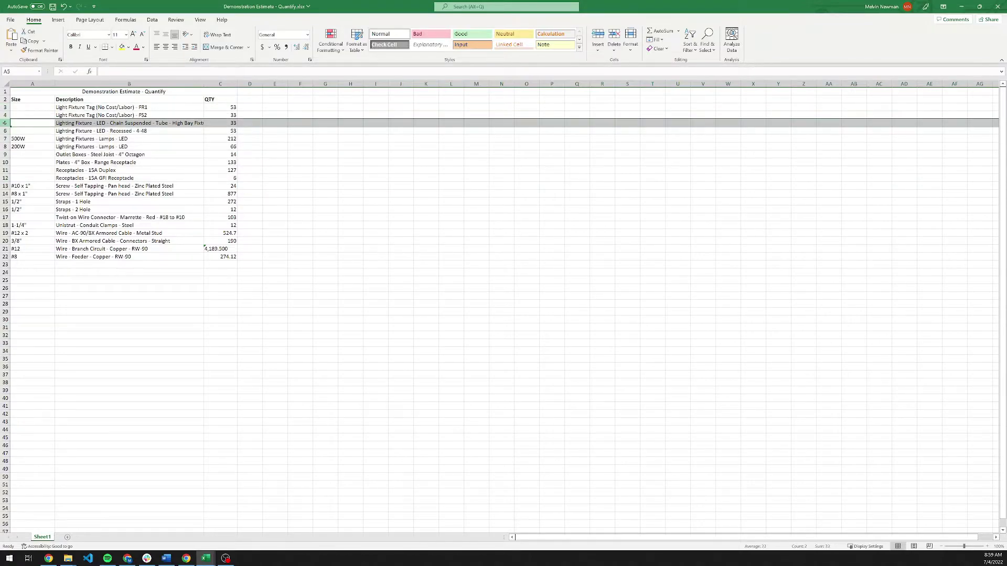
{"action": "left_click_drag", "start_coordinate": [5, 123], "coordinate": [5, 256]}
{"action": "right_click", "coordinate": [5, 256]}
{"action": "left_click", "coordinate": [27, 333]}
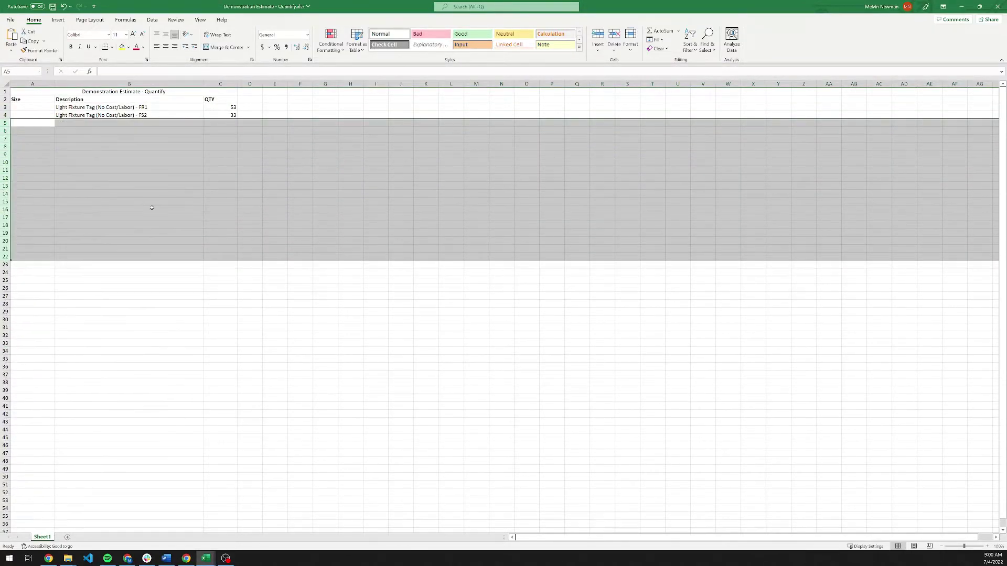
{"action": "left_click", "coordinate": [109, 177]}
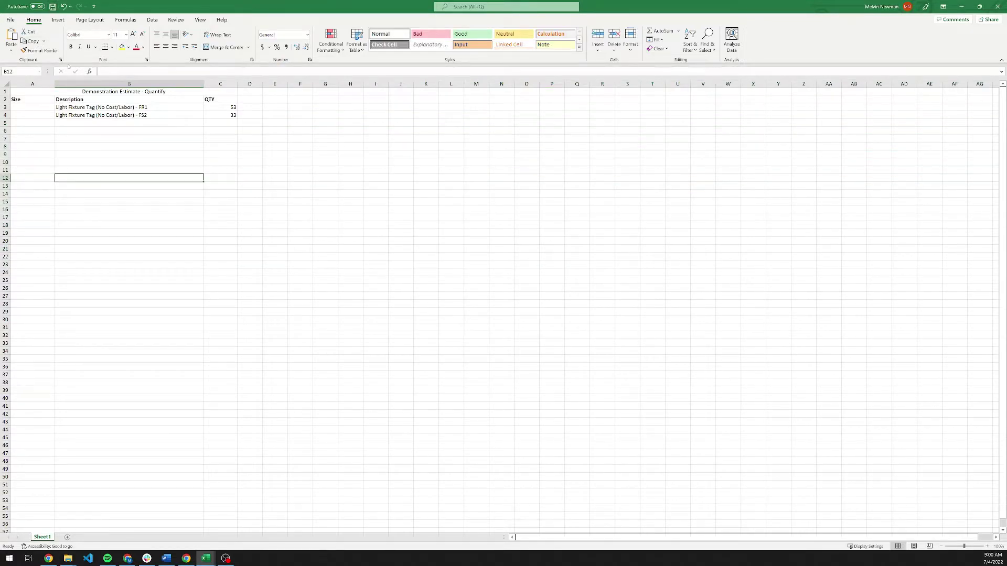
{"action": "key", "text": "ctrl+s"}
Close the Excel workbook and read the Unit Labor notes on the conduit rows in Quantify.
{"action": "left_click", "coordinate": [996, 8]}
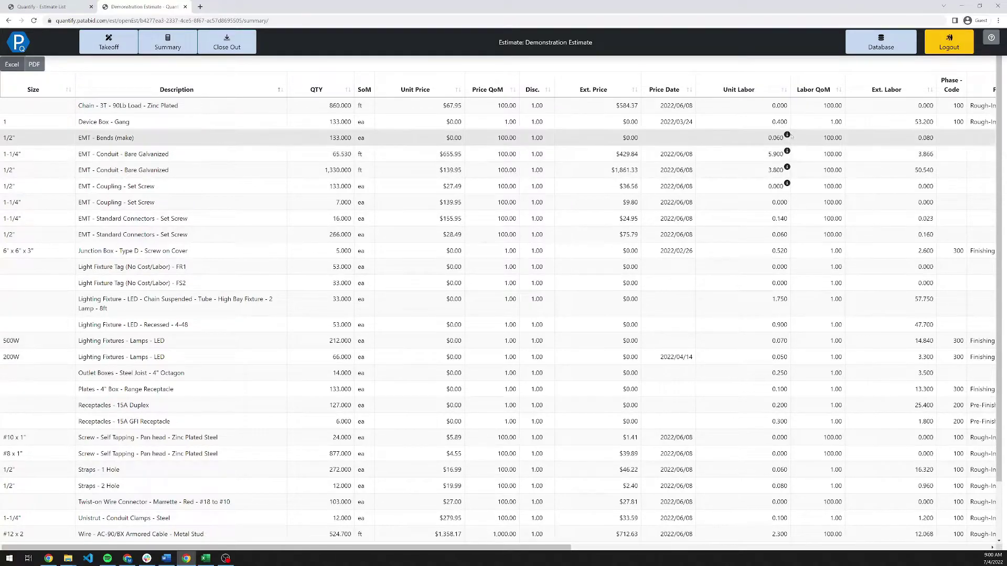
{"action": "mouse_move", "coordinate": [789, 137]}
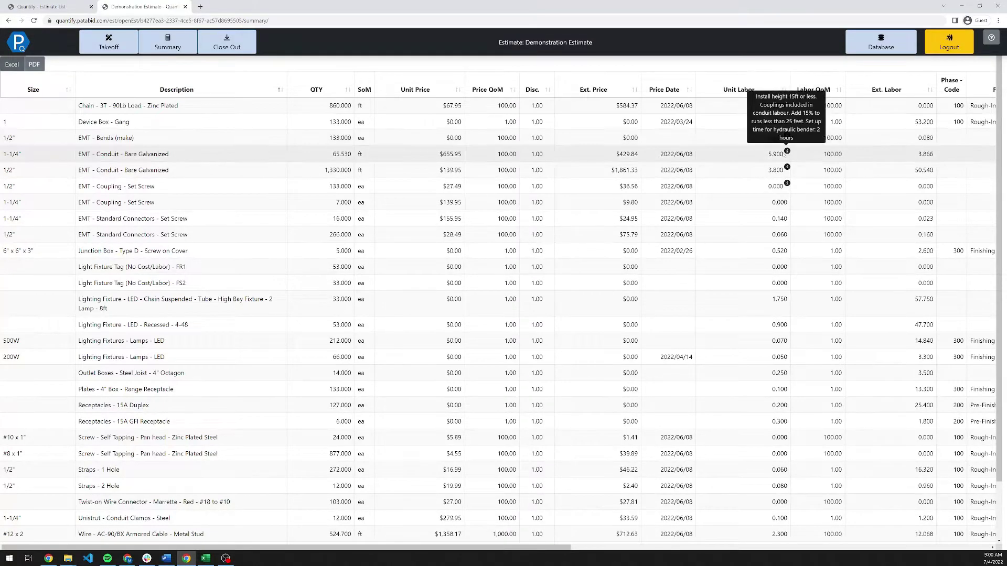
{"action": "mouse_move", "coordinate": [786, 184]}
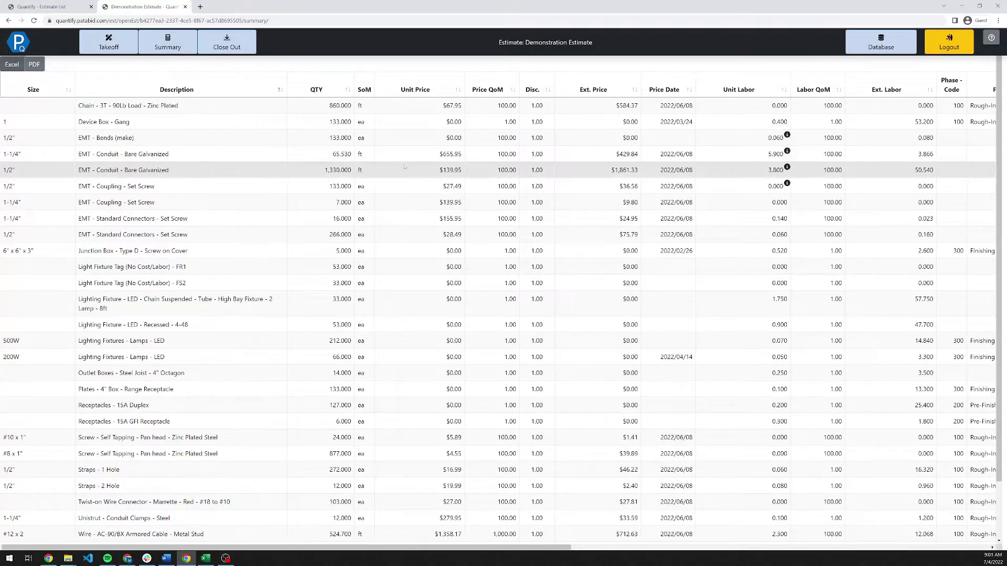
Change the 1-1/4" EMT conduit unit price to $300.95.
{"action": "left_click", "coordinate": [440, 153]}
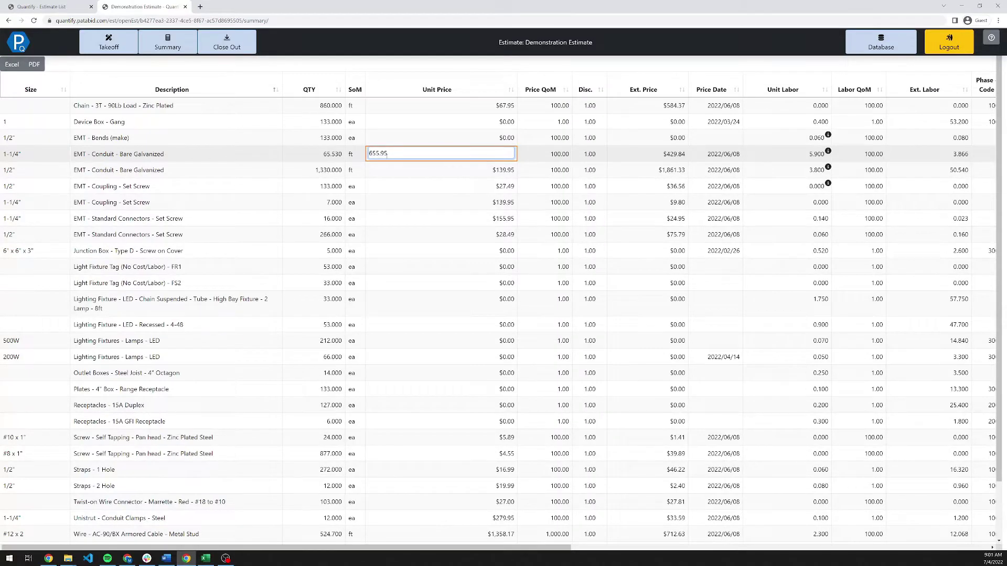
{"action": "key", "text": "shift+Right"}
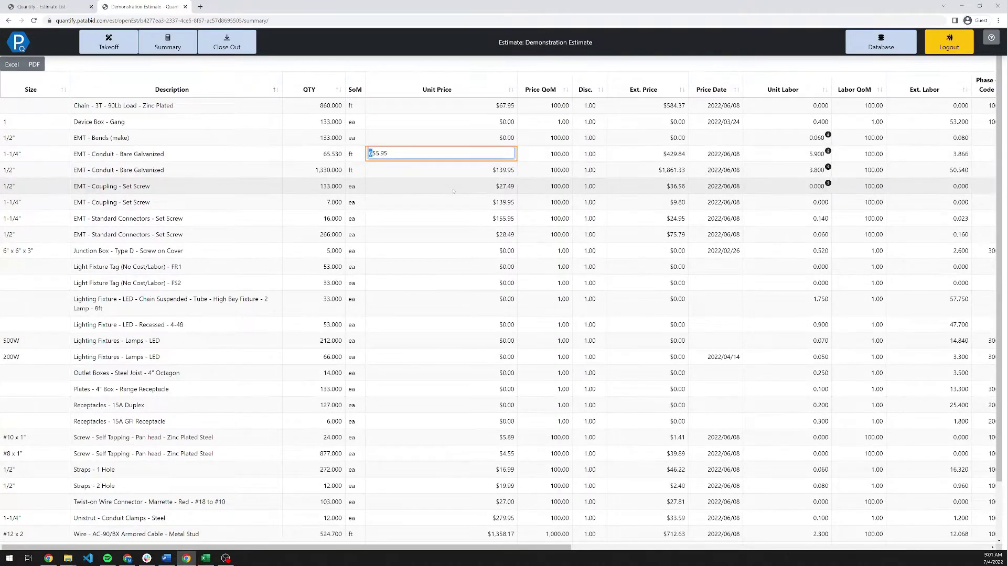
{"action": "key", "text": "shift+Right"}
{"action": "key", "text": "shift+Right"}
{"action": "type", "text": "300"}
{"action": "key", "text": "Return"}
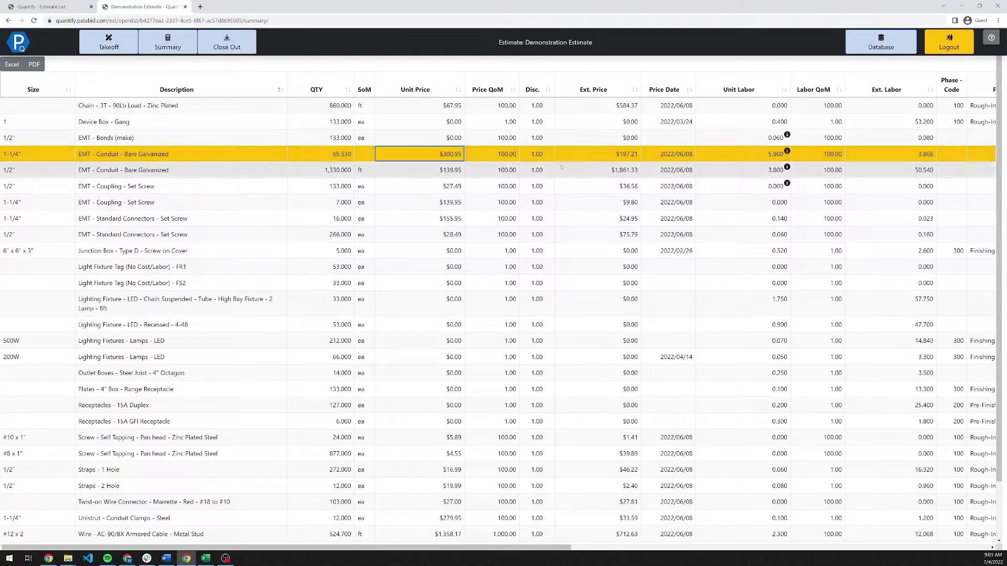
{"action": "right_click", "coordinate": [299, 157]}
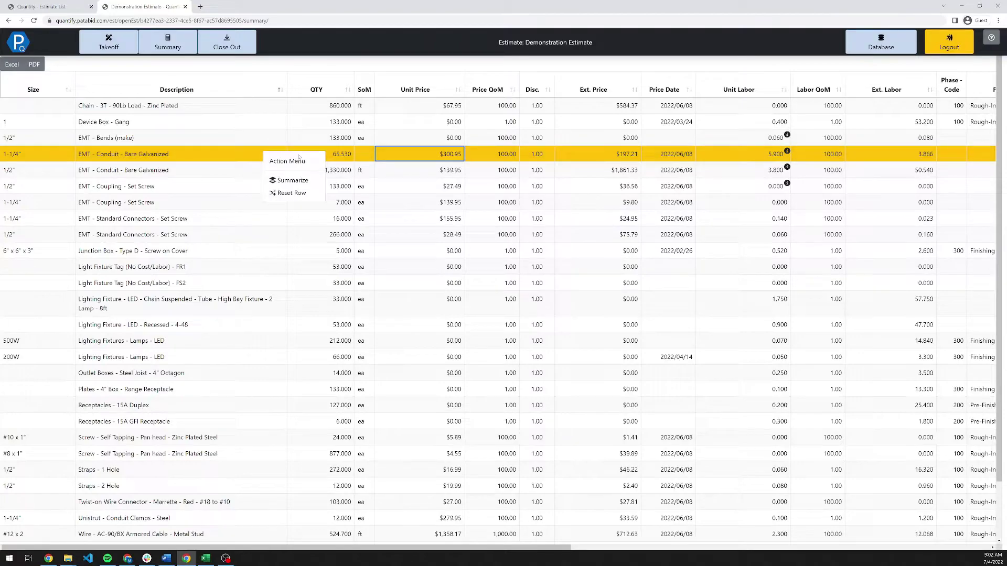
Set the 1/2" set-screw coupling to $10.00 and Device Box - Gang to $4.00.
{"action": "left_click", "coordinate": [401, 189]}
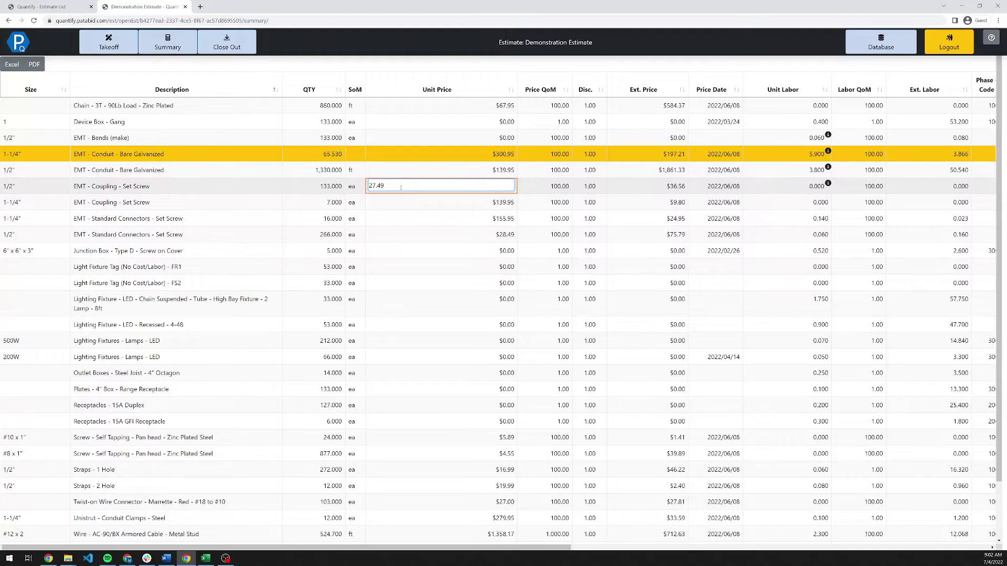
{"action": "key", "text": "ctrl+a"}
{"action": "type", "text": "10"}
{"action": "key", "text": "Return"}
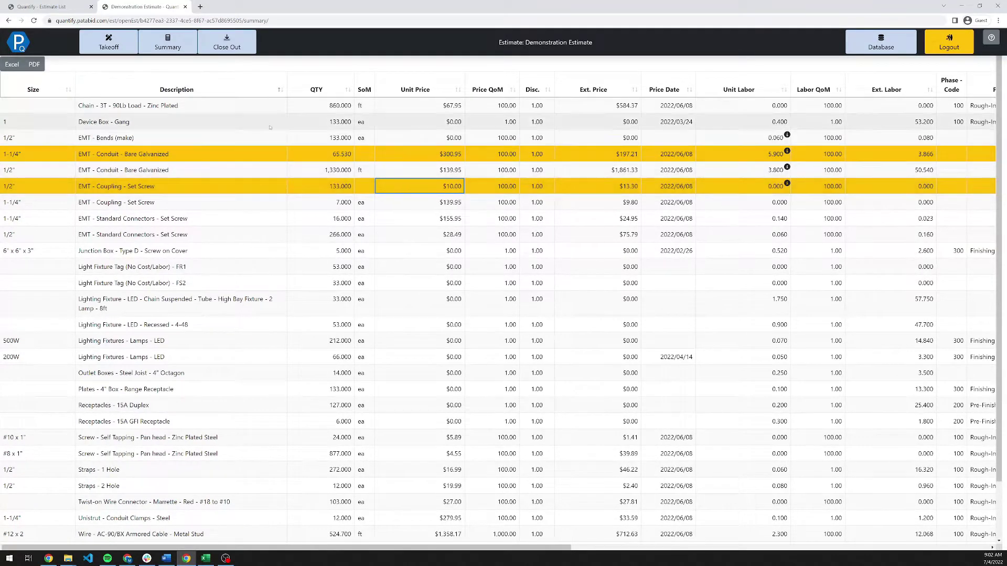
{"action": "left_click", "coordinate": [403, 120]}
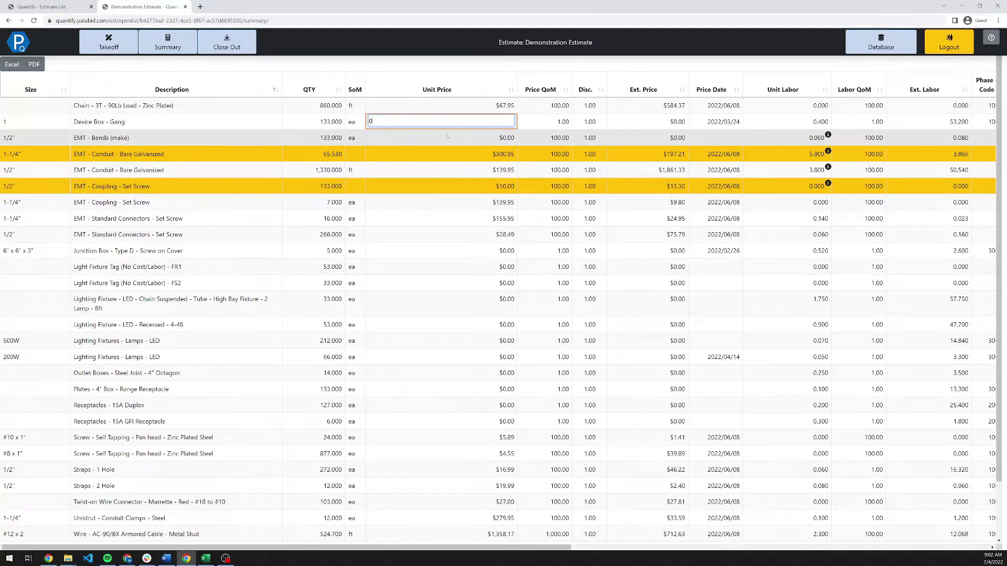
{"action": "type", "text": "4"}
{"action": "key", "text": "Return"}
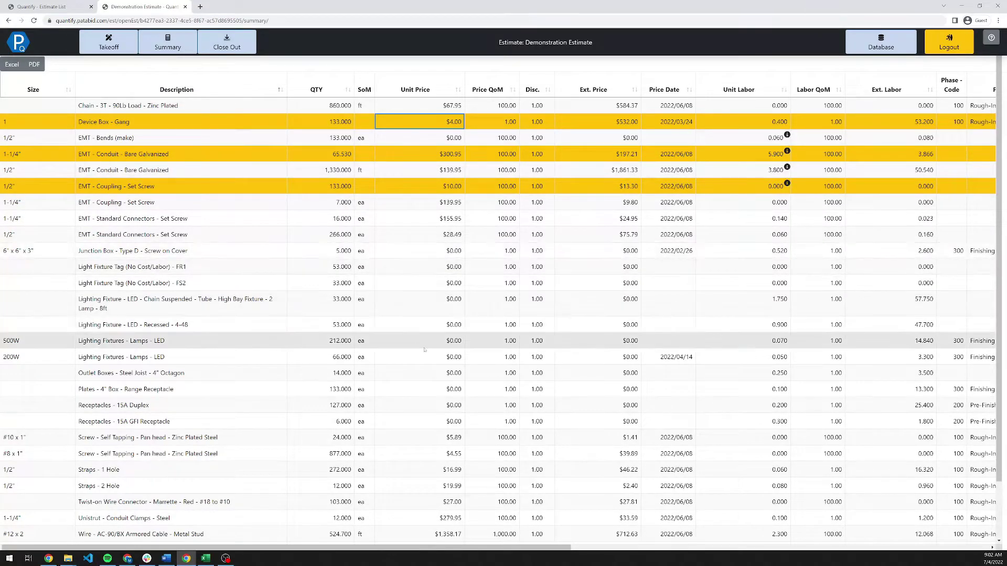
{"action": "scroll", "coordinate": [456, 362], "scroll_direction": "down", "scroll_amount": 2}
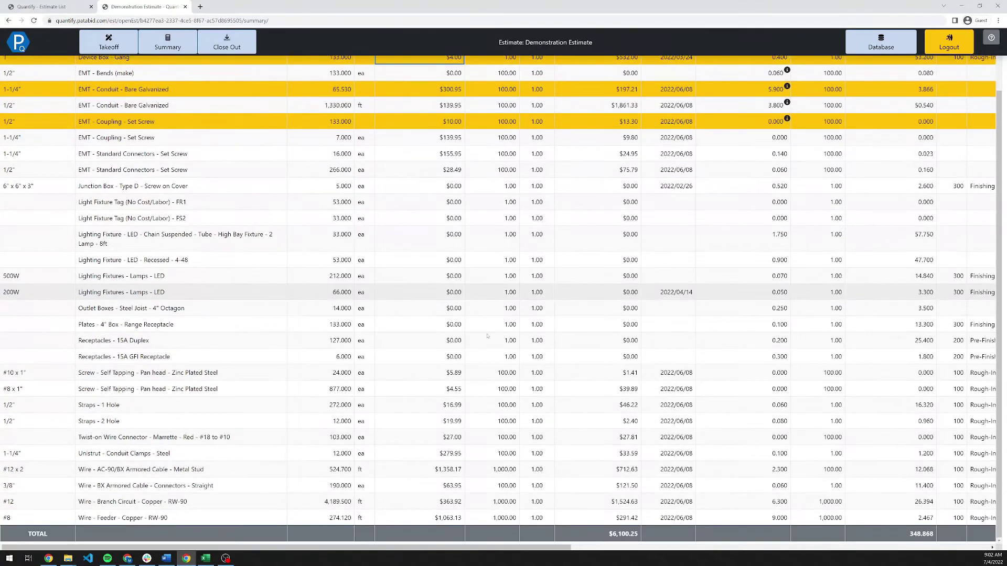
{"action": "scroll", "coordinate": [487, 273], "scroll_direction": "up", "scroll_amount": 2}
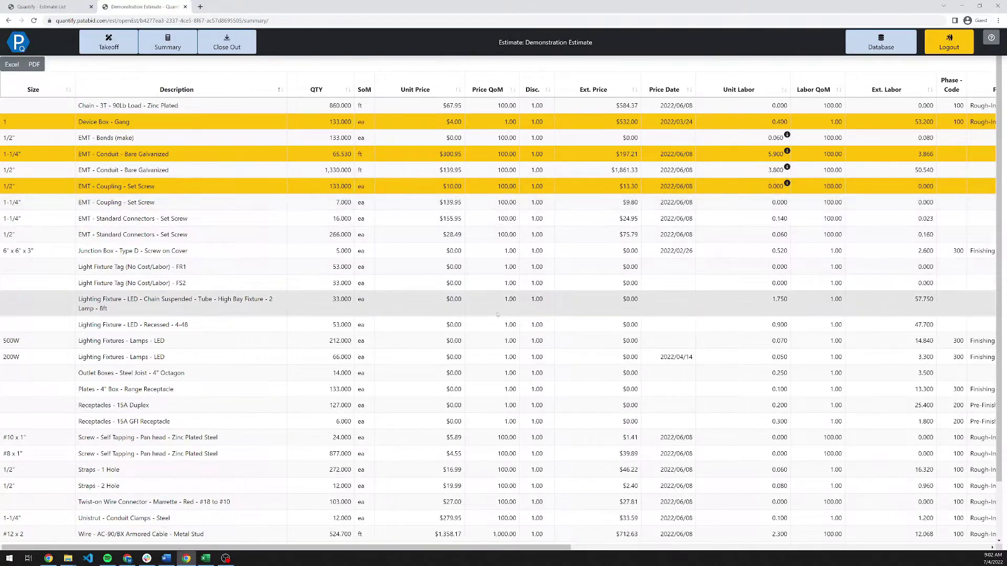
Summarize the estimate by Drawing, then expand and collapse the Lighting group to check its items.
{"action": "right_click", "coordinate": [458, 220]}
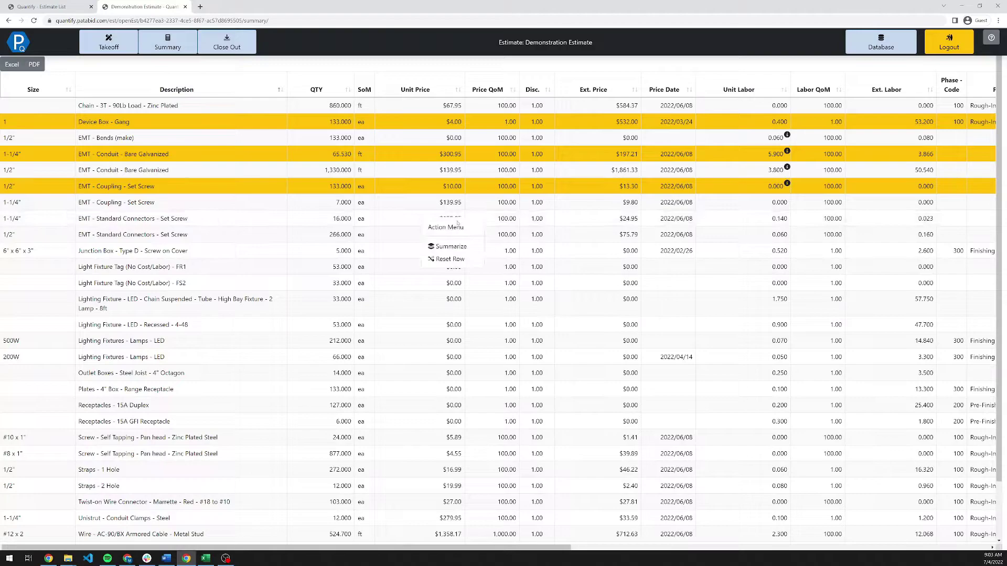
{"action": "left_click", "coordinate": [450, 247]}
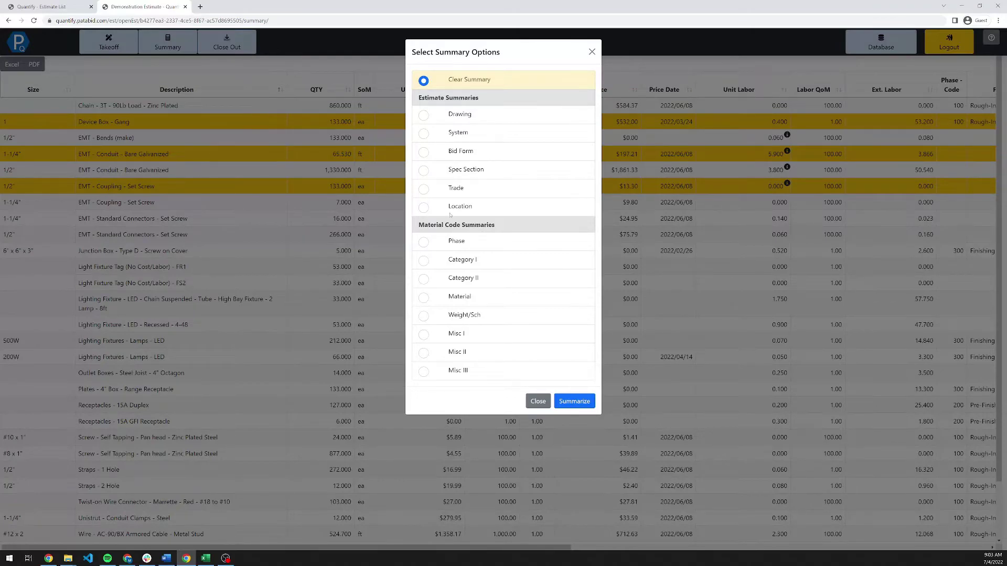
{"action": "left_click", "coordinate": [425, 115]}
{"action": "left_click", "coordinate": [577, 400]}
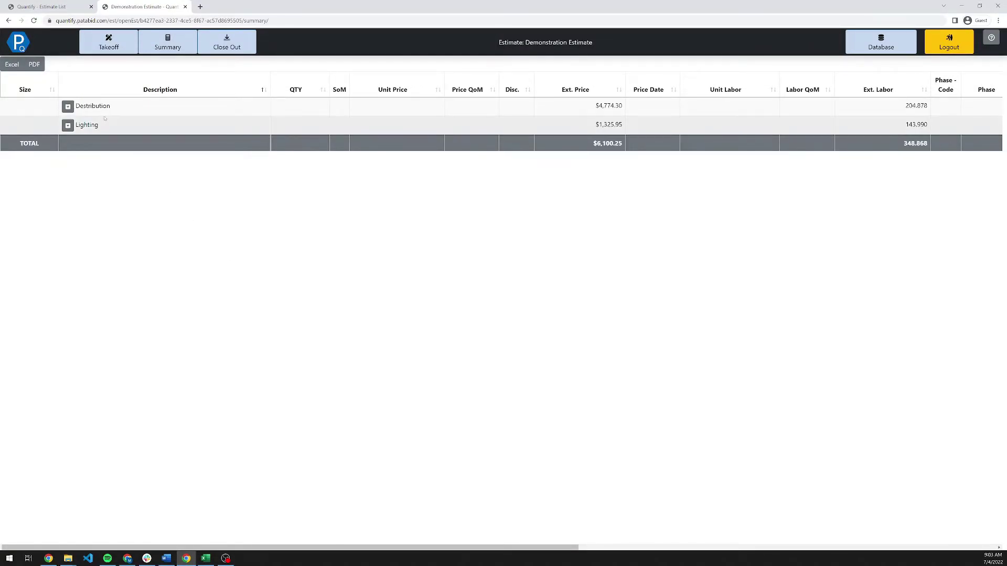
{"action": "left_click", "coordinate": [68, 125]}
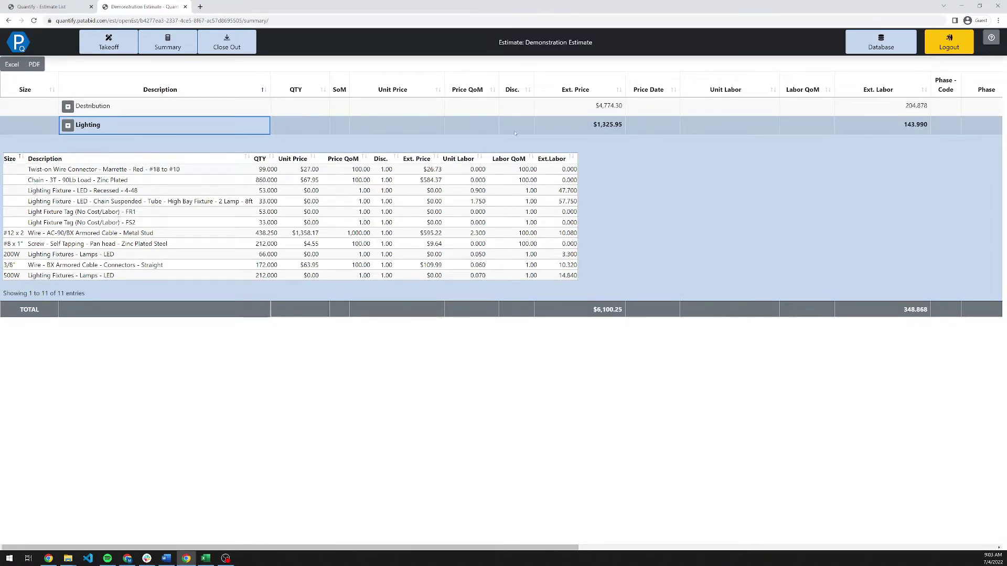
{"action": "left_click", "coordinate": [68, 126]}
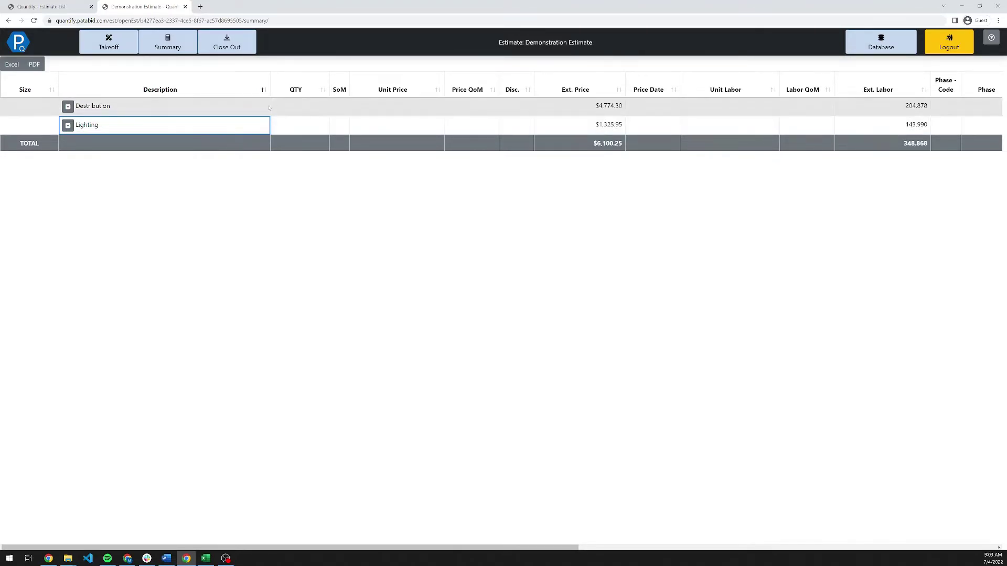
Generate the Close Out Excel workbook broken down by Drawing and open the downloaded template_closeout file.
{"action": "left_click", "coordinate": [227, 45]}
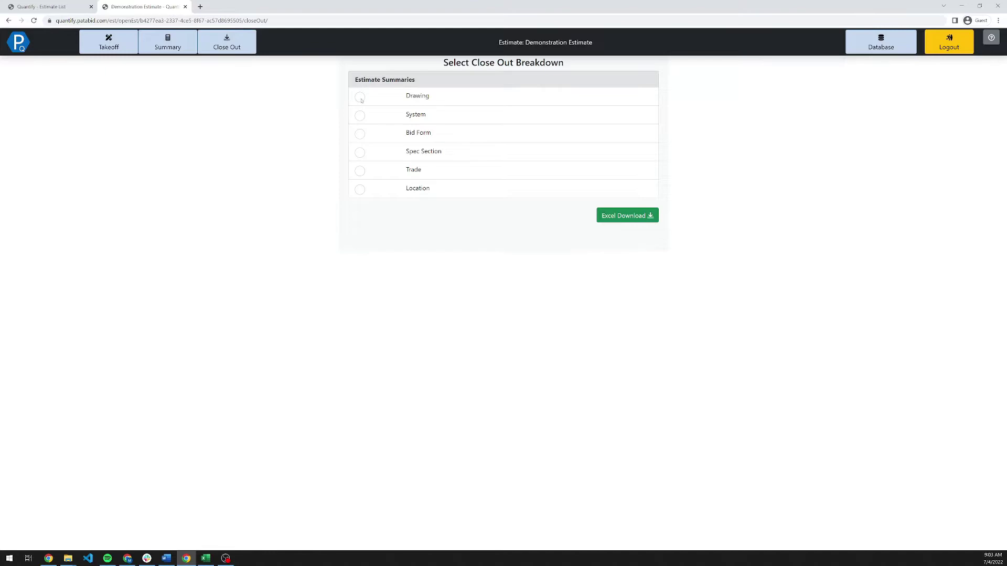
{"action": "left_click", "coordinate": [360, 98]}
{"action": "left_click", "coordinate": [614, 216]}
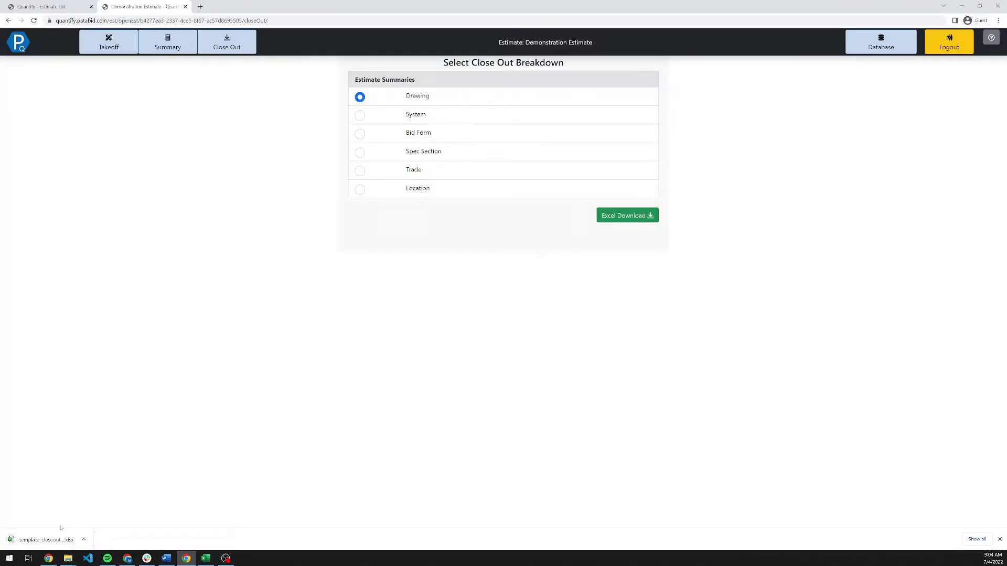
{"action": "left_click", "coordinate": [46, 539]}
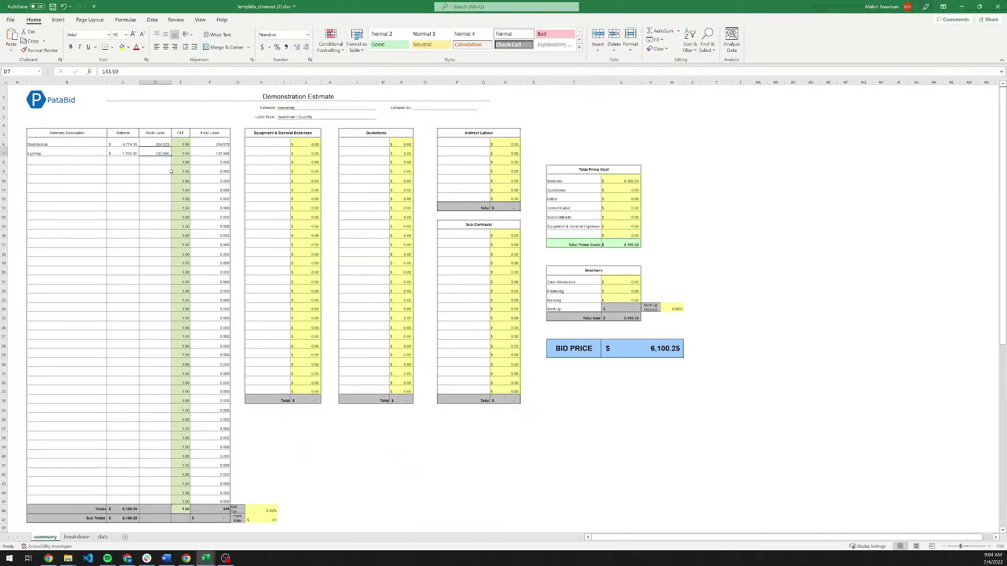
Set the Destribution labour factor to 0.85, keeping Lighting's factor at 1.00.
{"action": "scroll", "coordinate": [146, 160], "scroll_direction": "up", "scroll_amount": 3}
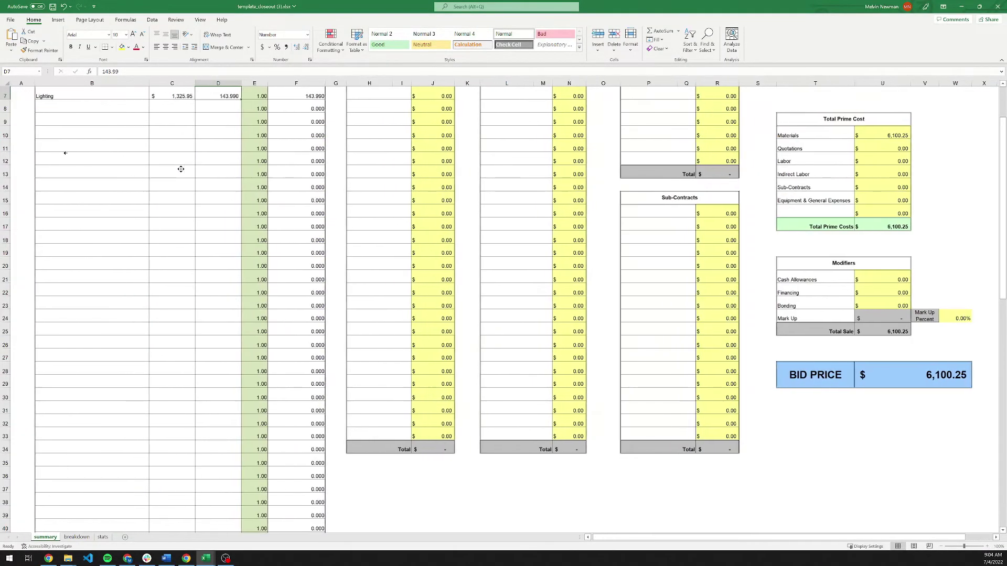
{"action": "scroll", "coordinate": [131, 174], "scroll_direction": "up", "scroll_amount": 2}
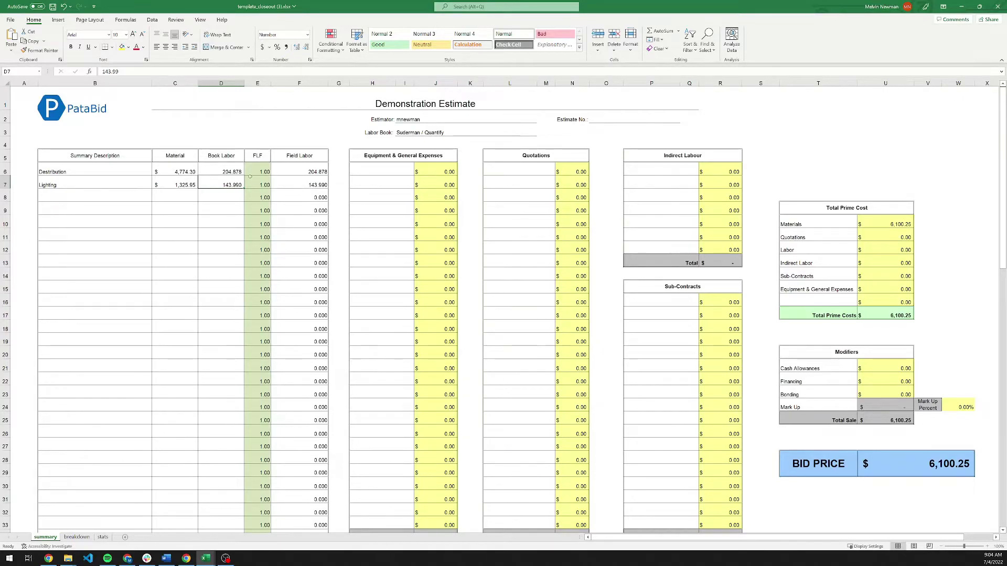
{"action": "left_click_drag", "start_coordinate": [154, 173], "coordinate": [220, 185]}
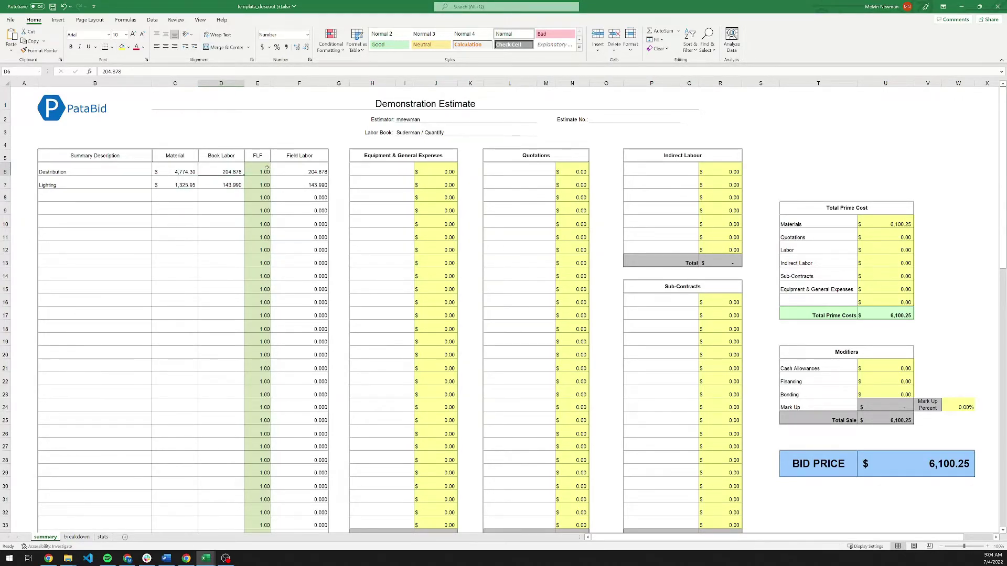
{"action": "left_click", "coordinate": [267, 169]}
{"action": "type", "text": ".85"}
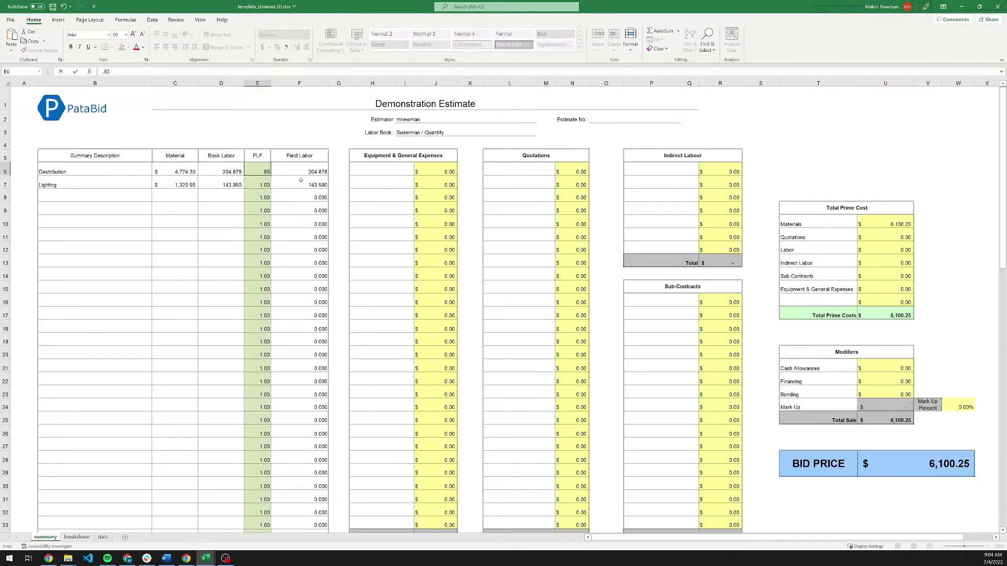
{"action": "key", "text": "Return"}
{"action": "type", "text": ".5"}
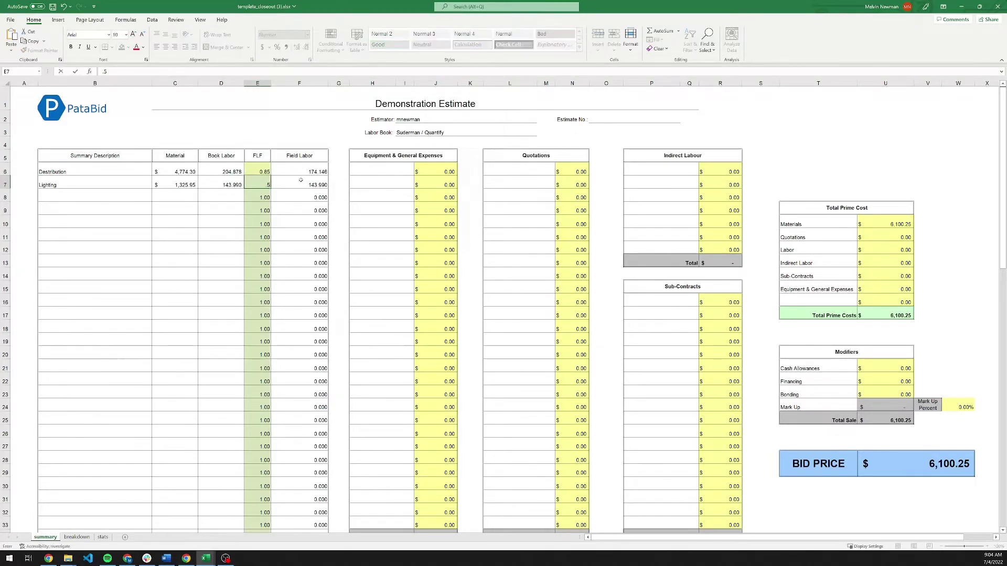
{"action": "key", "text": "Return"}
{"action": "key", "text": "Up"}
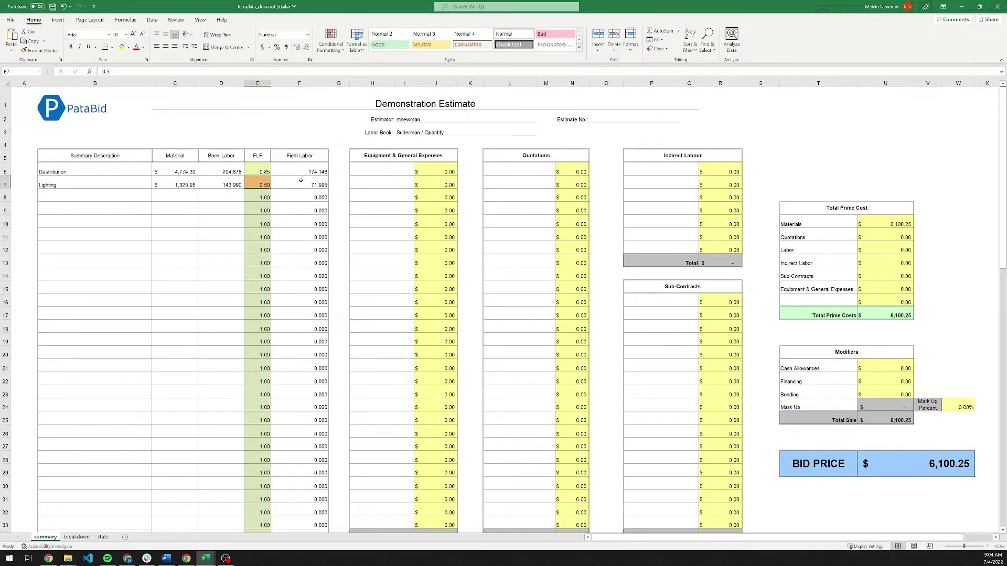
{"action": "type", "text": "1."}
{"action": "key", "text": "Tab"}
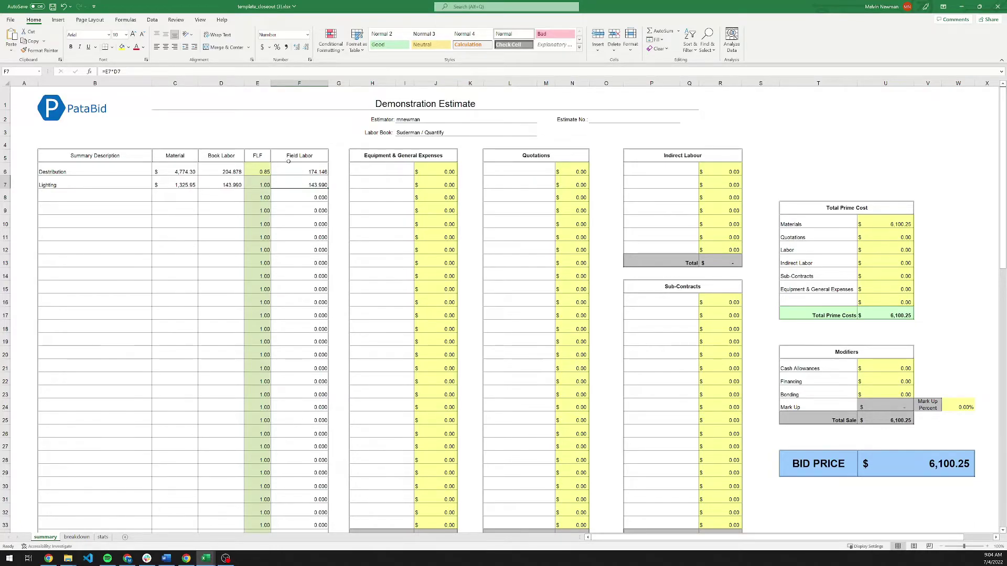
Enter a field rate of $75 per hour.
{"action": "scroll", "coordinate": [326, 209], "scroll_direction": "down", "scroll_amount": 9}
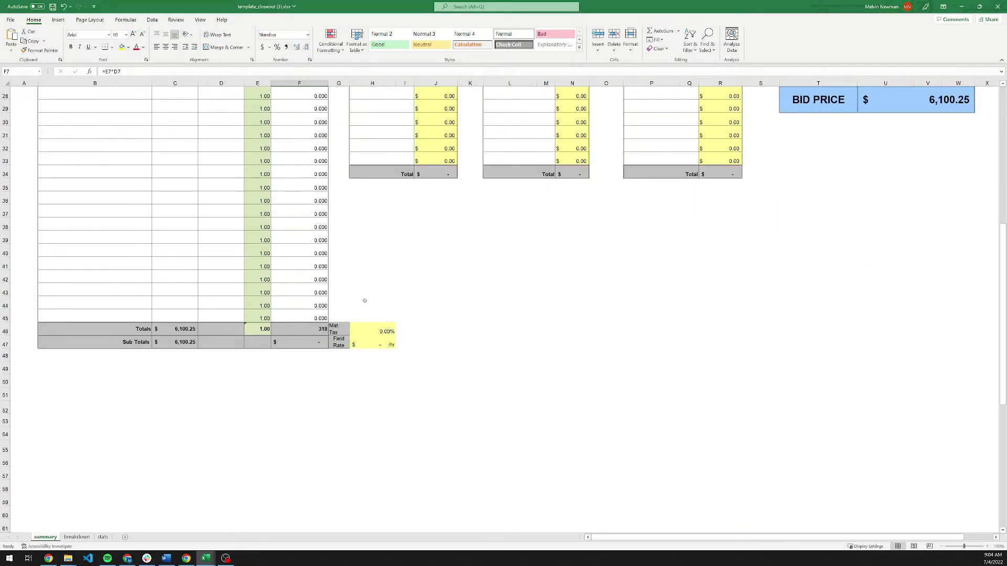
{"action": "left_click", "coordinate": [387, 344]}
{"action": "type", "text": "75"}
{"action": "key", "text": "Return"}
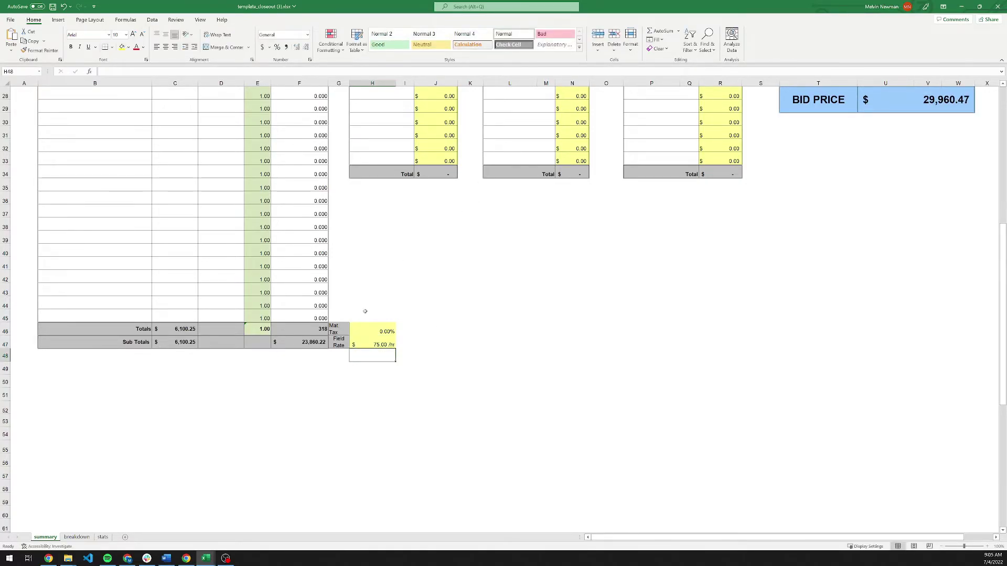
Add a Forklift equipment expense of 2,500.
{"action": "scroll", "coordinate": [409, 307], "scroll_direction": "up", "scroll_amount": 9}
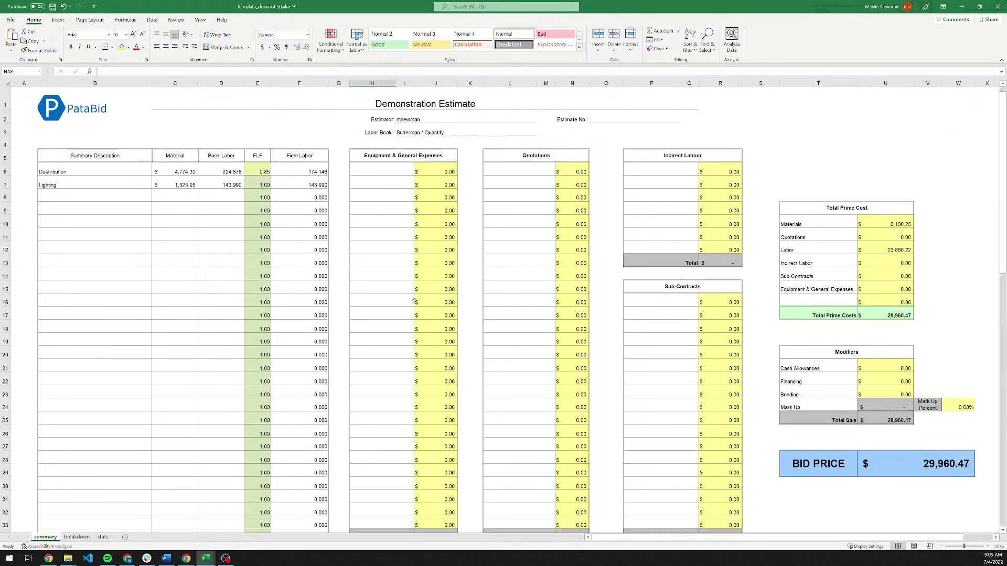
{"action": "left_click", "coordinate": [389, 170]}
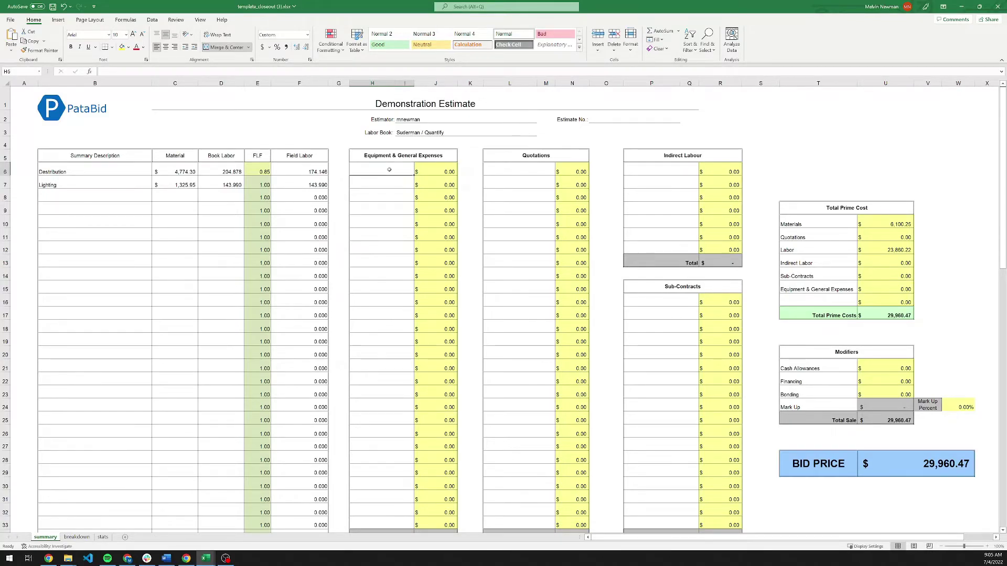
{"action": "type", "text": "Forklift"}
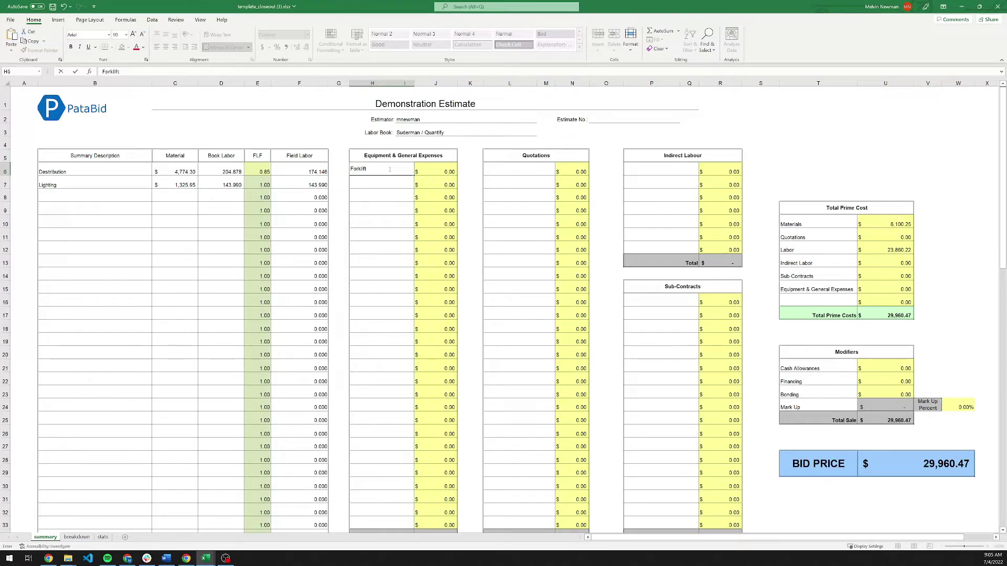
{"action": "key", "text": "Tab"}
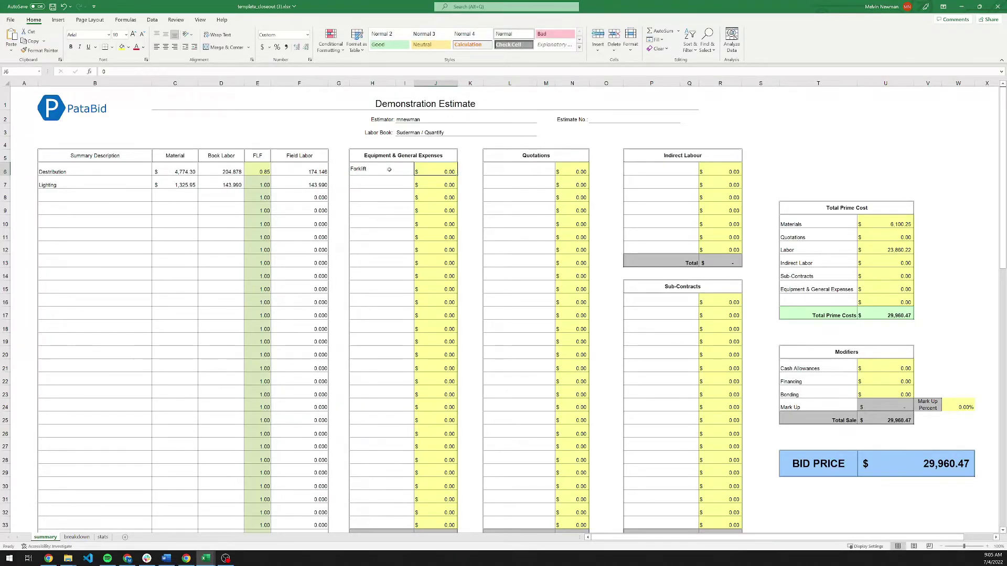
{"action": "type", "text": "25"}
{"action": "key", "text": "Return"}
{"action": "key", "text": "Up"}
{"action": "type", "text": "2,5"}
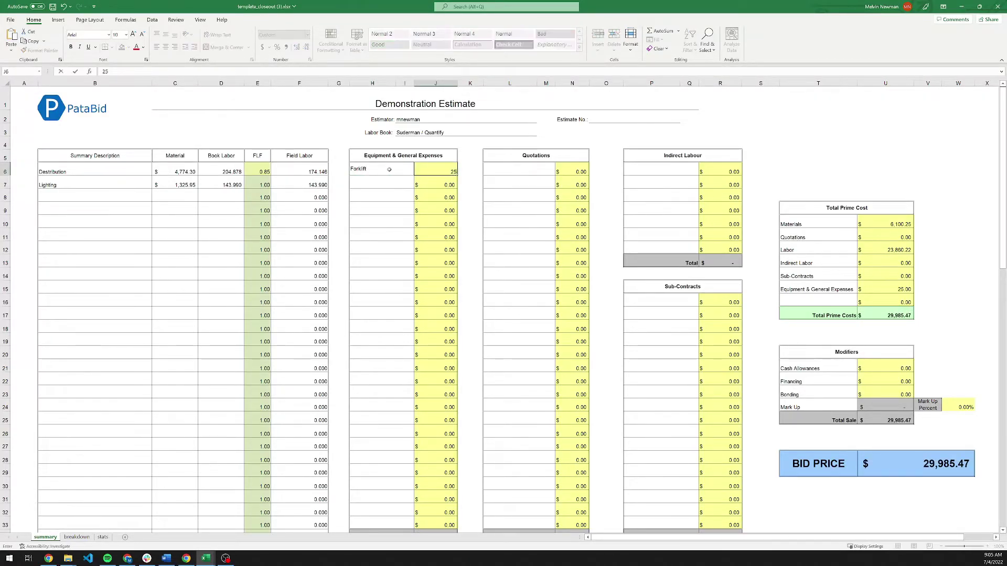
{"action": "type", "text": "00"}
{"action": "key", "text": "Return"}
Add a Lighting Quote quotation of 15,000 and PM Time indirect labour of 2,500.
{"action": "left_click", "coordinate": [488, 175]}
{"action": "type", "text": "Lighting Quote"}
{"action": "key", "text": "Tab"}
{"action": "type", "text": "1500"}
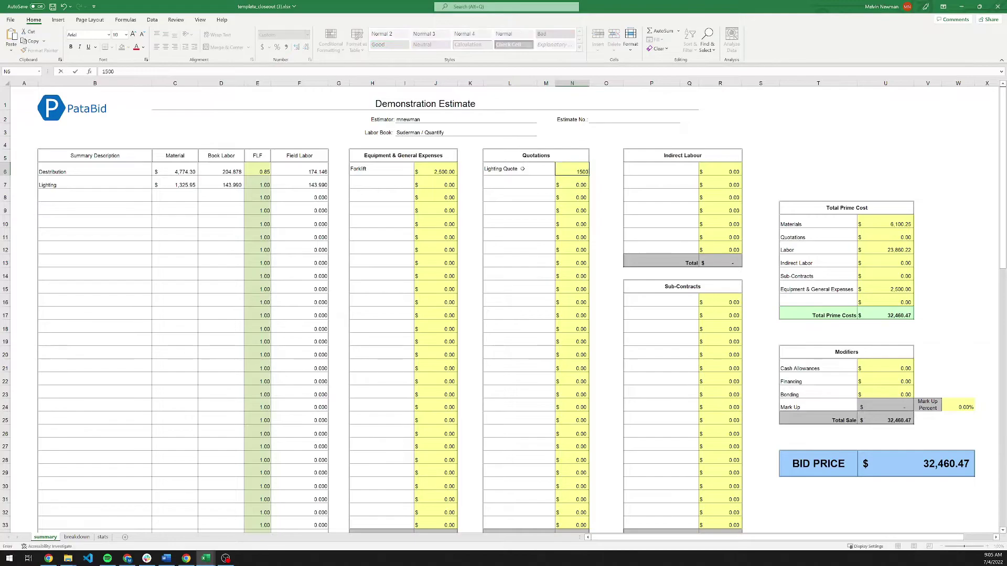
{"action": "key", "text": "Tab"}
{"action": "left_click", "coordinate": [661, 169]}
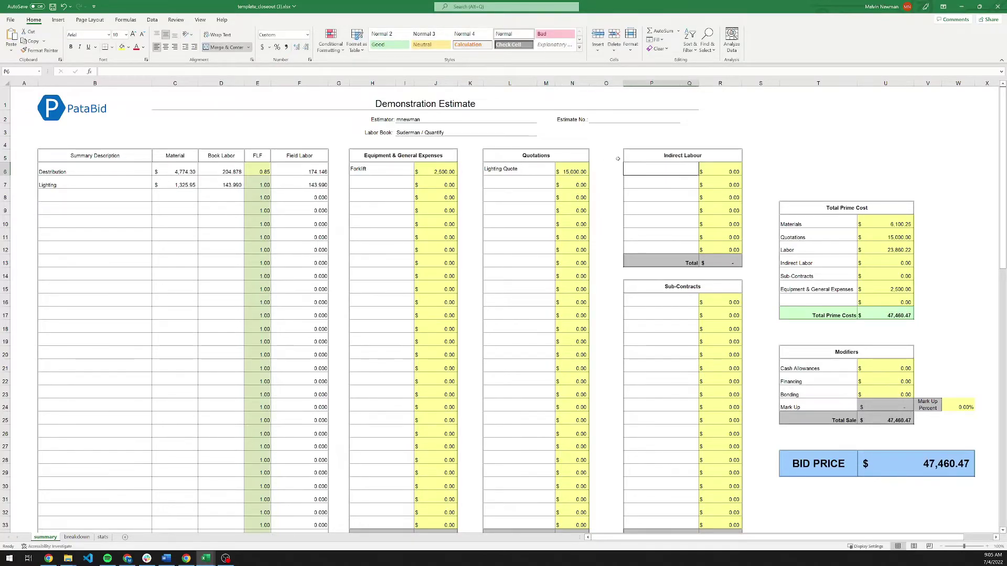
{"action": "type", "text": "PM"}
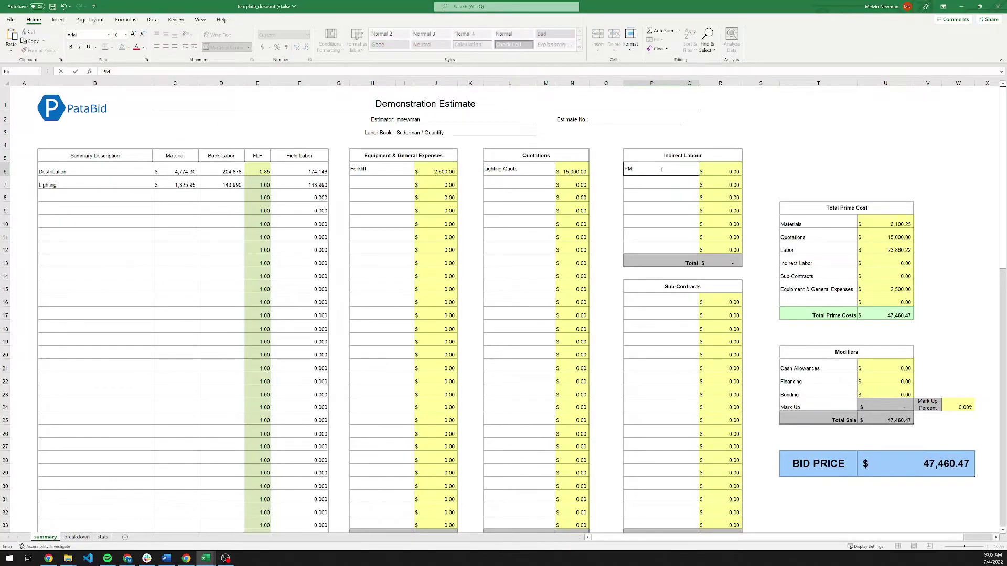
{"action": "type", "text": " Time"}
{"action": "key", "text": "Tab"}
{"action": "type", "text": "2500"}
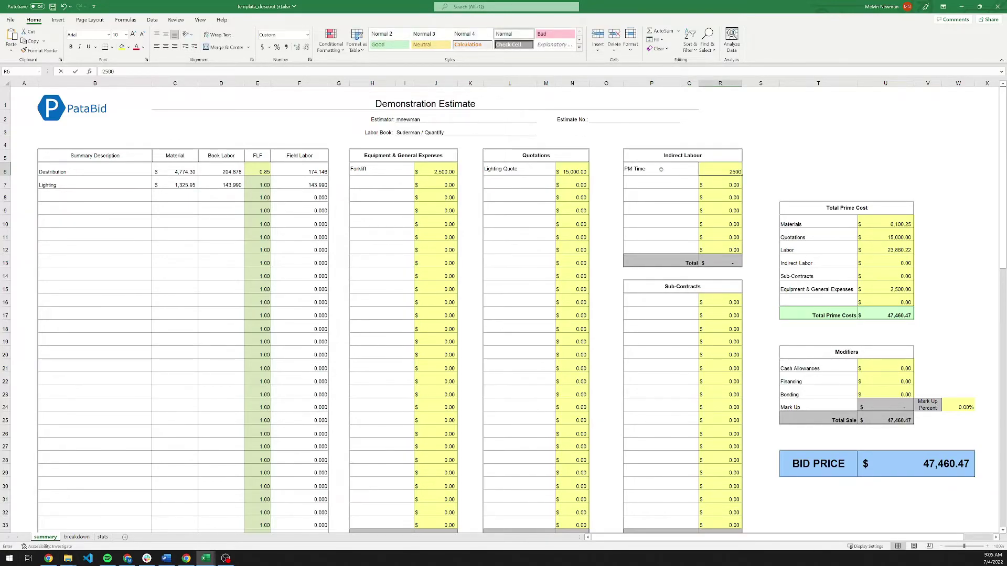
{"action": "key", "text": "Return"}
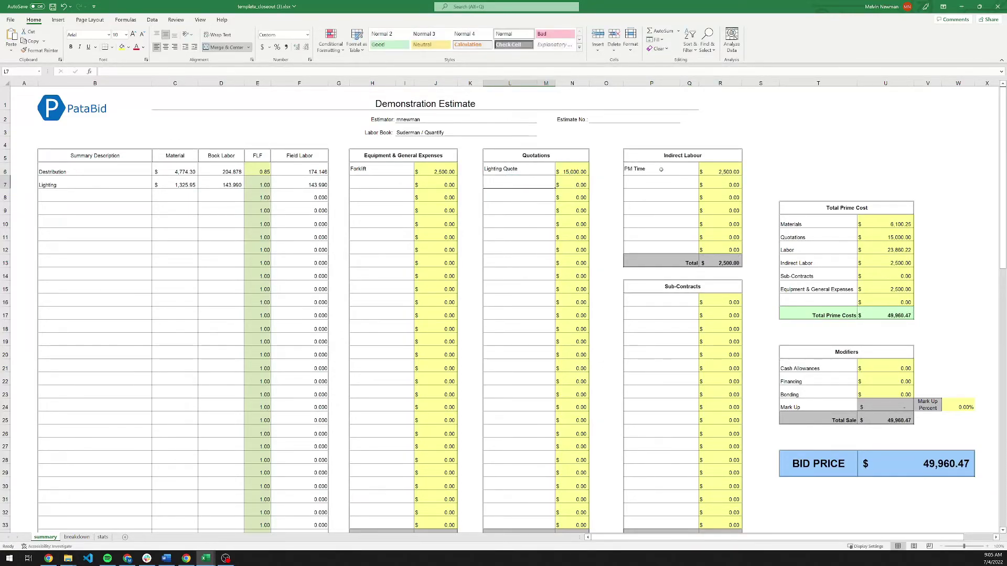
Add a Controls sub-contract of 3,500.
{"action": "left_click", "coordinate": [670, 301]}
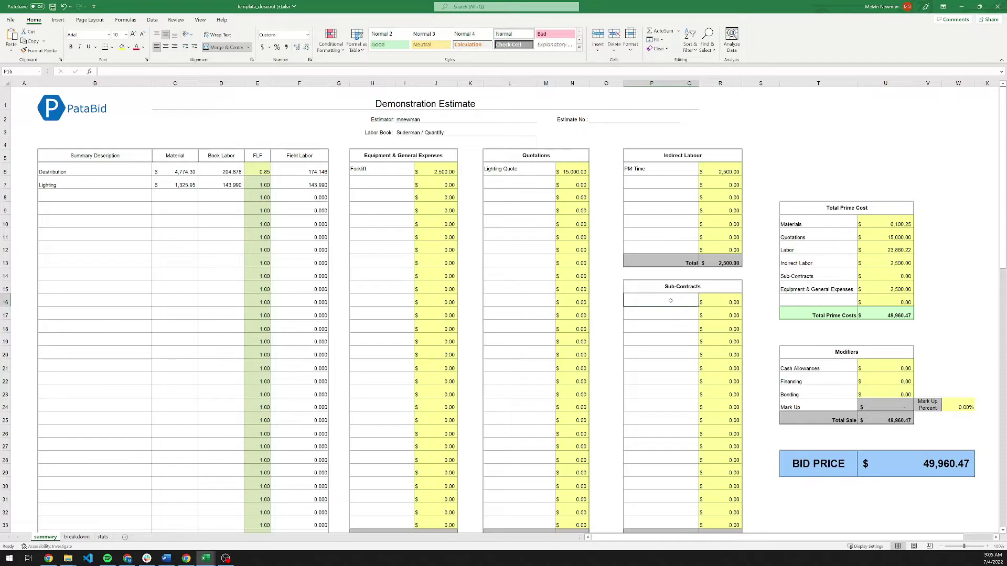
{"action": "type", "text": "Controls"}
{"action": "key", "text": "Tab"}
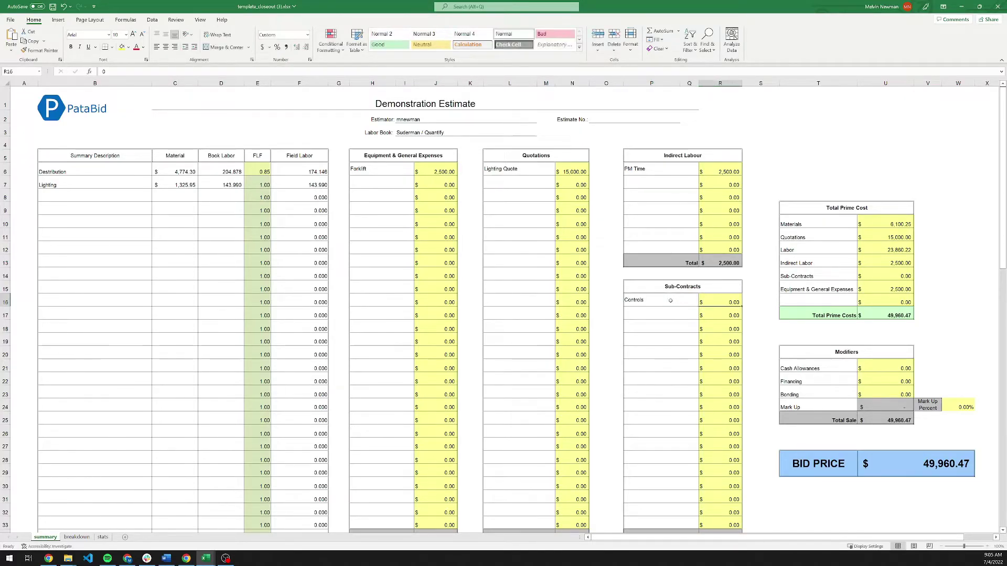
{"action": "type", "text": "3500"}
{"action": "key", "text": "Return"}
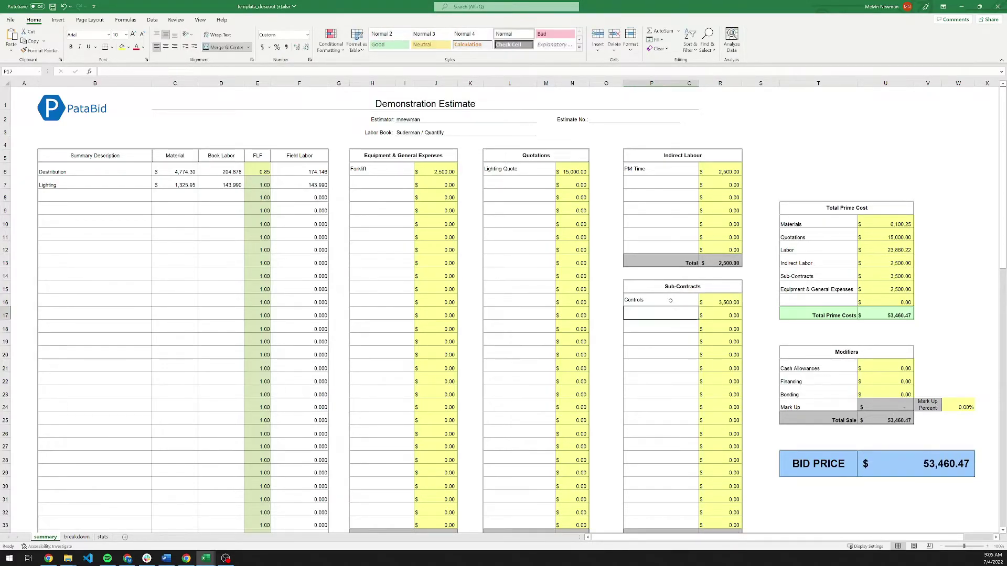
Set the Mark Up Percent to 8%.
{"action": "left_click", "coordinate": [959, 407]}
{"action": "type", "text": "8"}
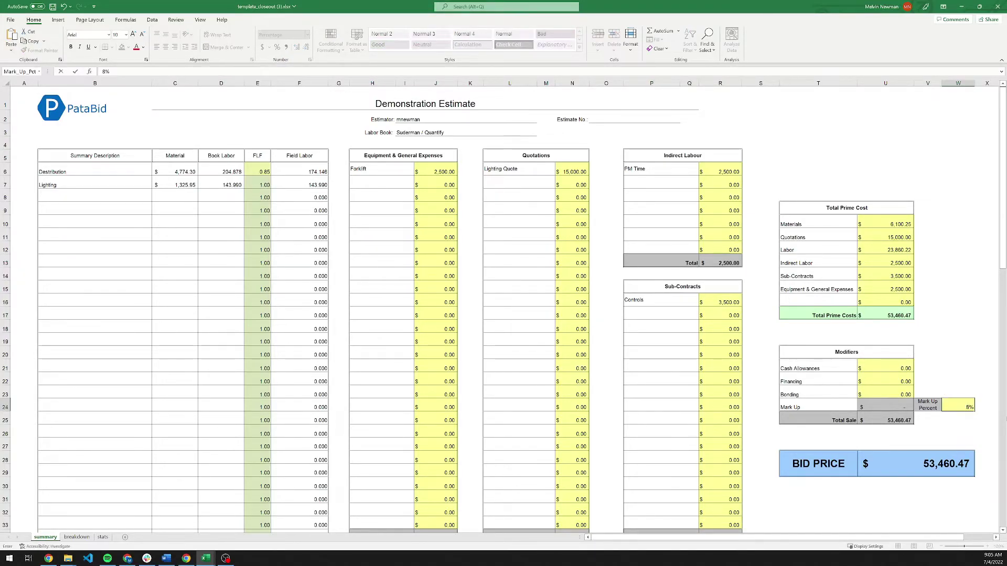
{"action": "key", "text": "Return"}
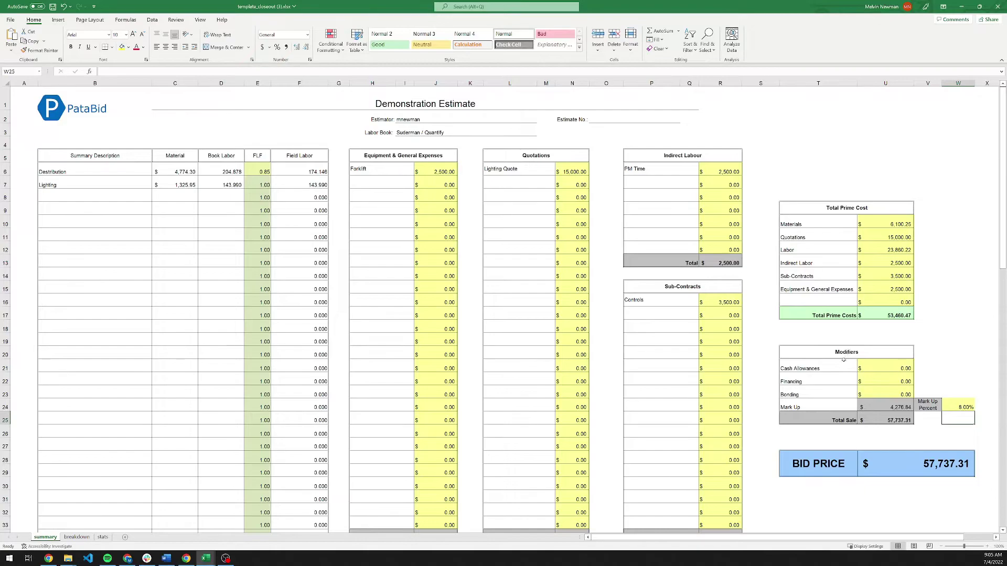
{"action": "left_click_drag", "start_coordinate": [835, 368], "coordinate": [837, 391]}
{"action": "left_click", "coordinate": [836, 382]}
{"action": "left_click", "coordinate": [891, 367]}
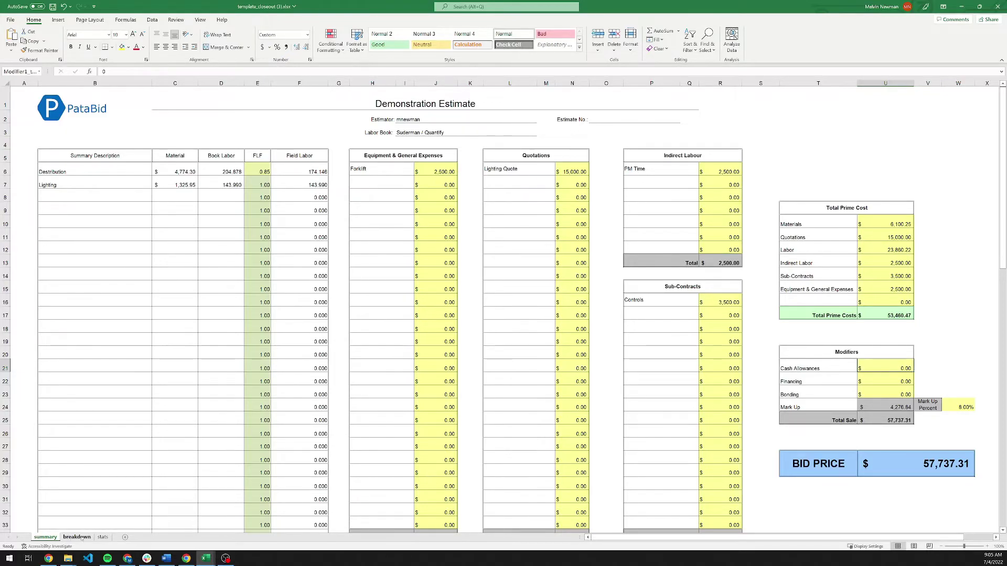
On the breakdown sheet, check the price formulas and clear Destribution's material value.
{"action": "left_click", "coordinate": [77, 538]}
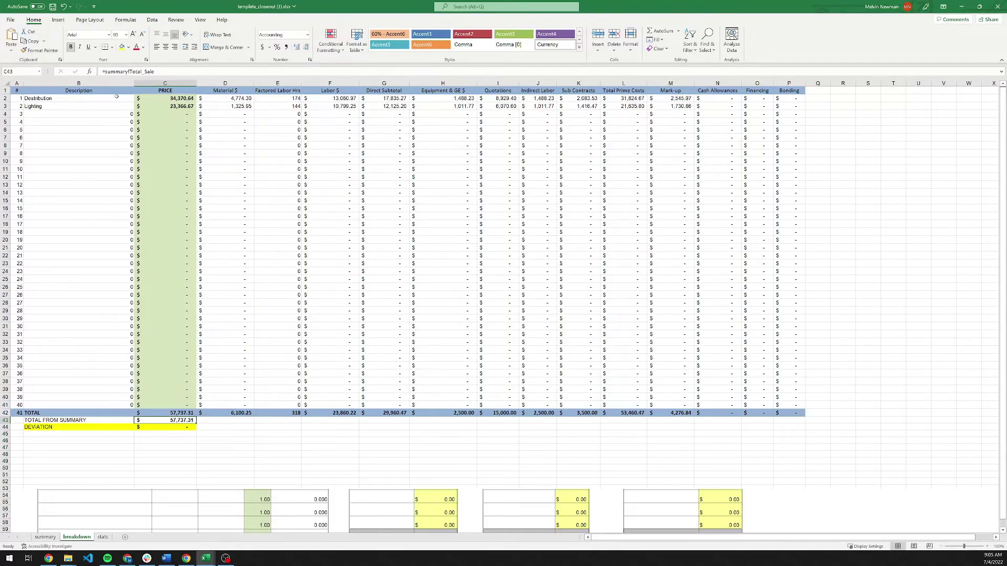
{"action": "left_click_drag", "start_coordinate": [117, 99], "coordinate": [159, 102]}
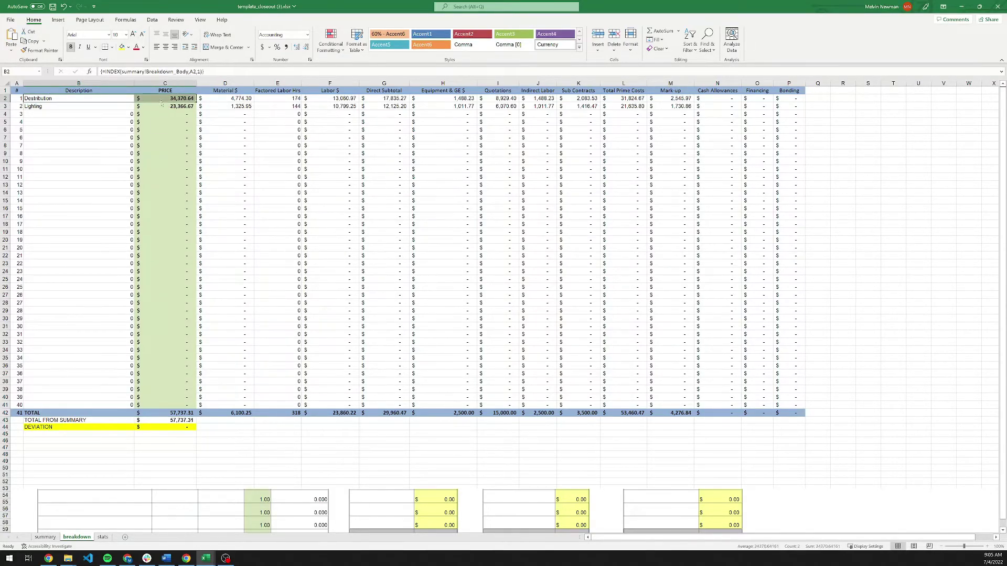
{"action": "left_click", "coordinate": [159, 101]}
{"action": "left_click", "coordinate": [151, 107]}
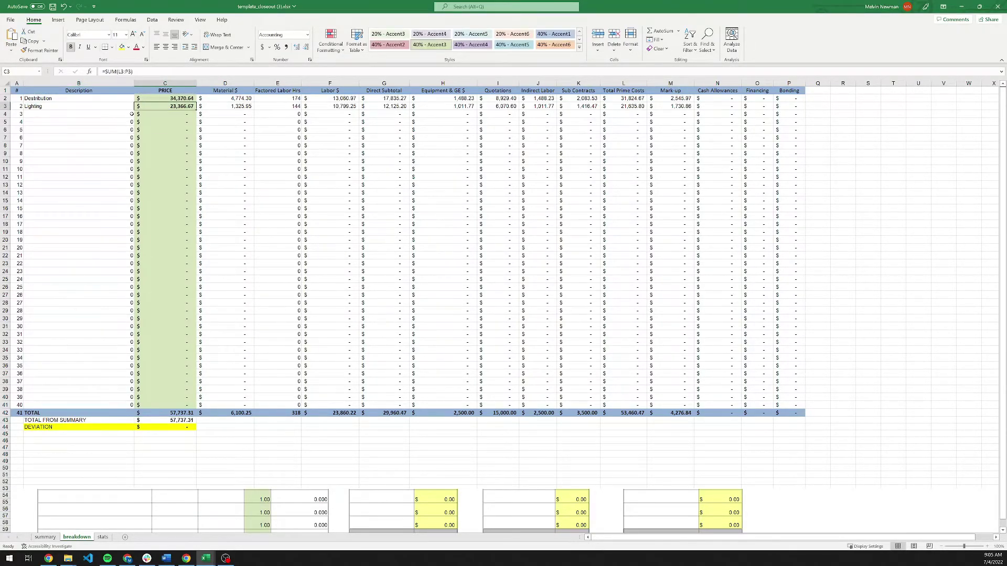
{"action": "left_click", "coordinate": [226, 101]}
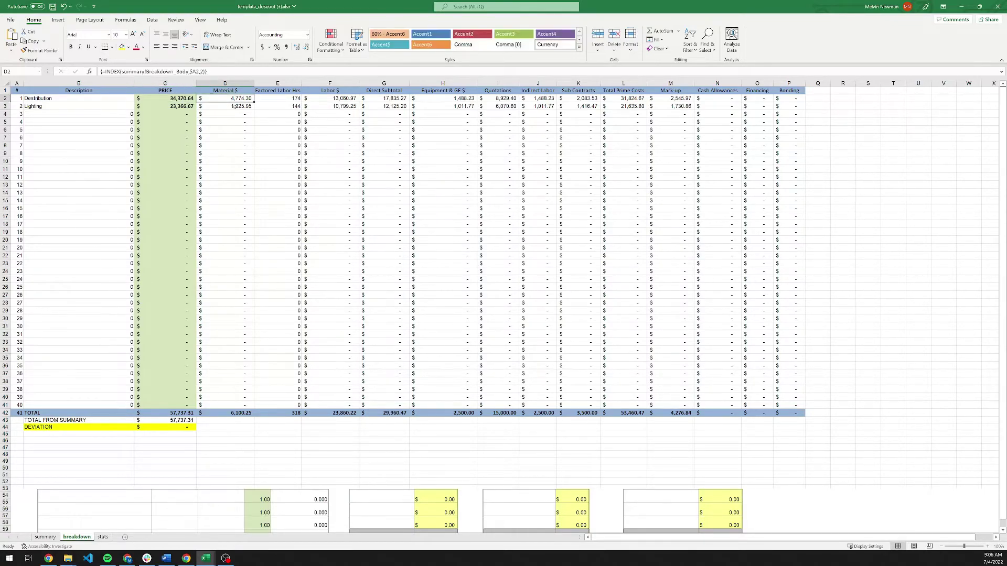
{"action": "key", "text": "Delete"}
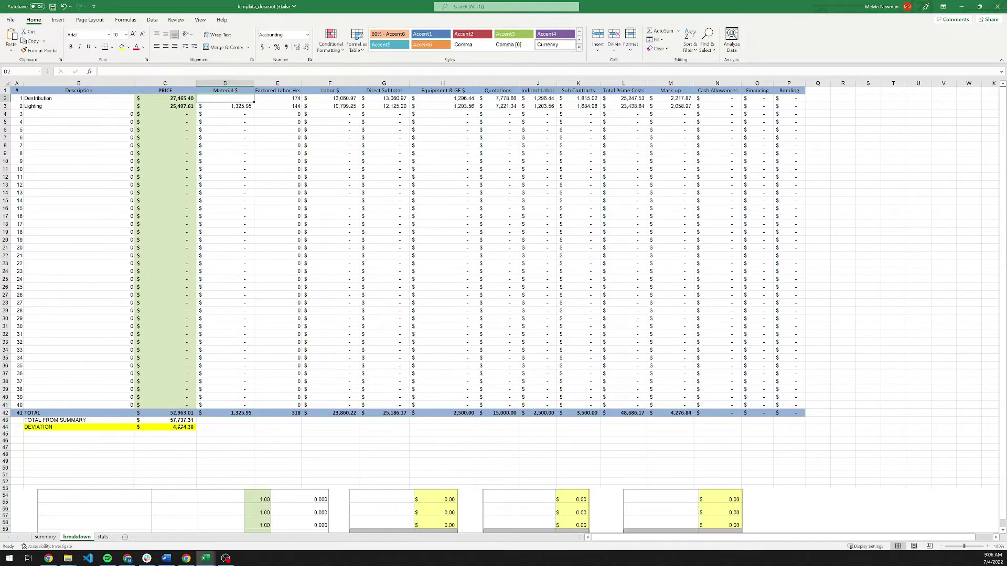
Append +4774.30 to Lighting's material formula in D3 and view the stats sheet.
{"action": "left_click", "coordinate": [234, 106]}
{"action": "left_click", "coordinate": [226, 71]}
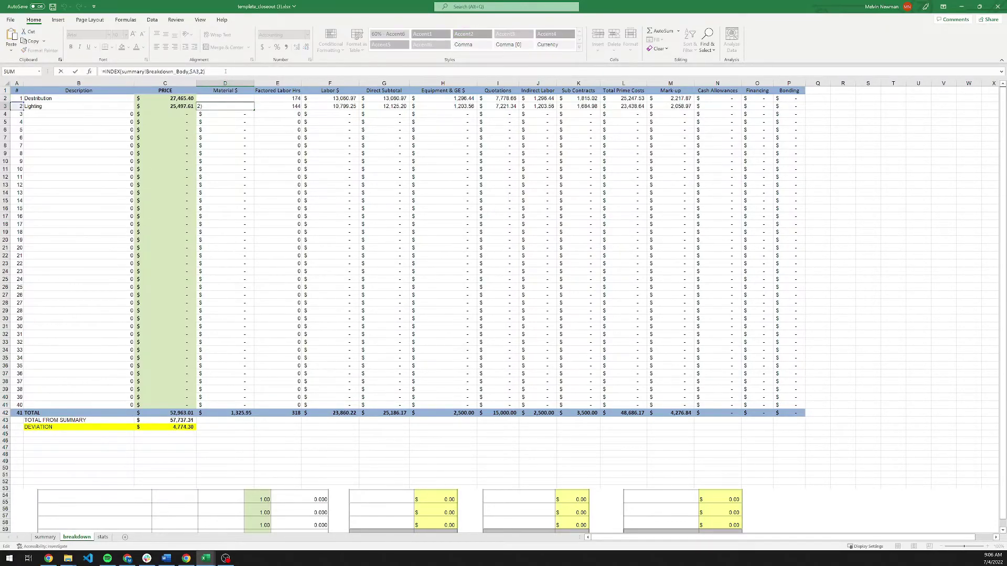
{"action": "type", "text": "+4774.30"}
{"action": "key", "text": "Return"}
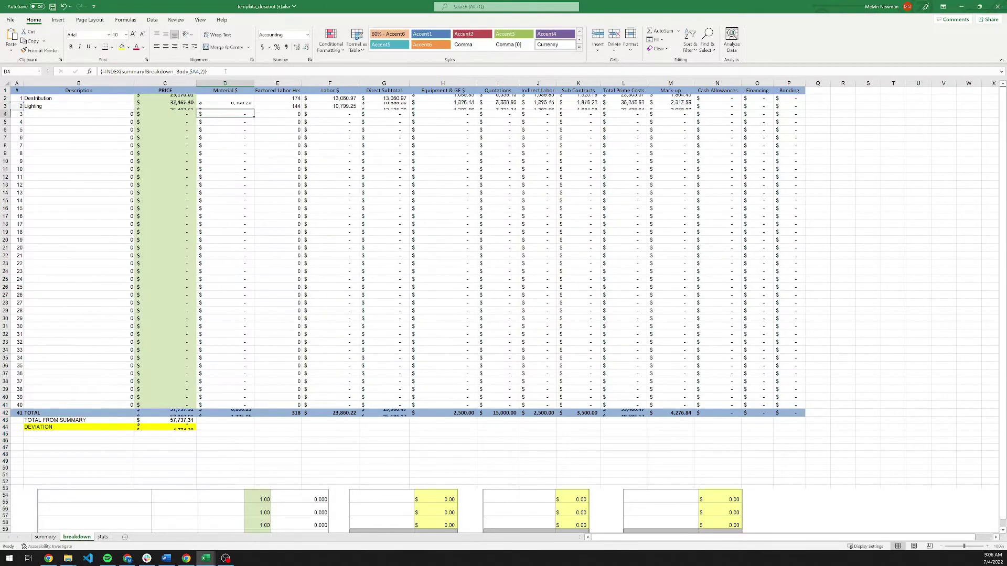
{"action": "left_click", "coordinate": [72, 107]}
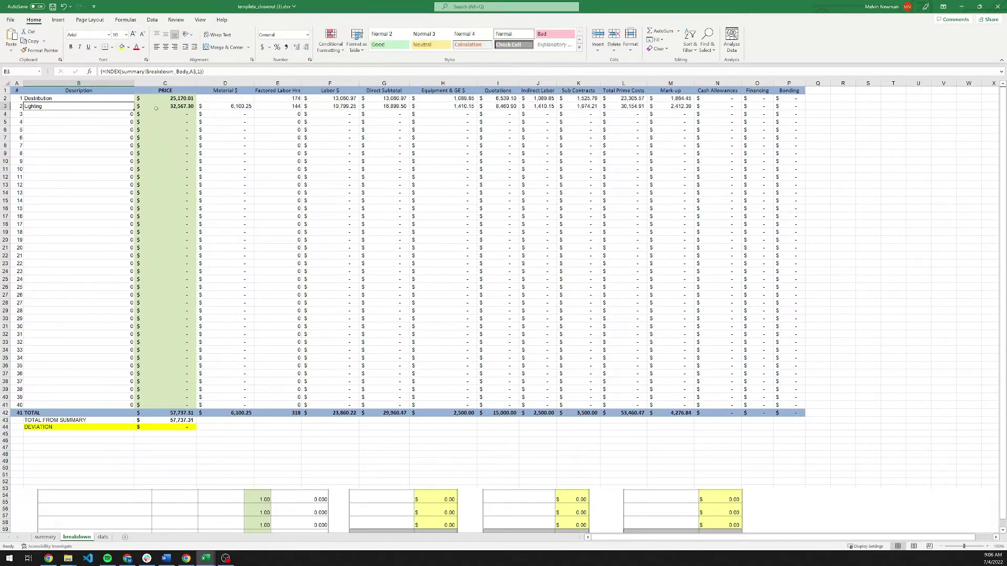
{"action": "left_click", "coordinate": [104, 537]}
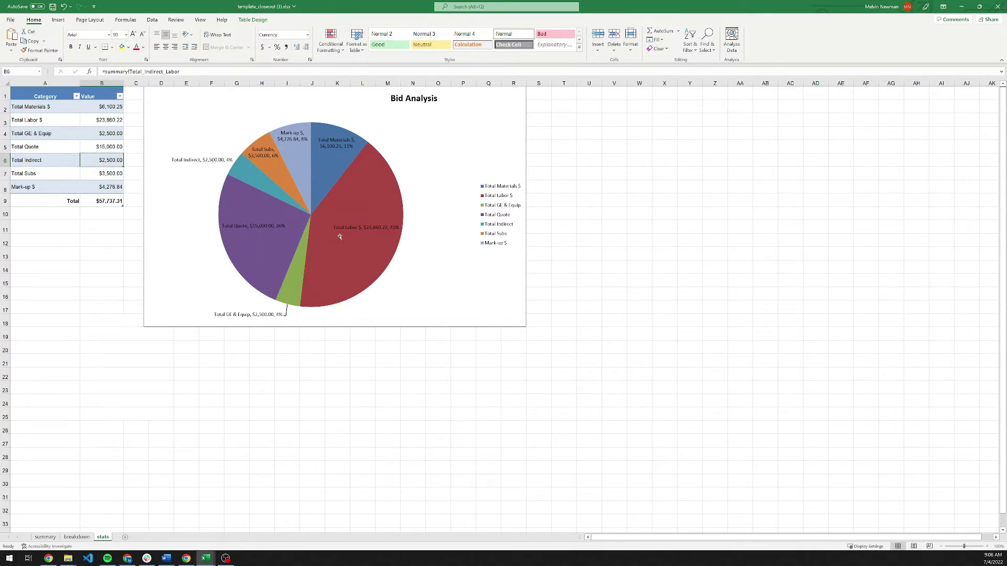
Change the summary sheet's Mark Up Percent in W24 to 10%, giving a 58,806.52 bid price, and save.
{"action": "mouse_move", "coordinate": [368, 213]}
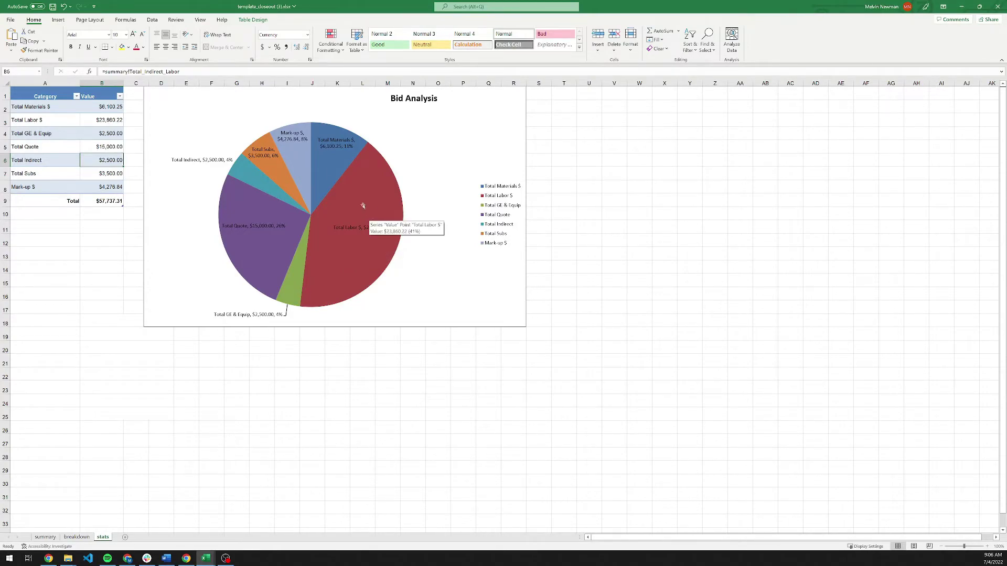
{"action": "left_click", "coordinate": [77, 537]}
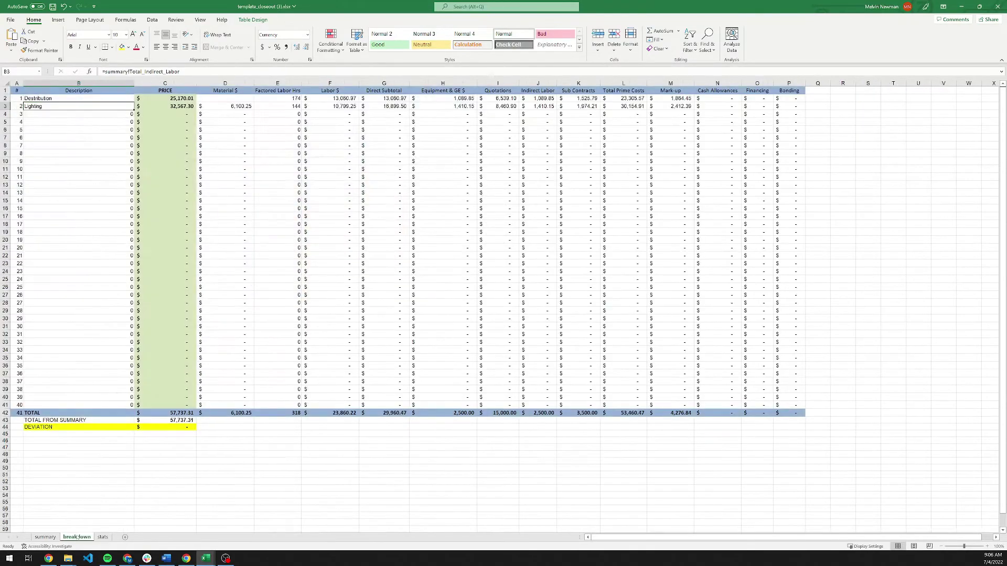
{"action": "left_click", "coordinate": [45, 537]}
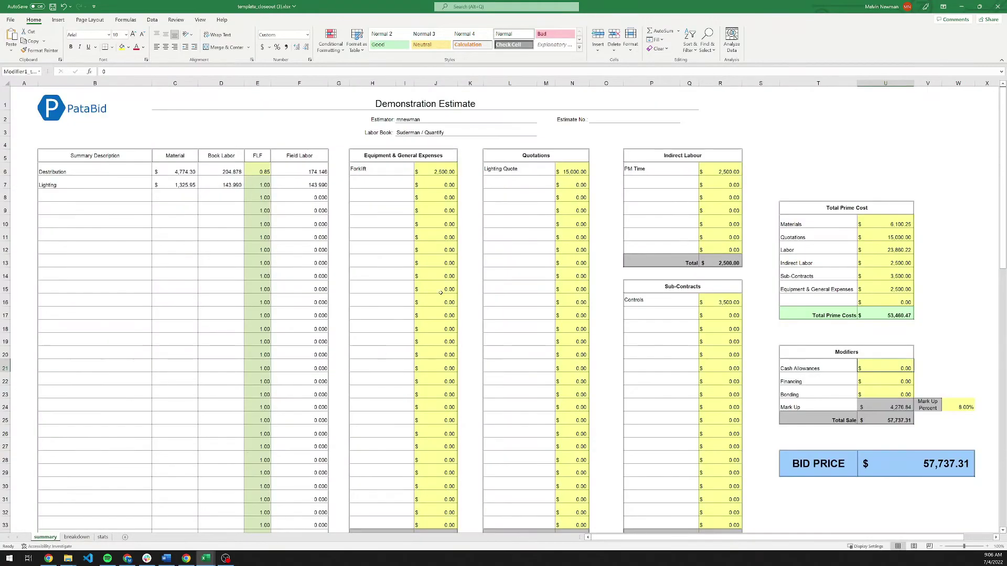
{"action": "left_click", "coordinate": [965, 407]}
{"action": "type", "text": "10"}
{"action": "key", "text": "Return"}
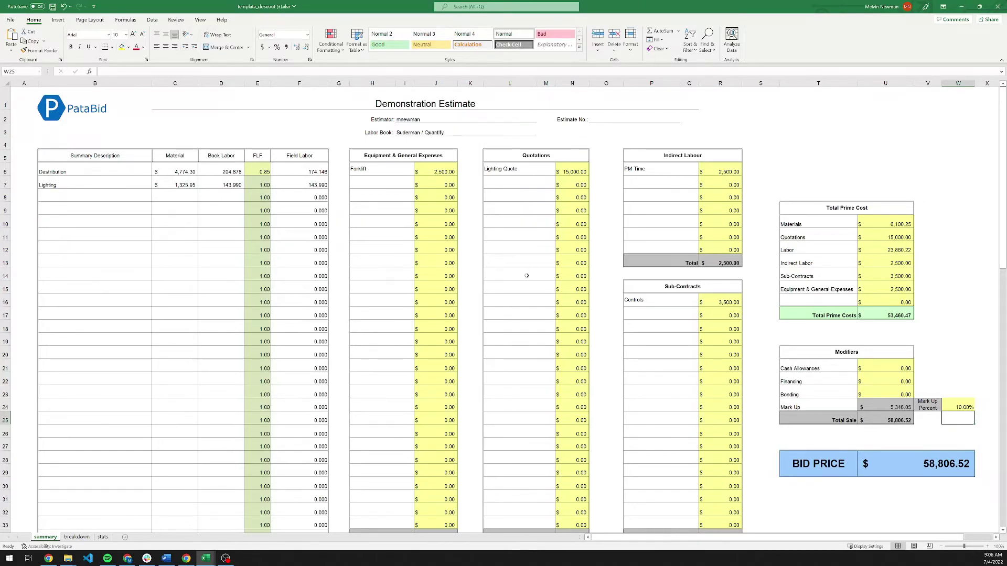
{"action": "left_click", "coordinate": [899, 472]}
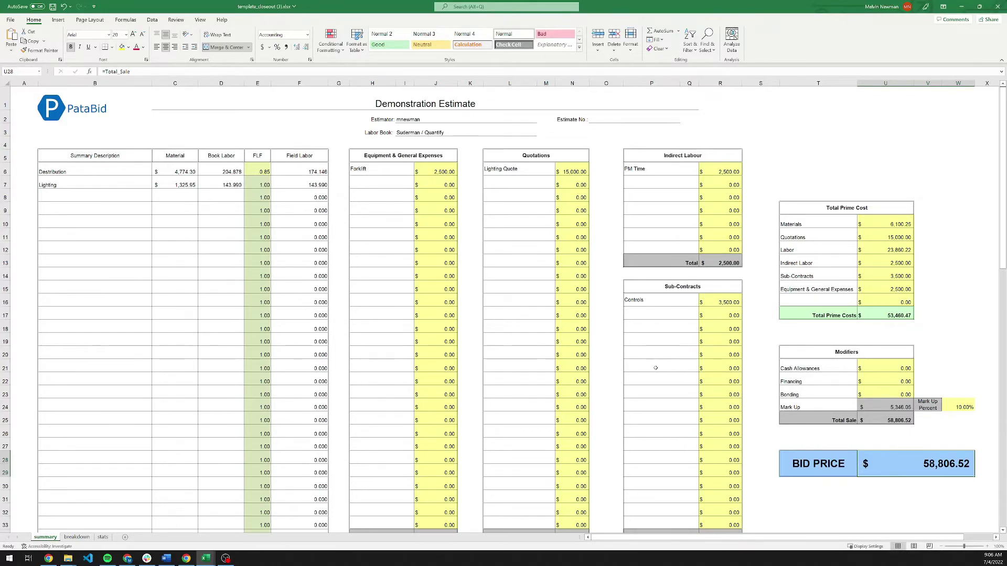
{"action": "key", "text": "ctrl+s"}
Minimize Excel and bring up the Drawing List from Quantify's Takeoff view.
{"action": "left_click", "coordinate": [956, 7]}
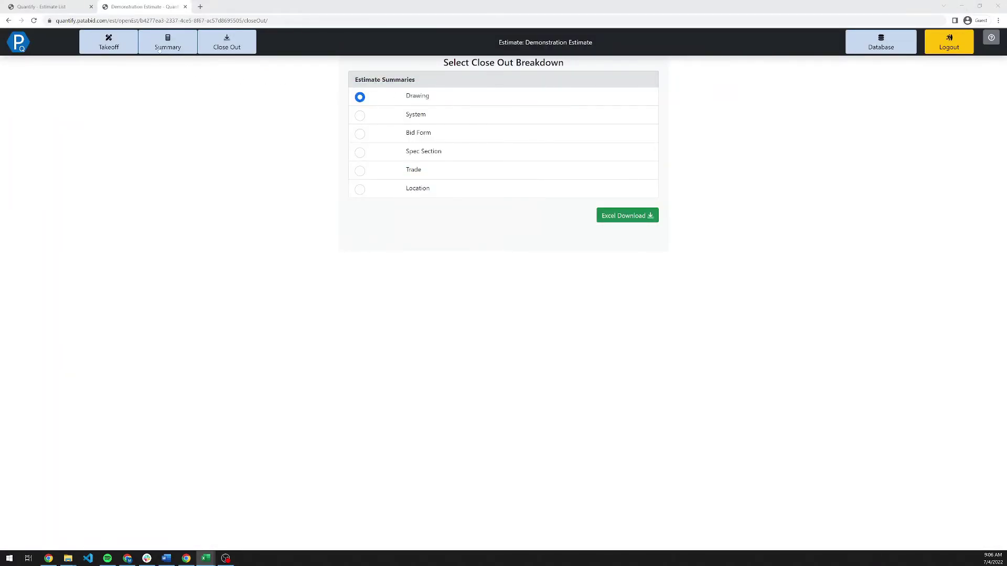
{"action": "left_click", "coordinate": [123, 49]}
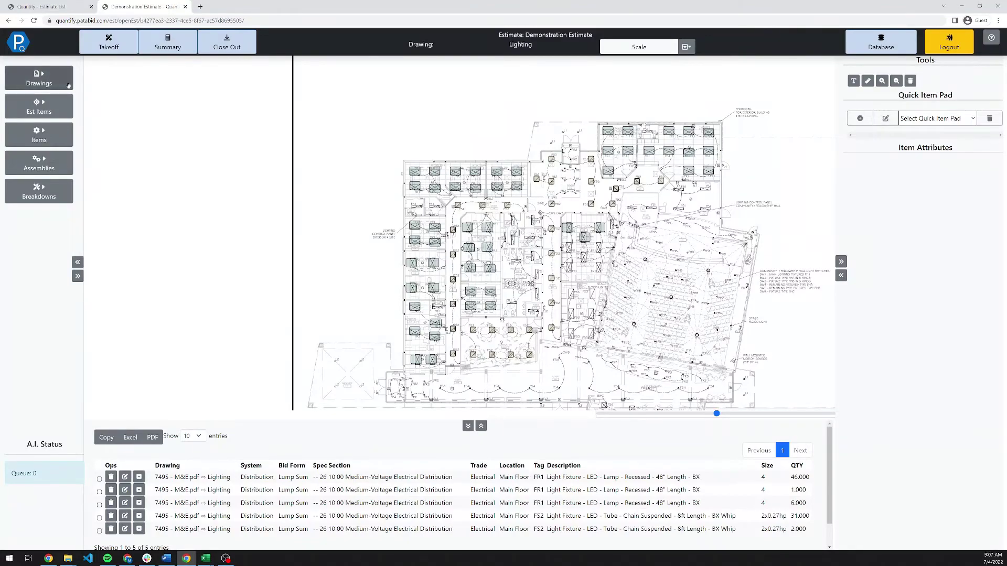
{"action": "left_click", "coordinate": [39, 79]}
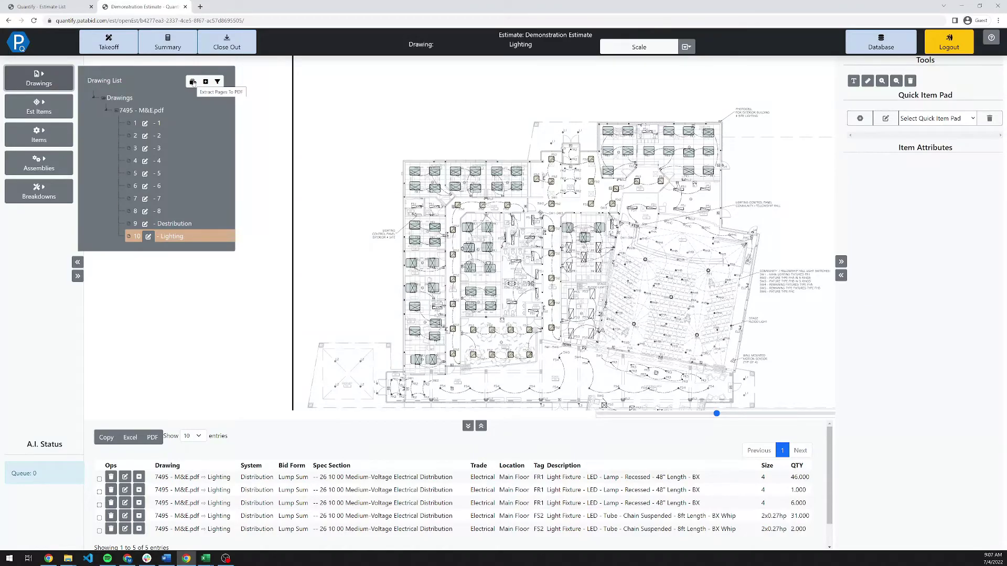
Select pages 9 - Destribution and 10 - Lighting of 7495 - M&E.pdf for extraction.
{"action": "left_click", "coordinate": [193, 82]}
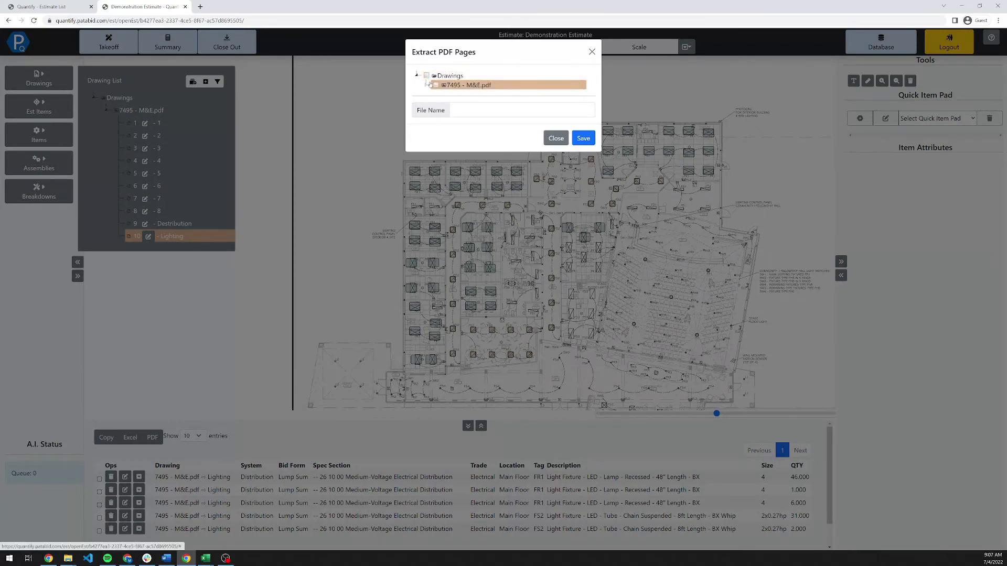
{"action": "left_click", "coordinate": [427, 84]}
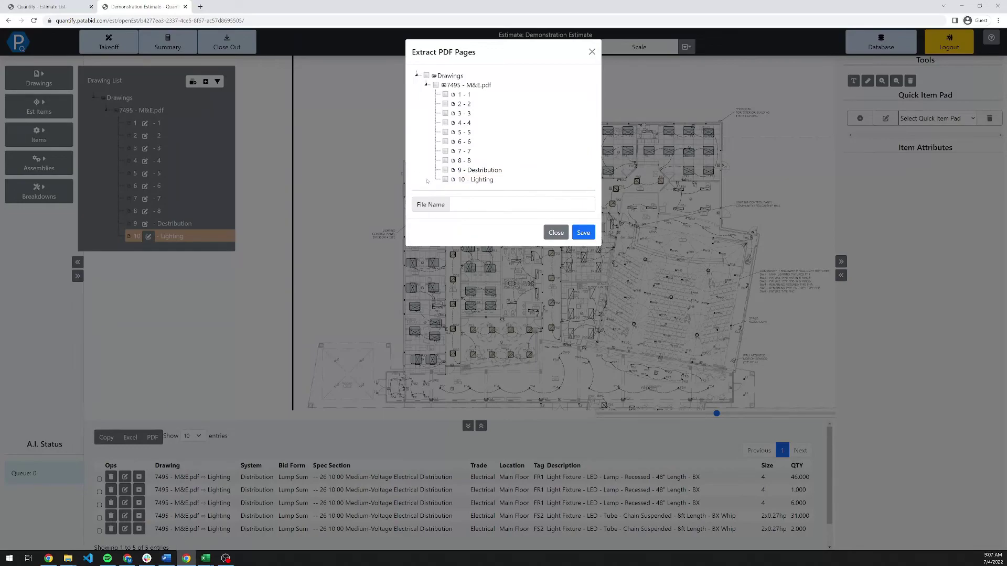
{"action": "left_click", "coordinate": [445, 171]}
{"action": "left_click", "coordinate": [445, 180]}
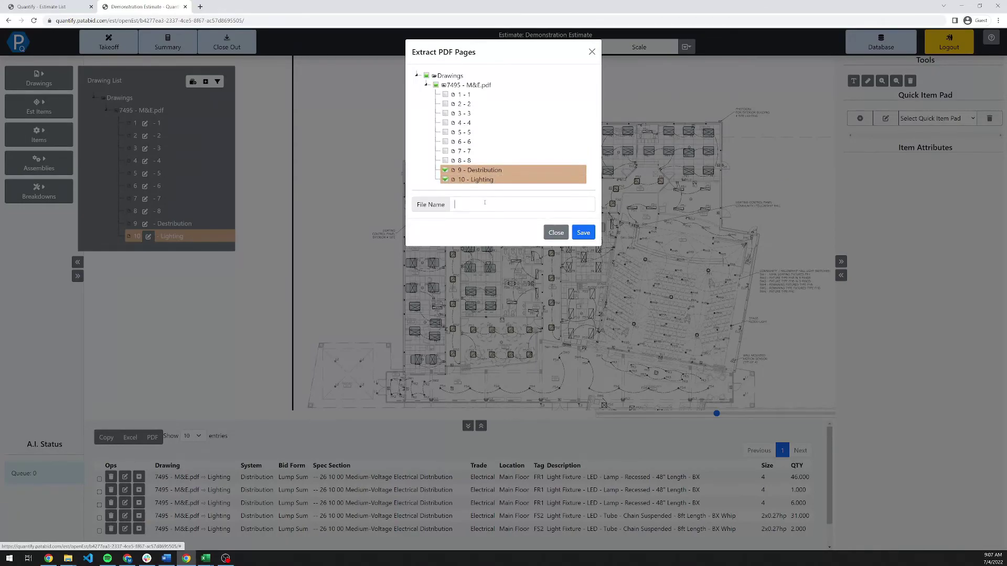
Name the new PDF 'Marked Up Drawings' and save it.
{"action": "left_click", "coordinate": [484, 203]}
{"action": "type", "text": "Ma"}
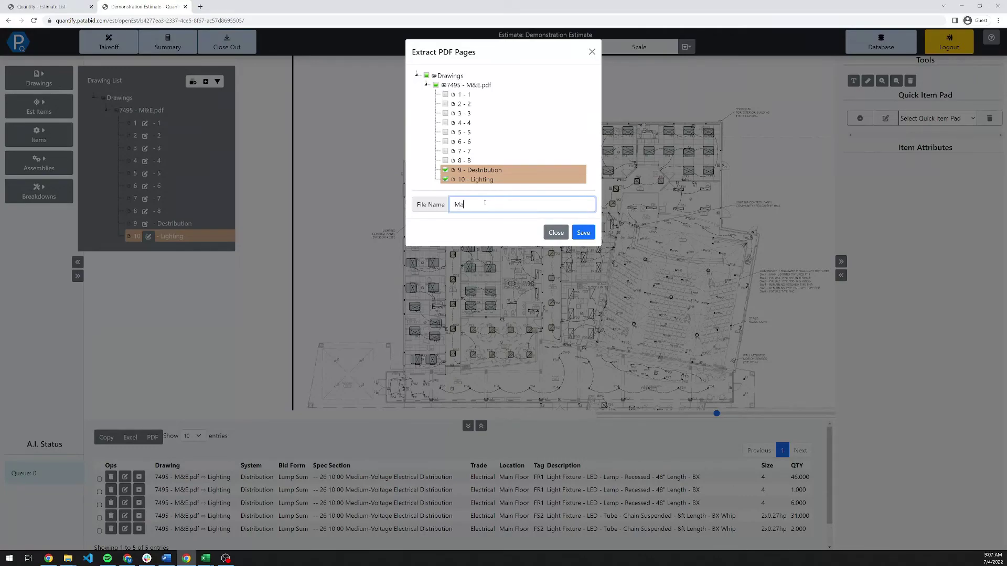
{"action": "type", "text": "rkedup Drawings"}
{"action": "left_click", "coordinate": [475, 204]}
{"action": "key", "text": "Delete"}
{"action": "type", "text": "U"}
{"action": "left_click", "coordinate": [582, 234]}
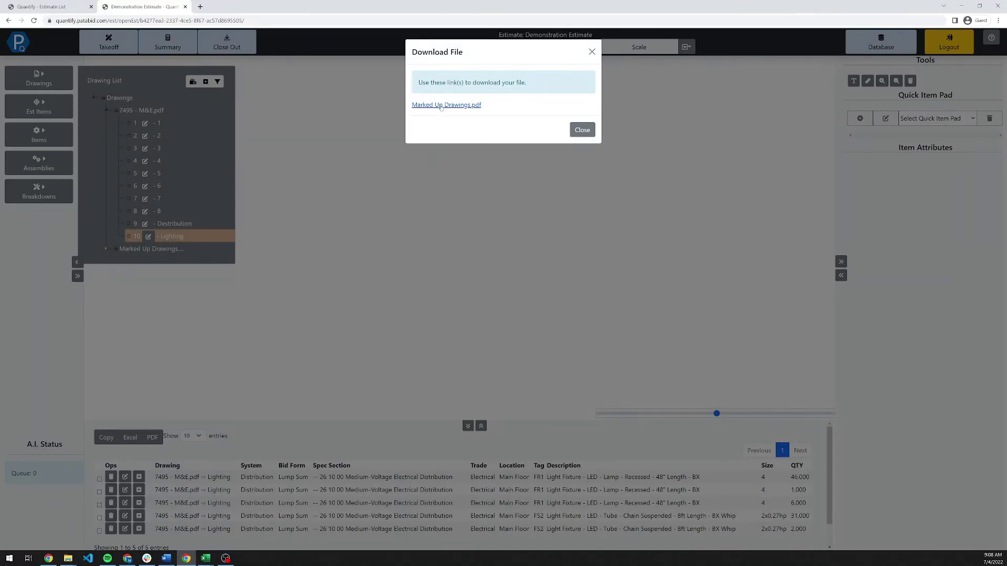
Open the extracted Marked Up Drawings.pdf from the Download File dialog in a new tab.
{"action": "left_click", "coordinate": [434, 105]}
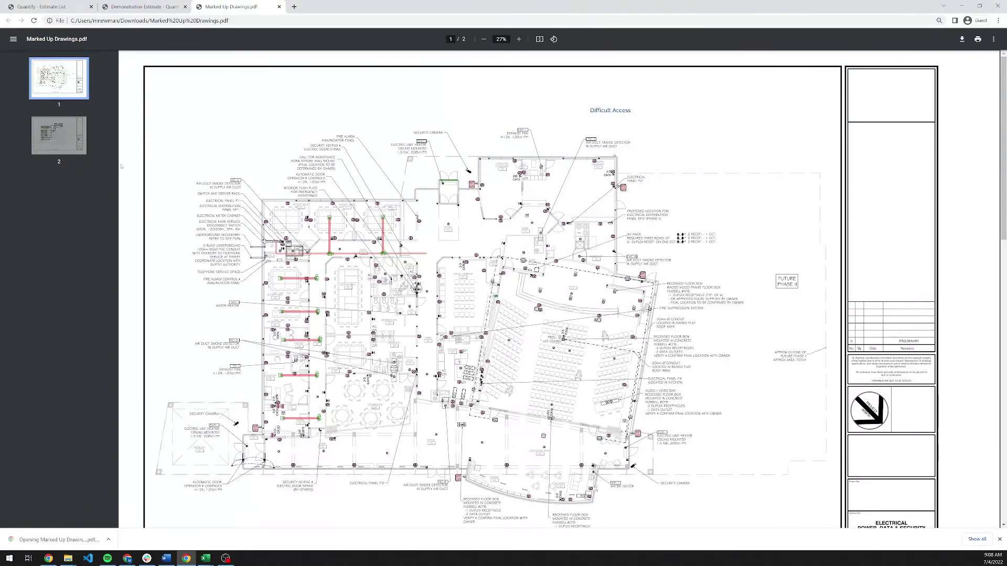
Review pages 2 and 1 of the marked-up Difficult Access PDF, then return to the Demonstration Estimate tab.
{"action": "left_click", "coordinate": [78, 142]}
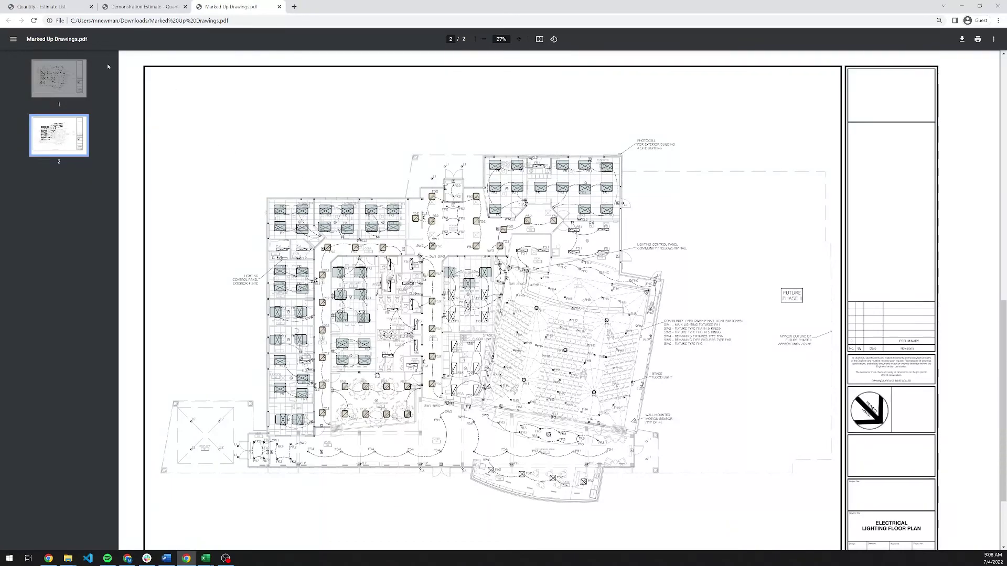
{"action": "left_click", "coordinate": [83, 82]}
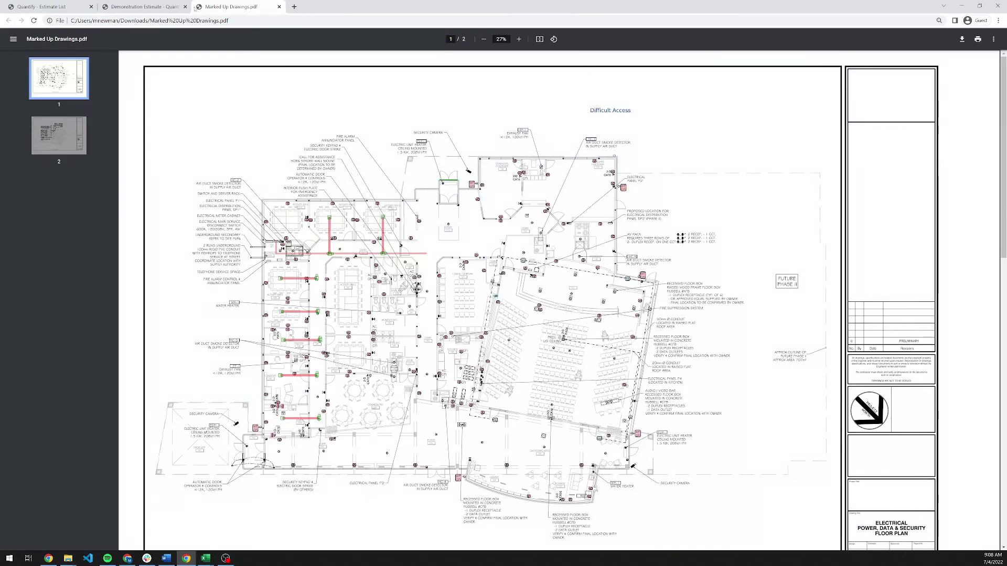
{"action": "left_click", "coordinate": [157, 7]}
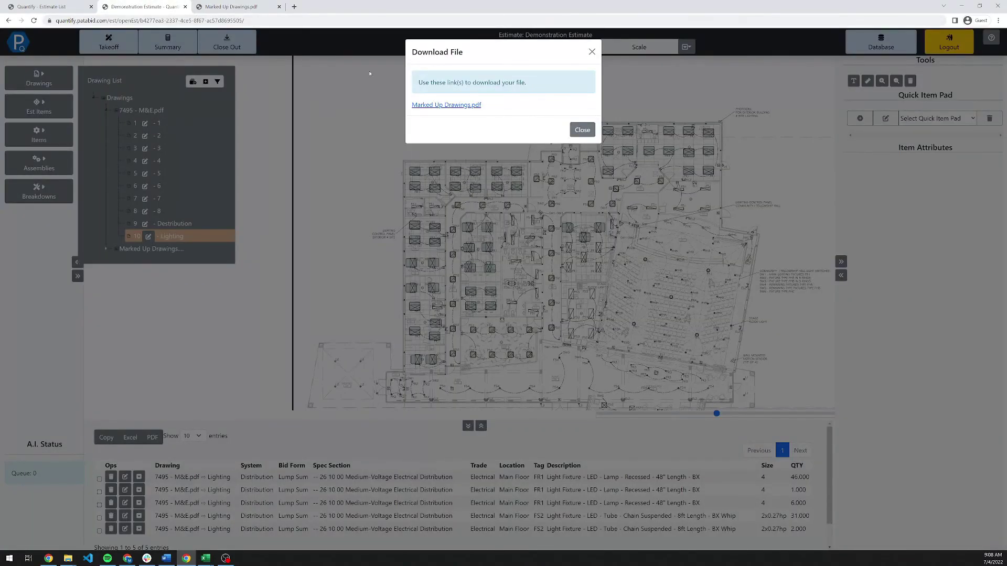
Close the download notice and list Demonstration Estimate's files, highlighting Marked Up Drawings.pdf (3.08 MB).
{"action": "left_click", "coordinate": [580, 129]}
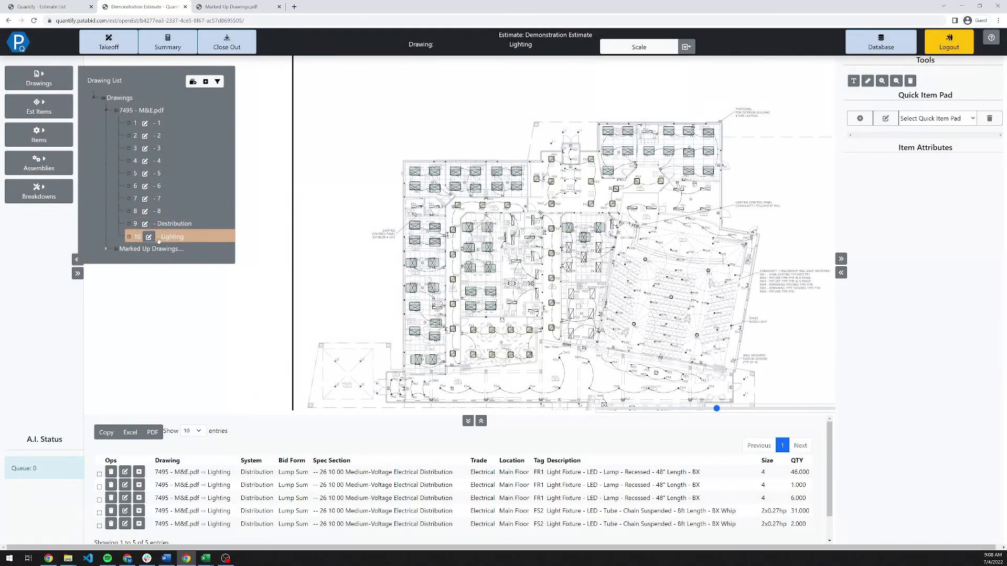
{"action": "left_click", "coordinate": [55, 6]}
{"action": "left_click", "coordinate": [68, 202]}
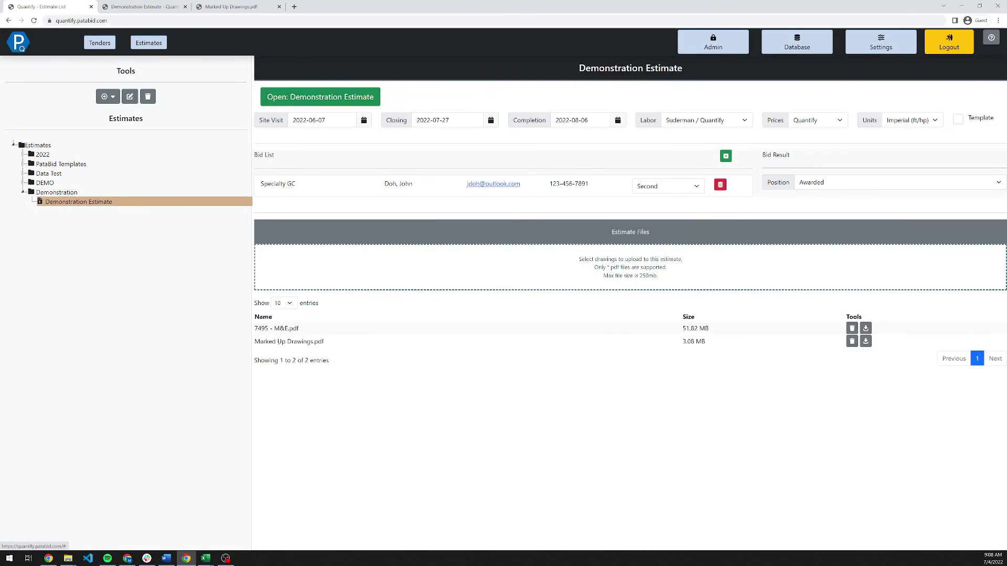
{"action": "left_click_drag", "start_coordinate": [268, 342], "coordinate": [342, 343]}
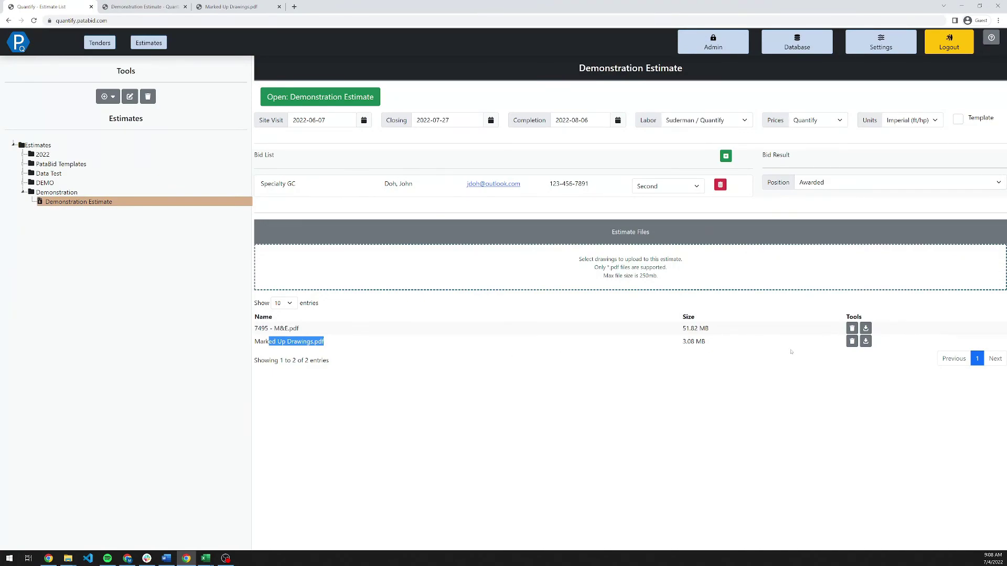